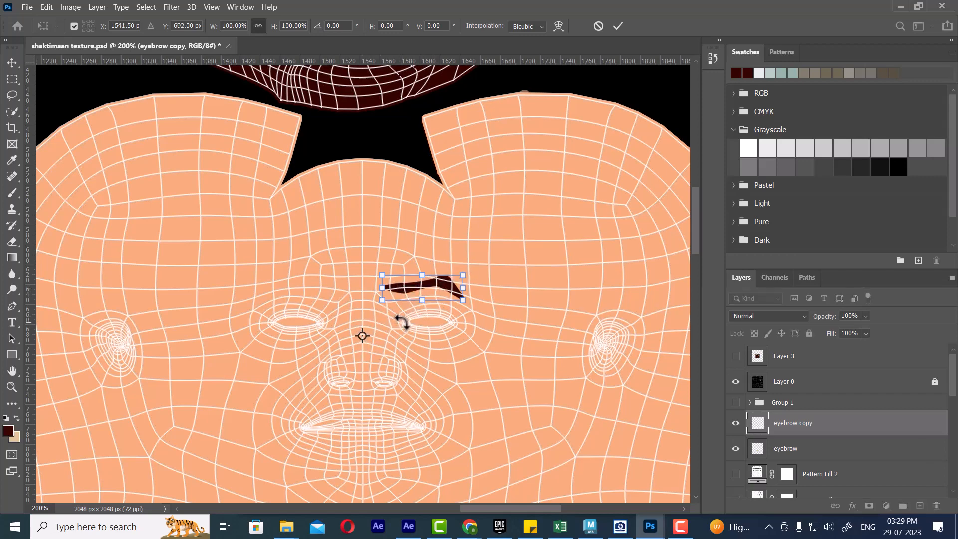
# Step: Flip the eyebrow copy horizontally across the face's centre line and commit the transform
pyautogui.rightClick(402, 298)
pyautogui.click(438, 304)
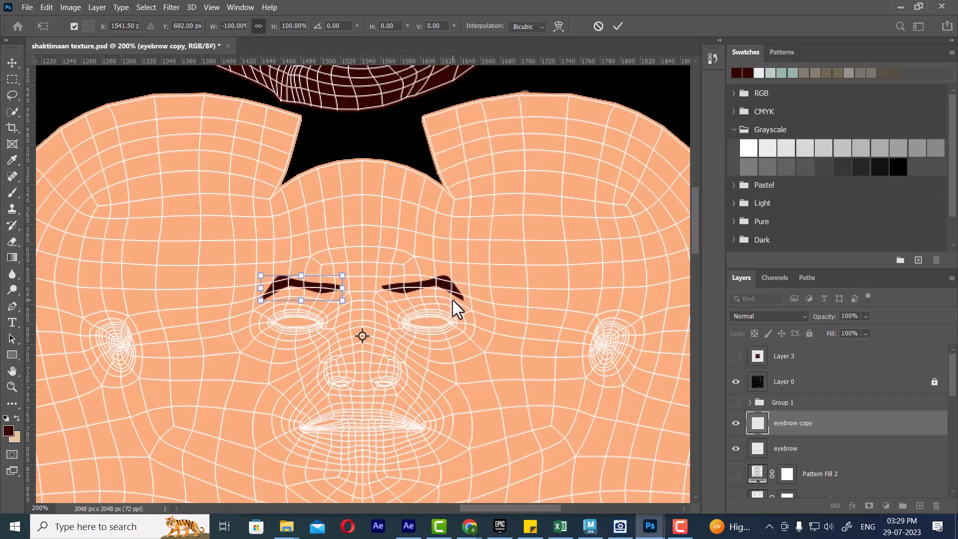
pyautogui.press('Return')
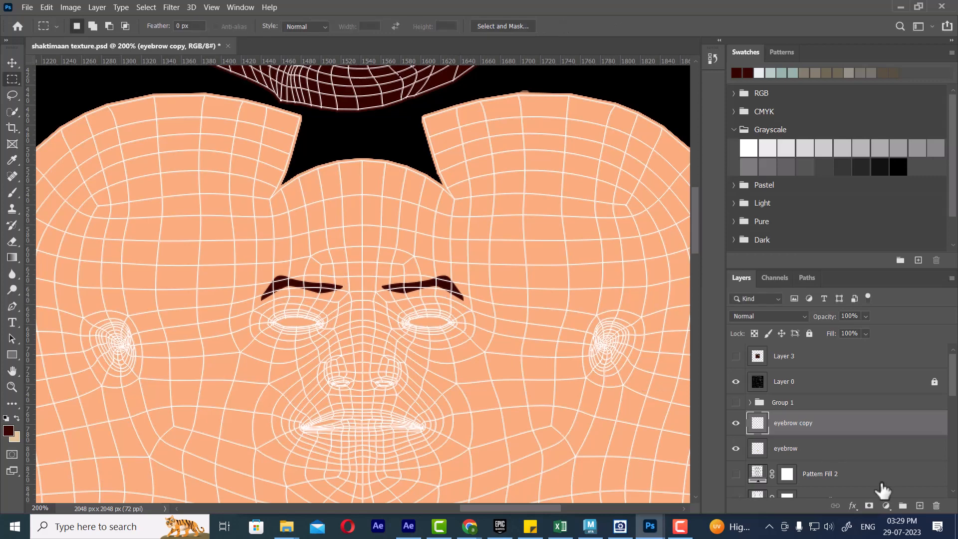
# Step: Hide the Layer 0 UV wireframe and save the texture file
pyautogui.click(736, 382)
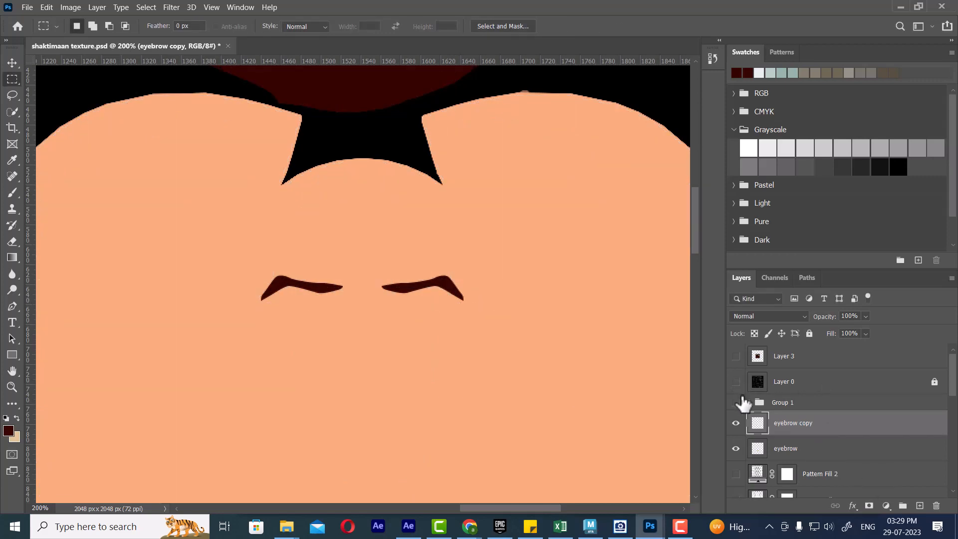
pyautogui.hotkey('ctrl', 's')
# Step: Switch to Maya and reload shaktimaan texture.psd in the colour file node of the face's Shaktimaan material
pyautogui.hotkey('alt', 'Tab')
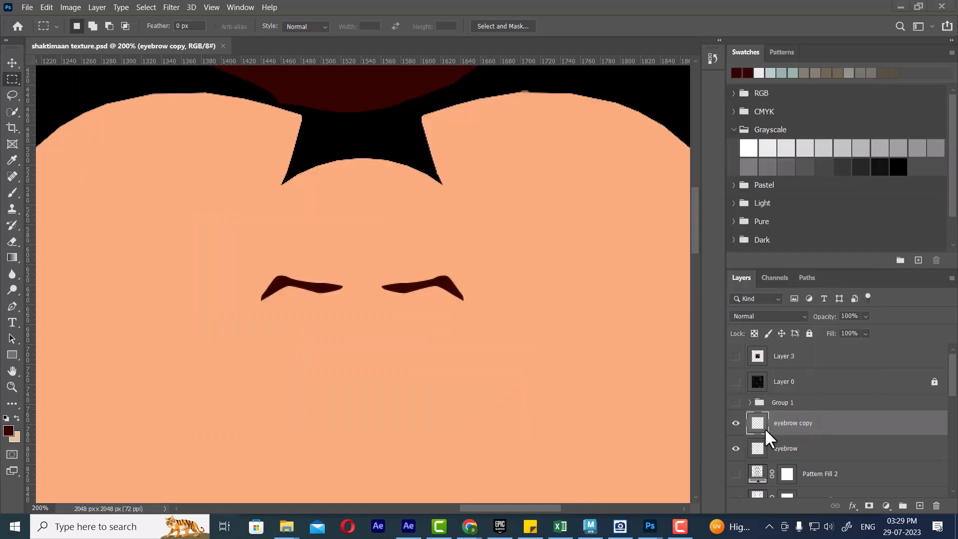
pyautogui.click(551, 143)
pyautogui.keyDown('alt'); pyautogui.moveTo(524, 335); pyautogui.dragTo(564, 350); pyautogui.keyUp('alt')
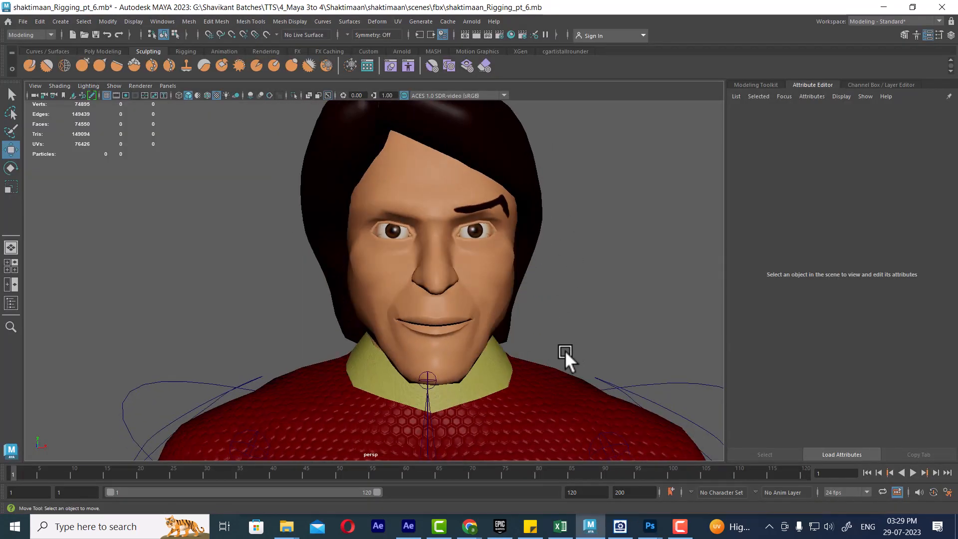
pyautogui.scroll(1, 552, 309)
pyautogui.moveTo(565, 350)
pyautogui.keyDown('alt'); pyautogui.mouseDown(button='middle')
pyautogui.moveTo(553, 310)
pyautogui.moveTo(565, 361)
pyautogui.mouseUp(button='middle'); pyautogui.keyUp('alt')
pyautogui.scroll(1, 548, 280)
pyautogui.click(531, 227)
pyautogui.moveTo(532, 228); pyautogui.dragTo(532, 471, button='right')
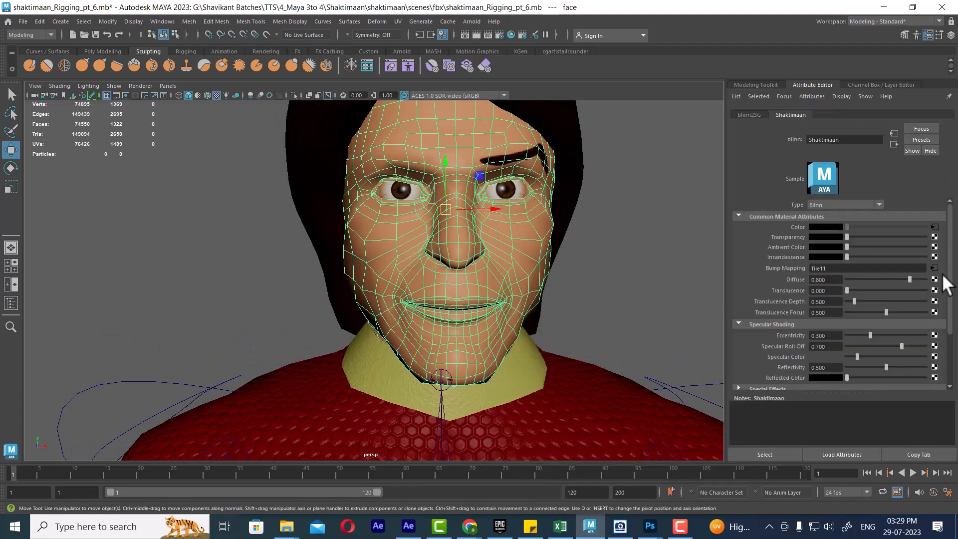
pyautogui.click(934, 227)
pyautogui.click(828, 266)
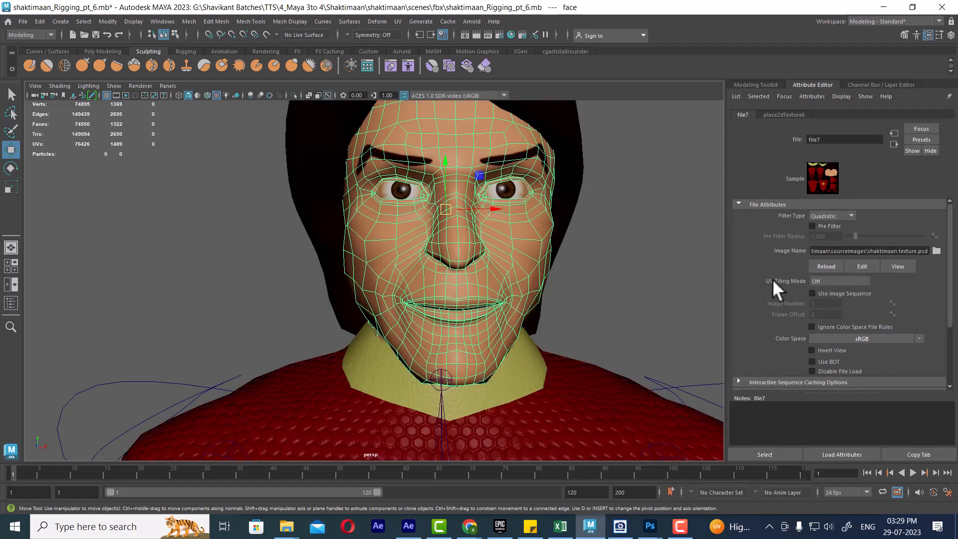
# Step: Examine both eyebrows on the character's face from several angles and distances
pyautogui.click(621, 261)
pyautogui.keyDown('alt'); pyautogui.moveTo(599, 249); pyautogui.dragTo(511, 229, button='right'); pyautogui.keyUp('alt')
pyautogui.keyDown('alt'); pyautogui.moveTo(511, 234); pyautogui.dragTo(488, 287); pyautogui.keyUp('alt')
pyautogui.keyDown('alt'); pyautogui.moveTo(489, 285); pyautogui.dragTo(606, 346, button='right'); pyautogui.keyUp('alt')
pyautogui.keyDown('alt'); pyautogui.moveTo(606, 346); pyautogui.dragTo(584, 355); pyautogui.keyUp('alt')
pyautogui.keyDown('alt'); pyautogui.moveTo(585, 355); pyautogui.dragTo(588, 272, button='middle'); pyautogui.keyUp('alt')
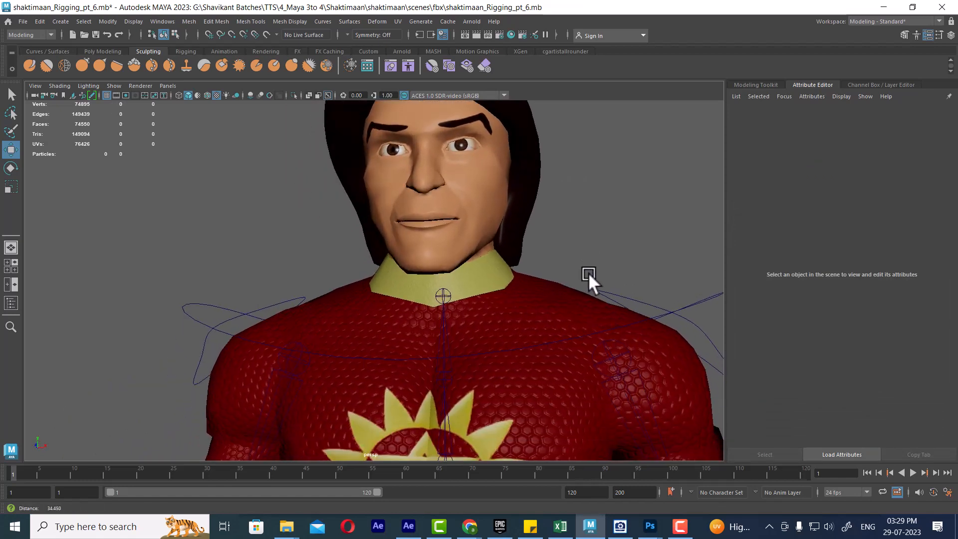
pyautogui.keyDown('alt'); pyautogui.moveTo(588, 273); pyautogui.dragTo(613, 265, button='right'); pyautogui.keyUp('alt')
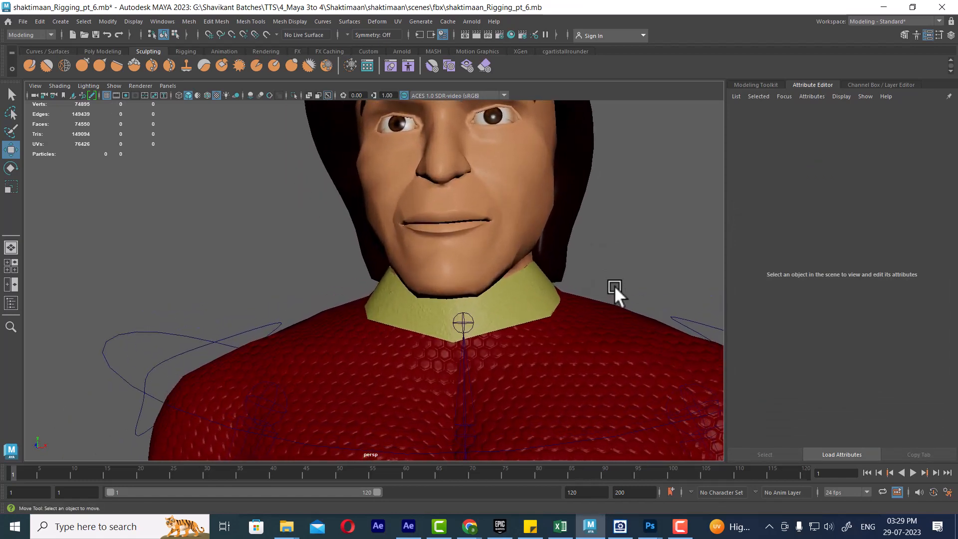
pyautogui.keyDown('alt'); pyautogui.moveTo(616, 287); pyautogui.dragTo(605, 322); pyautogui.keyUp('alt')
# Step: Switch to Photoshop and show the Layer 0 UV wireframe over the face texture
pyautogui.hotkey('alt', 'Tab')
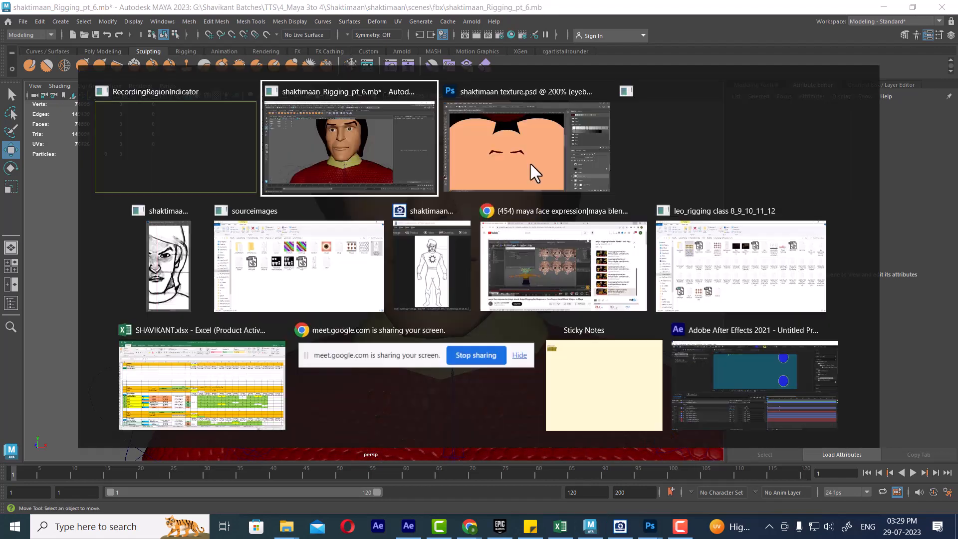
pyautogui.click(517, 145)
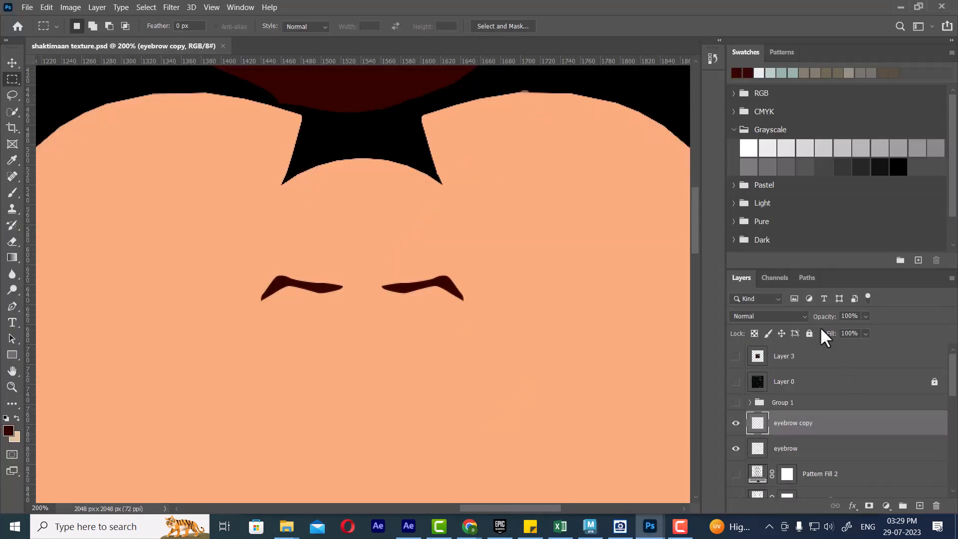
pyautogui.click(735, 382)
# Step: Trace a closed eight-point Pen tool path around the lips on the UV wireframe and convert it into a selection
pyautogui.hotkey('ctrl', '+')
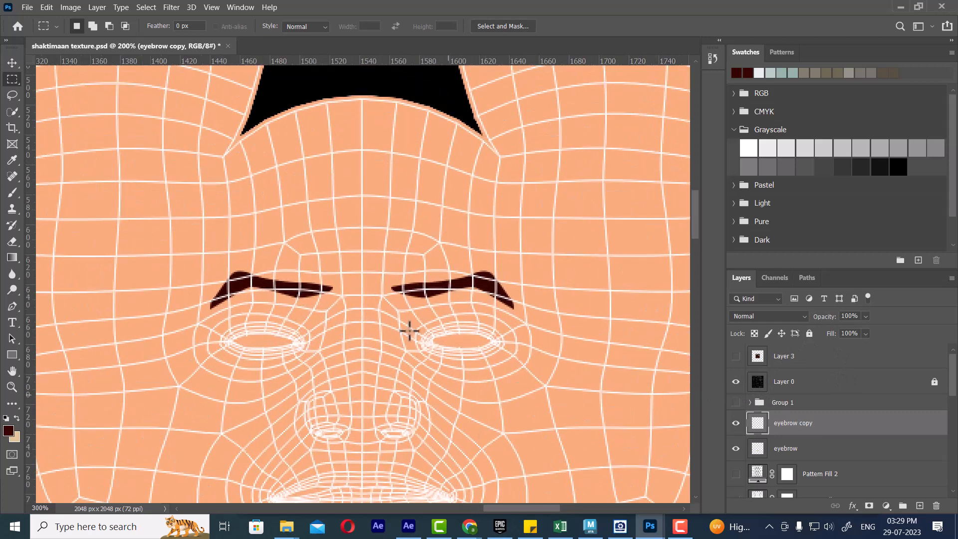
pyautogui.moveTo(406, 327); pyautogui.dragTo(472, 164)
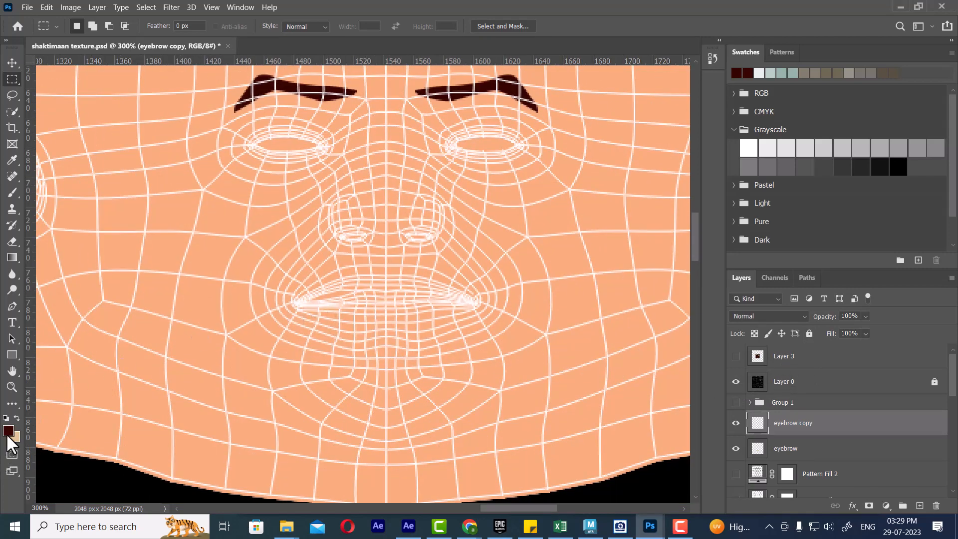
pyautogui.press('p')
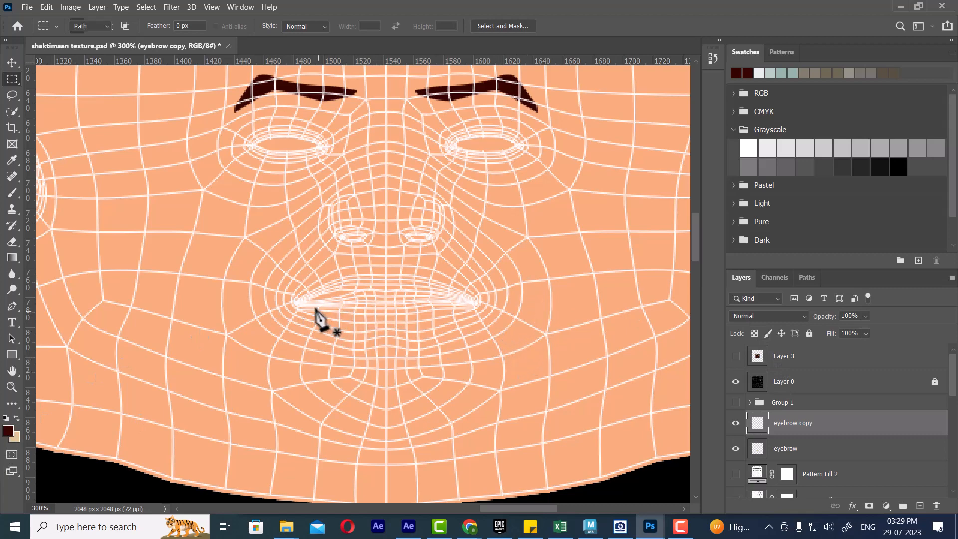
pyautogui.click(294, 302)
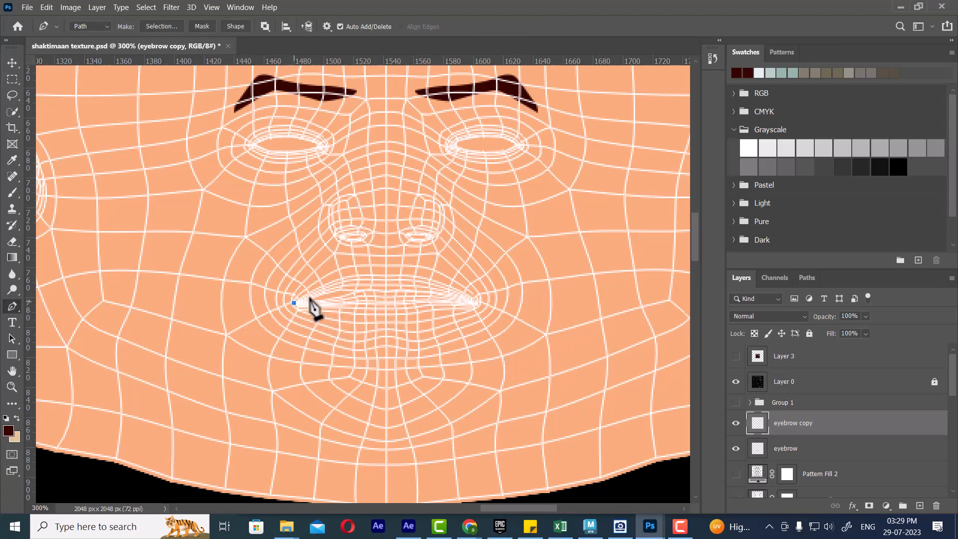
pyautogui.moveTo(358, 276); pyautogui.dragTo(363, 279)
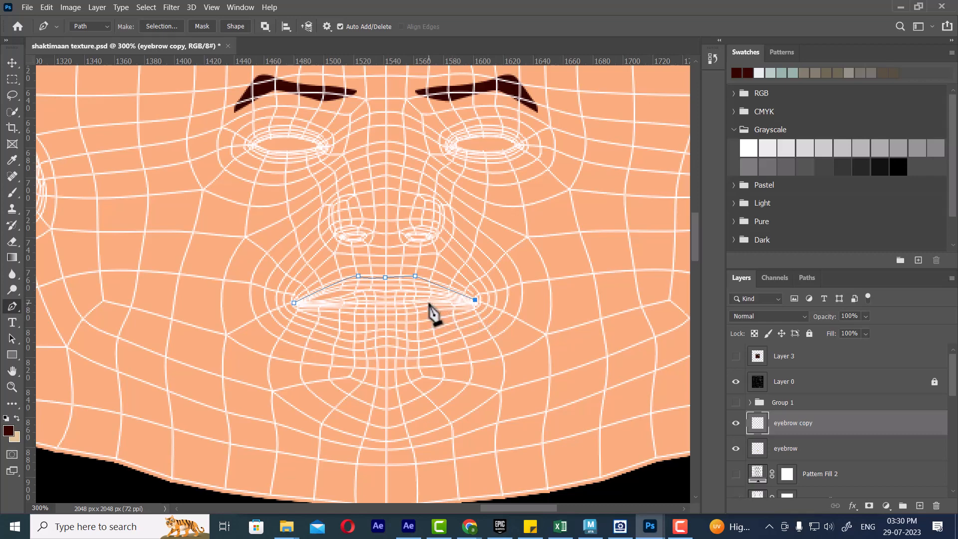
pyautogui.moveTo(428, 303); pyautogui.dragTo(410, 303)
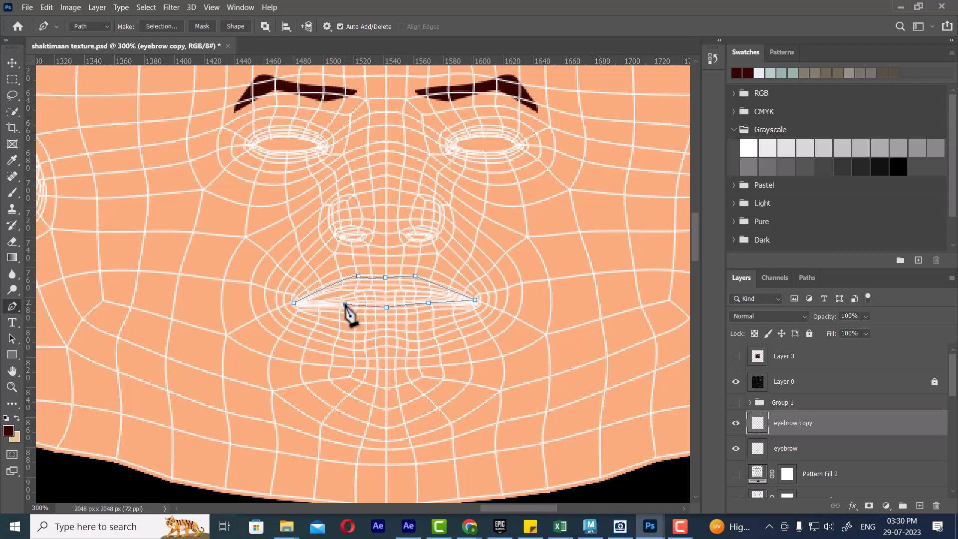
pyautogui.click(293, 302)
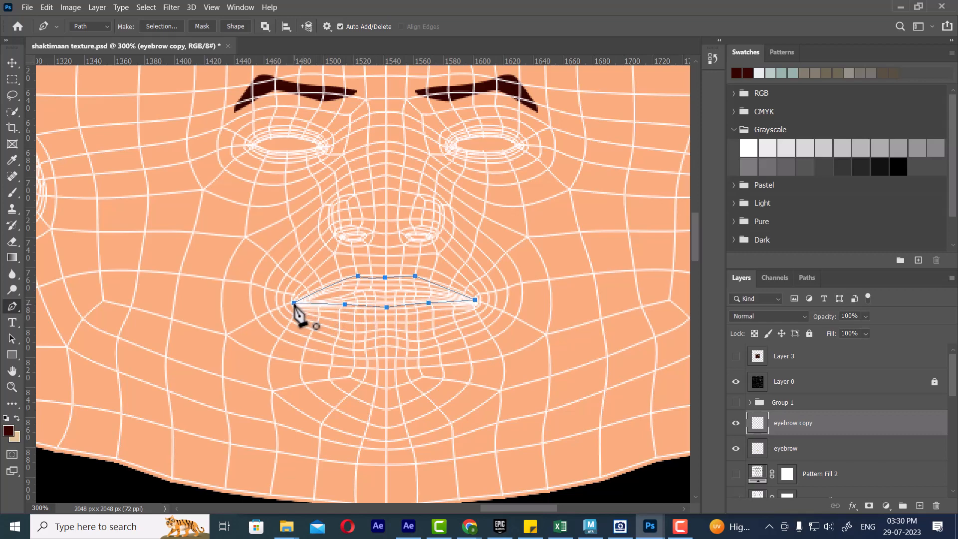
pyautogui.rightClick(404, 287)
pyautogui.click(452, 61)
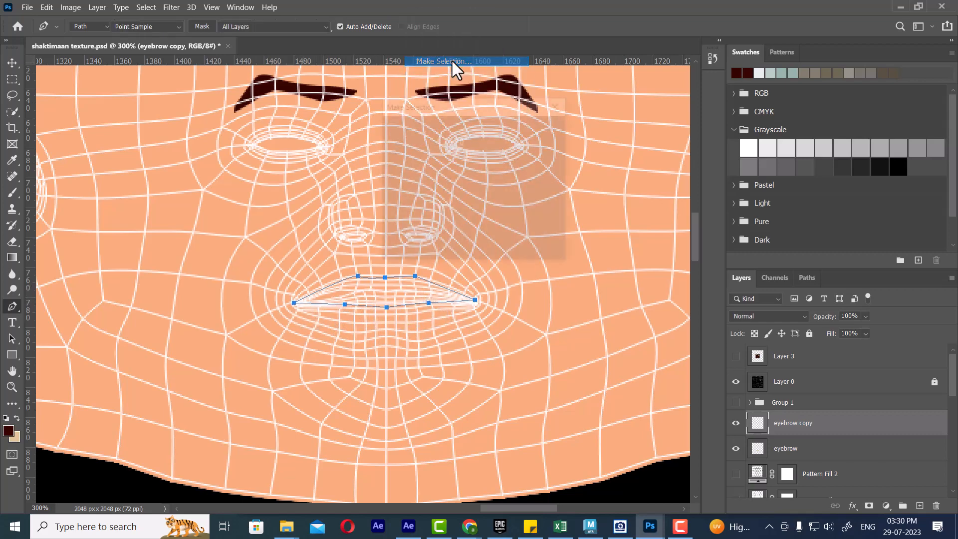
pyautogui.press('Return')
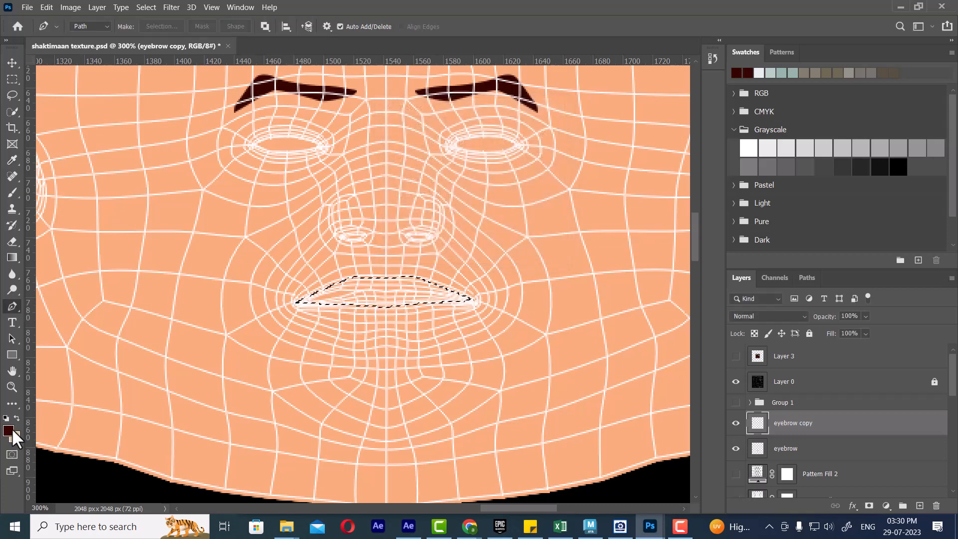
# Step: Fill the lip selection with a salmon-pink foreground colour on a new layer and deselect it
pyautogui.click(8, 430)
pyautogui.click(693, 308)
pyautogui.moveTo(694, 308); pyautogui.dragTo(658, 301)
pyautogui.click(870, 280)
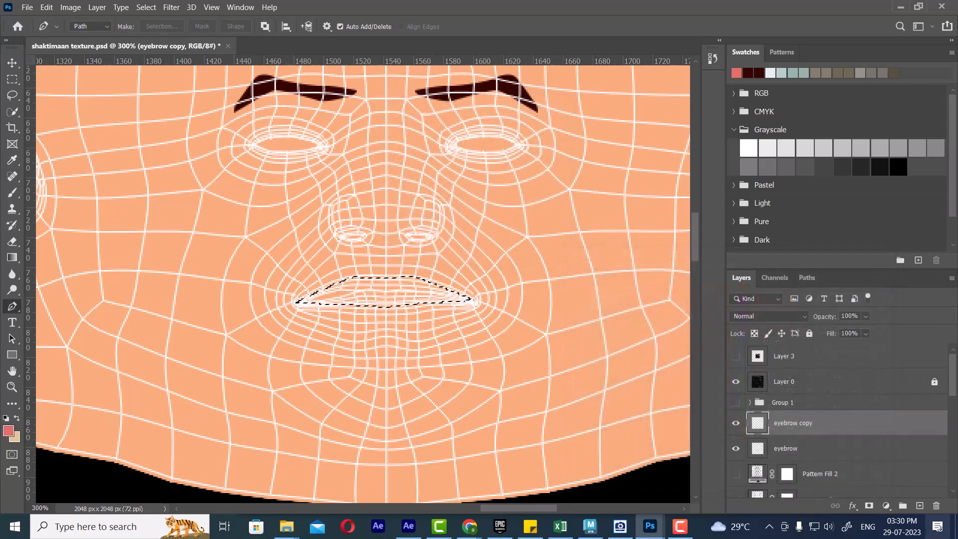
pyautogui.click(919, 505)
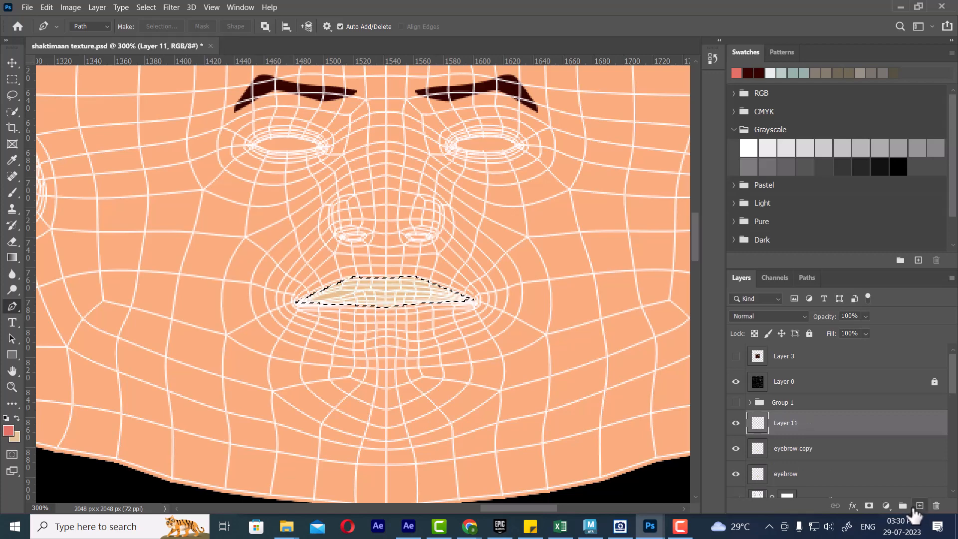
pyautogui.hotkey('alt', 'BackSpace')
pyautogui.hotkey('ctrl', 'd')
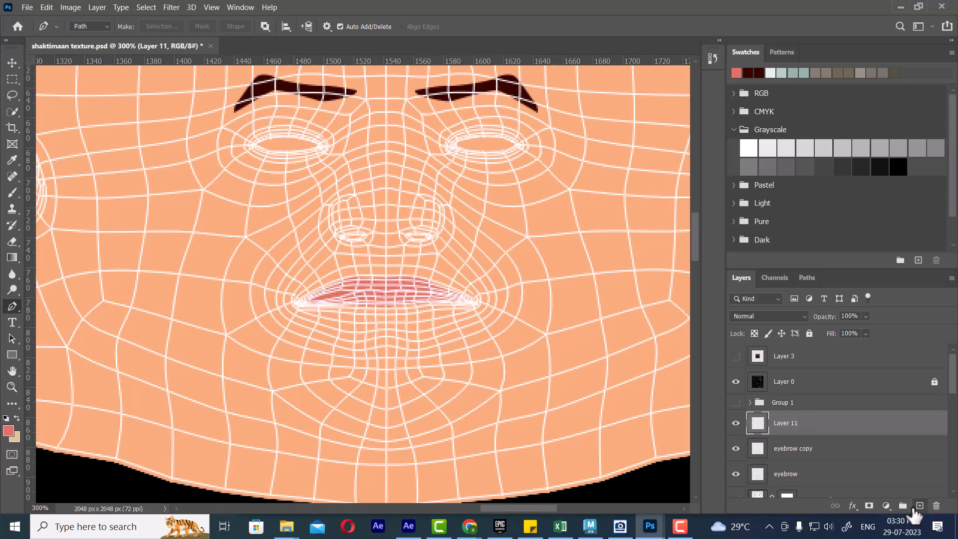
# Step: Hide the Layer 0 UV wireframe and rename the new pink layer as lips
pyautogui.click(735, 381)
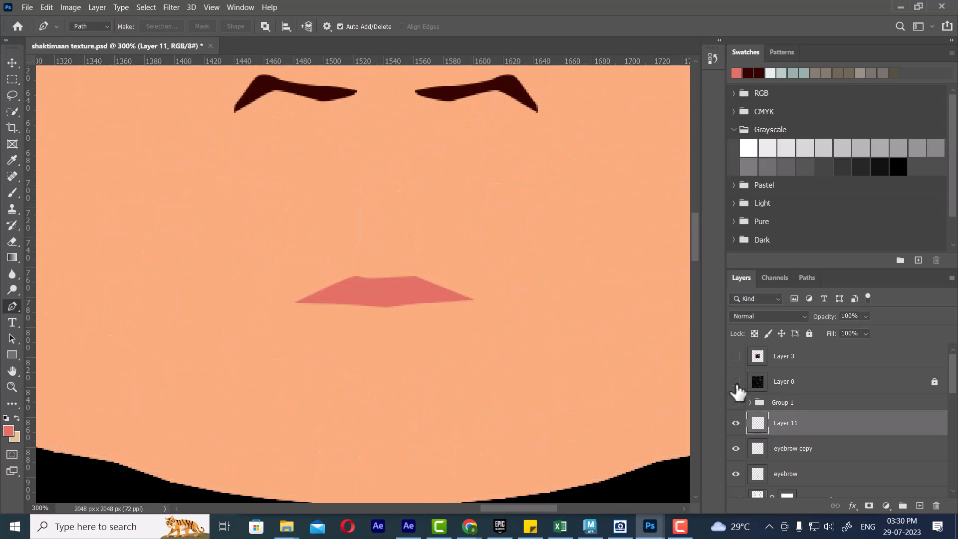
pyautogui.doubleClick(783, 423)
pyautogui.press('Return')
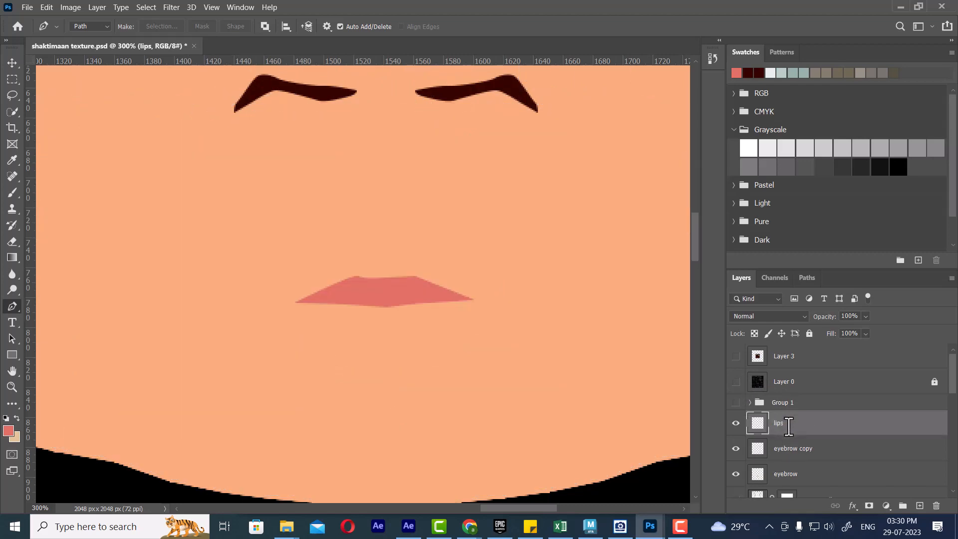
# Step: Switch to Maya and reload the face material's colour texture to bring in the painted lips
pyautogui.hotkey('alt', 'Tab')
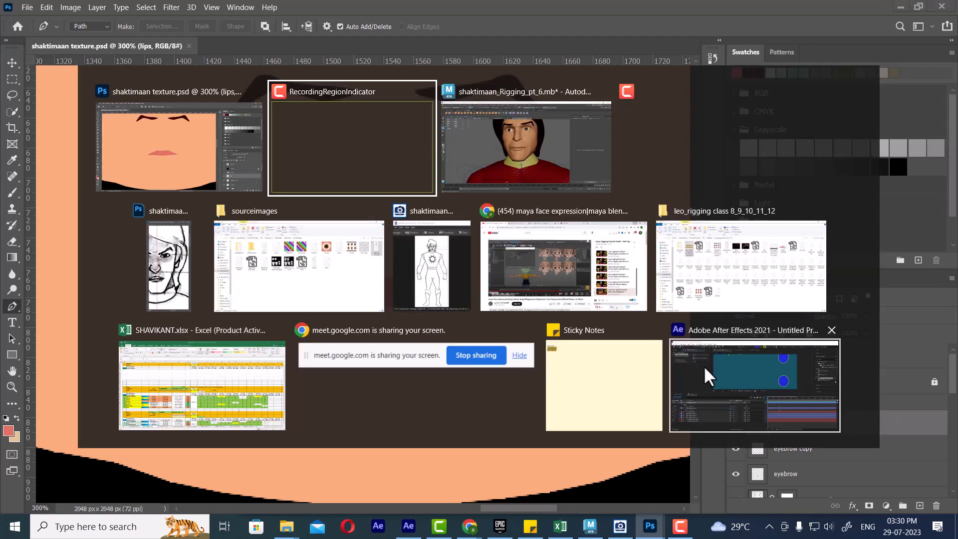
pyautogui.click(567, 154)
pyautogui.click(458, 226)
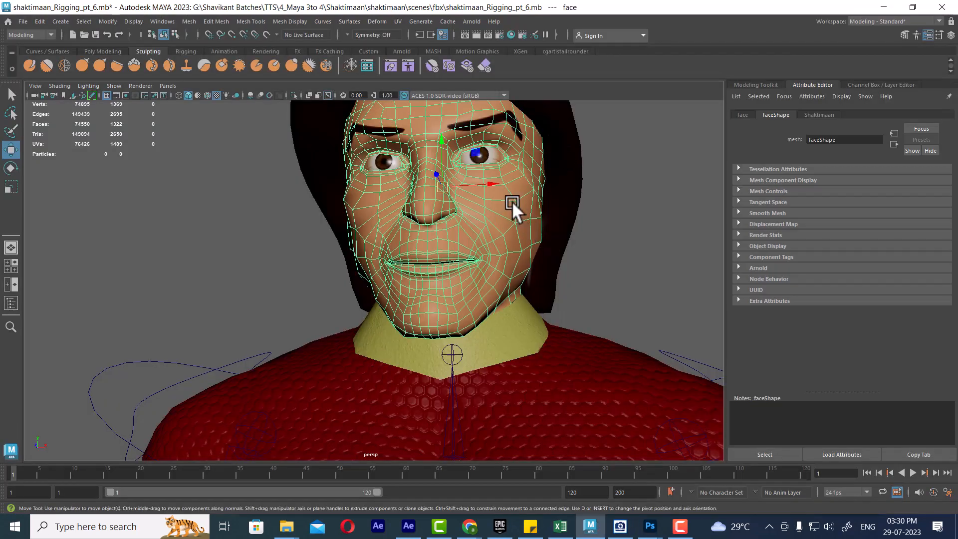
pyautogui.moveTo(513, 208); pyautogui.dragTo(531, 442, button='right')
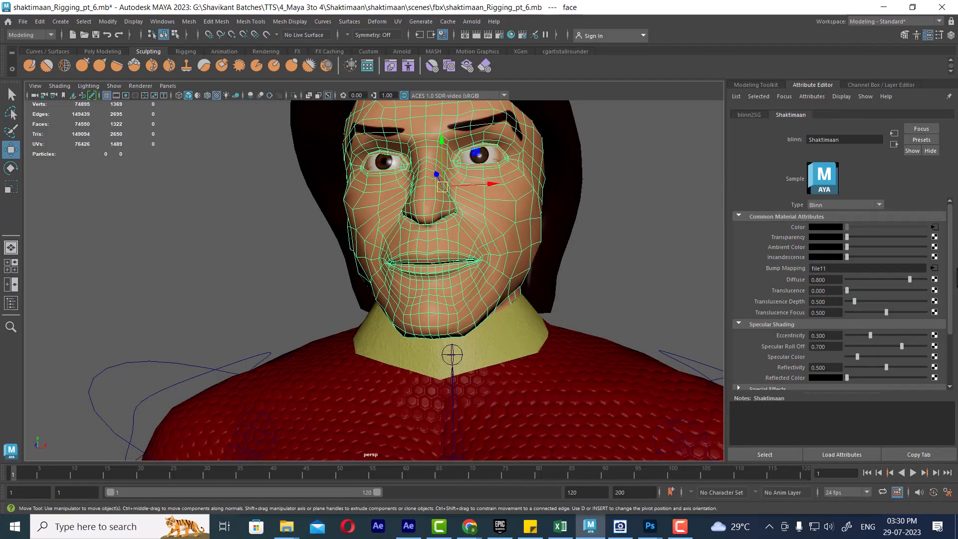
pyautogui.click(934, 227)
pyautogui.click(633, 320)
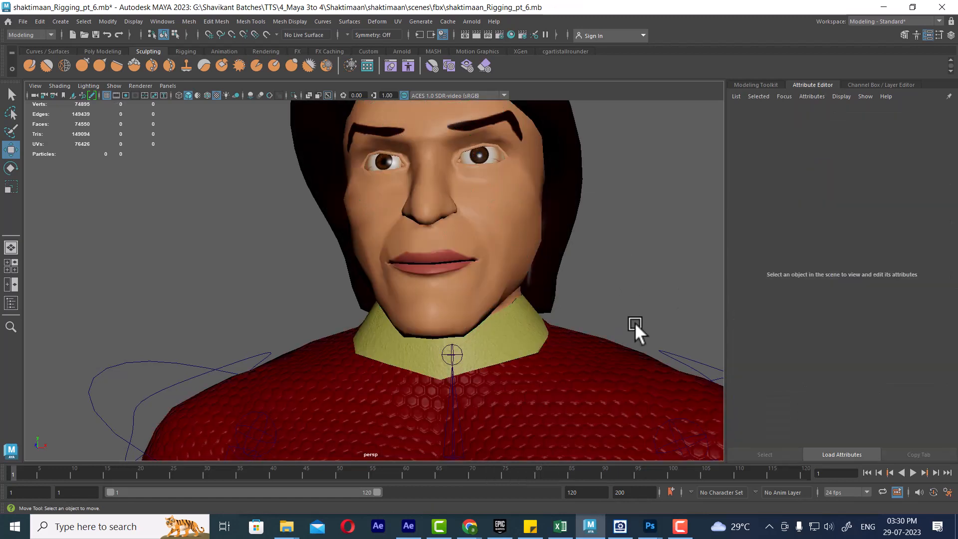
pyautogui.keyDown('alt'); pyautogui.moveTo(635, 323); pyautogui.dragTo(642, 302, button='right'); pyautogui.keyUp('alt')
# Step: Switch to Photoshop and reduce the lips layer's fill to 48%
pyautogui.hotkey('alt', 'Tab')
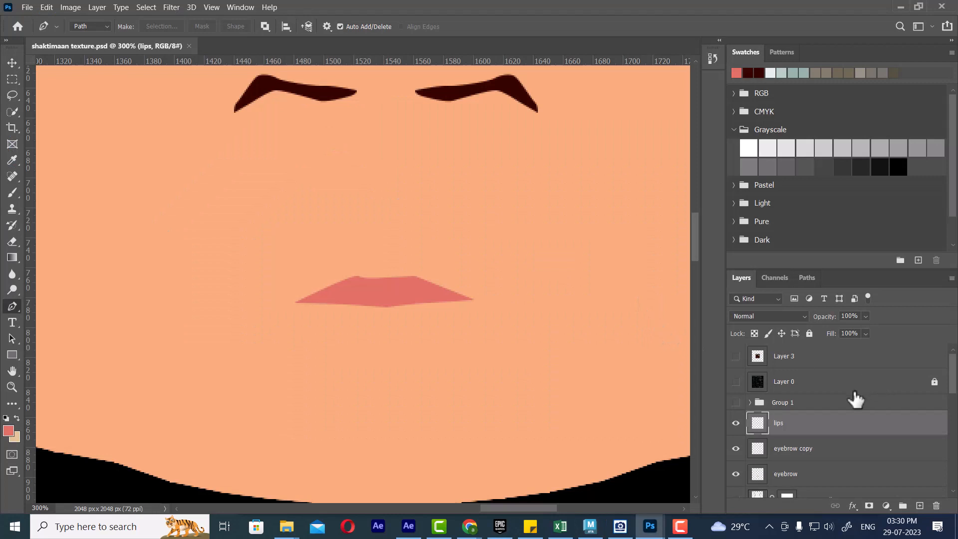
pyautogui.moveTo(833, 337); pyautogui.dragTo(807, 338)
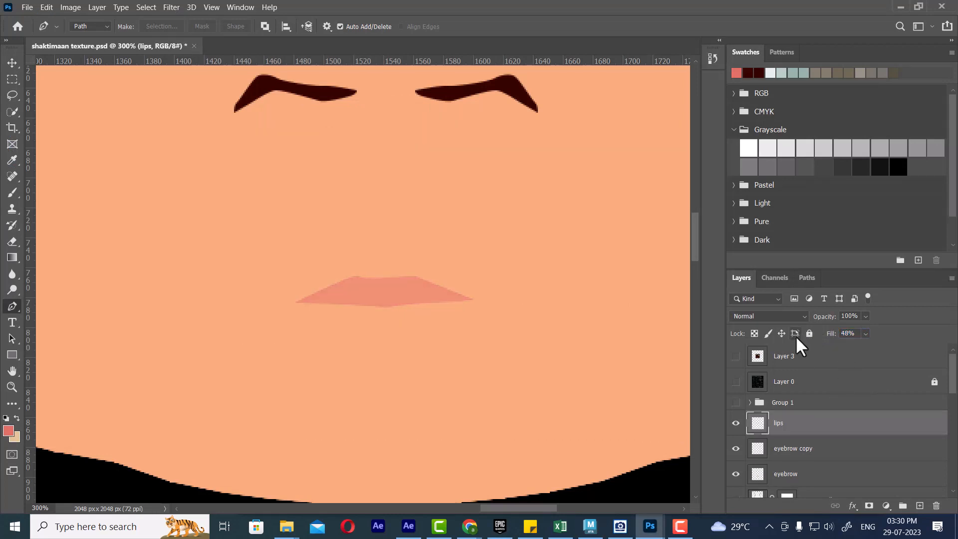
# Step: Switch to Maya and reload the face's colour texture to check the softened lip colour
pyautogui.hotkey('alt', 'Tab')
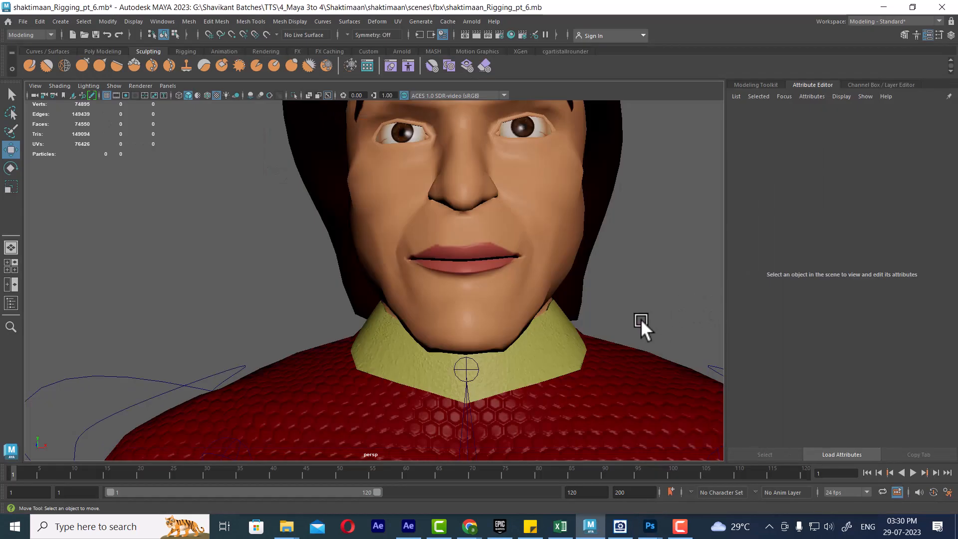
pyautogui.click(540, 225)
pyautogui.moveTo(540, 264); pyautogui.dragTo(569, 444, button='right')
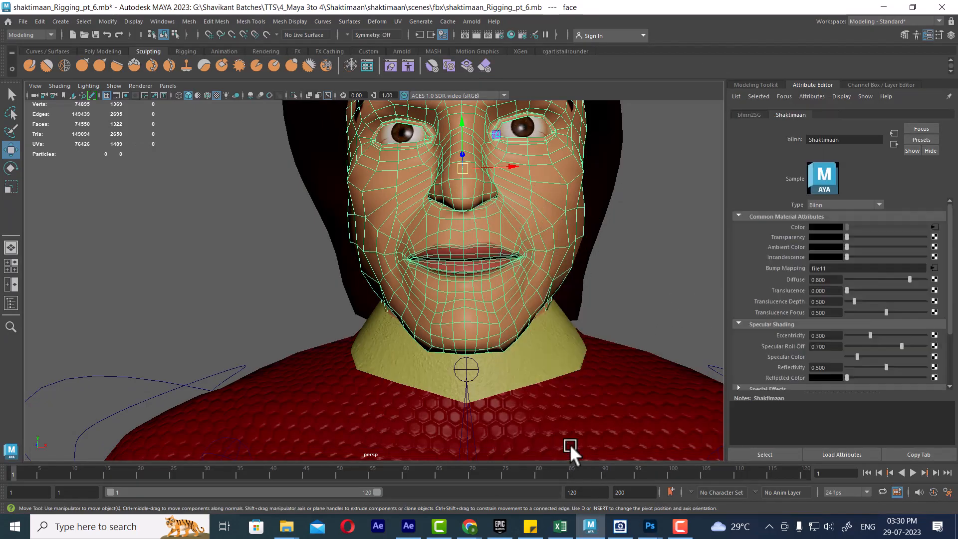
pyautogui.click(934, 227)
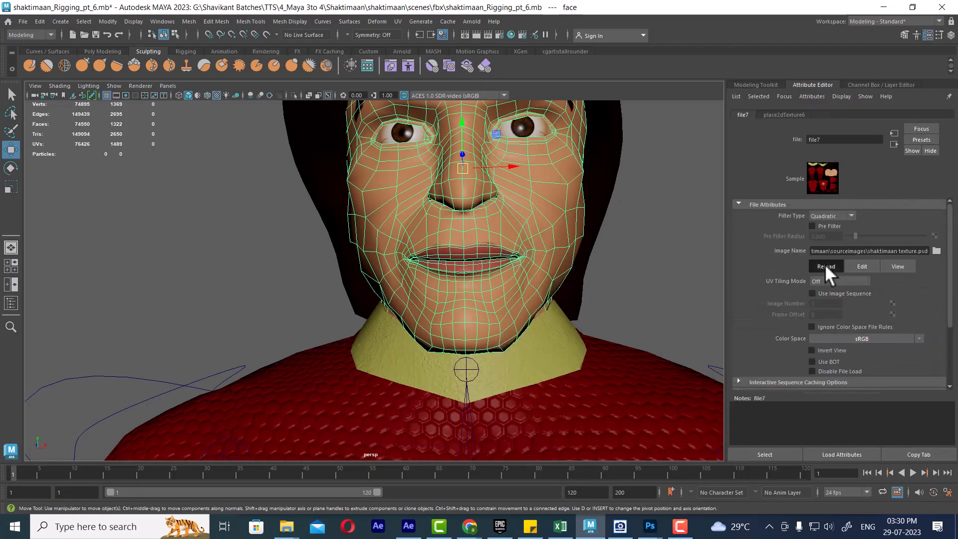
pyautogui.click(631, 288)
pyautogui.keyDown('alt'); pyautogui.moveTo(633, 286); pyautogui.dragTo(525, 324); pyautogui.keyUp('alt')
# Step: Switch to File Explorer and browse up from sourceimages through the Shaktimaan project folders to open the src reference folder
pyautogui.hotkey('alt', 'Tab')
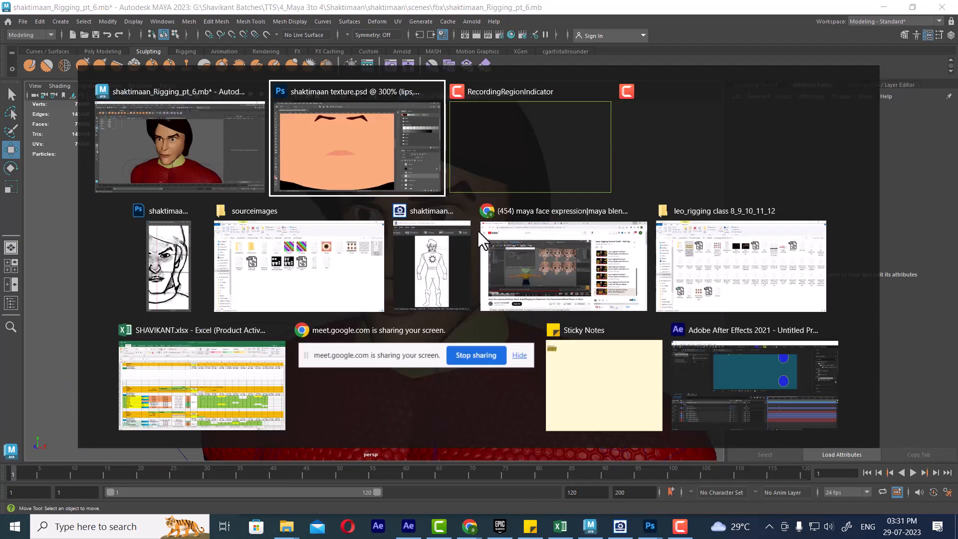
pyautogui.click(381, 166)
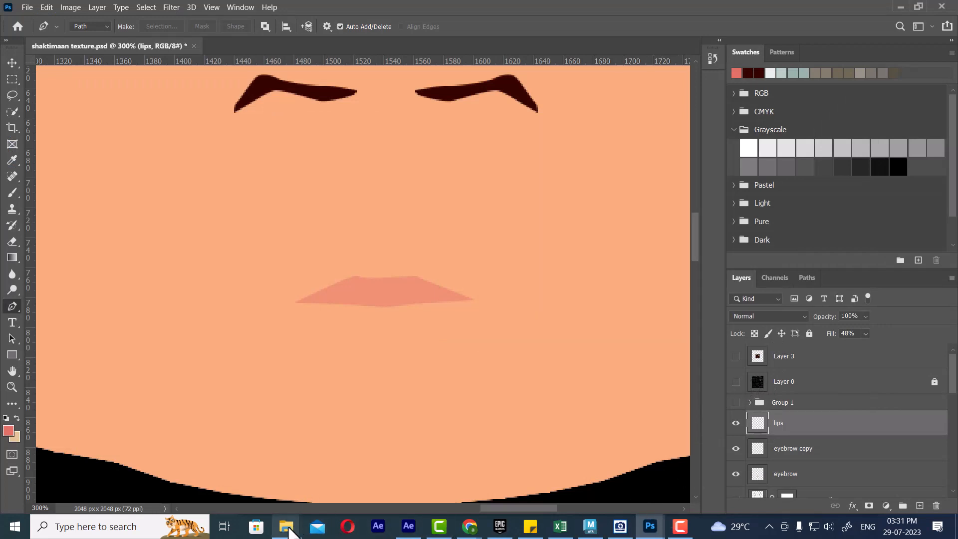
pyautogui.moveTo(286, 526)
pyautogui.click(361, 483)
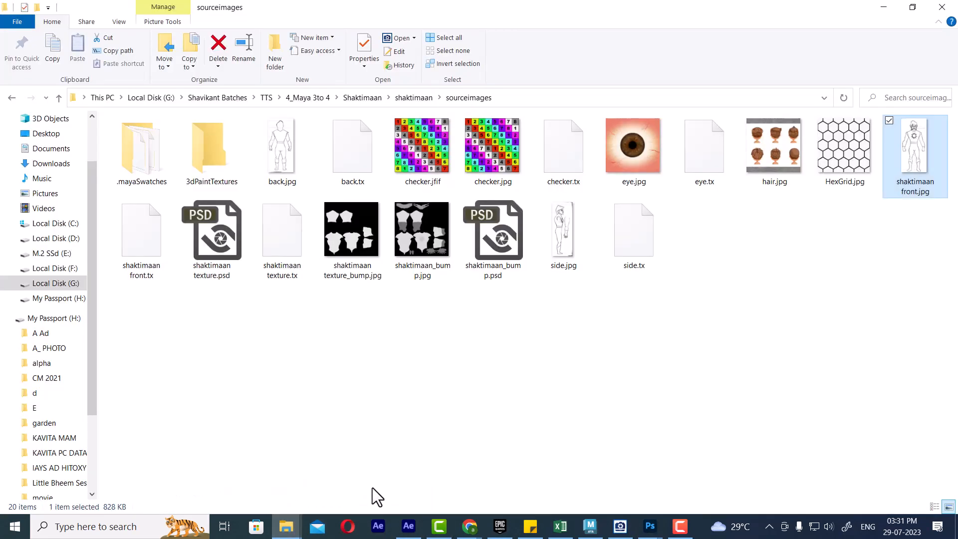
pyautogui.click(512, 298)
pyautogui.click(419, 100)
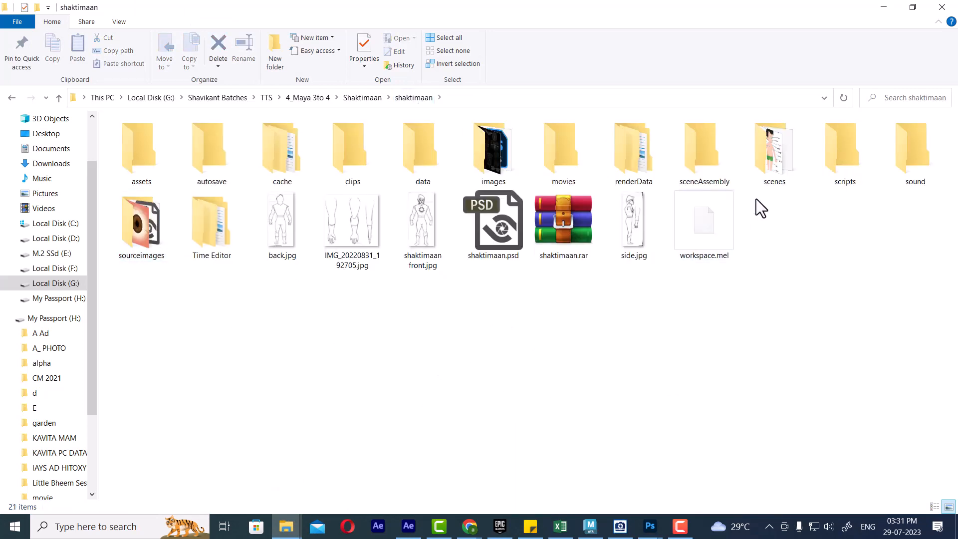
pyautogui.doubleClick(762, 157)
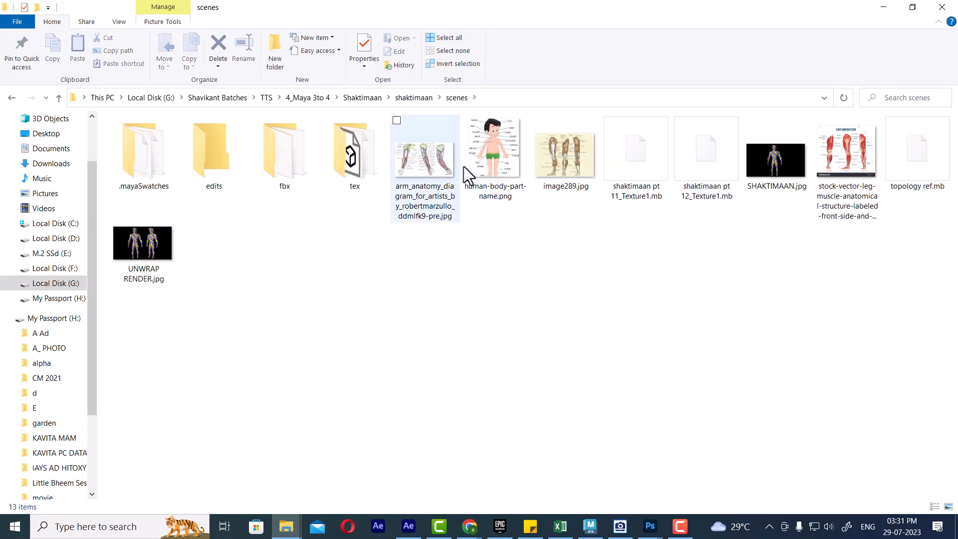
pyautogui.click(472, 182)
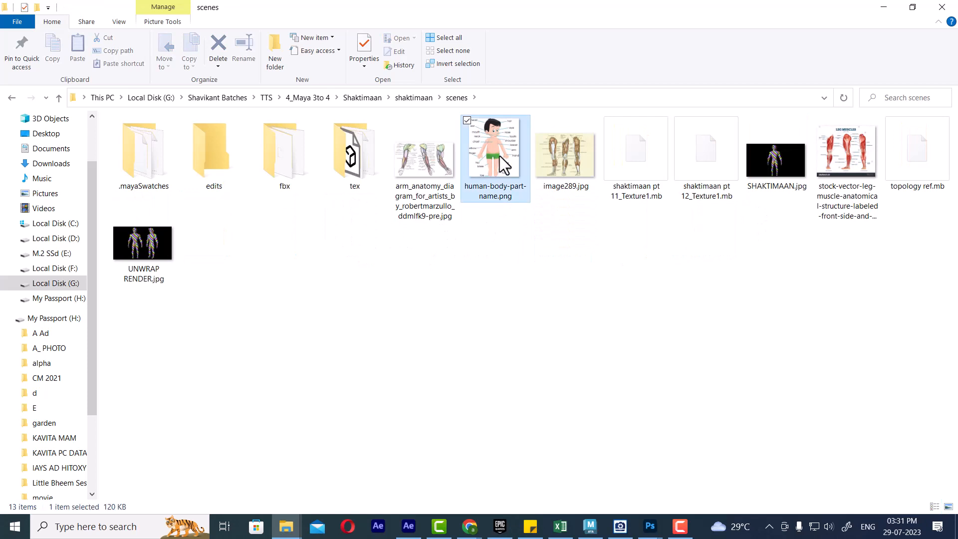
pyautogui.click(414, 97)
pyautogui.click(363, 97)
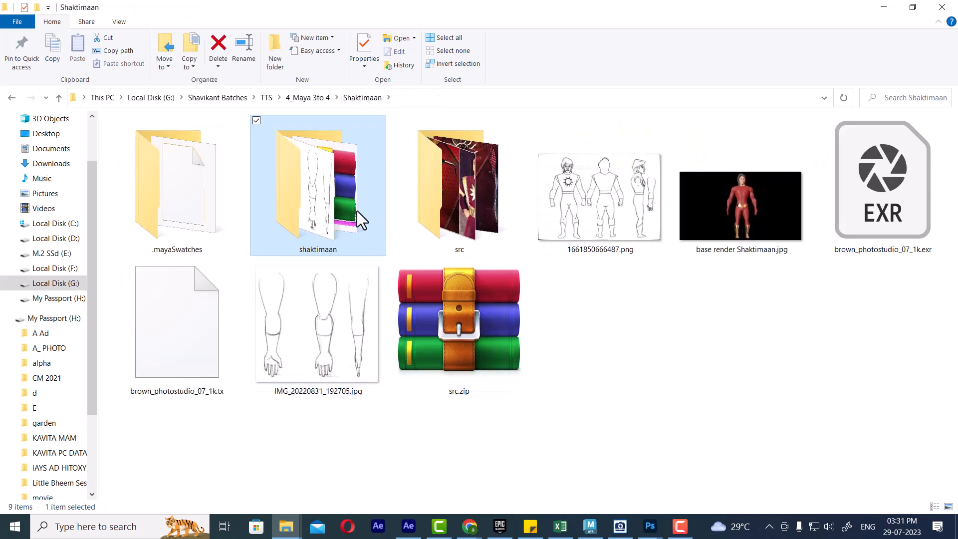
pyautogui.doubleClick(413, 198)
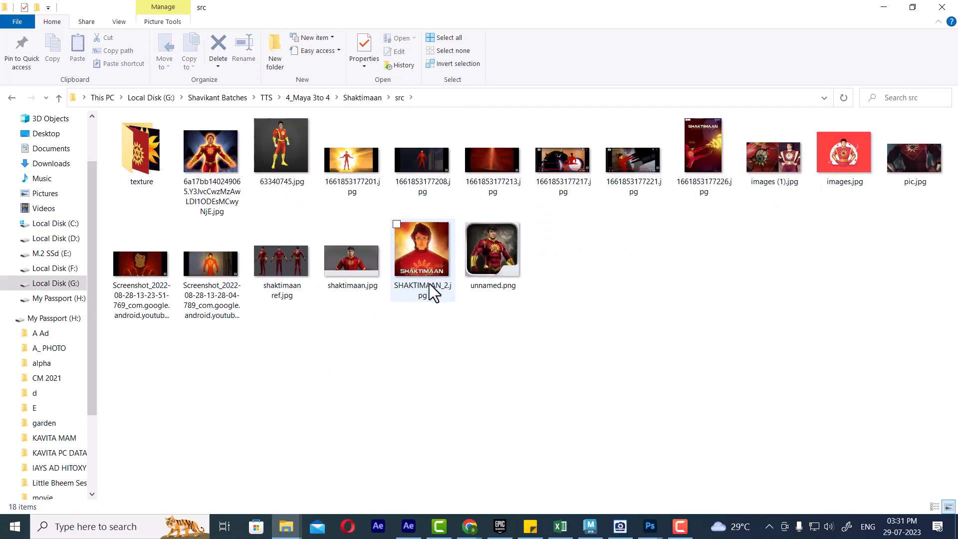
# Step: Open the reference image SHAKTIMAAN_2.jpg in Photoshop
pyautogui.rightClick(423, 239)
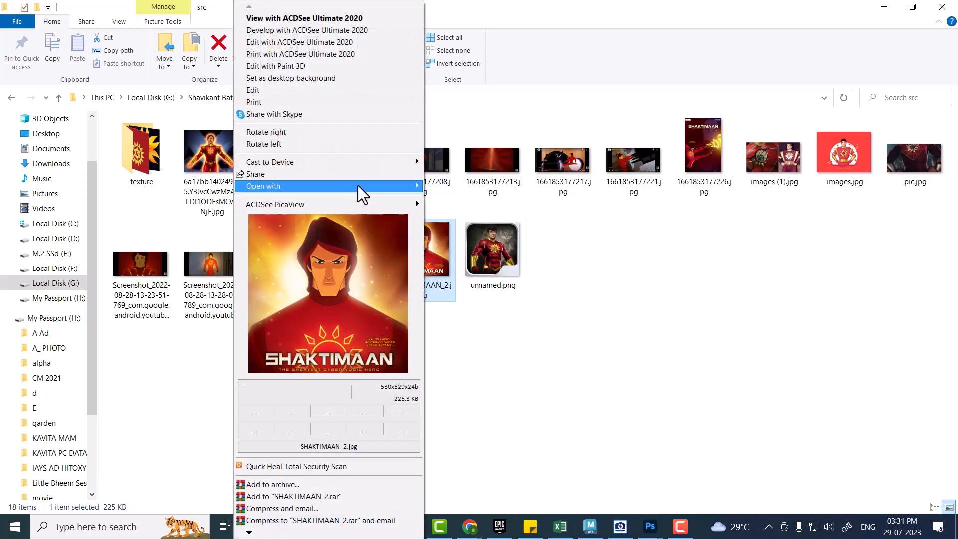
pyautogui.moveTo(357, 185)
pyautogui.click(462, 212)
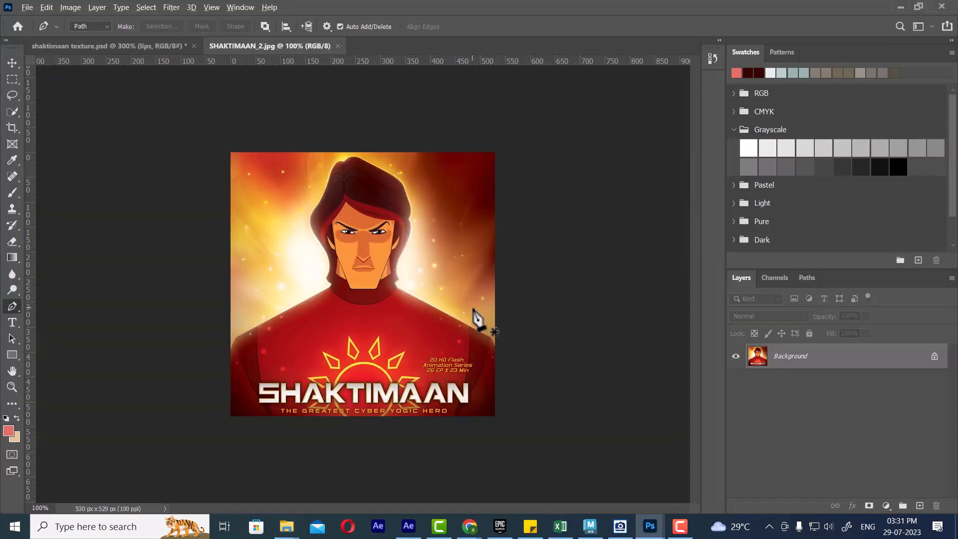
# Step: Return to File Explorer and look through the screenshot and poster images in src for another face reference
pyautogui.hotkey('alt', 'Tab')
pyautogui.click(300, 131)
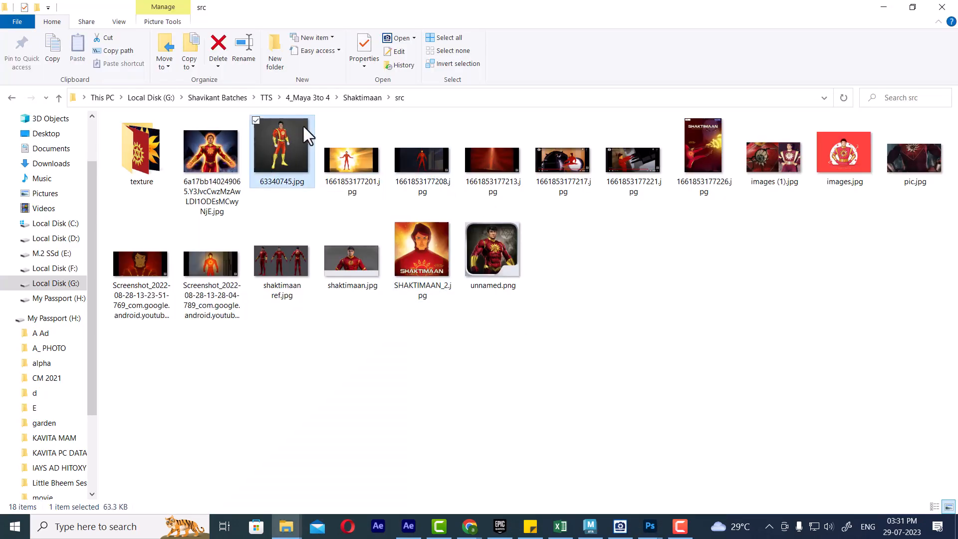
pyautogui.click(147, 258)
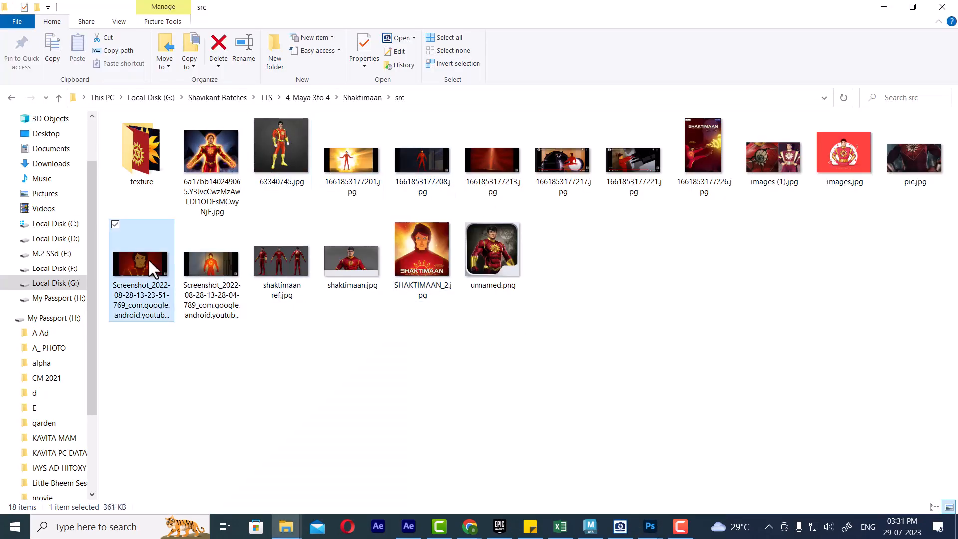
pyautogui.rightClick(148, 259)
pyautogui.moveTo(240, 189)
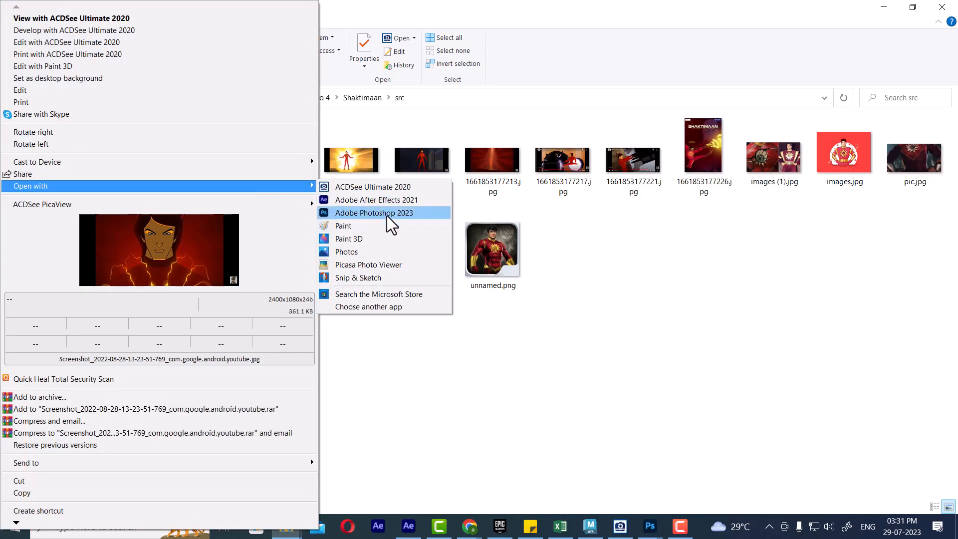
pyautogui.click(577, 155)
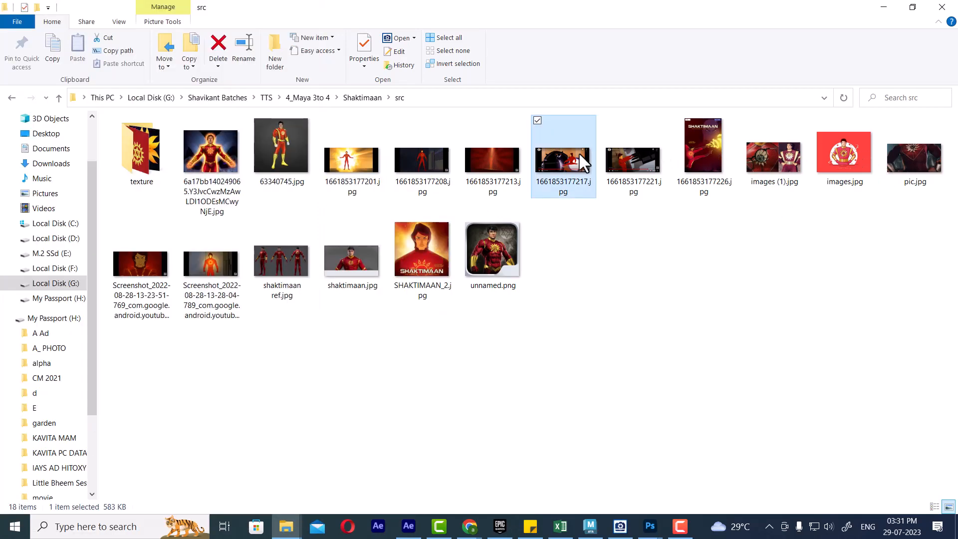
pyautogui.rightClick(571, 162)
pyautogui.click(715, 157)
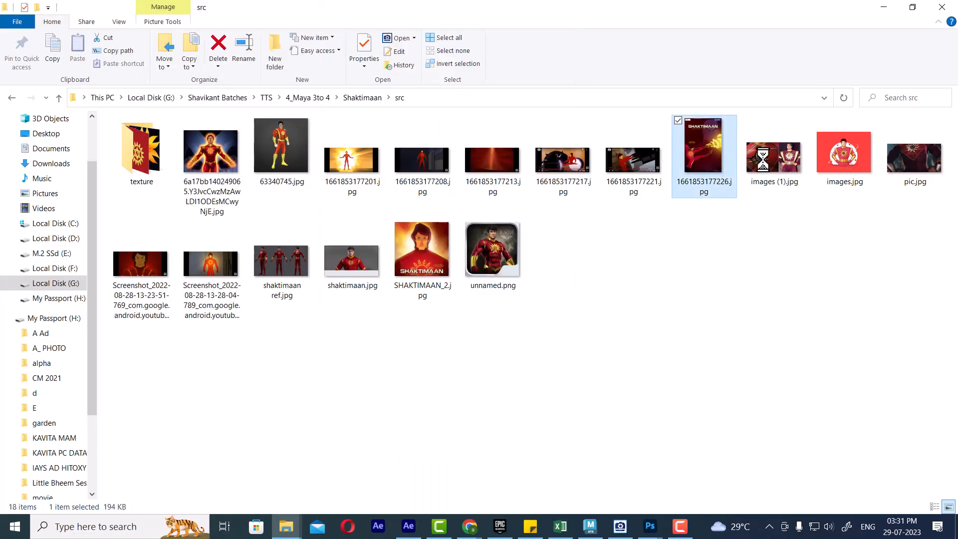
pyautogui.rightClick(717, 160)
# Step: View 63340745.jpg in the image viewer, examine the character's face up close and close the viewer
pyautogui.click(281, 147)
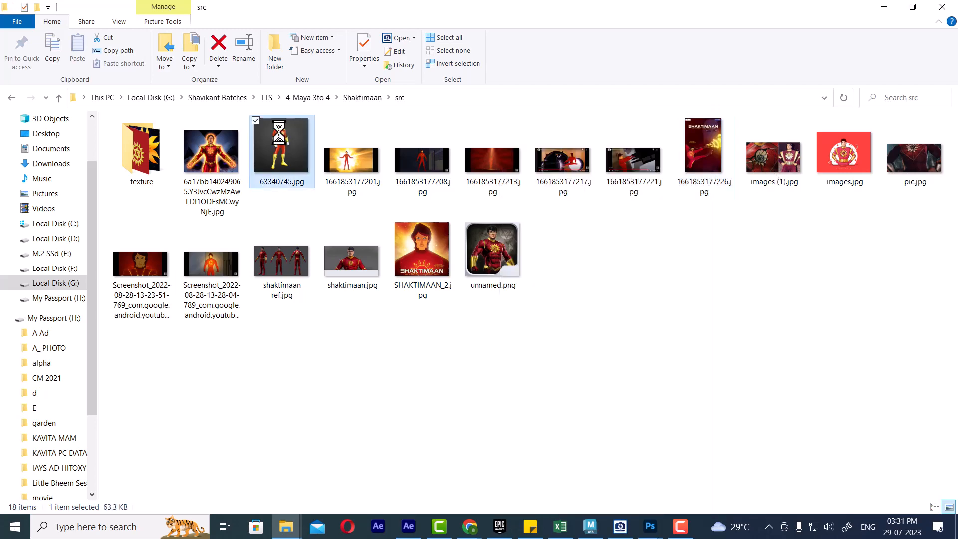
pyautogui.rightClick(281, 147)
pyautogui.click(229, 262)
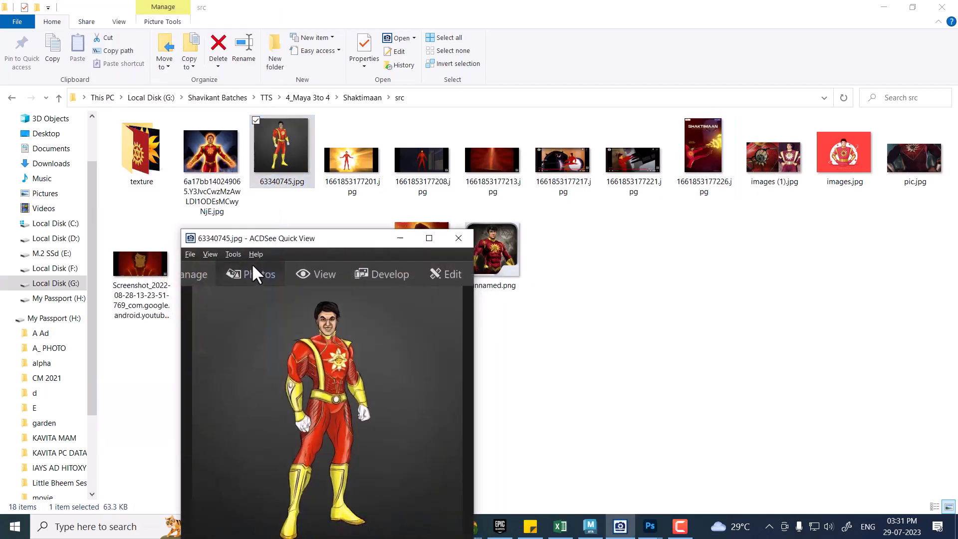
pyautogui.scroll(2, 341, 350)
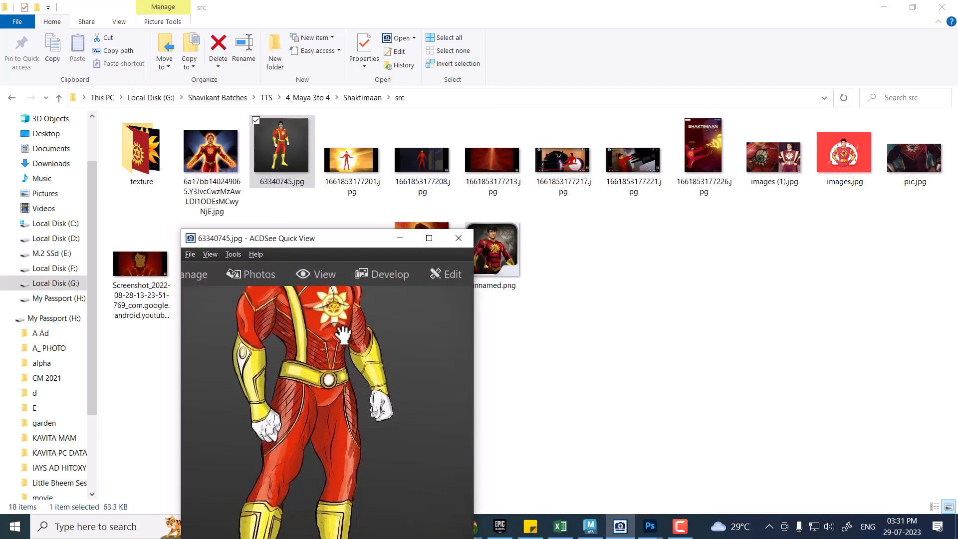
pyautogui.scroll(3, 370, 419)
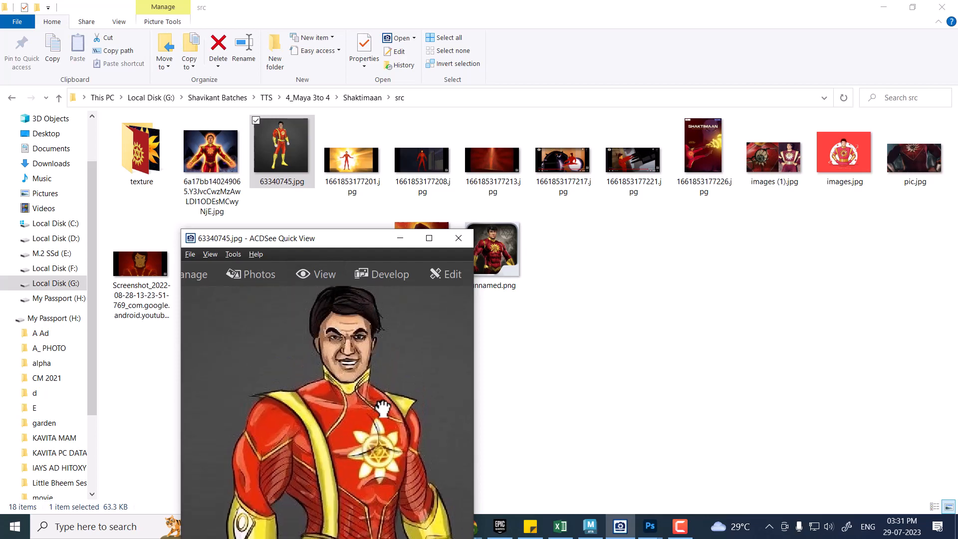
pyautogui.click(458, 238)
# Step: Check the remaining reference images and the texture subfolder, and return to the src folder
pyautogui.rightClick(211, 149)
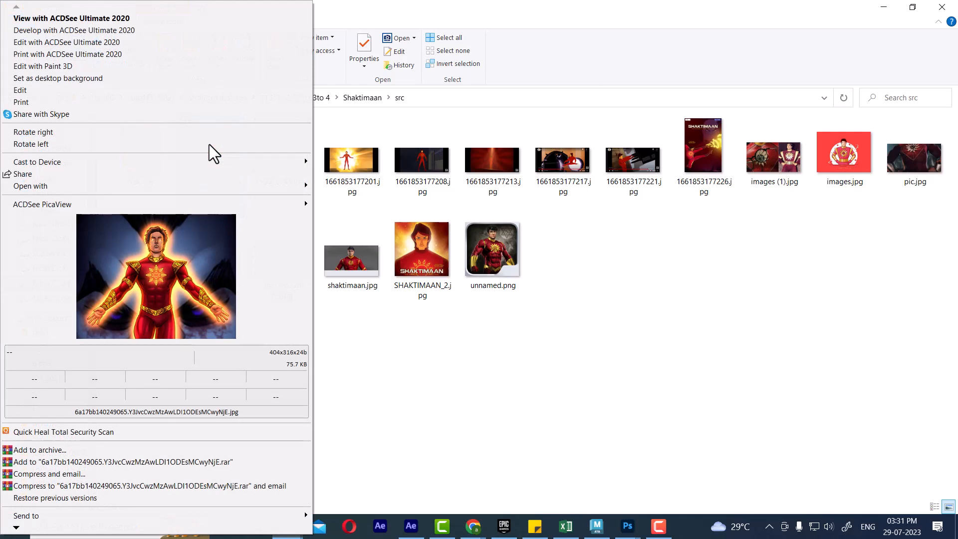
pyautogui.click(768, 238)
pyautogui.click(783, 152)
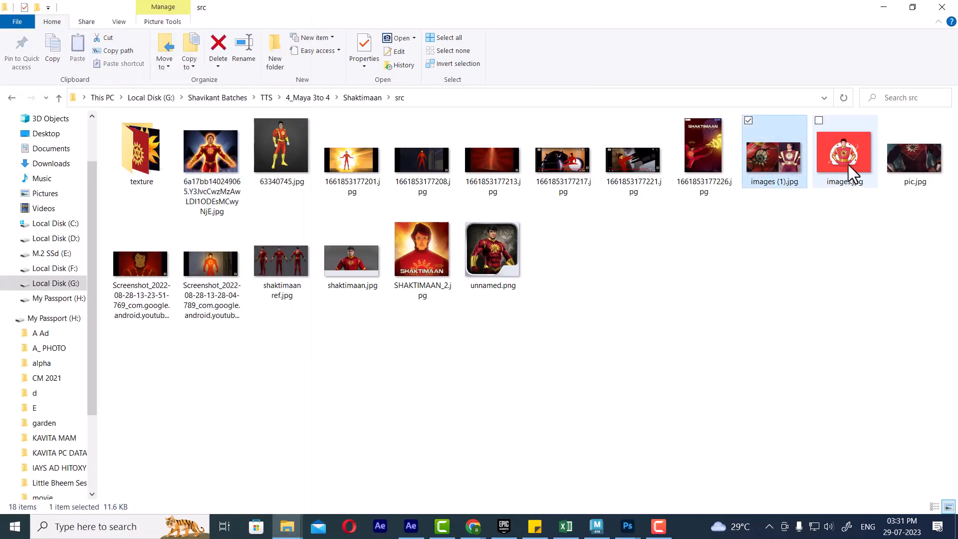
pyautogui.doubleClick(149, 150)
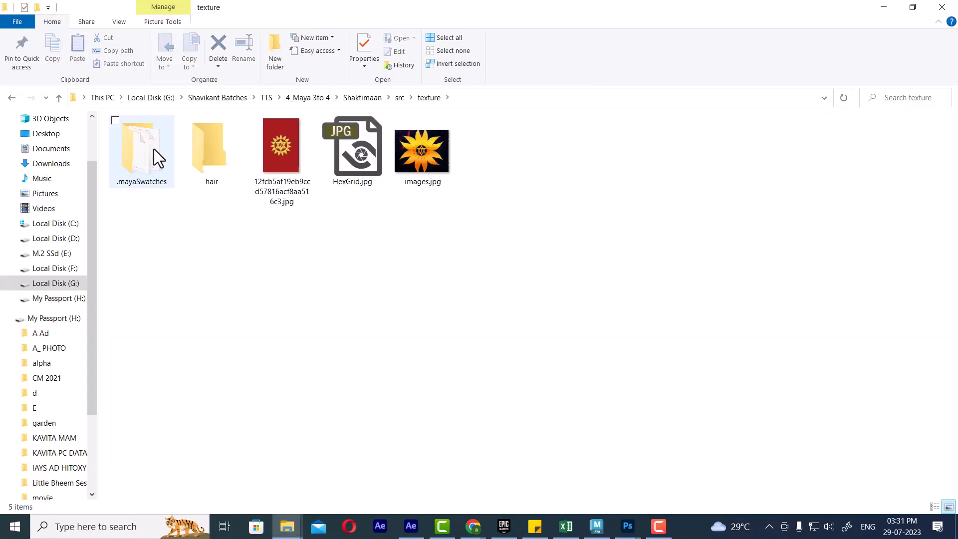
pyautogui.click(400, 97)
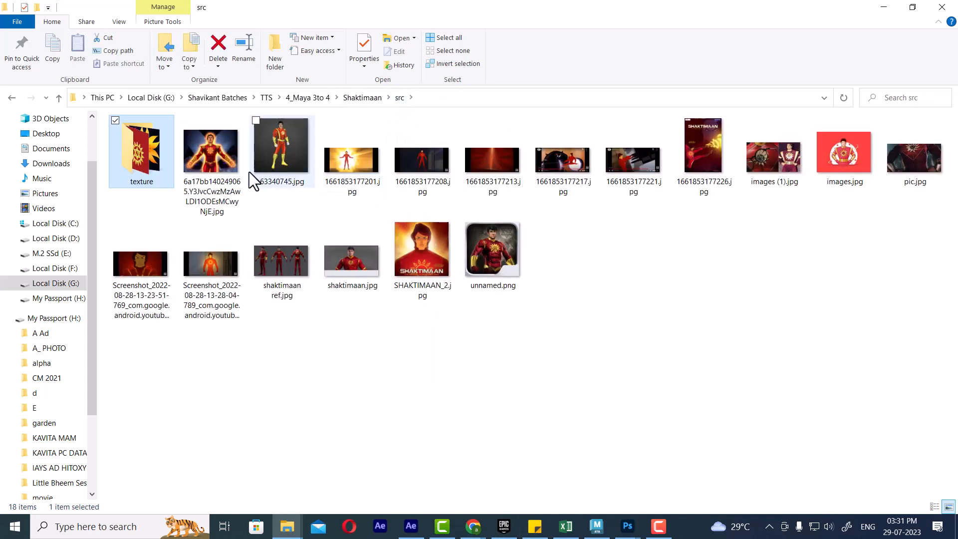
# Step: Browse the src images full screen in the image viewer up to 1661853177208.jpg, examine its face and minimise the viewer
pyautogui.click(211, 157)
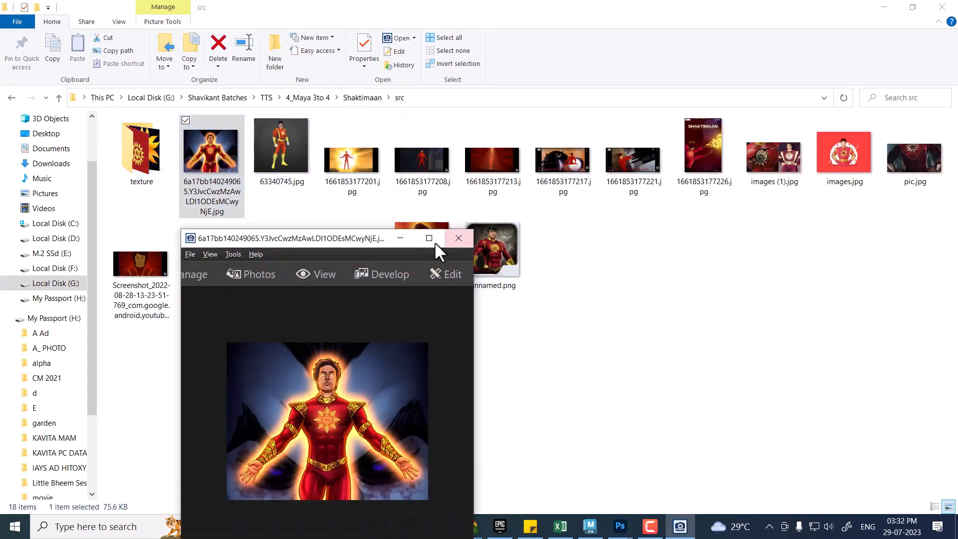
pyautogui.click(428, 238)
pyautogui.scroll(-2, 534, 324)
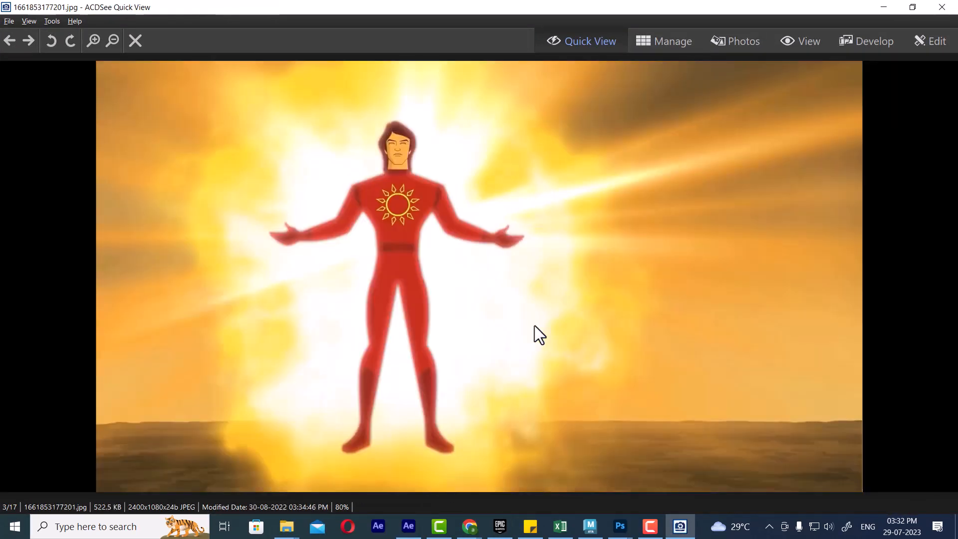
pyautogui.scroll(-1, 534, 325)
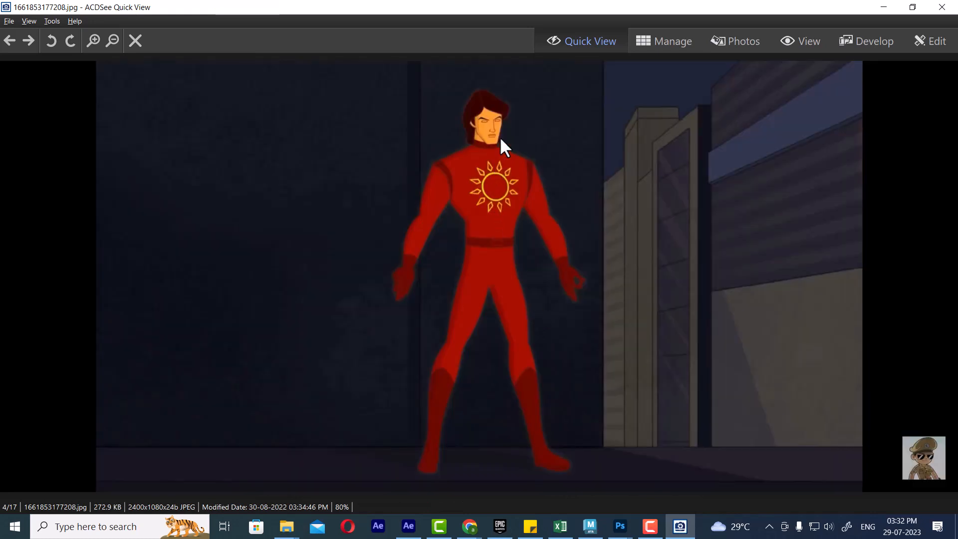
pyautogui.click(887, 9)
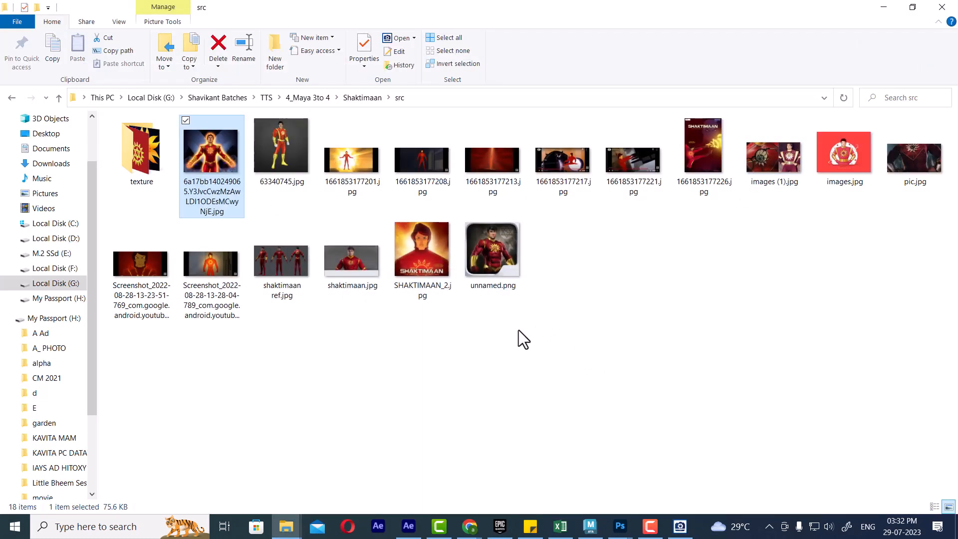
# Step: Open 1661853177208.jpg from the src folder in Photoshop
pyautogui.rightClick(426, 154)
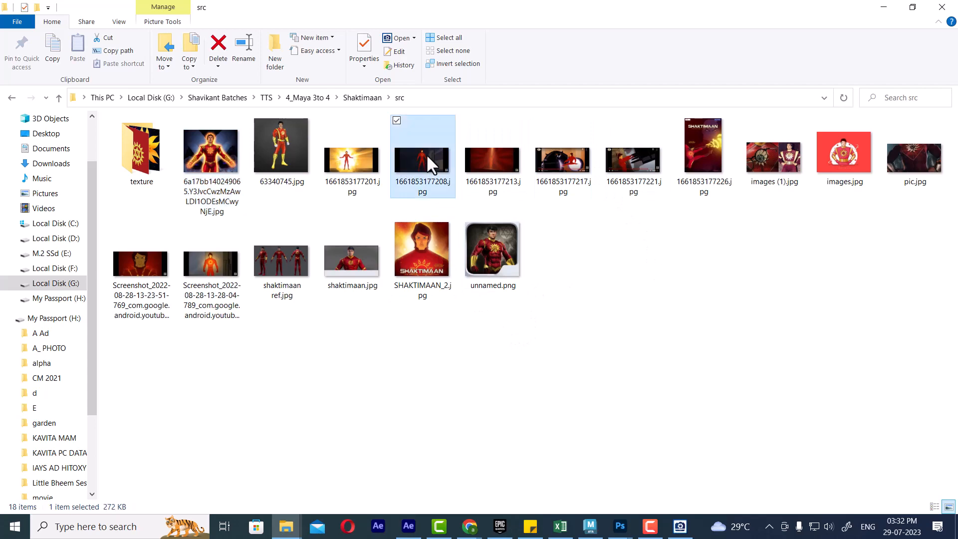
pyautogui.moveTo(359, 189)
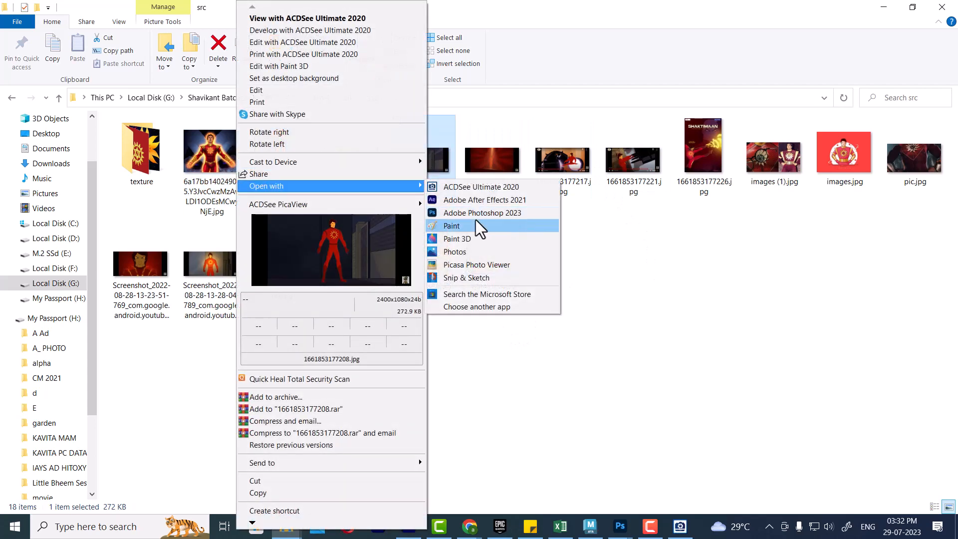
pyautogui.click(480, 214)
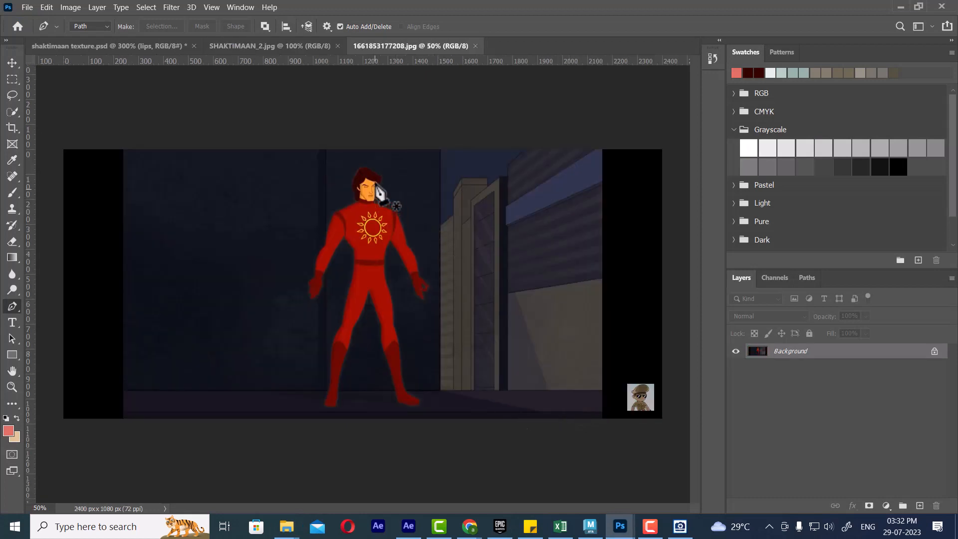
# Step: Set the foreground colour to db6a30 by sampling the character's lips in SHAKTIMAAN_2.jpg
pyautogui.click(295, 46)
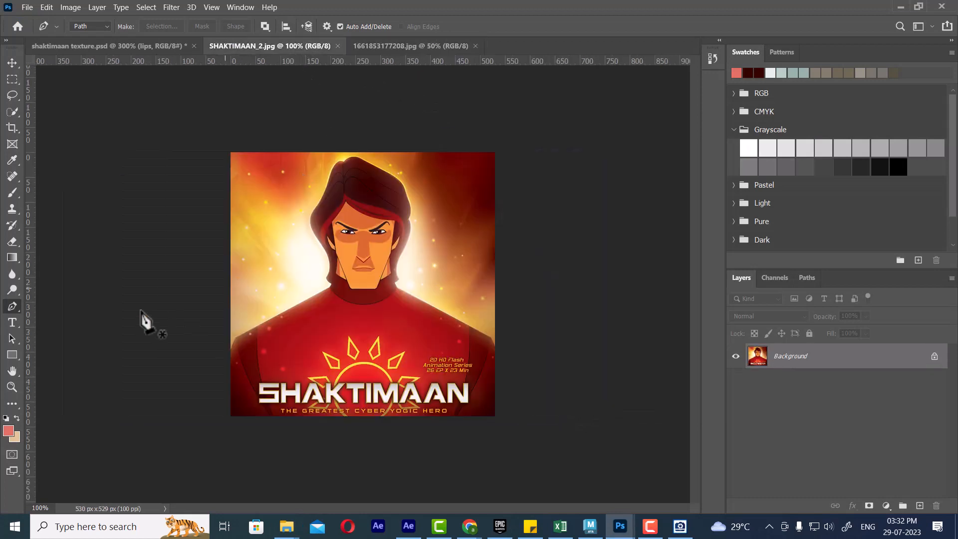
pyautogui.click(8, 431)
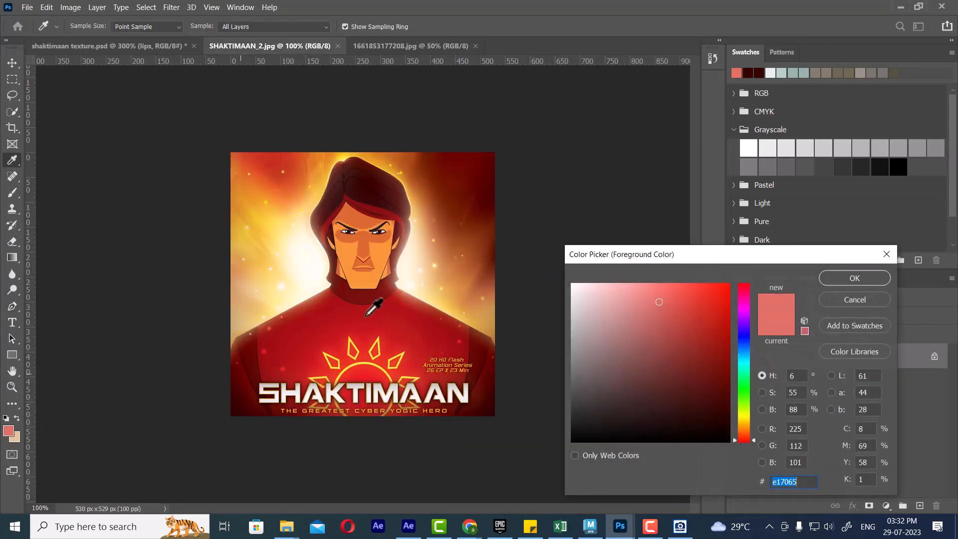
pyautogui.click(367, 269)
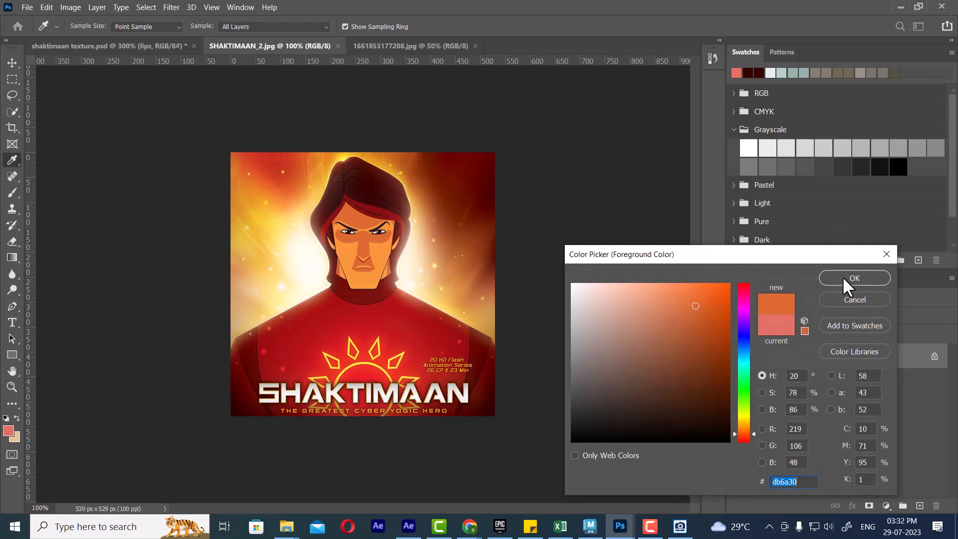
pyautogui.click(846, 282)
# Step: In shaktimaan texture.psd, select the lip shape on the lips layer and fill it with the sampled orange foreground colour
pyautogui.click(109, 45)
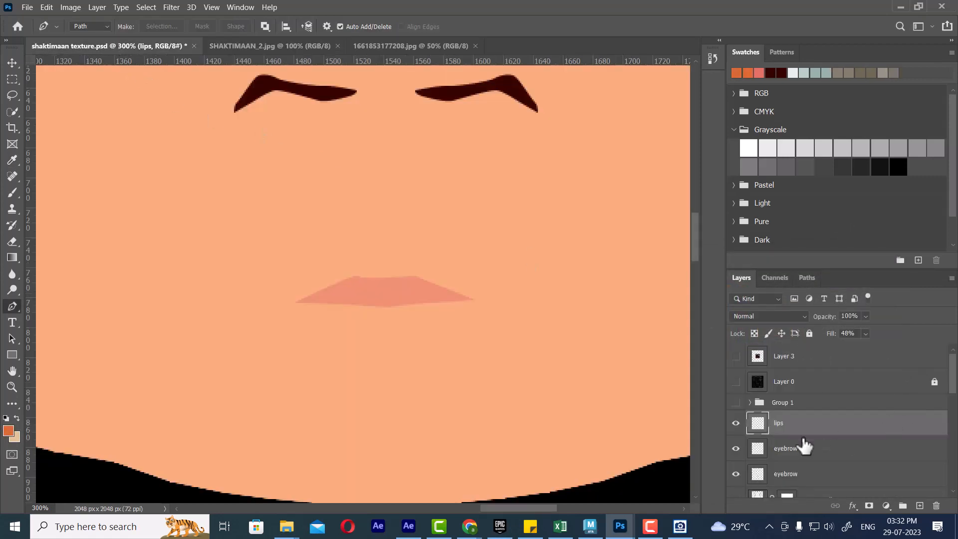
pyautogui.keyDown('ctrl'); pyautogui.click(758, 423); pyautogui.keyUp('ctrl')
pyautogui.hotkey('alt', 'BackSpace')
pyautogui.hotkey('alt', 'BackSpace')
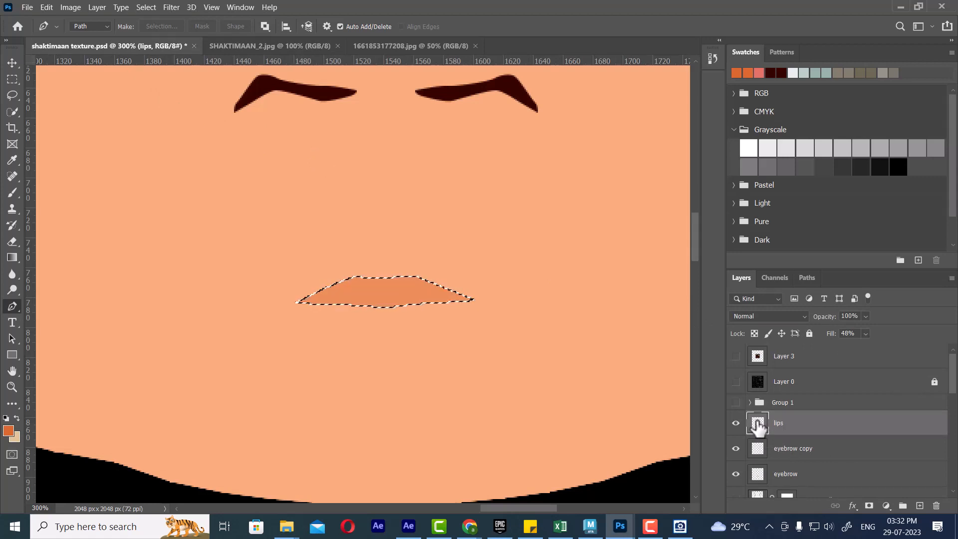
# Step: Save shaktimaan texture.psd with the lip selection cleared, and reload the texture on the face material in Maya
pyautogui.hotkey('ctrl', 'd')
pyautogui.hotkey('ctrl', 's')
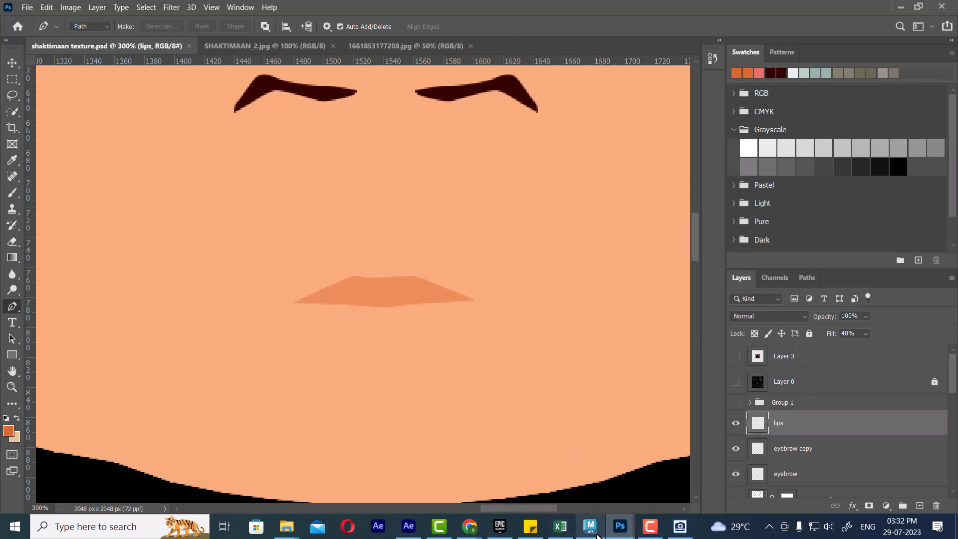
pyautogui.click(596, 533)
pyautogui.moveTo(450, 273); pyautogui.dragTo(464, 471, button='right')
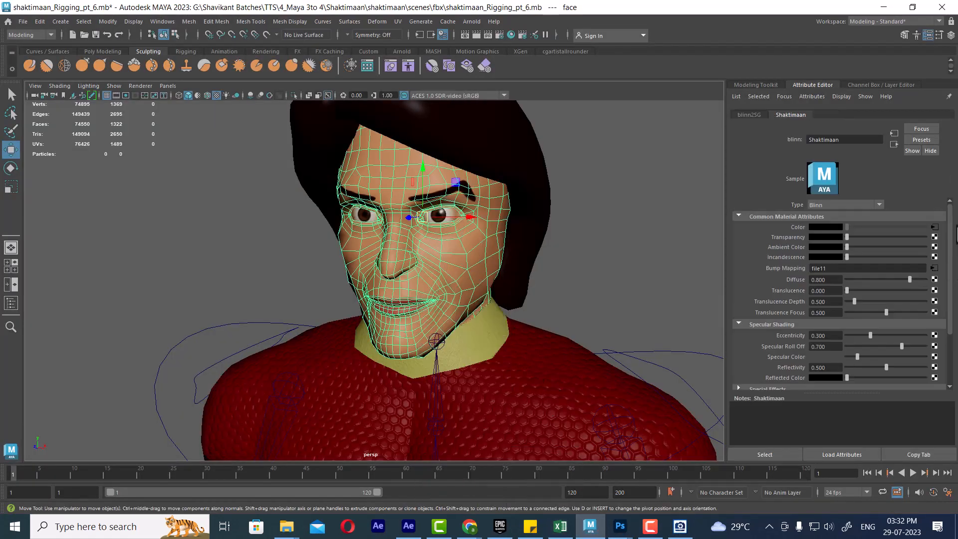
pyautogui.click(935, 227)
pyautogui.click(830, 267)
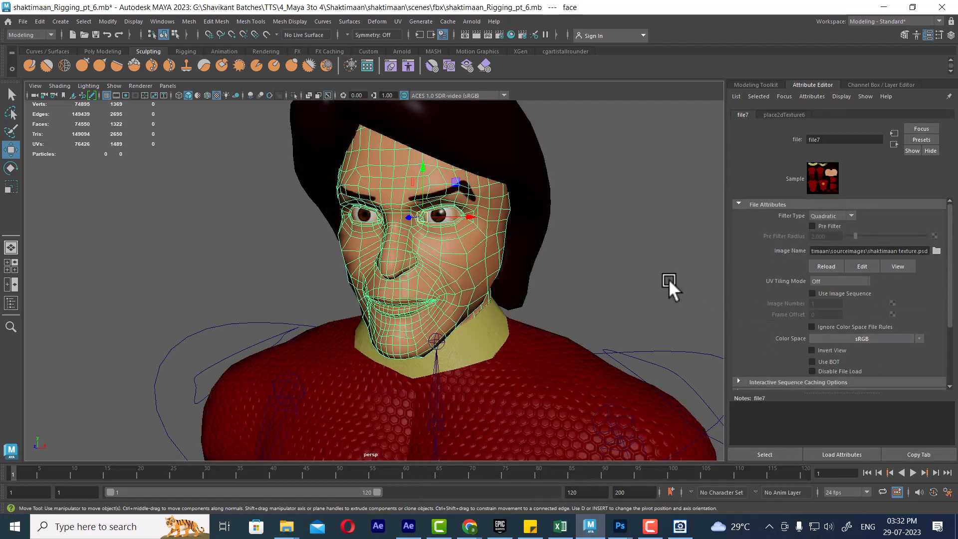
pyautogui.click(653, 286)
# Step: Examine the painted eyebrows and lips on the Maya character's face from several angles and distances
pyautogui.keyDown('alt'); pyautogui.moveTo(605, 301); pyautogui.dragTo(583, 285); pyautogui.keyUp('alt')
pyautogui.keyDown('alt'); pyautogui.moveTo(582, 285); pyautogui.dragTo(537, 300, button='right'); pyautogui.keyUp('alt')
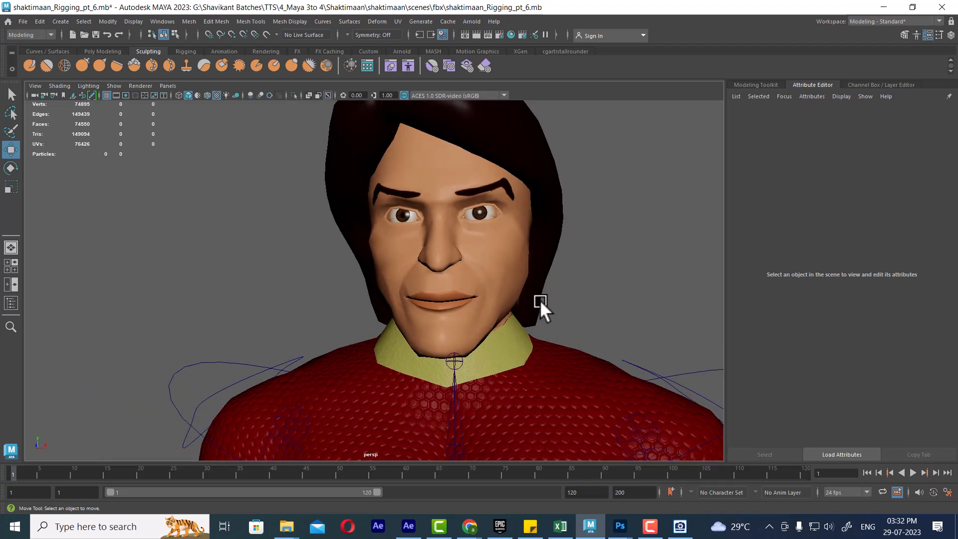
pyautogui.keyDown('alt'); pyautogui.moveTo(540, 299); pyautogui.dragTo(588, 335, button='right'); pyautogui.keyUp('alt')
pyautogui.keyDown('alt'); pyautogui.moveTo(590, 318); pyautogui.dragTo(549, 281); pyautogui.keyUp('alt')
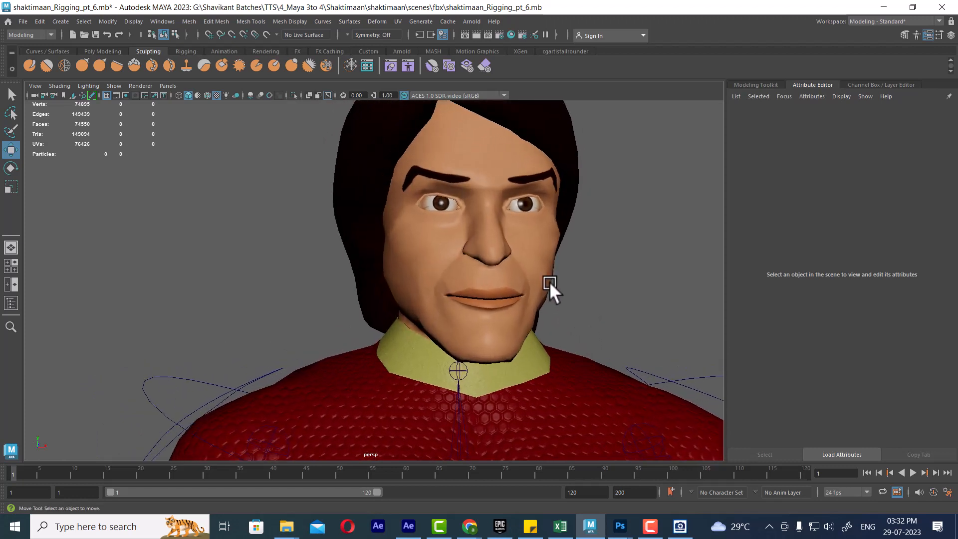
pyautogui.keyDown('alt'); pyautogui.moveTo(549, 281); pyautogui.dragTo(516, 223, button='right'); pyautogui.keyUp('alt')
pyautogui.keyDown('alt'); pyautogui.moveTo(517, 224); pyautogui.dragTo(483, 239); pyautogui.keyUp('alt')
pyautogui.keyDown('alt'); pyautogui.moveTo(483, 239); pyautogui.dragTo(515, 295, button='right'); pyautogui.keyUp('alt')
pyautogui.moveTo(514, 295)
pyautogui.keyDown('alt'); pyautogui.mouseDown()
pyautogui.moveTo(479, 290)
pyautogui.moveTo(525, 285)
pyautogui.mouseUp(); pyautogui.keyUp('alt')
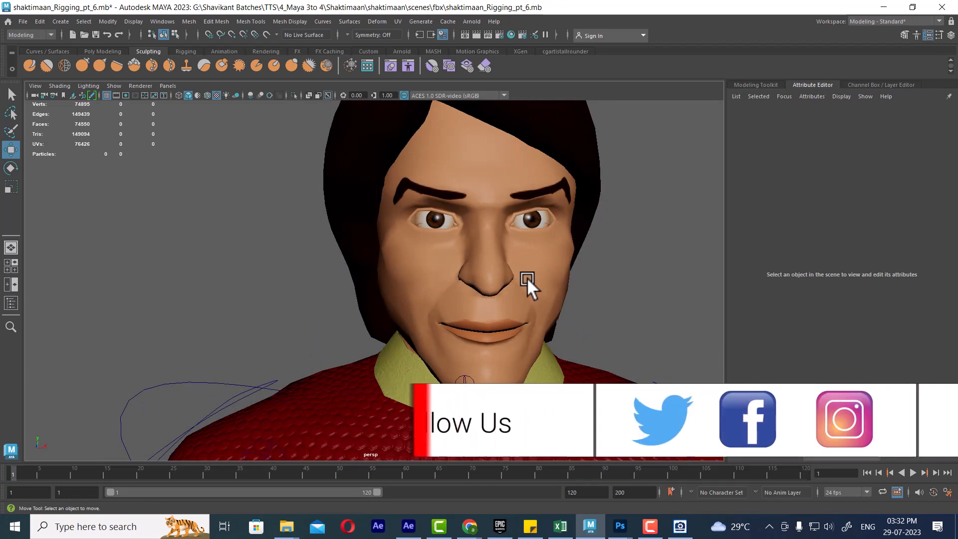
pyautogui.keyDown('alt'); pyautogui.moveTo(528, 283); pyautogui.dragTo(522, 301); pyautogui.keyUp('alt')
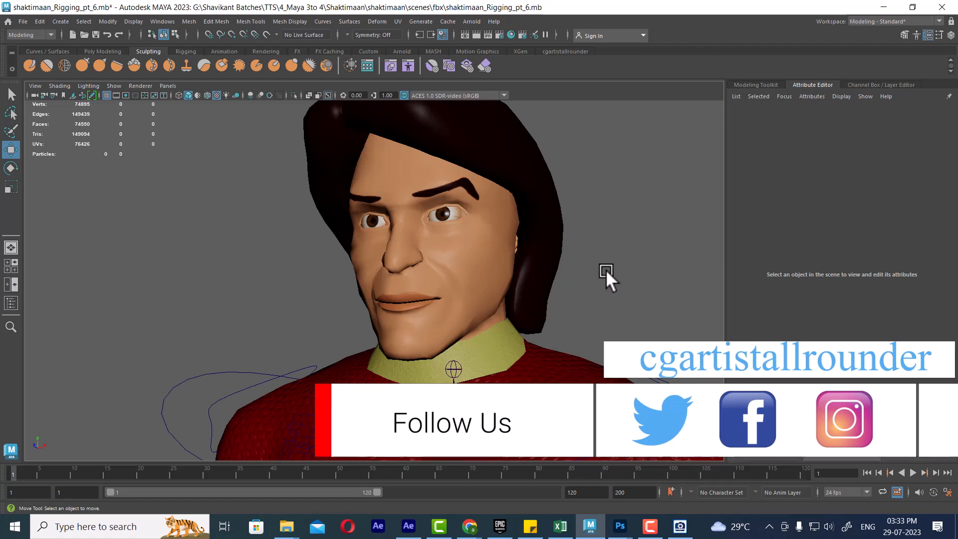
pyautogui.keyDown('alt'); pyautogui.moveTo(643, 236); pyautogui.dragTo(546, 269); pyautogui.keyUp('alt')
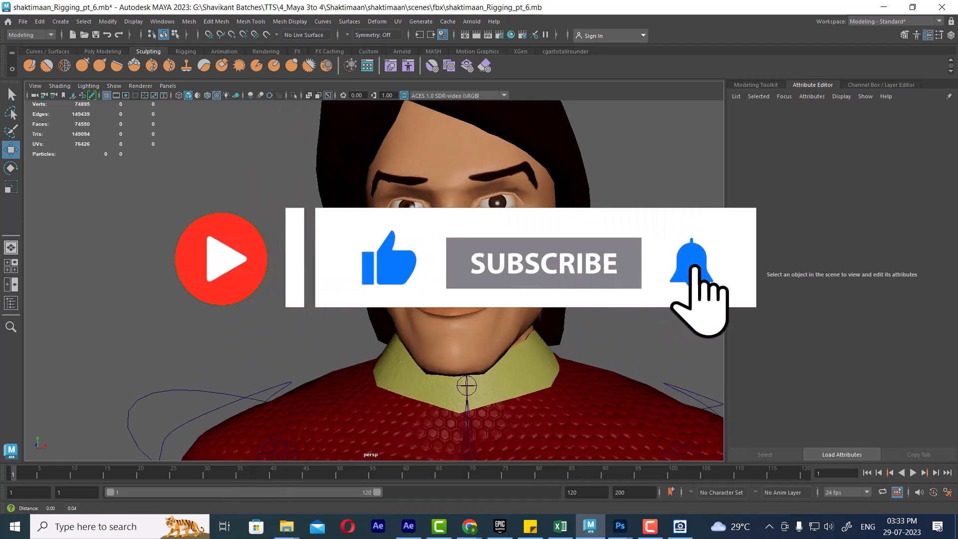
pyautogui.keyDown('alt'); pyautogui.moveTo(546, 269); pyautogui.dragTo(551, 311, button='middle'); pyautogui.keyUp('alt')
pyautogui.keyDown('alt'); pyautogui.moveTo(547, 299); pyautogui.dragTo(517, 310); pyautogui.keyUp('alt')
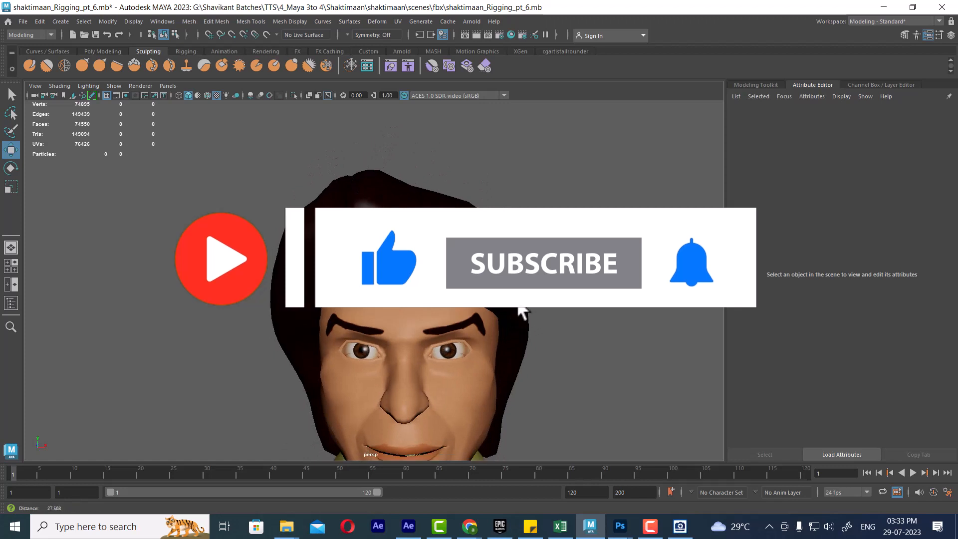
pyautogui.scroll(-3, 517, 310)
pyautogui.keyDown('alt'); pyautogui.moveTo(570, 346); pyautogui.dragTo(564, 231, button='right'); pyautogui.keyUp('alt')
pyautogui.hotkey('alt', 'Tab')
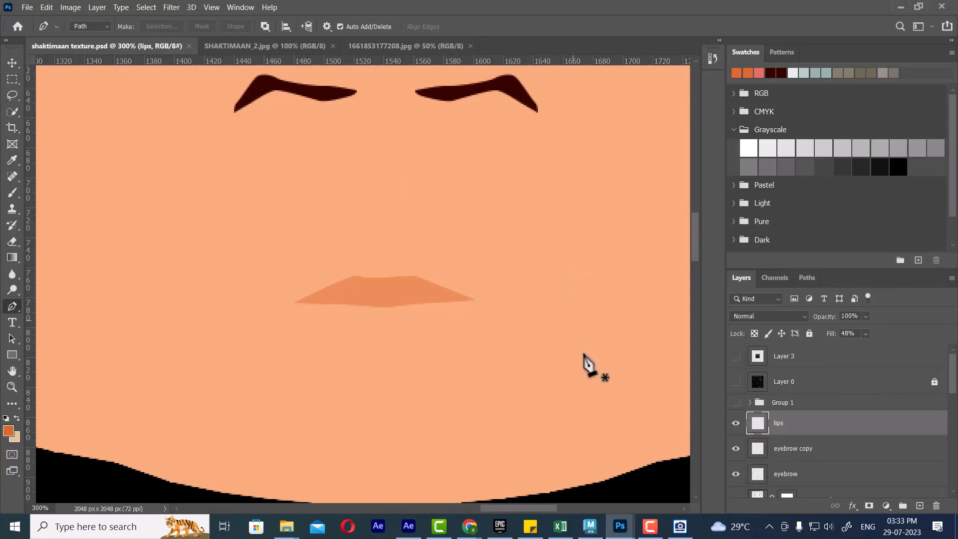
pyautogui.click(900, 5)
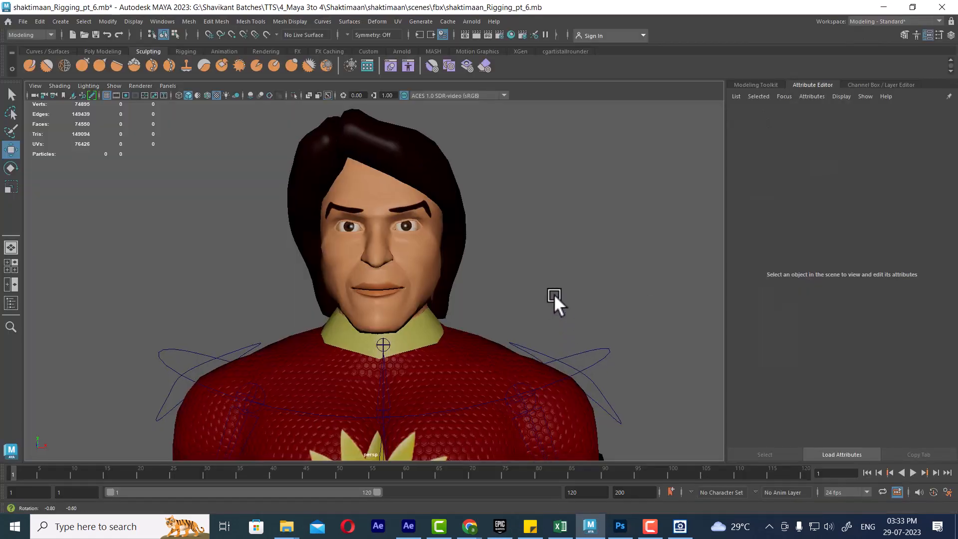
pyautogui.keyDown('alt'); pyautogui.moveTo(553, 296); pyautogui.dragTo(539, 284); pyautogui.keyUp('alt')
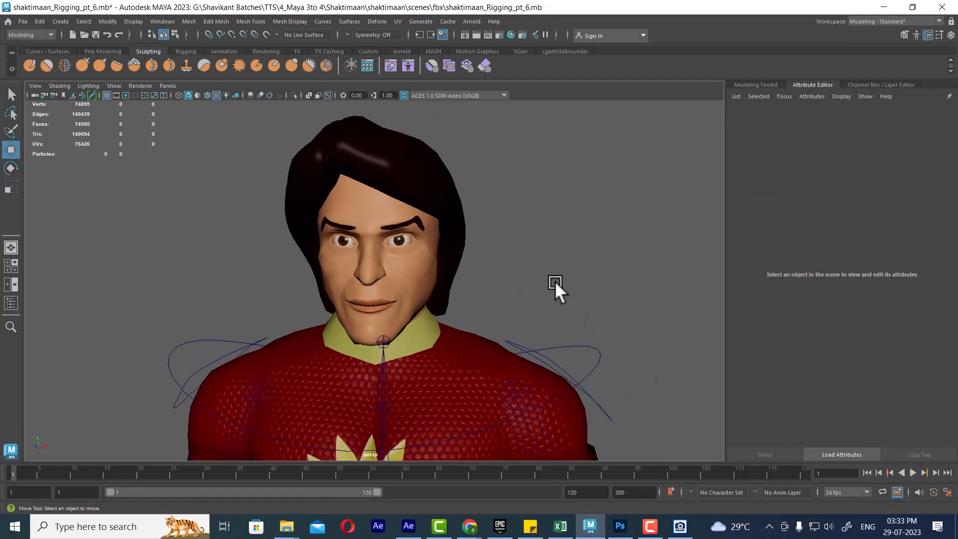
# Step: Switch to Chrome, search Google Images for shaktiman, and look through the Pxfuel preview and related pictures
pyautogui.click(417, 282)
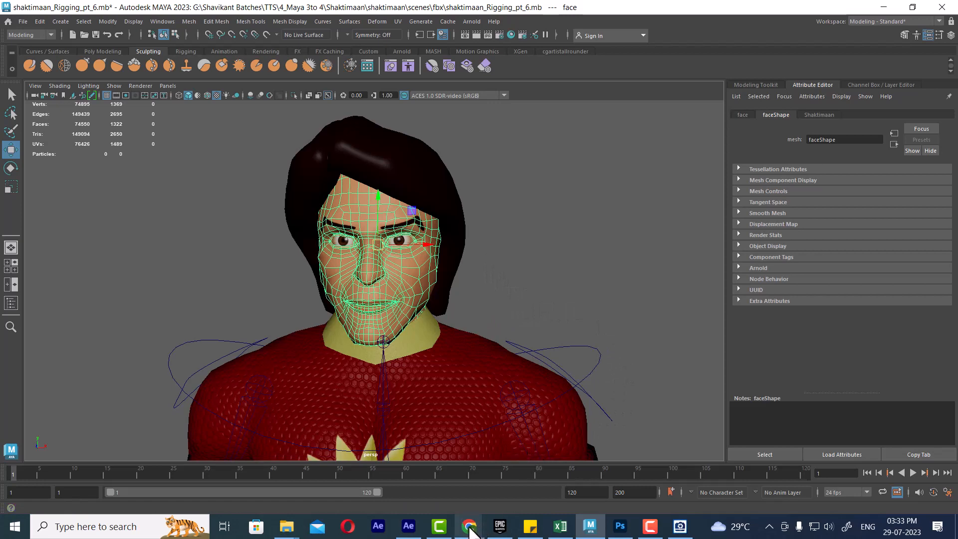
pyautogui.moveTo(471, 532)
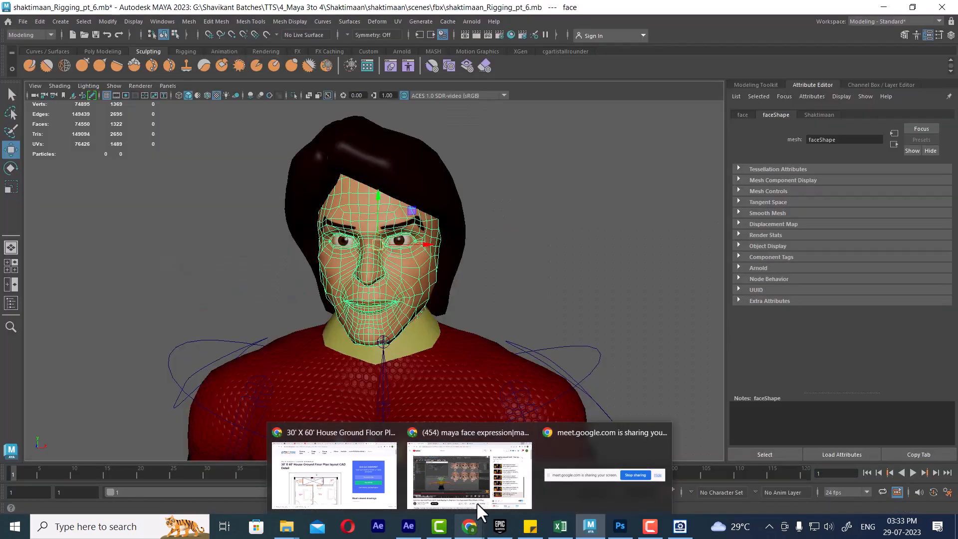
pyautogui.click(475, 491)
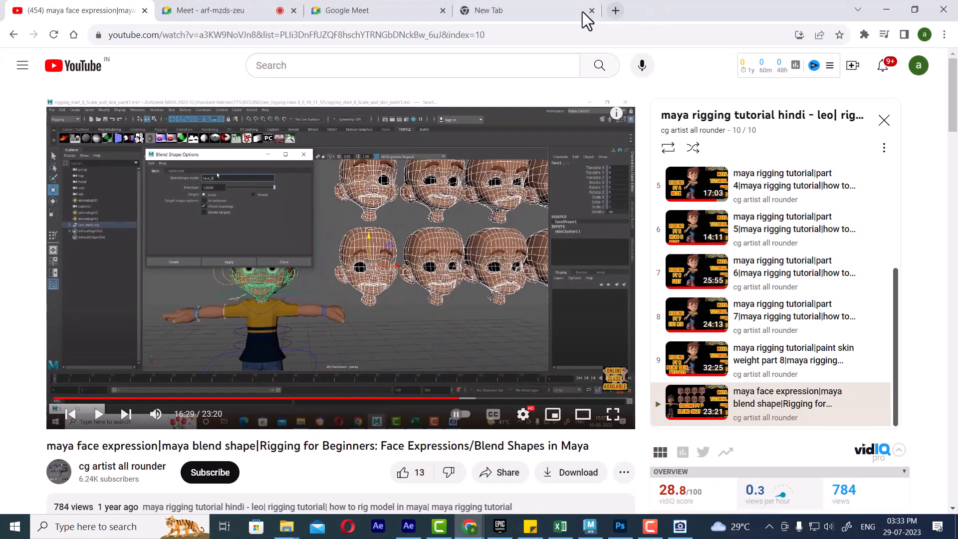
pyautogui.click(583, 13)
pyautogui.click(351, 267)
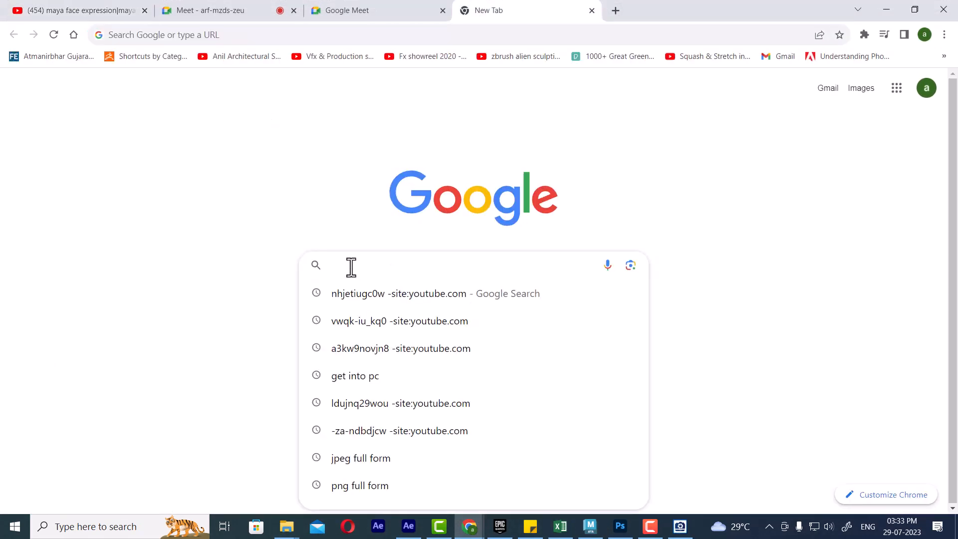
pyautogui.write('shakti')
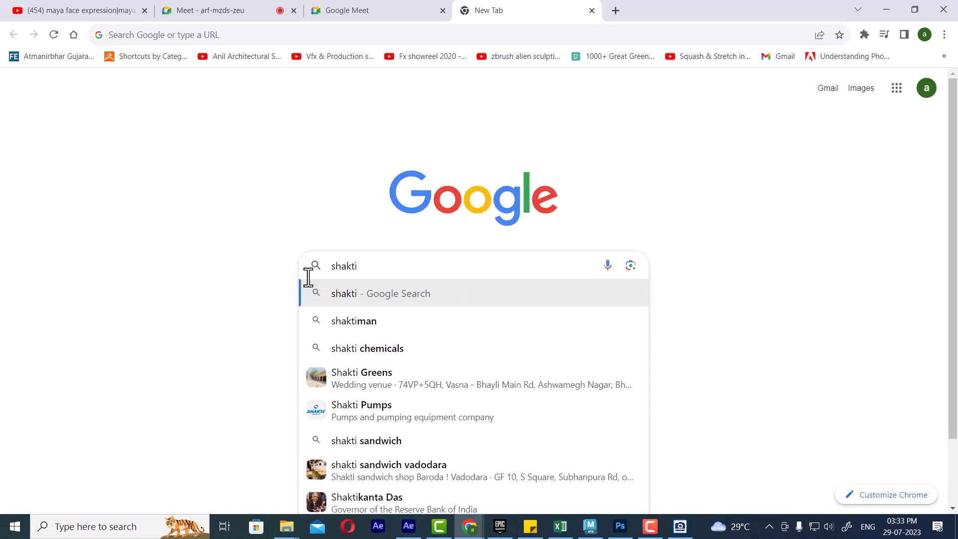
pyautogui.click(336, 320)
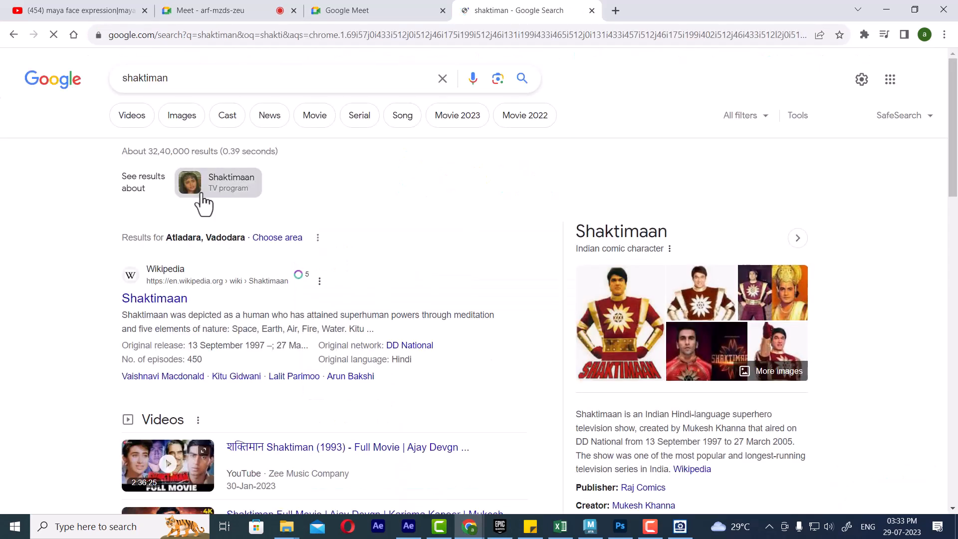
pyautogui.click(171, 120)
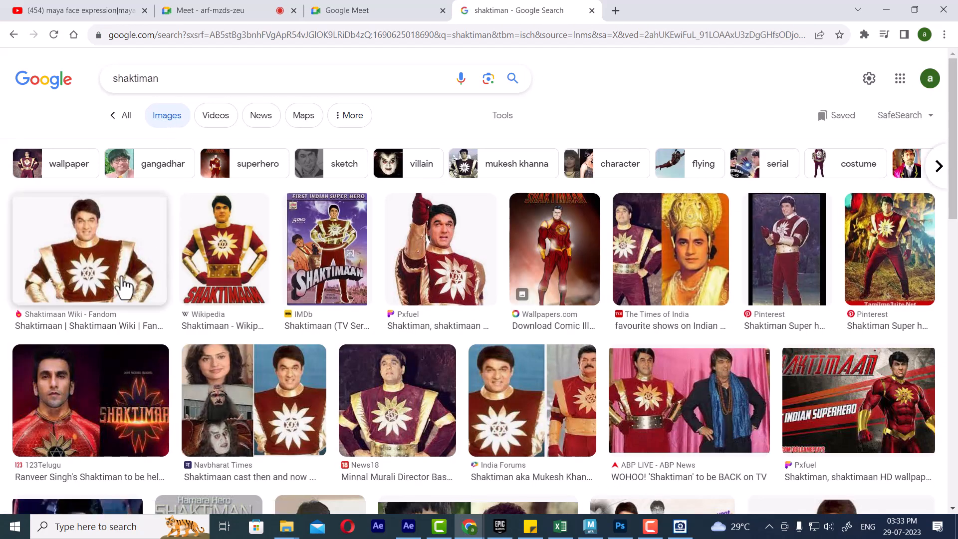
pyautogui.click(467, 266)
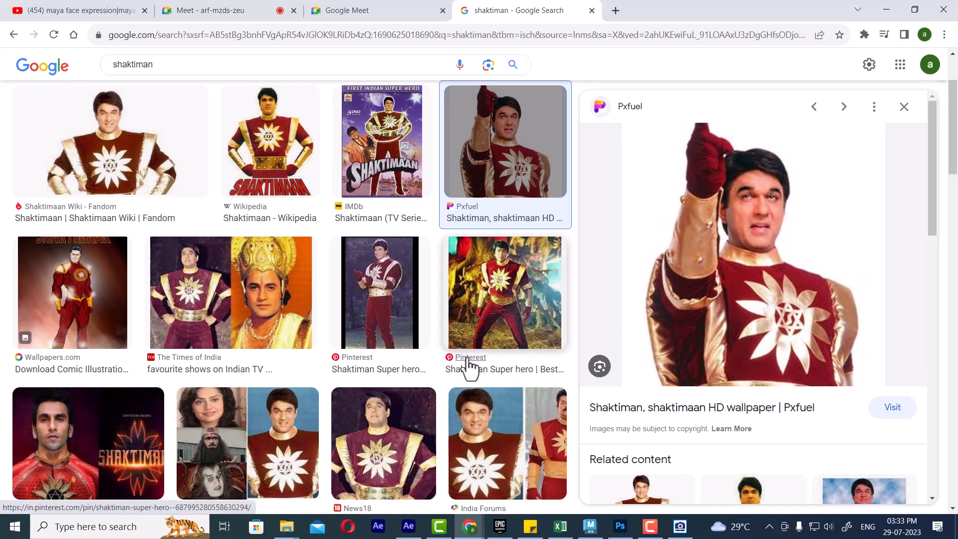
pyautogui.scroll(-3, 847, 319)
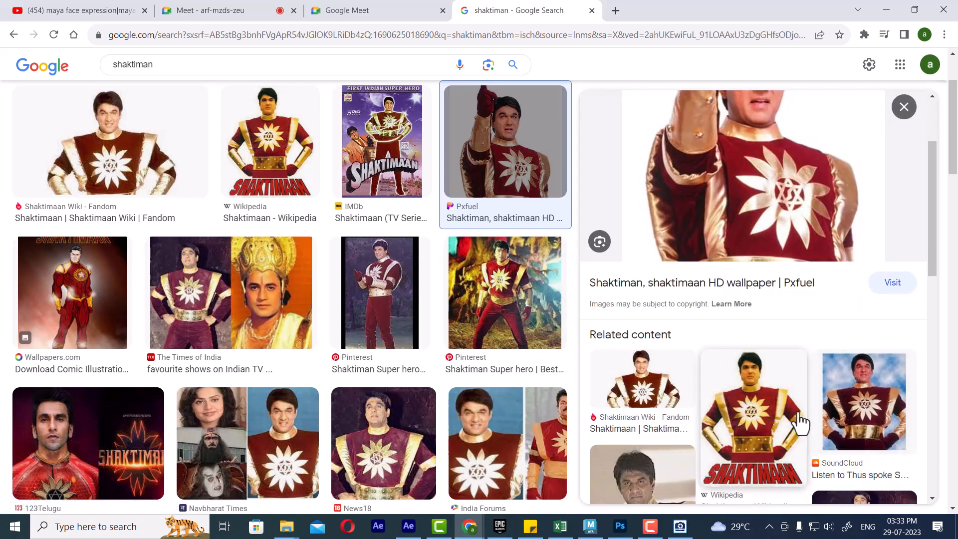
pyautogui.scroll(-4, 798, 359)
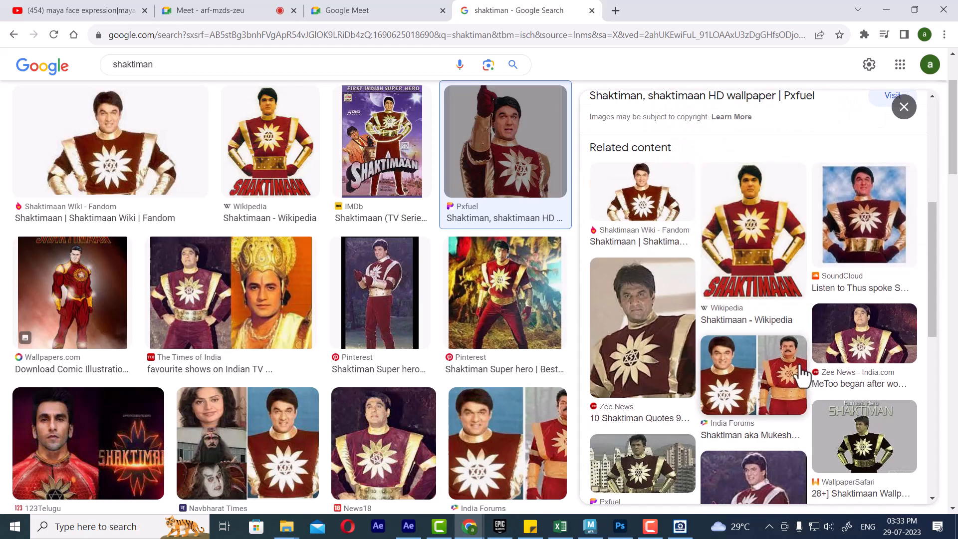
pyautogui.scroll(-3, 246, 343)
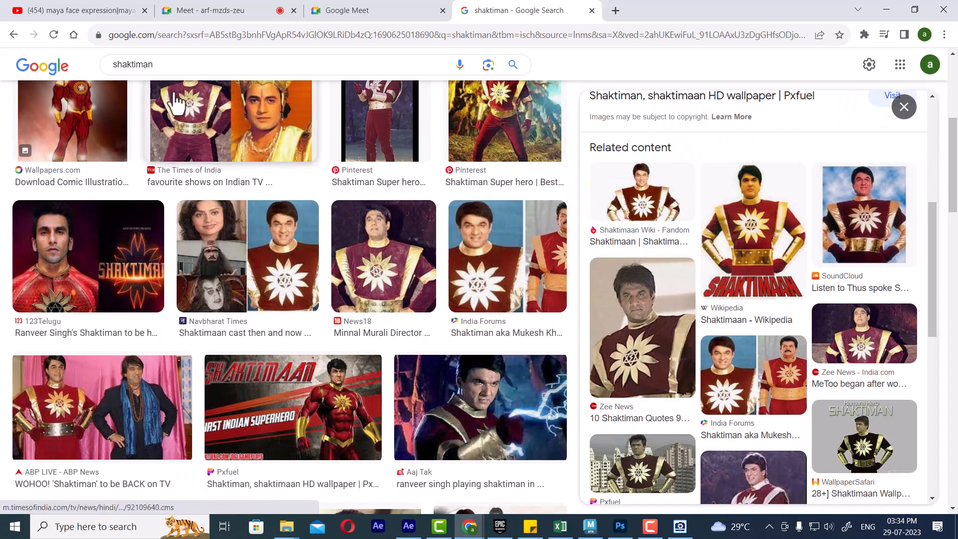
# Step: Search Google Images for shaktiman cartoon, switch to the suggested spelling shaktimaan cartoon, and minimise the browser
pyautogui.click(177, 66)
pyautogui.write('cart')
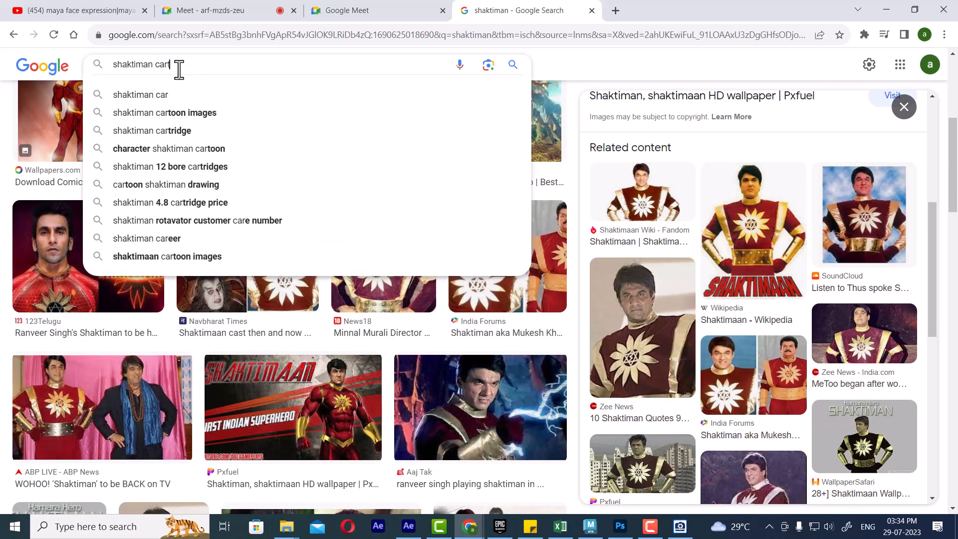
pyautogui.write('oon')
pyautogui.press('Return')
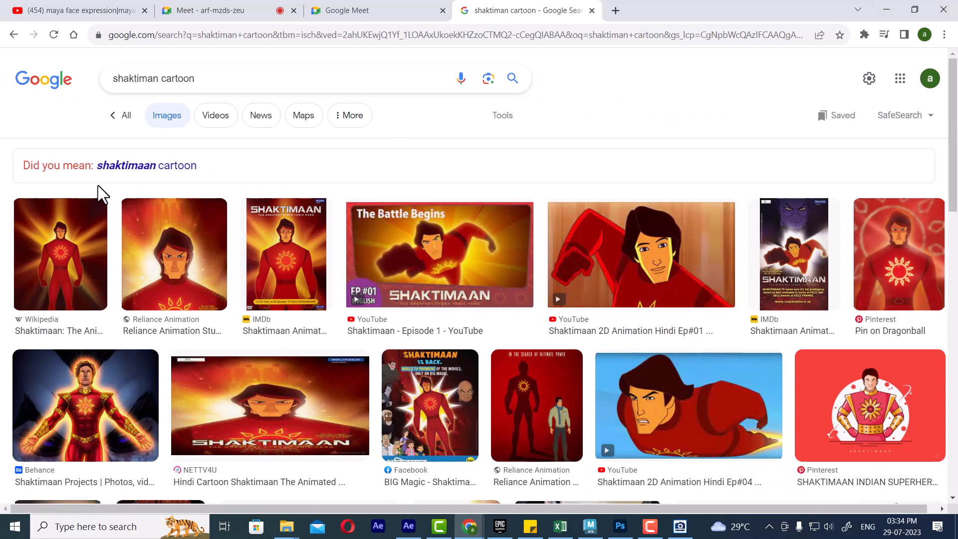
pyautogui.click(122, 167)
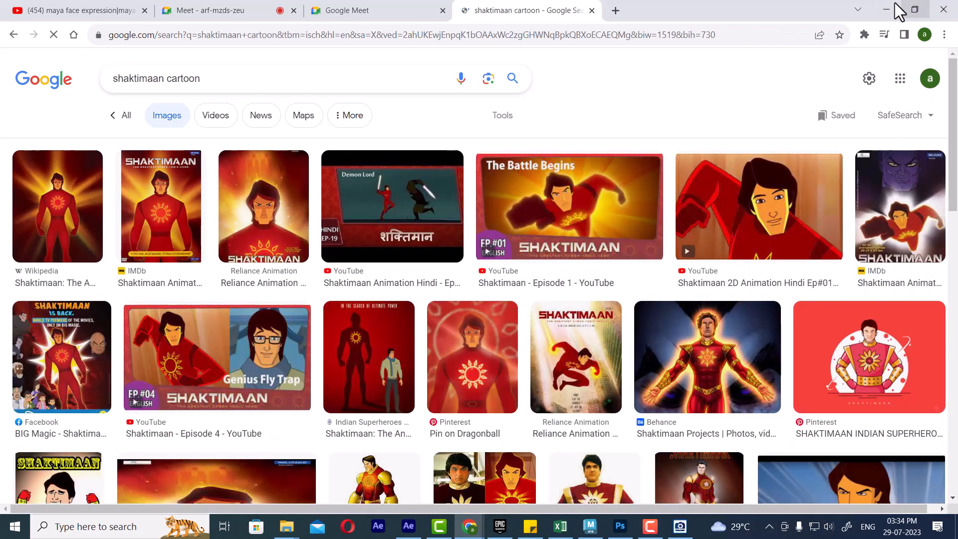
pyautogui.click(895, 6)
# Step: Select the character's face mesh in Maya, try moving it sideways along X, and undo the move
pyautogui.click(600, 280)
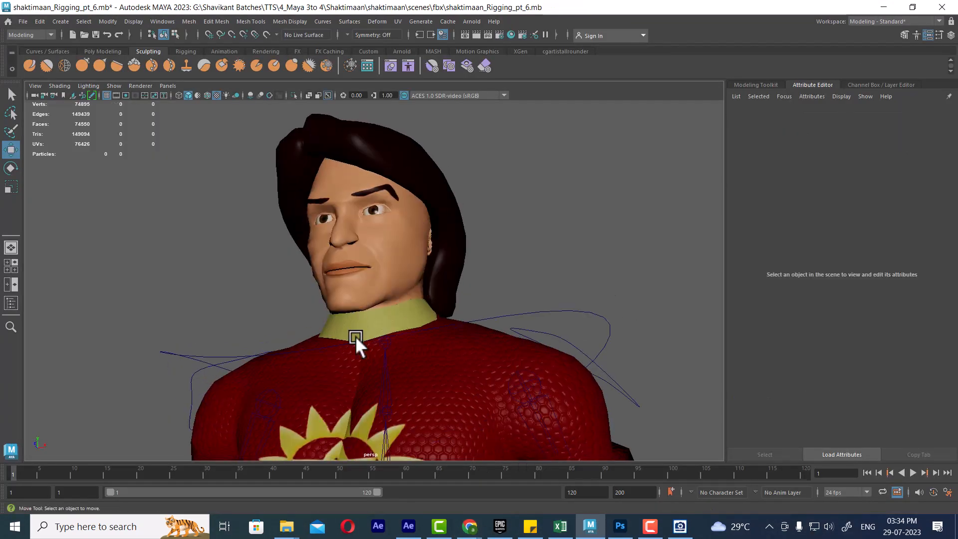
pyautogui.keyDown('alt'); pyautogui.moveTo(355, 336); pyautogui.dragTo(365, 273); pyautogui.keyUp('alt')
pyautogui.scroll(-4, 365, 274)
pyautogui.scroll(3, 369, 273)
pyautogui.click(396, 272)
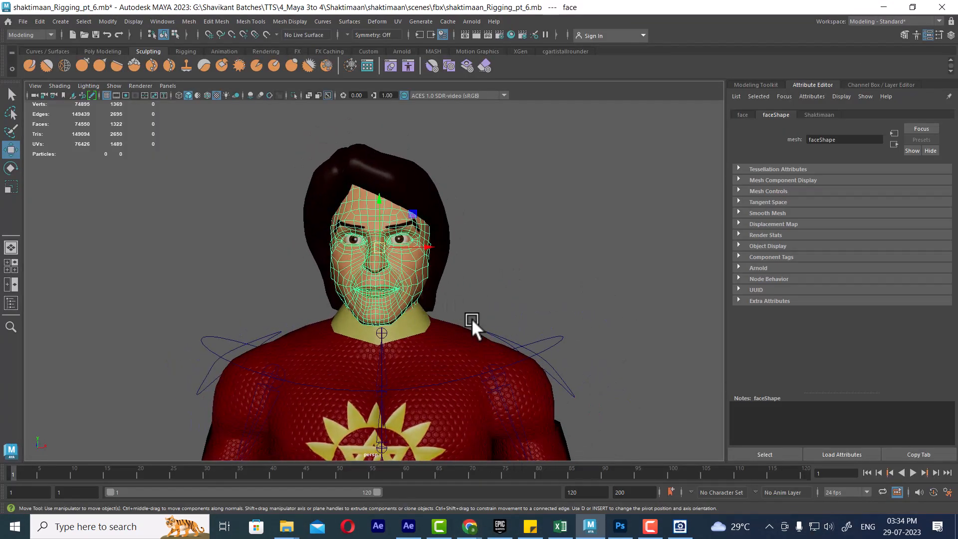
pyautogui.scroll(-3, 473, 319)
pyautogui.keyDown('alt'); pyautogui.moveTo(430, 241); pyautogui.dragTo(399, 261, button='middle'); pyautogui.keyUp('alt')
pyautogui.scroll(2, 399, 261)
pyautogui.keyDown('alt'); pyautogui.moveTo(399, 261); pyautogui.dragTo(421, 279); pyautogui.keyUp('alt')
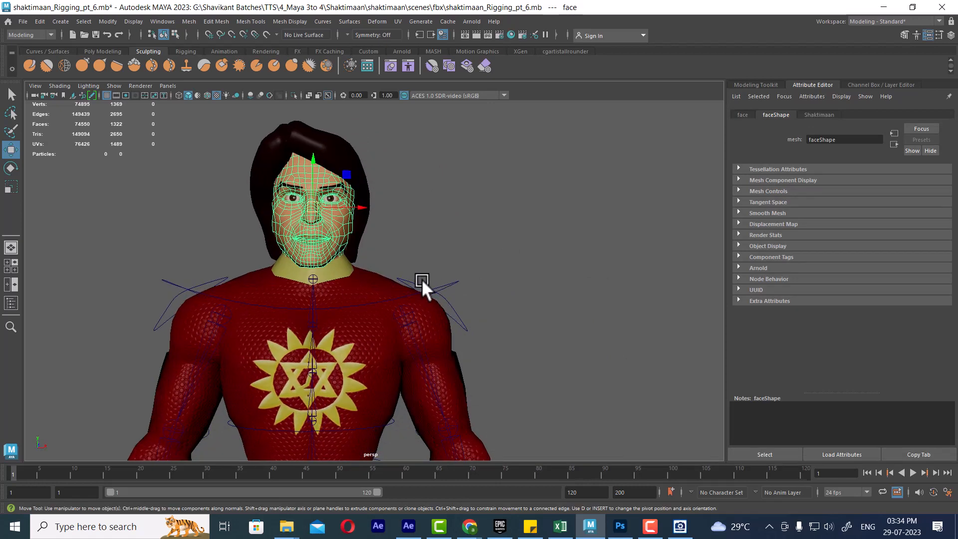
pyautogui.moveTo(364, 206); pyautogui.dragTo(423, 220)
pyautogui.hotkey('ctrl', 'z')
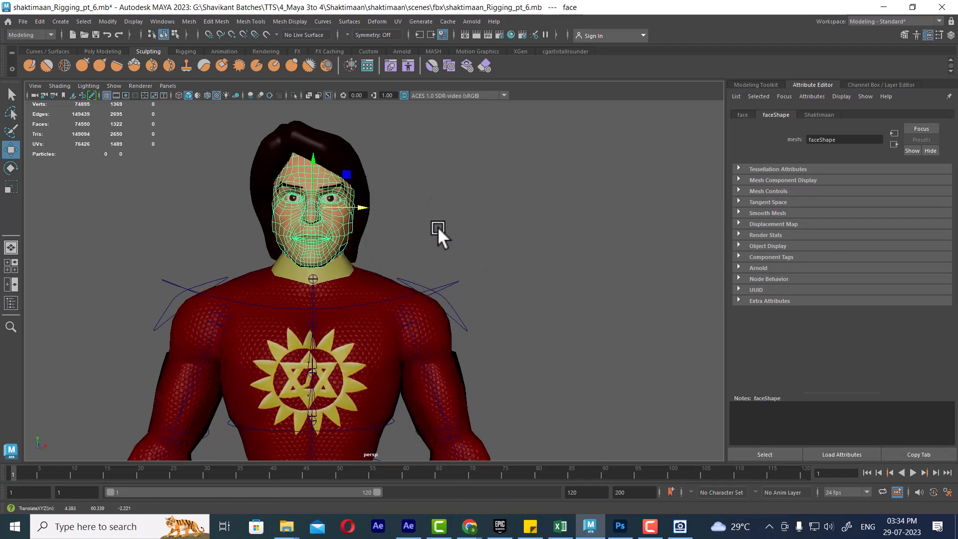
# Step: Duplicate the face mesh and move the copy along X into the empty space beside the character
pyautogui.keyDown('alt'); pyautogui.moveTo(418, 258); pyautogui.dragTo(345, 213, button='middle'); pyautogui.keyUp('alt')
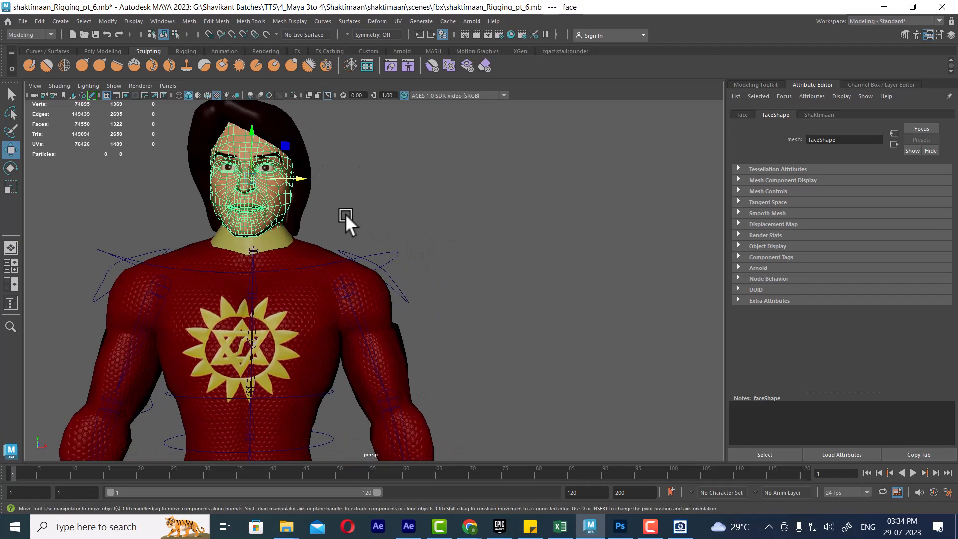
pyautogui.scroll(-3, 319, 197)
pyautogui.scroll(2, 314, 215)
pyautogui.hotkey('ctrl', 'd')
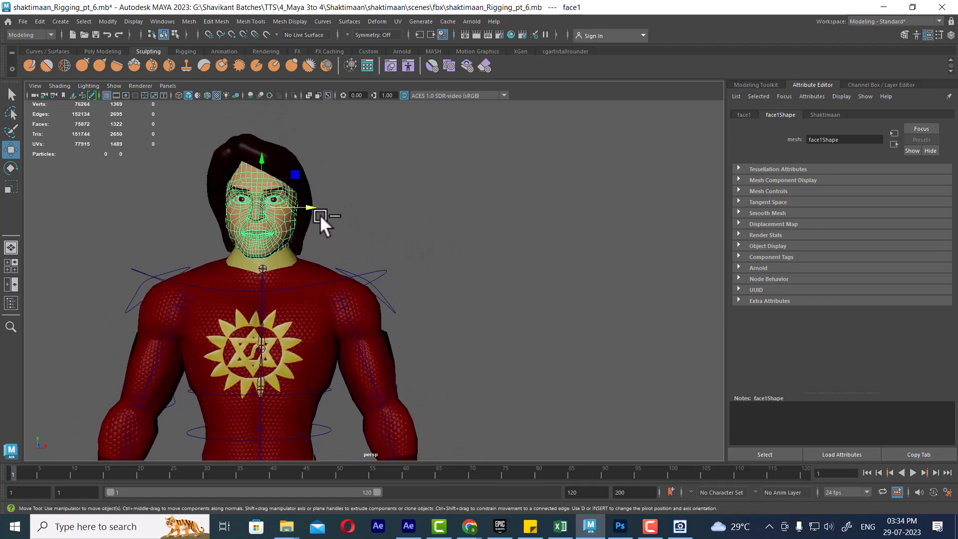
pyautogui.moveTo(320, 215); pyautogui.dragTo(522, 247)
pyautogui.keyDown('alt'); pyautogui.moveTo(553, 317); pyautogui.dragTo(510, 299, button='middle'); pyautogui.keyUp('alt')
pyautogui.scroll(2, 539, 308)
pyautogui.click(544, 309)
# Step: Duplicate the copied face mesh and move the new head along X into the empty space beside it
pyautogui.click(460, 210)
pyautogui.keyDown('alt'); pyautogui.moveTo(476, 241); pyautogui.dragTo(455, 256, button='middle'); pyautogui.keyUp('alt')
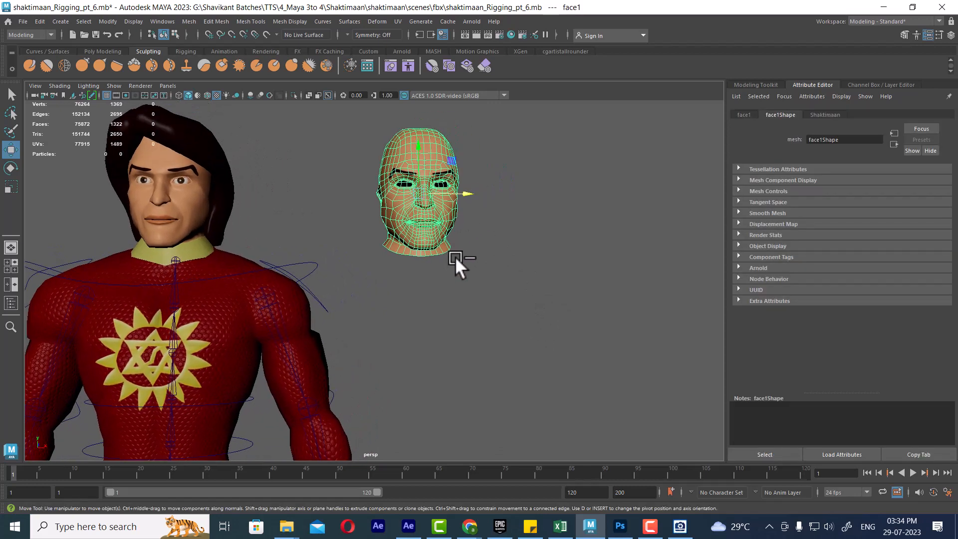
pyautogui.scroll(1, 460, 264)
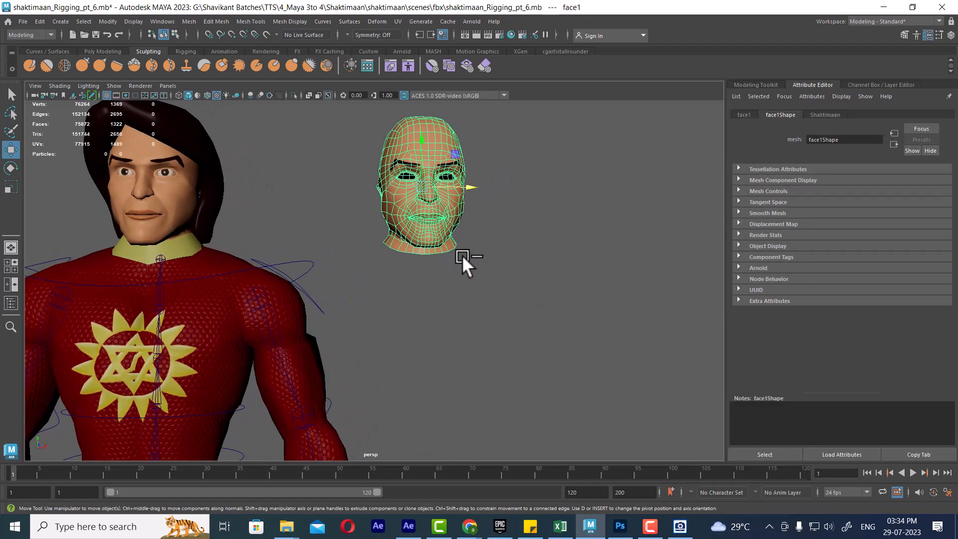
pyautogui.hotkey('ctrl', 'd')
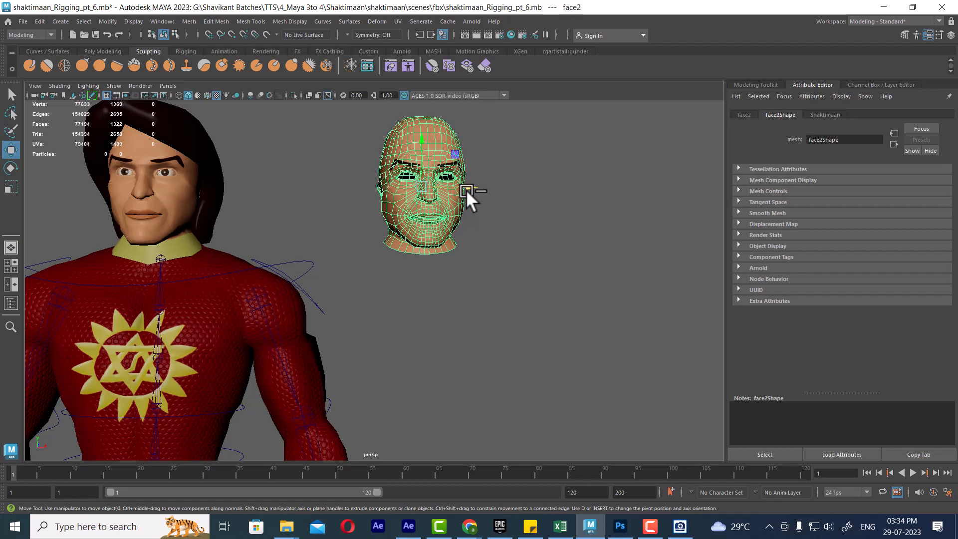
pyautogui.moveTo(465, 190); pyautogui.dragTo(596, 197)
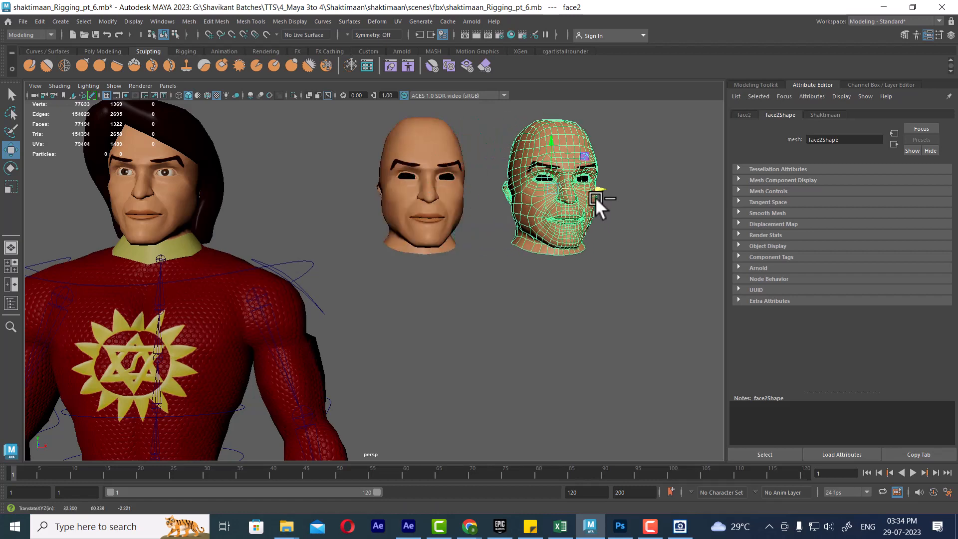
# Step: Repeat the offset duplication twice more to make an evenly spaced row of four heads
pyautogui.hotkey('shift', 'd')
pyautogui.hotkey('shift', 'd')
pyautogui.scroll(-2, 566, 284)
pyautogui.keyDown('alt'); pyautogui.moveTo(566, 285); pyautogui.dragTo(481, 265, button='middle'); pyautogui.keyUp('alt')
pyautogui.scroll(1, 488, 252)
pyautogui.keyDown('alt'); pyautogui.moveTo(480, 264); pyautogui.dragTo(494, 288, button='right'); pyautogui.keyUp('alt')
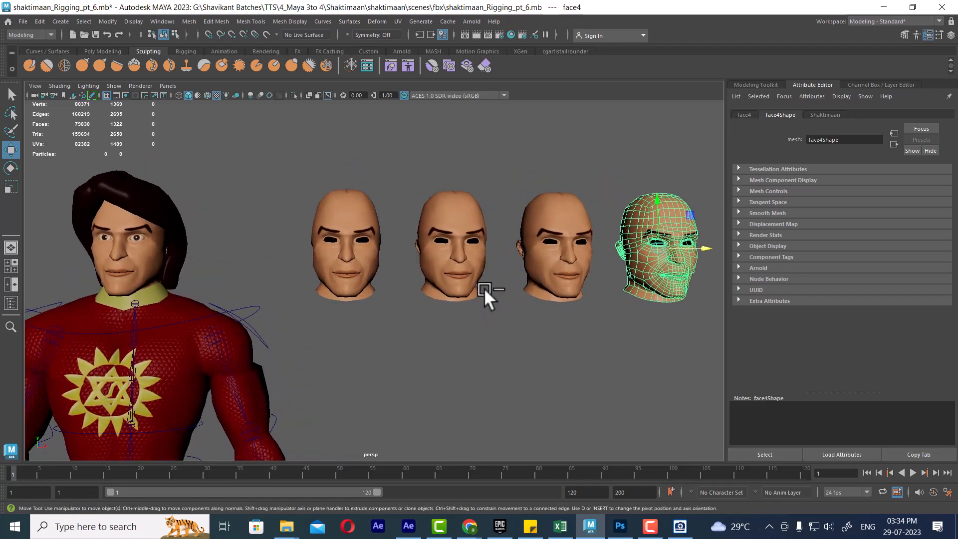
# Step: Select all four heads, duplicate them, and move the copies up along Y as a second row
pyautogui.click(653, 534)
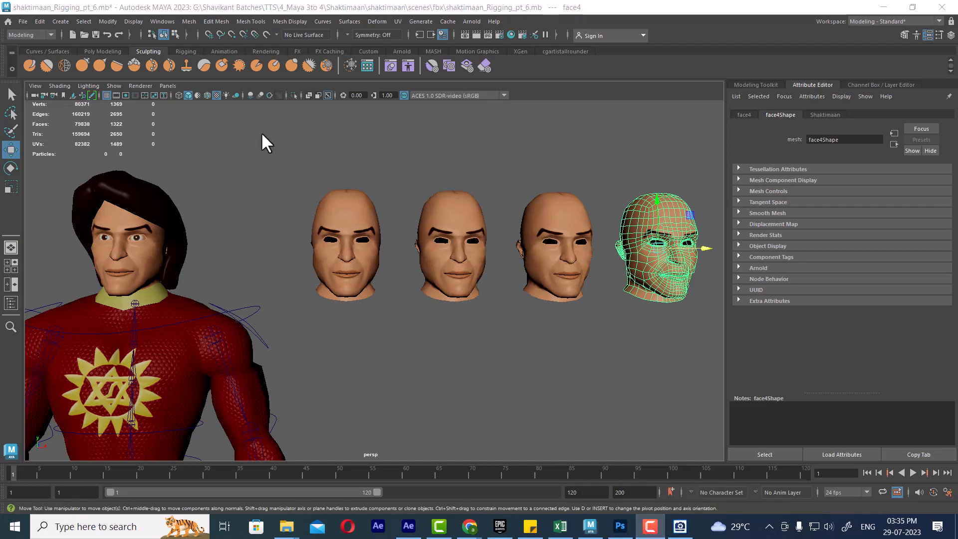
pyautogui.keyDown('alt'); pyautogui.moveTo(472, 300); pyautogui.dragTo(442, 257, button='right'); pyautogui.keyUp('alt')
pyautogui.keyDown('alt'); pyautogui.moveTo(442, 258); pyautogui.dragTo(404, 232, button='middle'); pyautogui.keyUp('alt')
pyautogui.moveTo(650, 166); pyautogui.dragTo(300, 285)
pyautogui.keyDown('alt'); pyautogui.moveTo(445, 276); pyautogui.dragTo(565, 227); pyautogui.keyUp('alt')
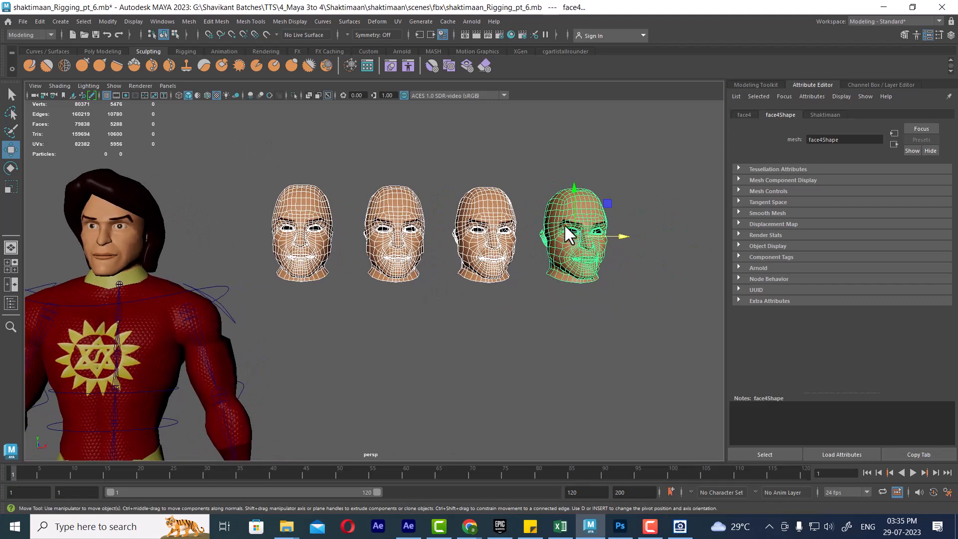
pyautogui.hotkey('ctrl', 'd')
pyautogui.moveTo(575, 189); pyautogui.dragTo(563, 87)
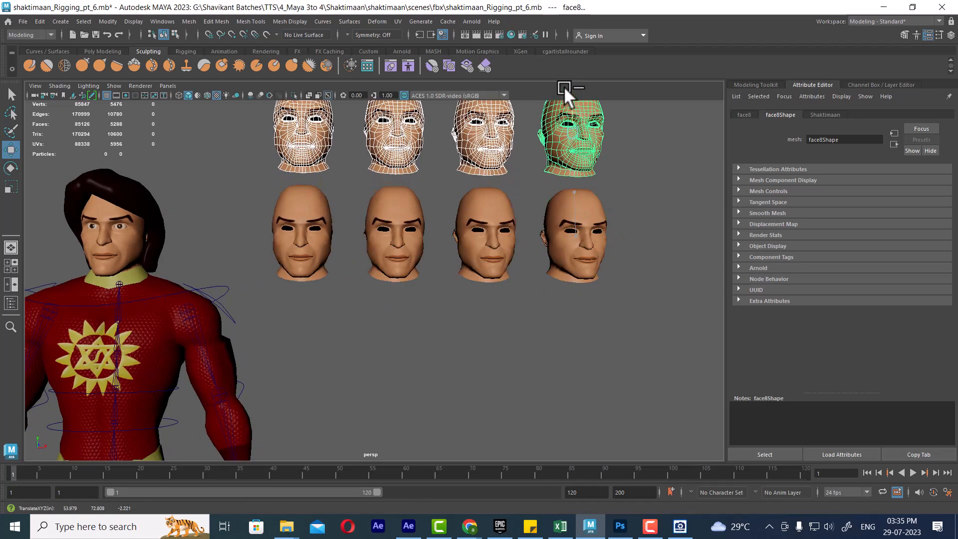
pyautogui.keyDown('alt'); pyautogui.moveTo(560, 218); pyautogui.dragTo(568, 235); pyautogui.keyUp('alt')
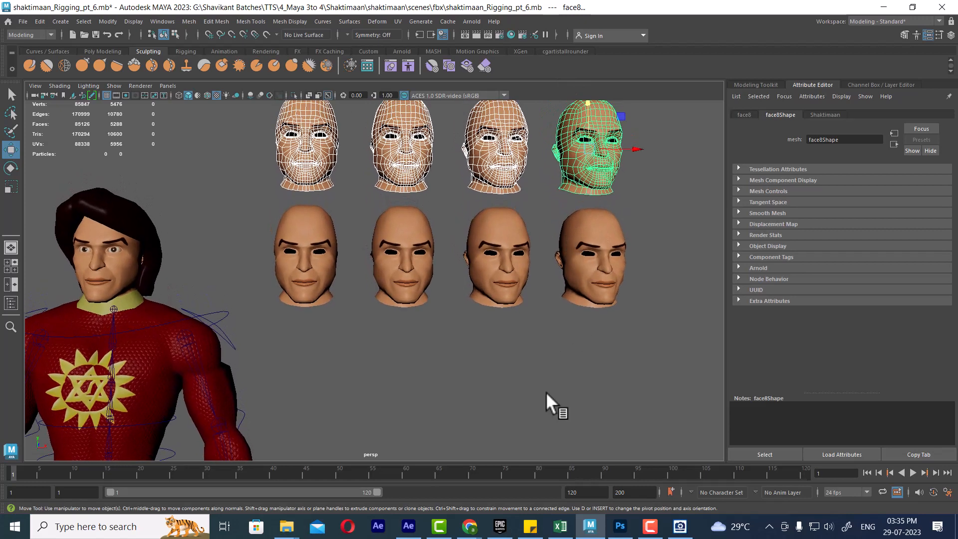
pyautogui.click(545, 391)
pyautogui.click(313, 286)
pyautogui.keyDown('alt'); pyautogui.moveTo(333, 326); pyautogui.dragTo(355, 310, button='right'); pyautogui.keyUp('alt')
pyautogui.keyDown('alt'); pyautogui.moveTo(355, 310); pyautogui.dragTo(409, 324, button='middle'); pyautogui.keyUp('alt')
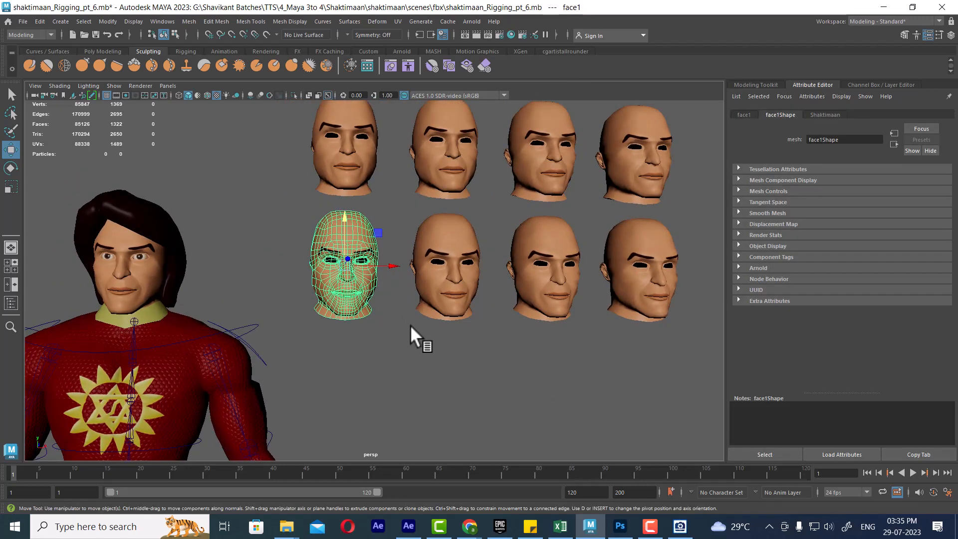
pyautogui.click(469, 379)
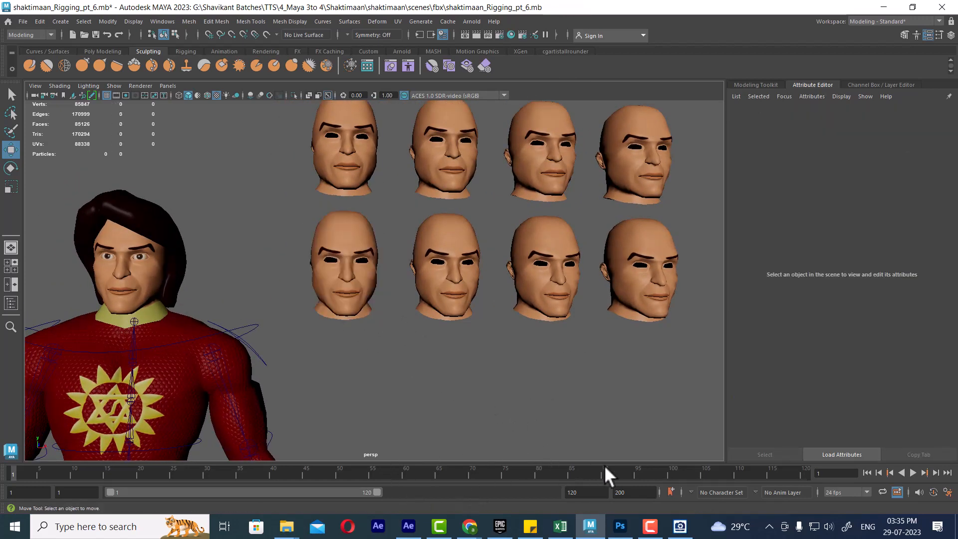
# Step: Open the Jayco face expression image from the leo_rigging class 8_9_10_11_12 folder and place its window over Maya beside the heads
pyautogui.click(679, 522)
pyautogui.click(680, 522)
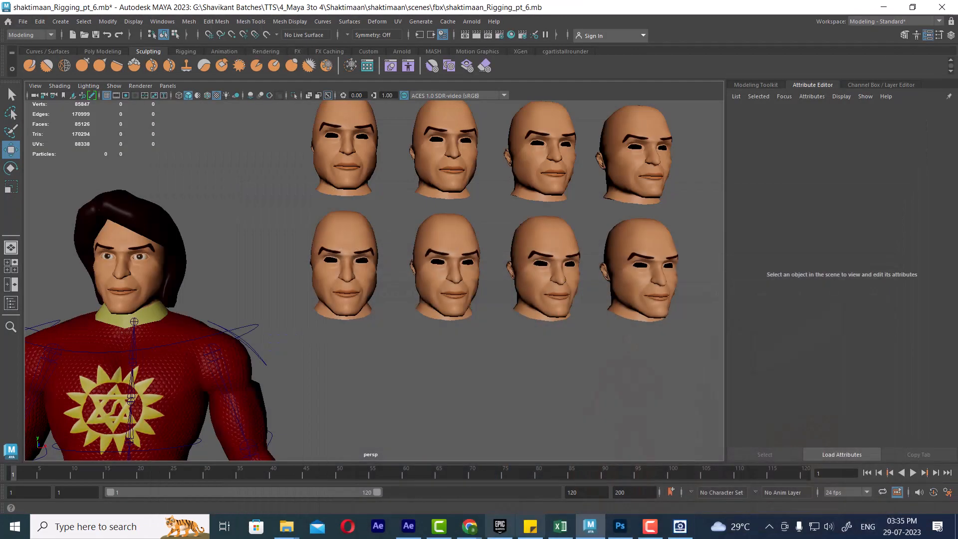
pyautogui.moveTo(285, 524)
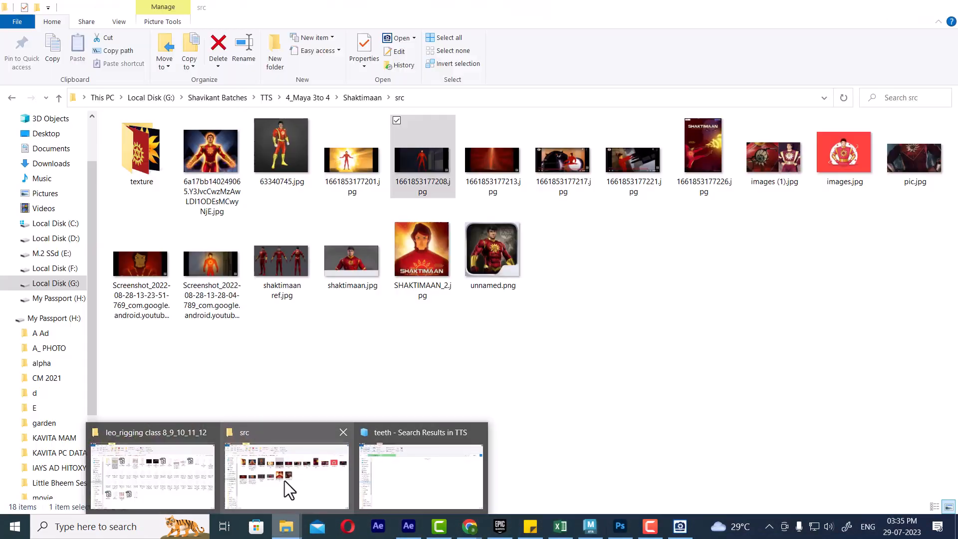
pyautogui.click(199, 478)
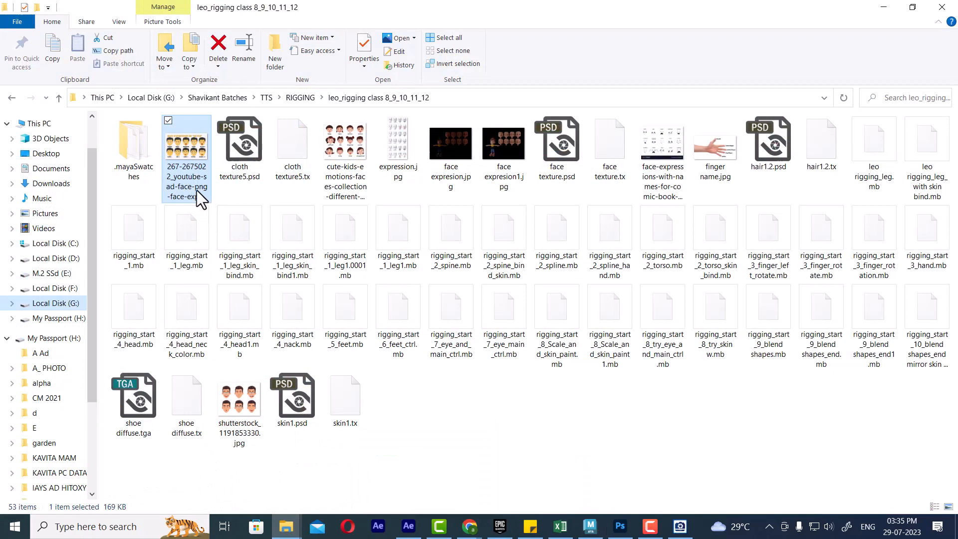
pyautogui.rightClick(185, 147)
pyautogui.click(173, 251)
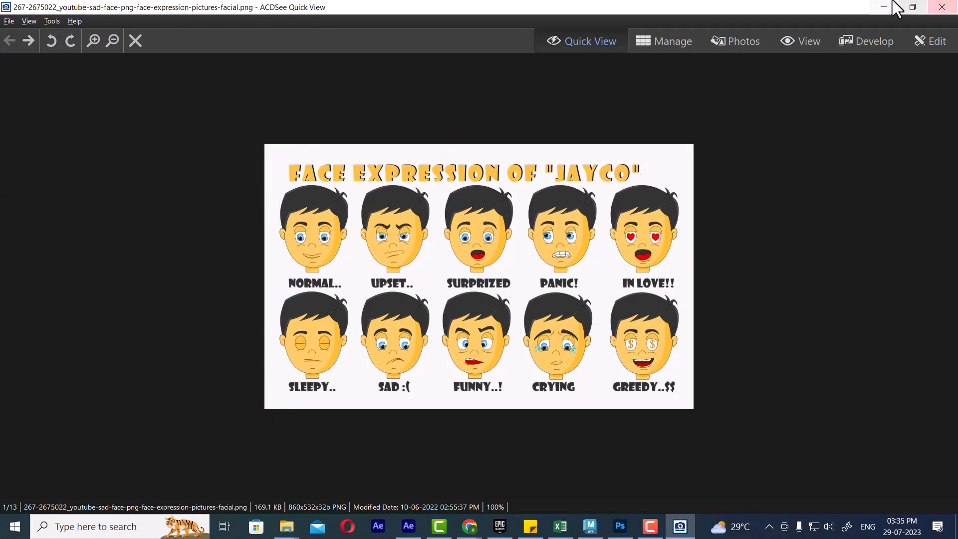
pyautogui.click(912, 7)
pyautogui.click(883, 7)
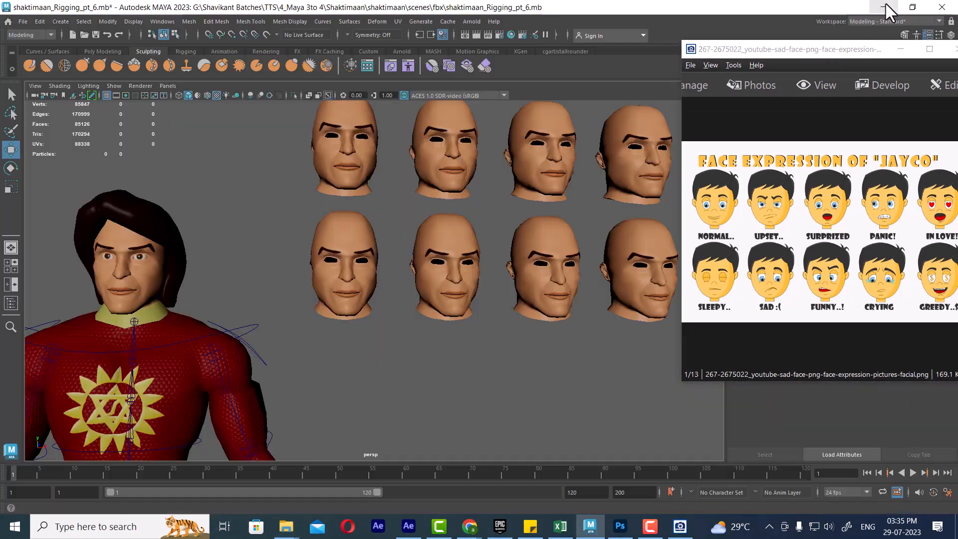
pyautogui.moveTo(821, 49); pyautogui.dragTo(701, 80)
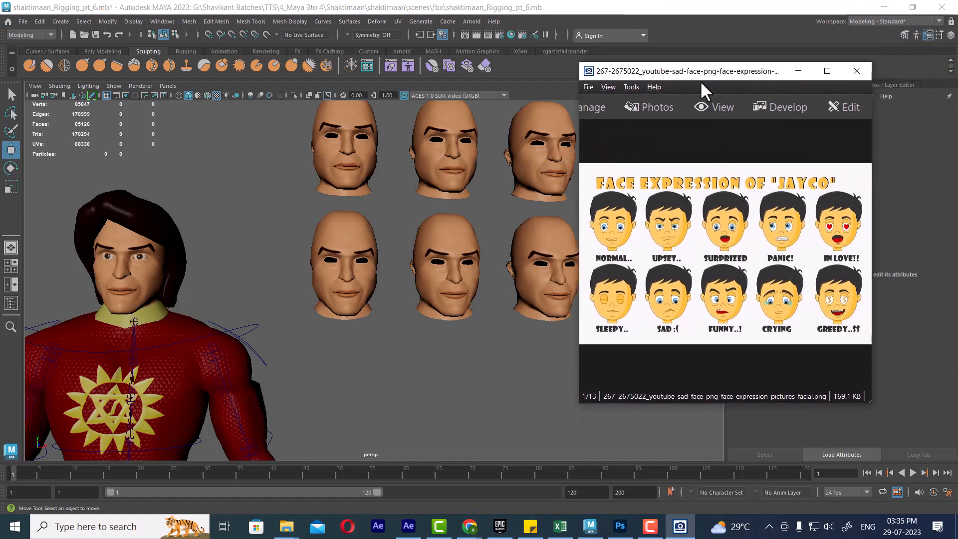
# Step: Examine the sleepy and sad faces in the reference image alongside the first head of the lower row
pyautogui.keyDown('alt'); pyautogui.moveTo(456, 300); pyautogui.dragTo(533, 310, button='right'); pyautogui.keyUp('alt')
pyautogui.keyDown('alt'); pyautogui.moveTo(441, 337); pyautogui.dragTo(481, 339, button='middle'); pyautogui.keyUp('alt')
pyautogui.keyDown('alt'); pyautogui.moveTo(481, 339); pyautogui.dragTo(602, 342, button='right'); pyautogui.keyUp('alt')
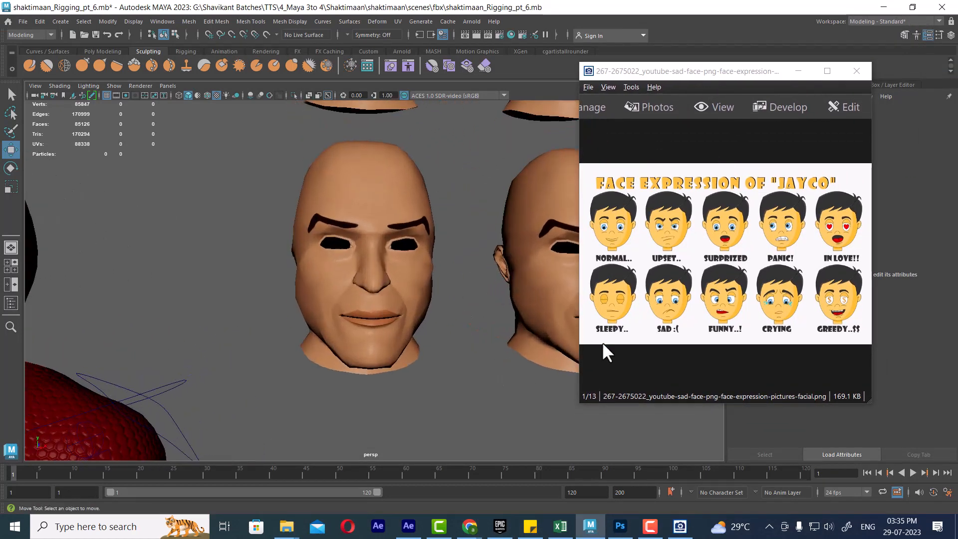
pyautogui.click(733, 288)
pyautogui.scroll(1, 690, 329)
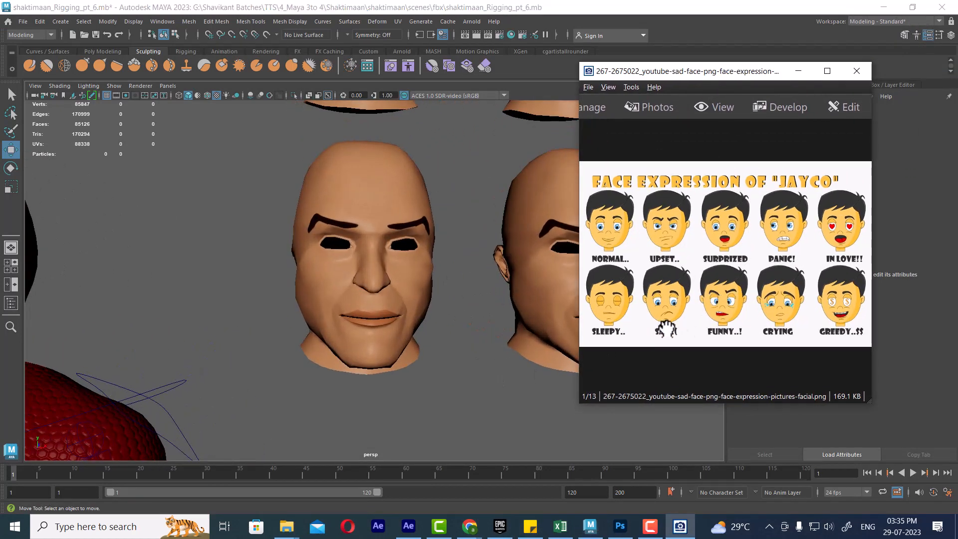
pyautogui.scroll(4, 667, 329)
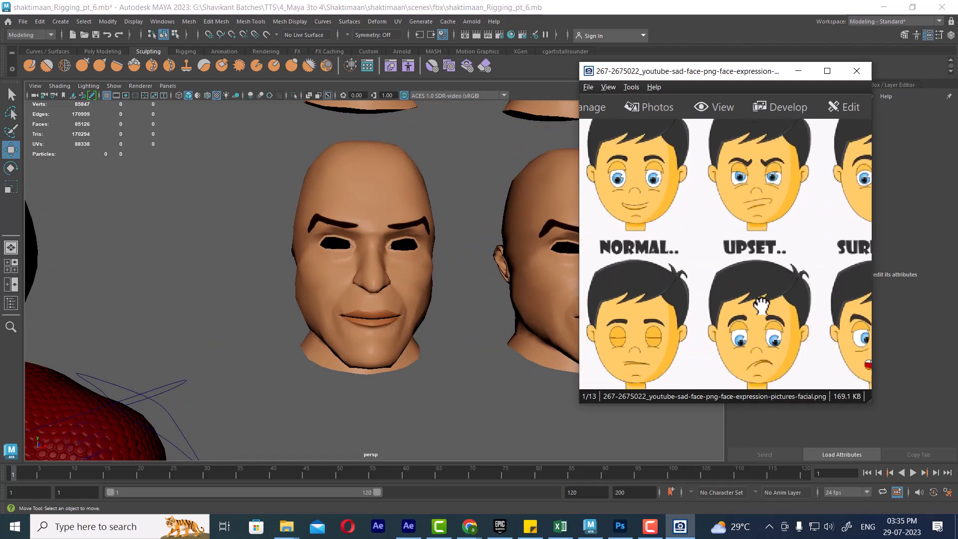
pyautogui.keyDown('alt'); pyautogui.moveTo(396, 341); pyautogui.dragTo(433, 358, button='right'); pyautogui.keyUp('alt')
pyautogui.keyDown('alt'); pyautogui.moveTo(415, 296); pyautogui.dragTo(434, 304, button='middle'); pyautogui.keyUp('alt')
pyautogui.keyDown('alt'); pyautogui.moveTo(434, 304); pyautogui.dragTo(442, 306, button='right'); pyautogui.keyUp('alt')
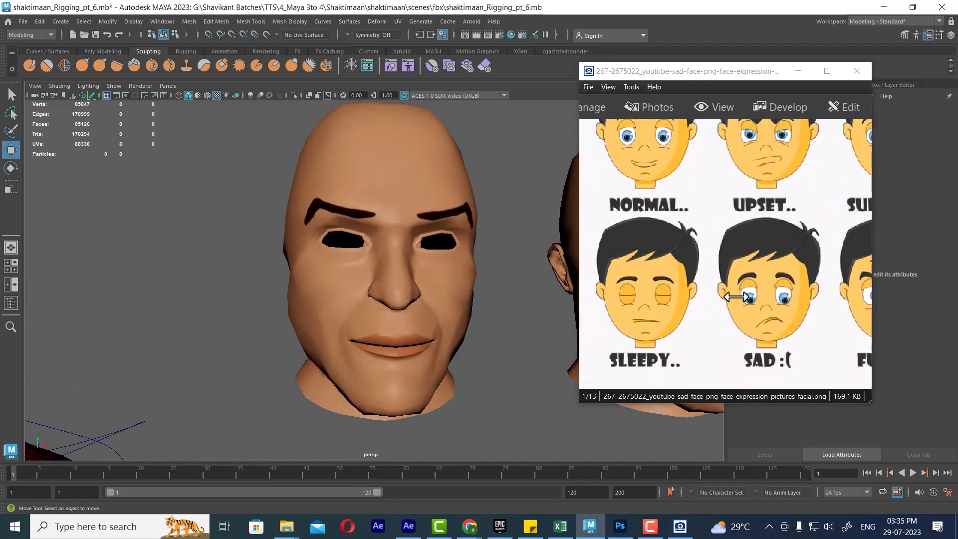
pyautogui.keyDown('alt'); pyautogui.moveTo(319, 311); pyautogui.dragTo(352, 299, button='right'); pyautogui.keyUp('alt')
pyautogui.keyDown('alt'); pyautogui.moveTo(352, 299); pyautogui.dragTo(349, 327, button='middle'); pyautogui.keyUp('alt')
pyautogui.keyDown('alt'); pyautogui.moveTo(349, 327); pyautogui.dragTo(359, 329, button='right'); pyautogui.keyUp('alt')
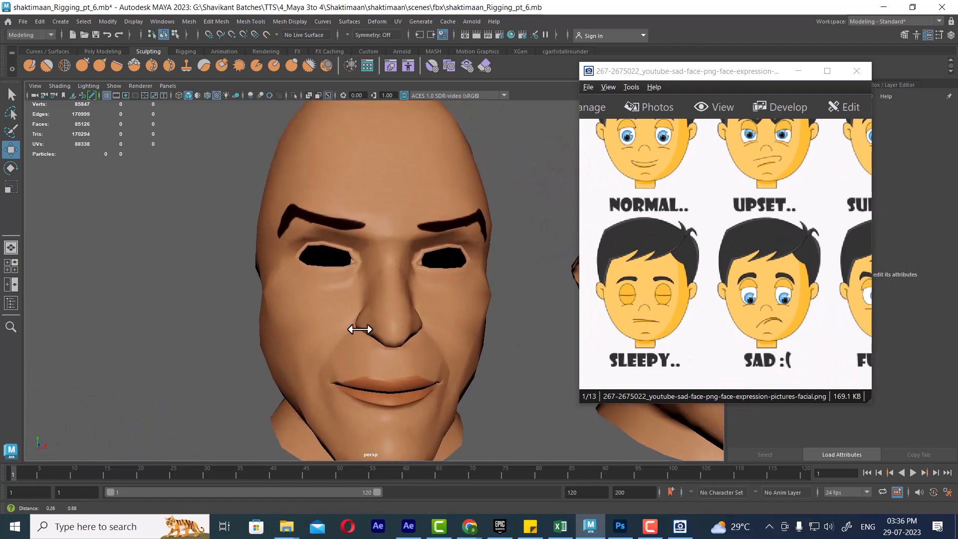
# Step: Select the first head of the lower row and switch it to vertex editing around the character's right eye
pyautogui.keyDown('alt'); pyautogui.moveTo(259, 317); pyautogui.dragTo(386, 287, button='right'); pyautogui.keyUp('alt')
pyautogui.click(294, 313)
pyautogui.moveTo(341, 172); pyautogui.dragTo(125, 182, button='right')
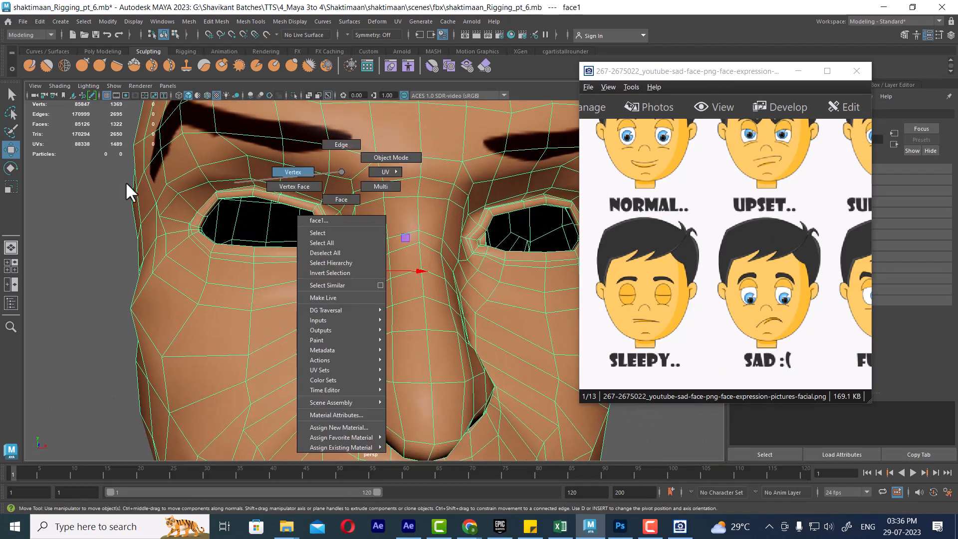
pyautogui.keyDown('alt'); pyautogui.moveTo(229, 205); pyautogui.dragTo(316, 219, button='right'); pyautogui.keyUp('alt')
pyautogui.keyDown('alt'); pyautogui.moveTo(316, 219); pyautogui.dragTo(369, 222, button='middle'); pyautogui.keyUp('alt')
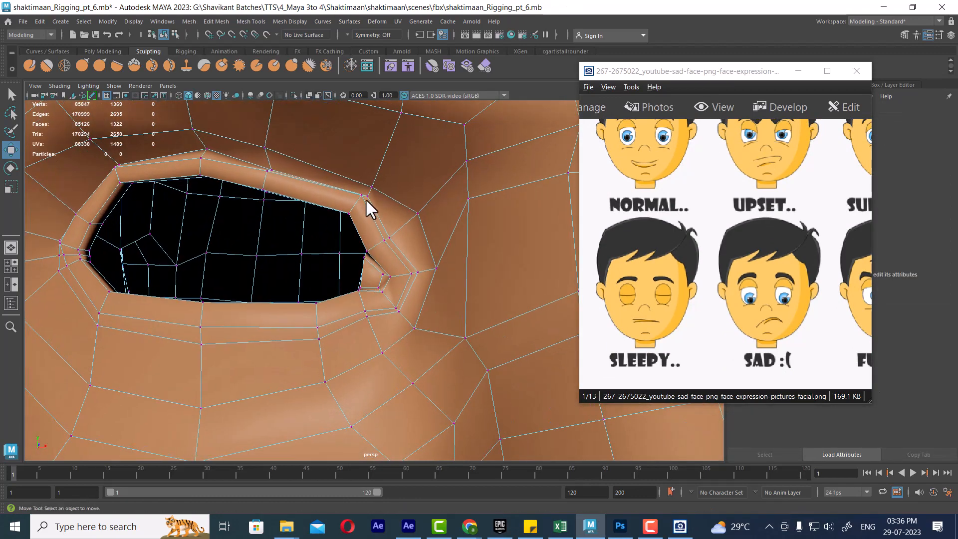
# Step: Select the upper eyelid vertices of that eye, turn on Soft Select and untextured shading, and lower the eyelid along Y
pyautogui.click(361, 193)
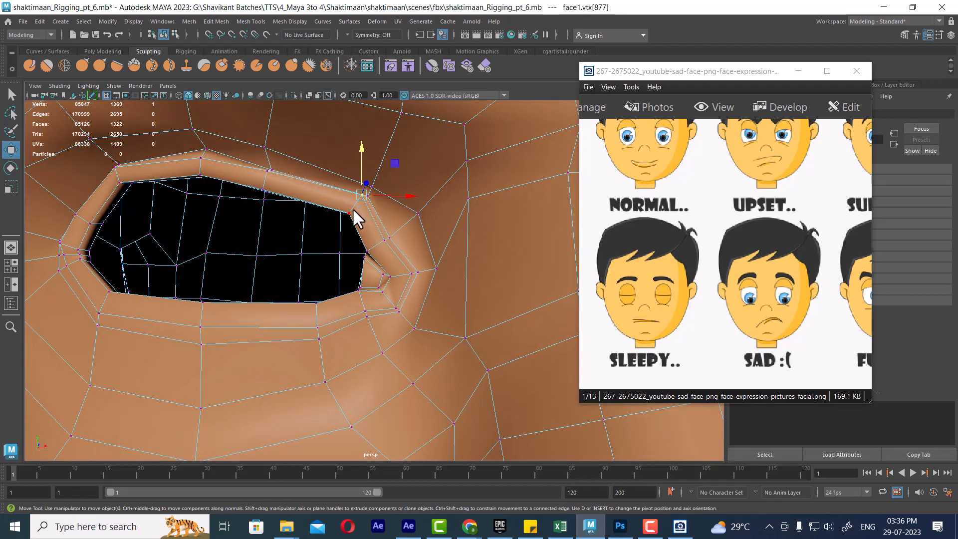
pyautogui.keyDown('shift'); pyautogui.click(349, 212); pyautogui.keyUp('shift')
pyautogui.keyDown('shift'); pyautogui.click(265, 171); pyautogui.keyUp('shift')
pyautogui.keyDown('shift'); pyautogui.click(263, 189); pyautogui.keyUp('shift')
pyautogui.keyDown('shift'); pyautogui.click(201, 158); pyautogui.keyUp('shift')
pyautogui.keyDown('shift'); pyautogui.click(190, 173); pyautogui.keyUp('shift')
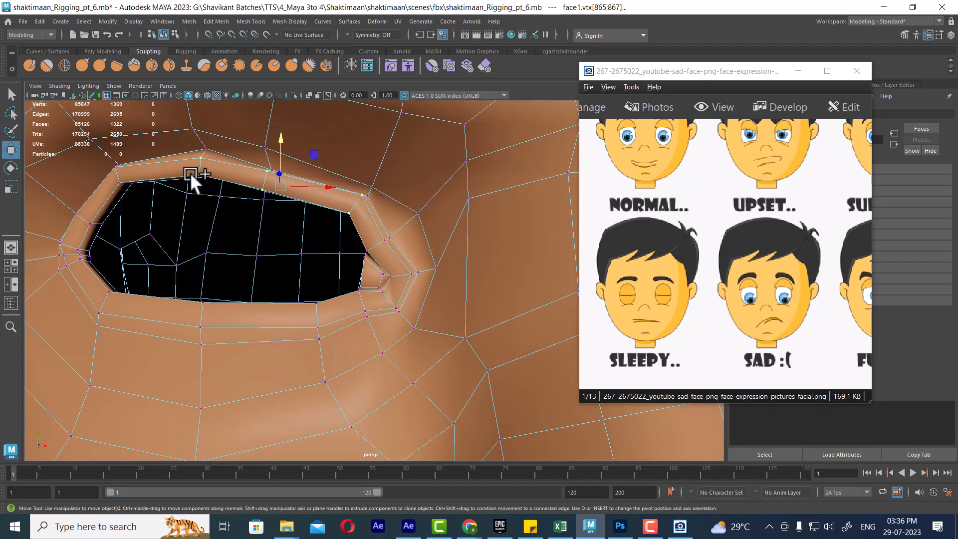
pyautogui.keyDown('shift'); pyautogui.click(115, 167); pyautogui.keyUp('shift')
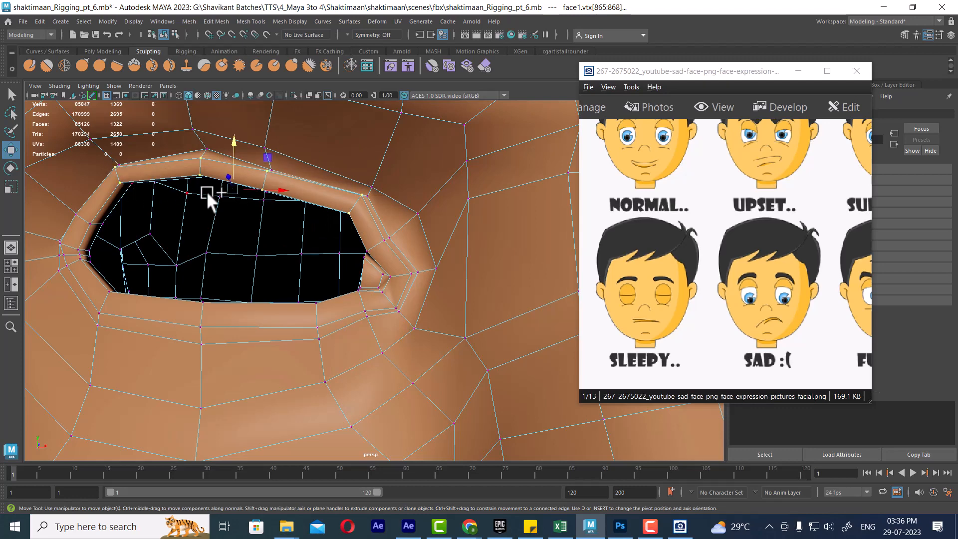
pyautogui.press('b')
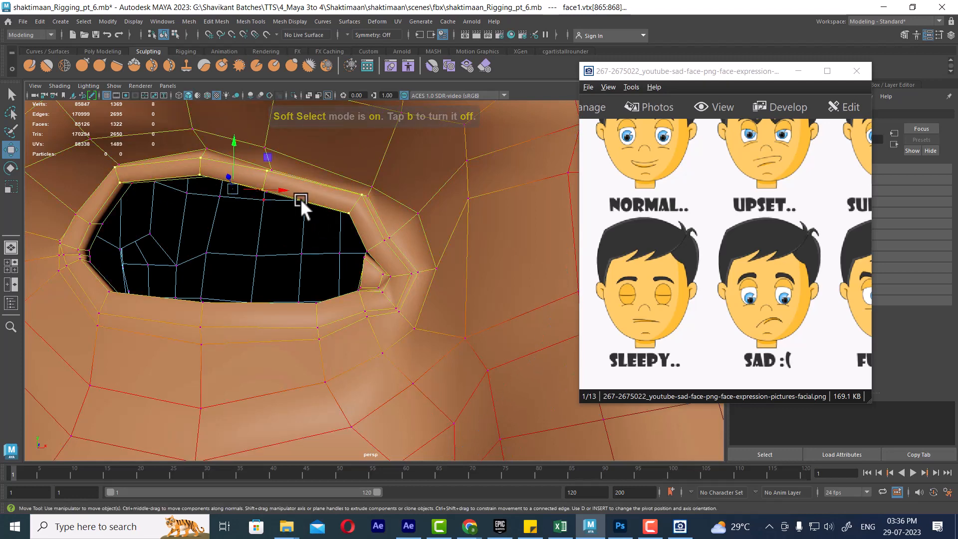
pyautogui.press('5')
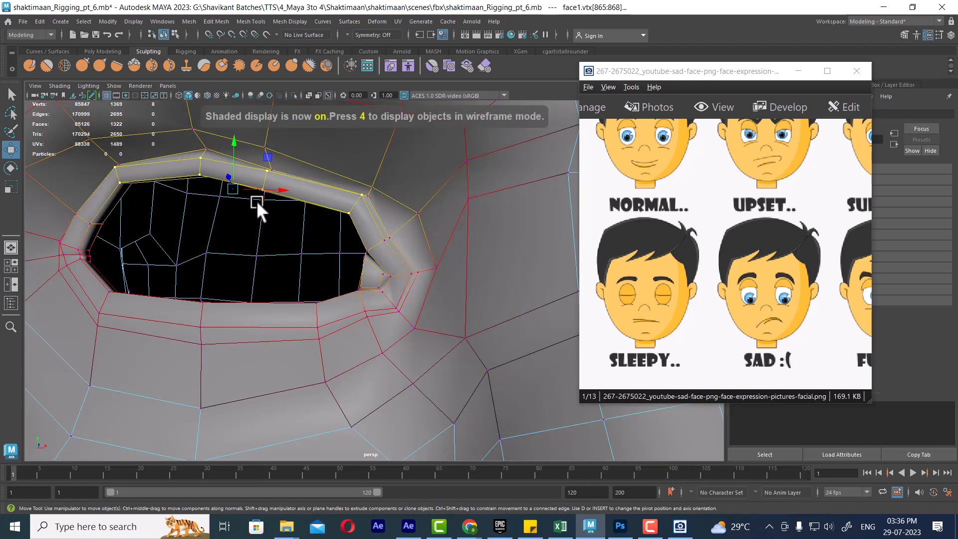
pyautogui.scroll(-2, 256, 199)
pyautogui.moveTo(316, 221)
pyautogui.mouseDown()
pyautogui.moveTo(271, 231)
pyautogui.moveTo(287, 222)
pyautogui.mouseUp()
pyautogui.moveTo(286, 183); pyautogui.dragTo(274, 223)
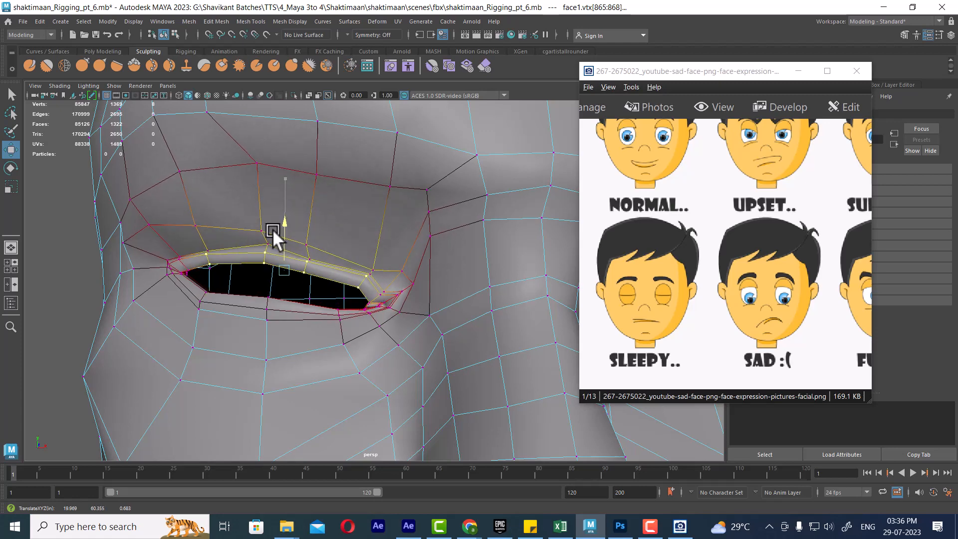
# Step: Select the three middle vertices on the rim of the upper eyelid of the right eye and lower them along Y
pyautogui.scroll(4, 323, 289)
pyautogui.scroll(2, 346, 260)
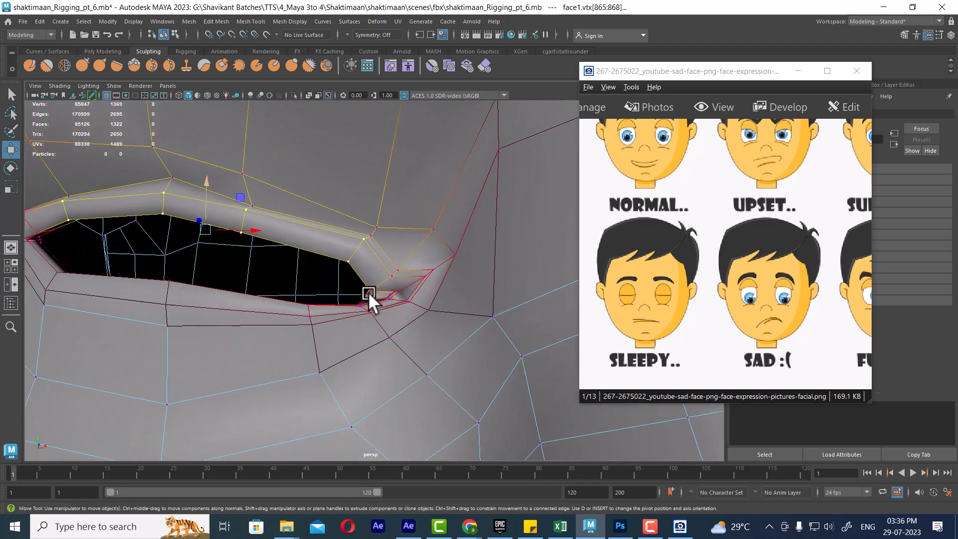
pyautogui.click(308, 305)
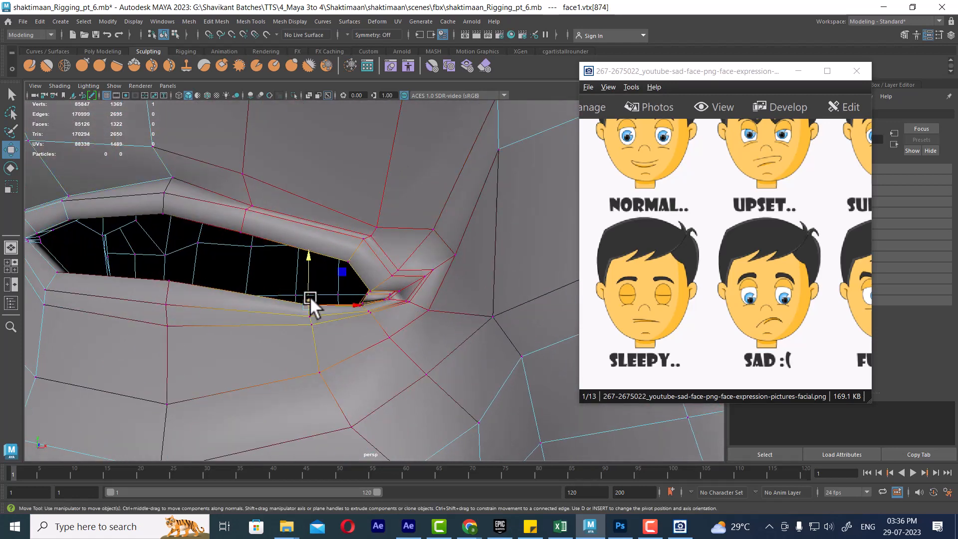
pyautogui.click(167, 281)
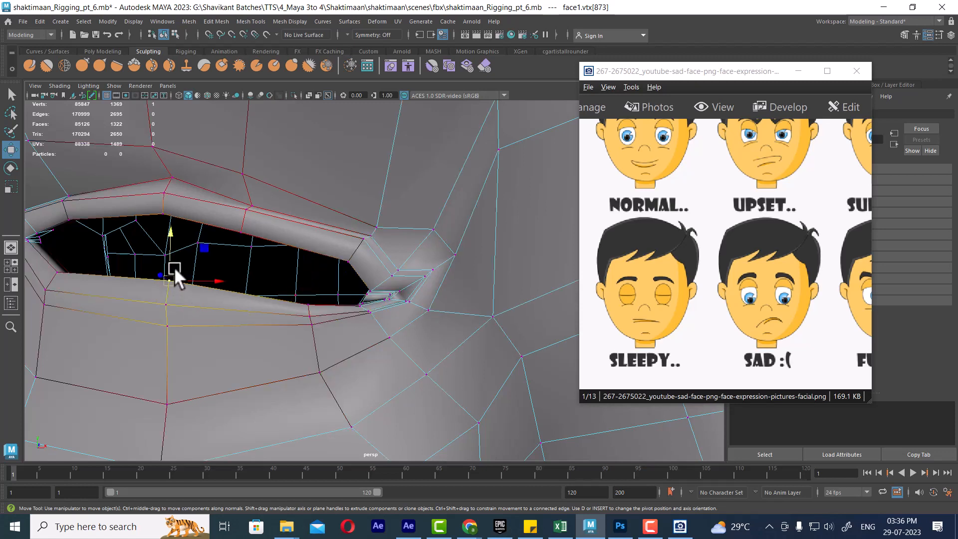
pyautogui.click(163, 214)
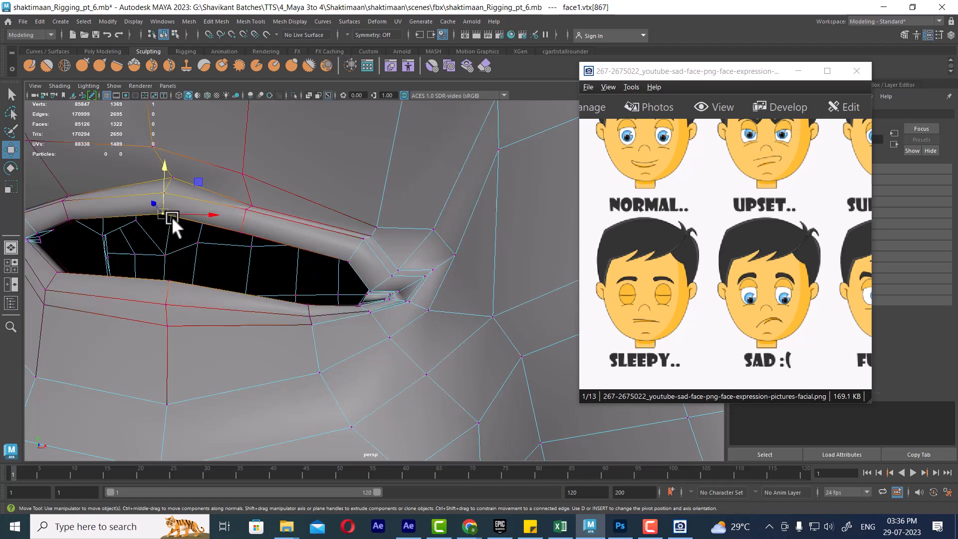
pyautogui.keyDown('shift'); pyautogui.click(238, 229); pyautogui.keyUp('shift')
pyautogui.keyDown('shift'); pyautogui.click(71, 223); pyautogui.keyUp('shift')
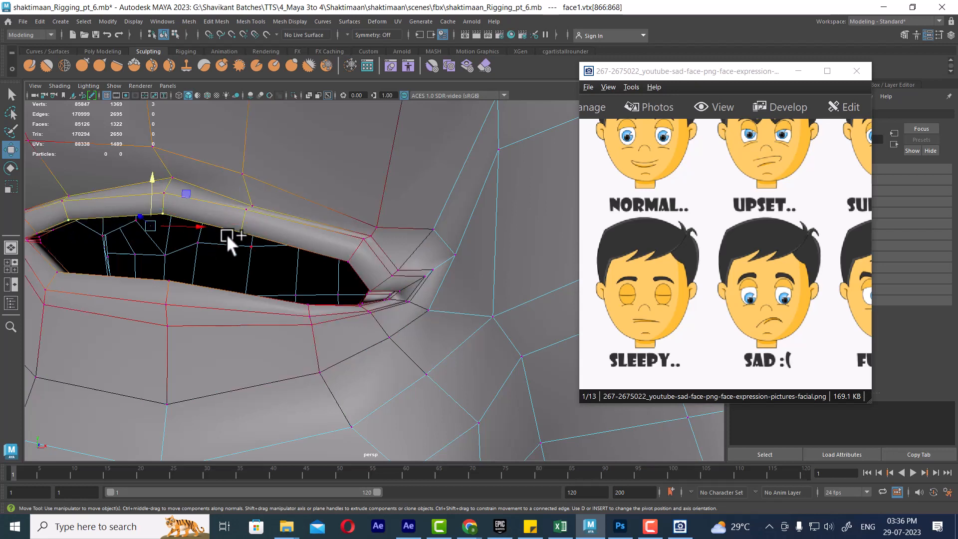
pyautogui.moveTo(245, 227); pyautogui.dragTo(148, 232)
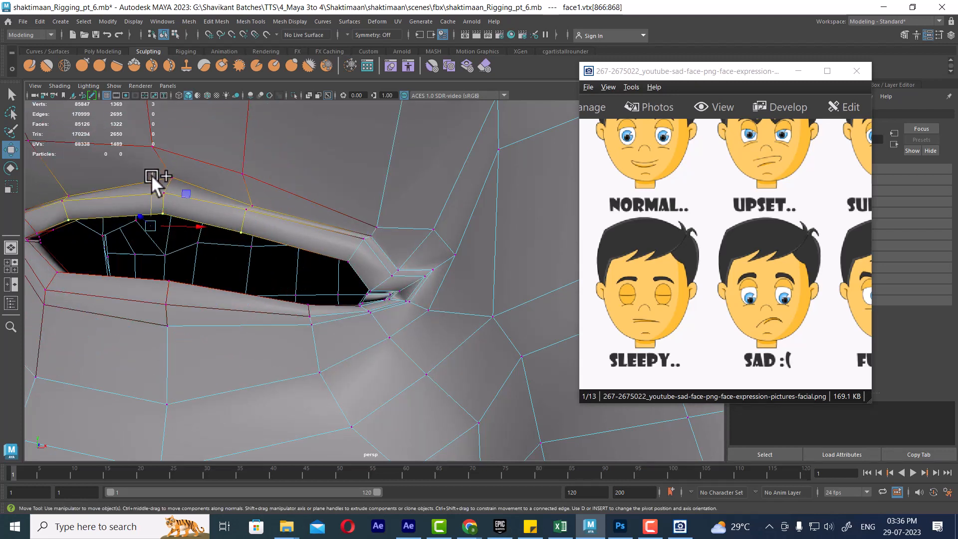
pyautogui.moveTo(151, 175); pyautogui.dragTo(144, 208)
# Step: Select the three lower eyelid rim vertices, reduce the Soft Select radius, and raise them along Y toward the upper lid
pyautogui.keyDown('alt'); pyautogui.moveTo(144, 208); pyautogui.dragTo(234, 217, button='middle'); pyautogui.keyUp('alt')
pyautogui.click(294, 258)
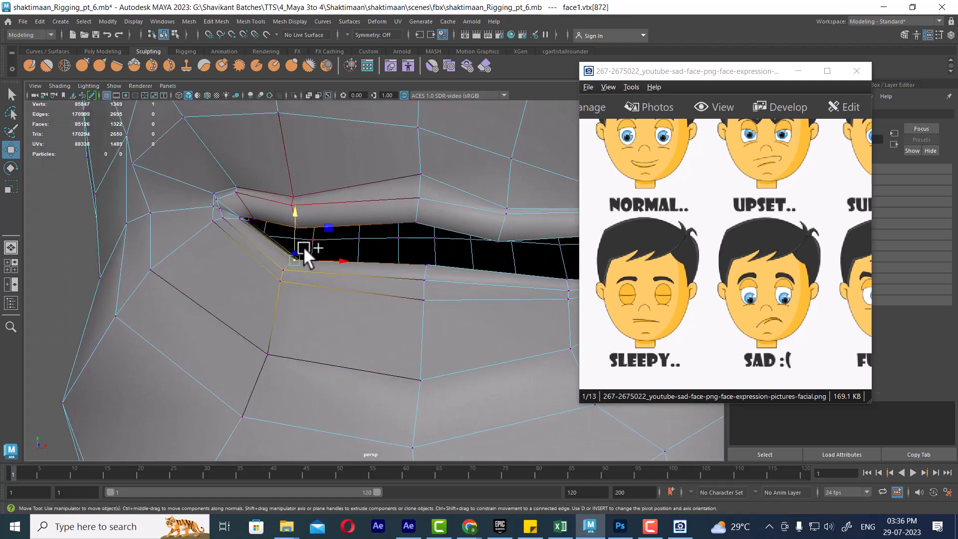
pyautogui.keyDown('shift'); pyautogui.click(426, 265); pyautogui.keyUp('shift')
pyautogui.keyDown('alt'); pyautogui.moveTo(437, 265); pyautogui.dragTo(367, 265, button='middle'); pyautogui.keyUp('alt')
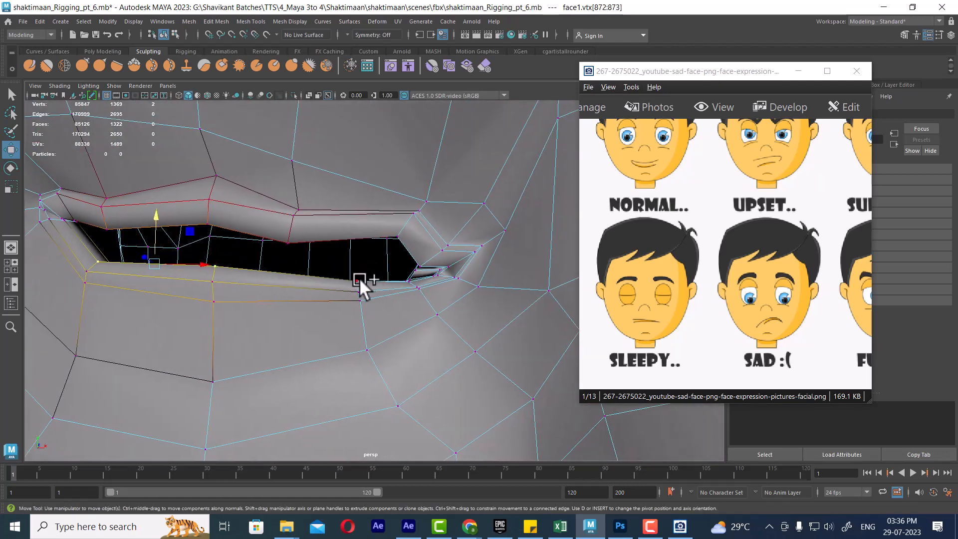
pyautogui.keyDown('shift'); pyautogui.click(357, 280); pyautogui.keyUp('shift')
pyautogui.moveTo(222, 222)
pyautogui.mouseDown()
pyautogui.moveTo(228, 199)
pyautogui.moveTo(238, 217)
pyautogui.mouseUp()
pyautogui.press('b')
pyautogui.moveTo(261, 258); pyautogui.dragTo(221, 275)
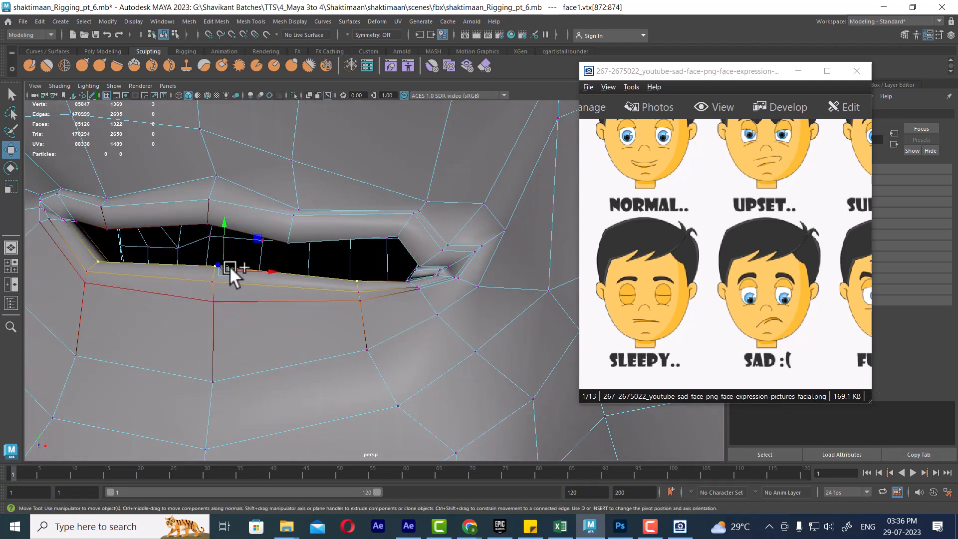
pyautogui.moveTo(223, 226); pyautogui.dragTo(224, 211)
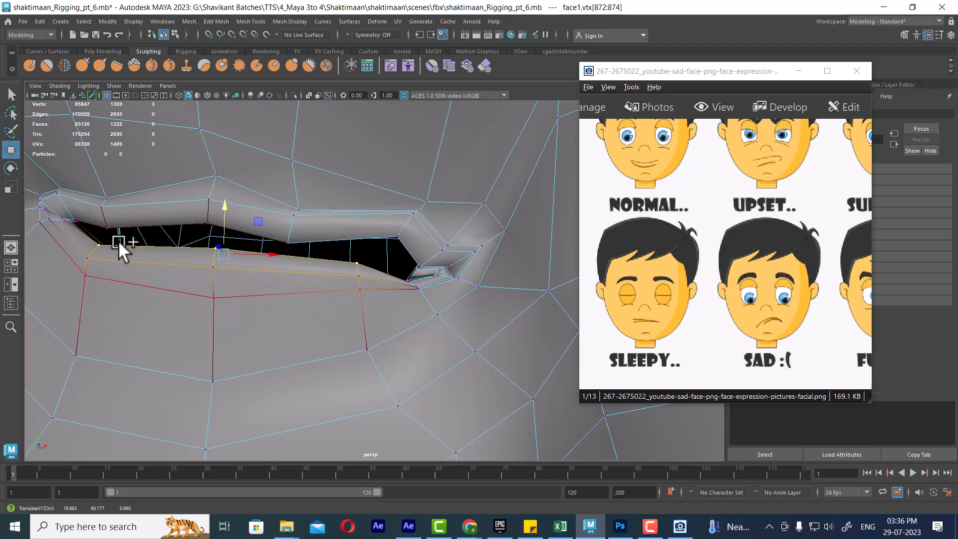
# Step: Turn on smooth mesh preview and lower the four upper eyelid rim vertices one by one onto the lower lid
pyautogui.press('3')
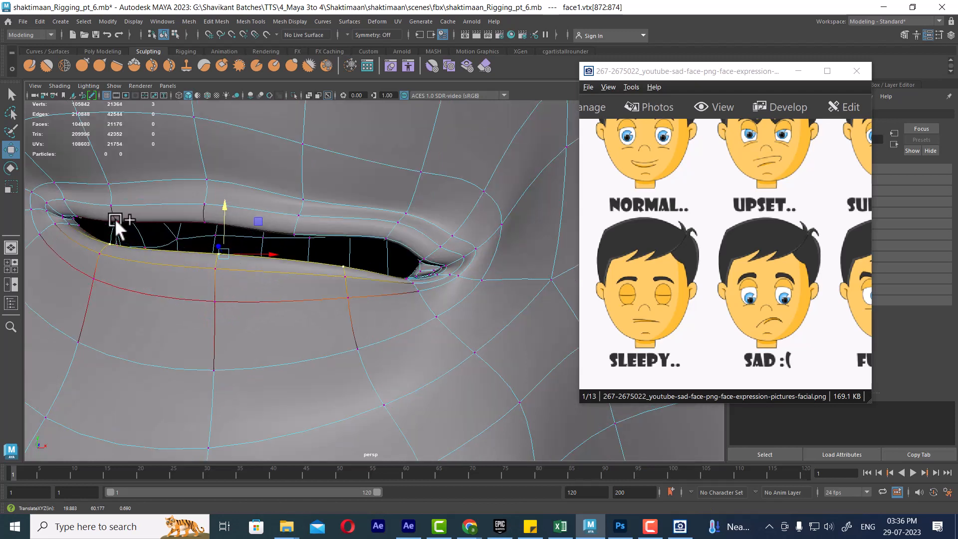
pyautogui.click(115, 220)
pyautogui.moveTo(109, 193); pyautogui.dragTo(103, 222)
pyautogui.hotkey('ctrl', 'z')
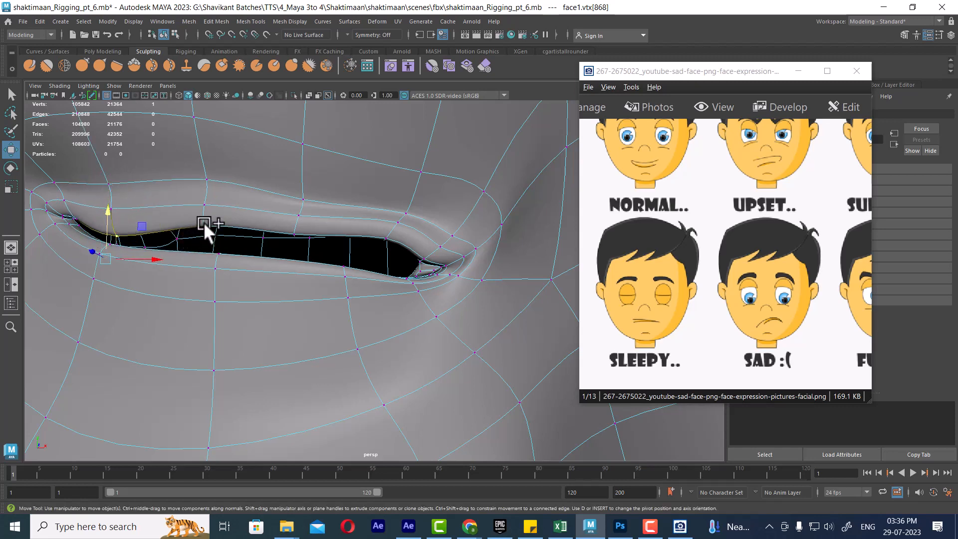
pyautogui.click(204, 226)
pyautogui.moveTo(210, 196); pyautogui.dragTo(201, 235)
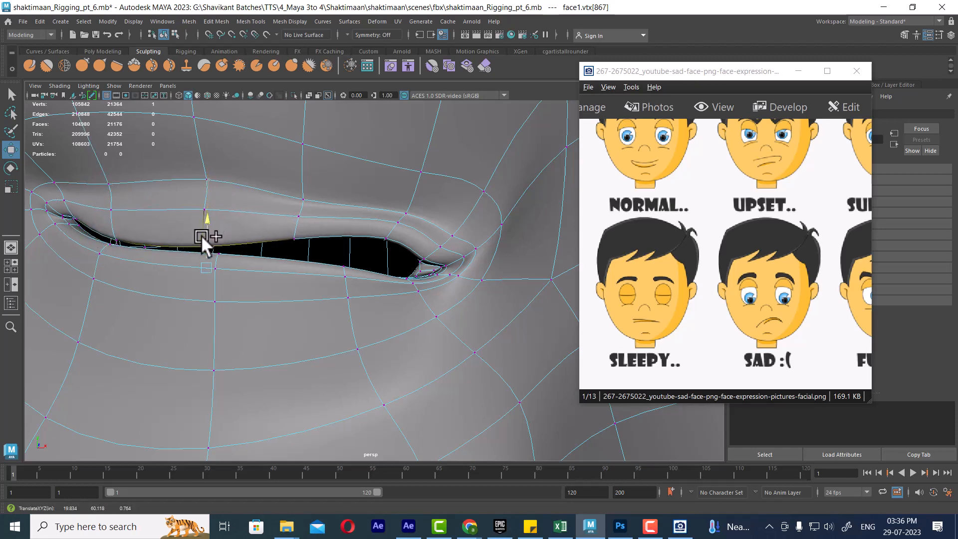
pyautogui.click(300, 237)
pyautogui.moveTo(290, 208); pyautogui.dragTo(284, 235)
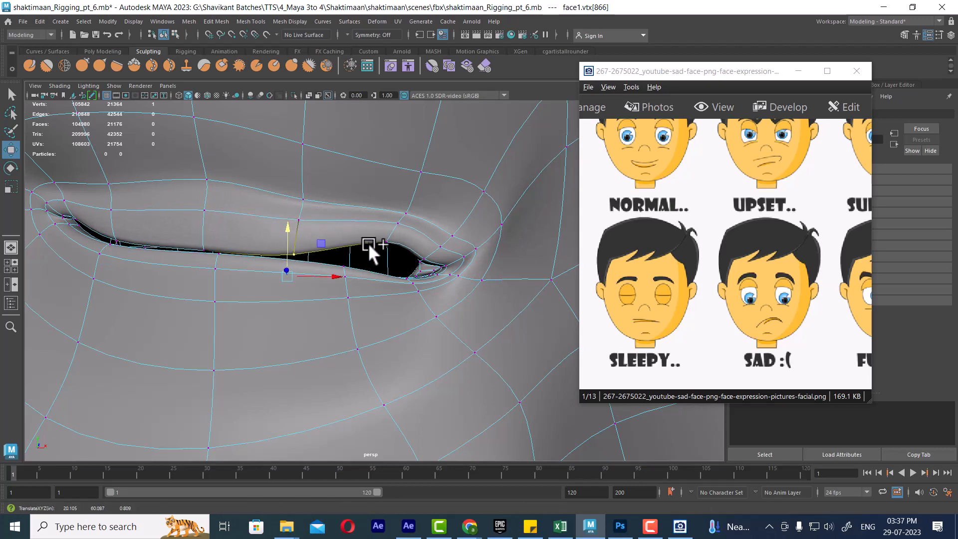
pyautogui.click(385, 240)
pyautogui.moveTo(400, 211); pyautogui.dragTo(370, 247)
# Step: Lower the upper eyelid rim vertex near the inner eye corner to close the remaining gap
pyautogui.press('f')
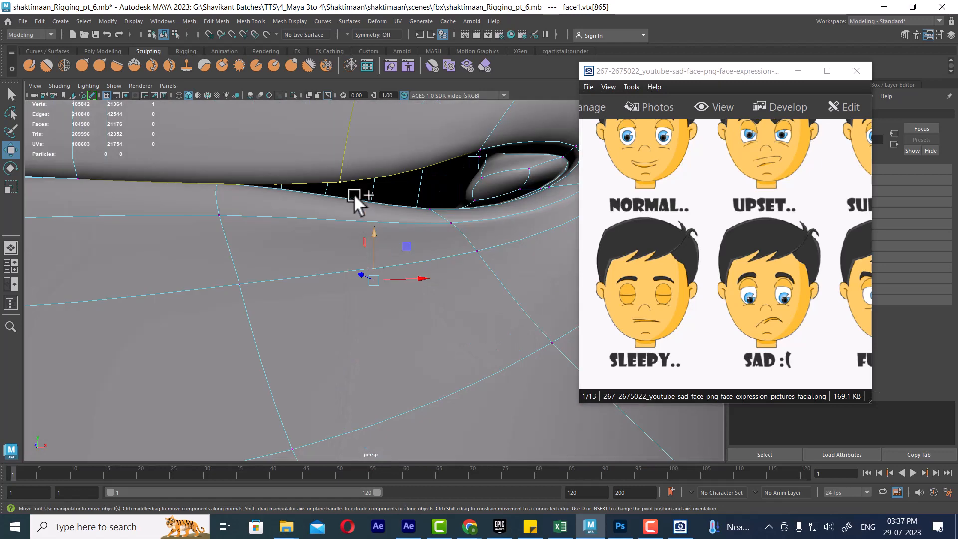
pyautogui.keyDown('alt'); pyautogui.moveTo(353, 193); pyautogui.dragTo(406, 239, button='right'); pyautogui.keyUp('alt')
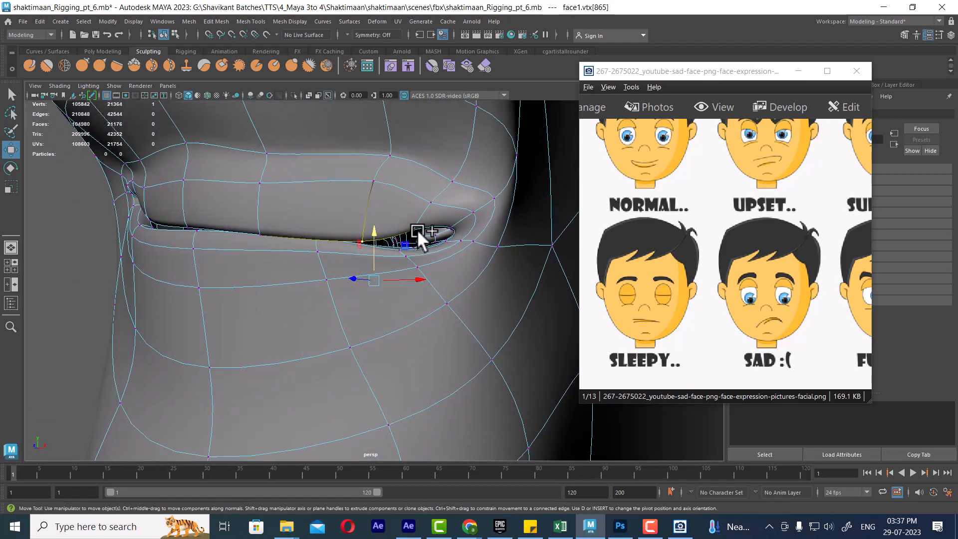
pyautogui.click(415, 229)
pyautogui.keyDown('alt'); pyautogui.moveTo(402, 196); pyautogui.dragTo(355, 202, button='right'); pyautogui.keyUp('alt')
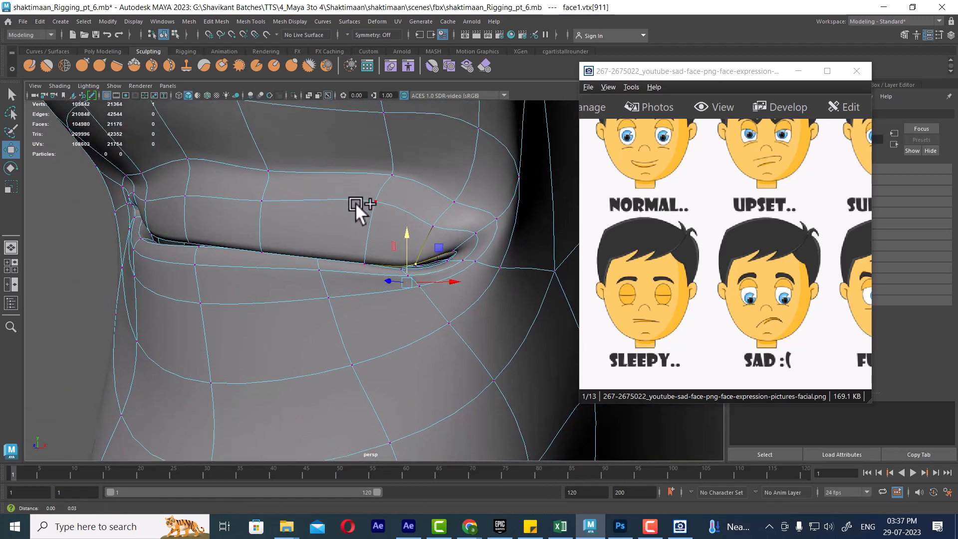
pyautogui.keyDown('alt'); pyautogui.moveTo(355, 202); pyautogui.dragTo(429, 210); pyautogui.keyUp('alt')
pyautogui.click(357, 264)
pyautogui.keyDown('shift'); pyautogui.click(225, 240); pyautogui.keyUp('shift')
pyautogui.press('space')
pyautogui.press('f')
pyautogui.press('space')
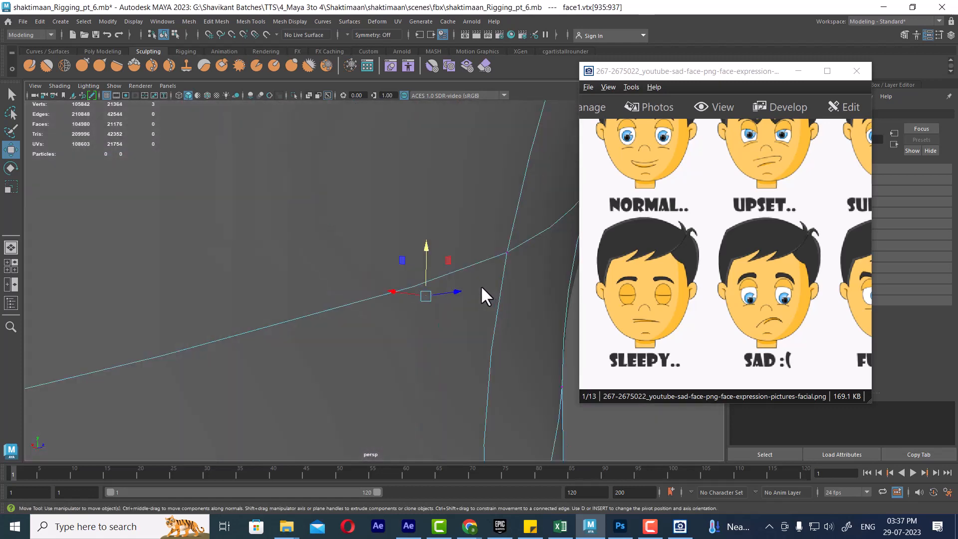
pyautogui.press('f')
pyautogui.hotkey('alt', 'h')
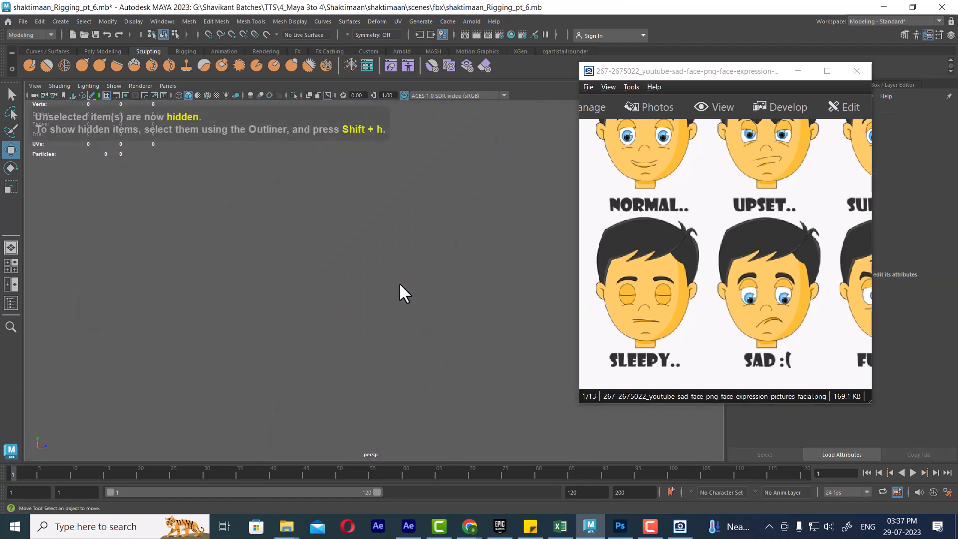
pyautogui.press('space')
pyautogui.moveTo(410, 282); pyautogui.dragTo(448, 274)
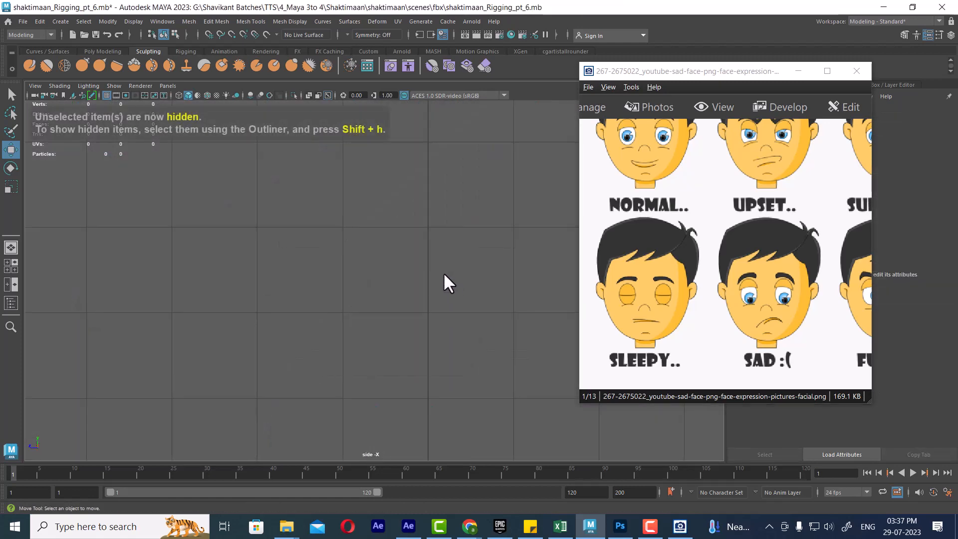
pyautogui.scroll(-3, 443, 271)
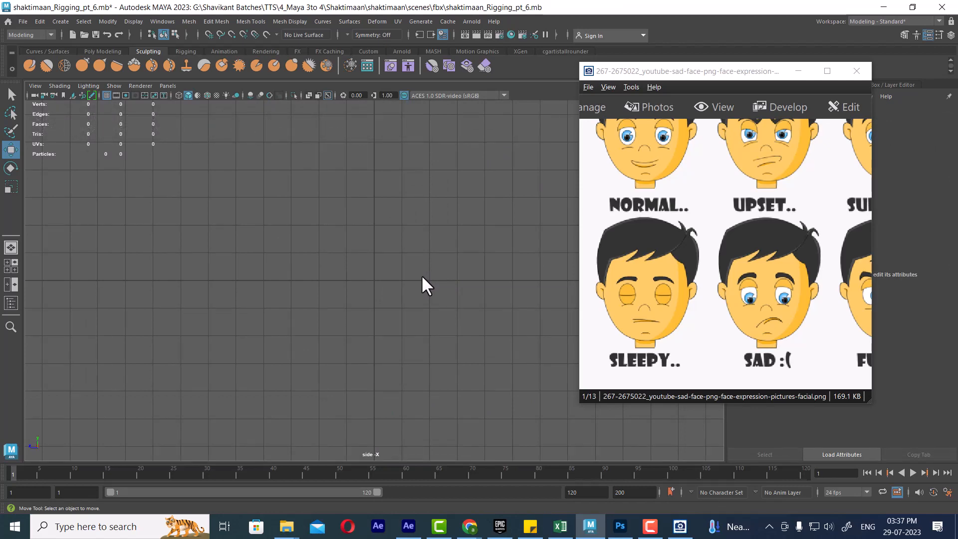
pyautogui.hotkey('ctrl', 'z')
pyautogui.press('space')
pyautogui.moveTo(415, 273); pyautogui.dragTo(405, 260)
pyautogui.hotkey('ctrl', 'z')
pyautogui.hotkey('ctrl', 'z')
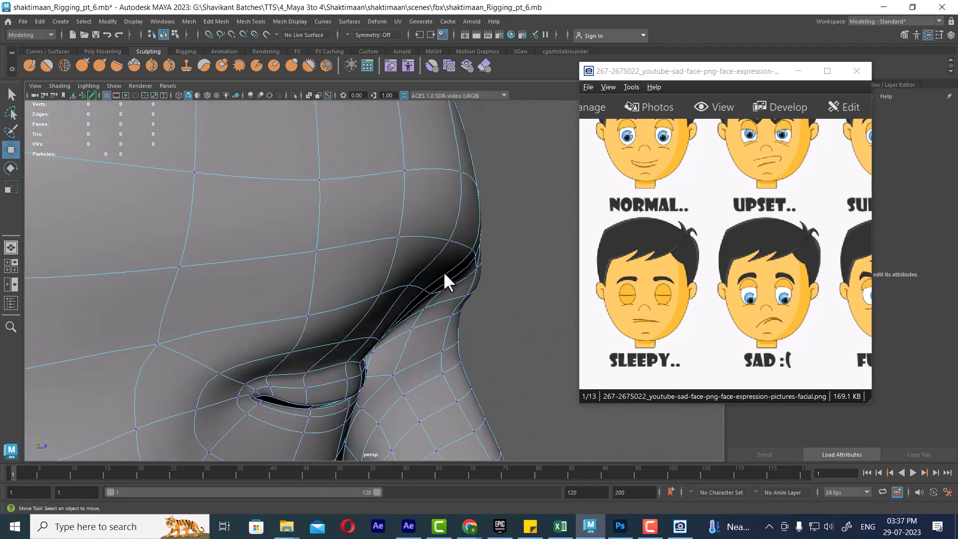
# Step: Select the head as an object and hide all unselected objects so only this head is shown
pyautogui.keyDown('alt'); pyautogui.moveTo(443, 271); pyautogui.dragTo(315, 306, button='right'); pyautogui.keyUp('alt')
pyautogui.keyDown('alt'); pyautogui.moveTo(315, 307); pyautogui.dragTo(369, 267); pyautogui.keyUp('alt')
pyautogui.moveTo(370, 288); pyautogui.dragTo(429, 443, button='right')
pyautogui.hotkey('alt', 'h')
pyautogui.press('space')
# Step: Switch to edge editing and select the row of edges along the fold above the closed right eyelid
pyautogui.moveTo(396, 321); pyautogui.dragTo(394, 279, button='right')
pyautogui.click(368, 334)
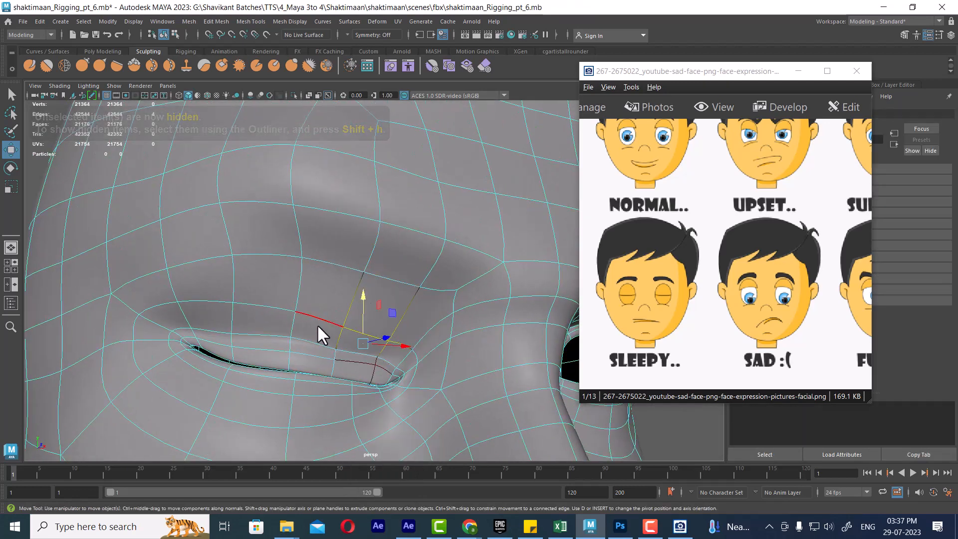
pyautogui.keyDown('shift'); pyautogui.click(317, 325); pyautogui.keyUp('shift')
pyautogui.keyDown('alt'); pyautogui.moveTo(354, 317); pyautogui.dragTo(356, 346); pyautogui.keyUp('alt')
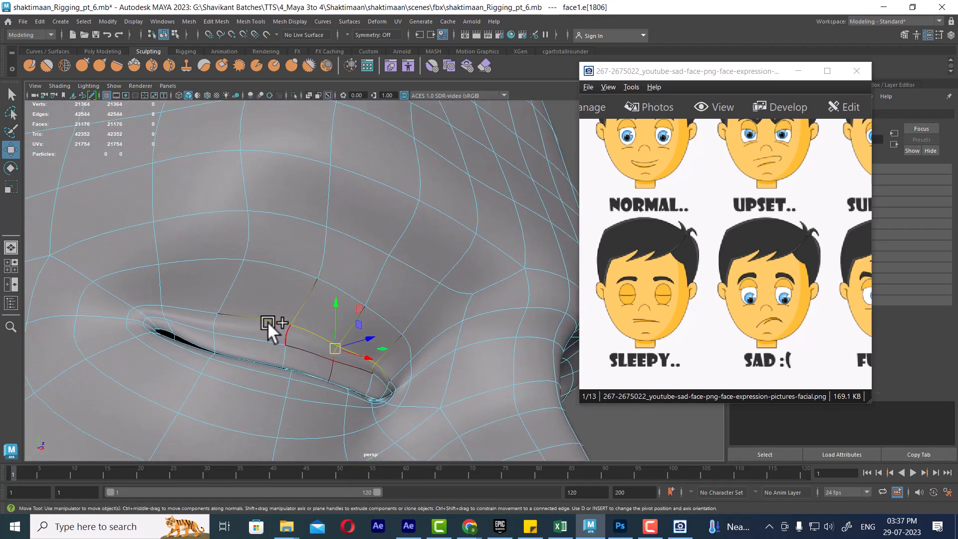
pyautogui.keyDown('shift'); pyautogui.click(231, 312); pyautogui.keyUp('shift')
pyautogui.keyDown('alt'); pyautogui.moveTo(281, 311); pyautogui.dragTo(376, 362); pyautogui.keyUp('alt')
pyautogui.click(369, 352)
pyautogui.click(363, 355)
pyautogui.keyDown('alt'); pyautogui.moveTo(389, 313); pyautogui.dragTo(322, 363); pyautogui.keyUp('alt')
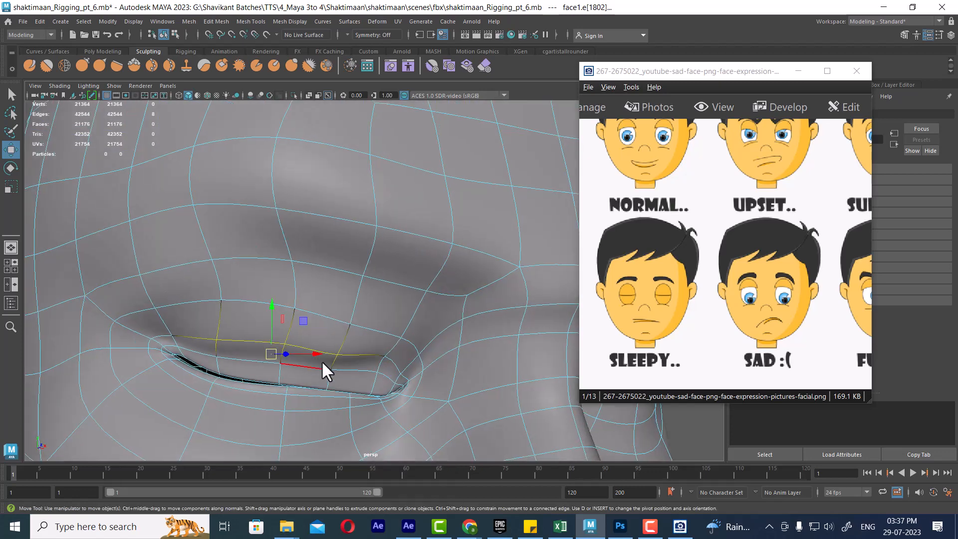
# Step: Switch to vertex editing and move a middle upper eyelid vertex of the right eye along Z
pyautogui.rightClick(377, 310)
pyautogui.click(318, 228)
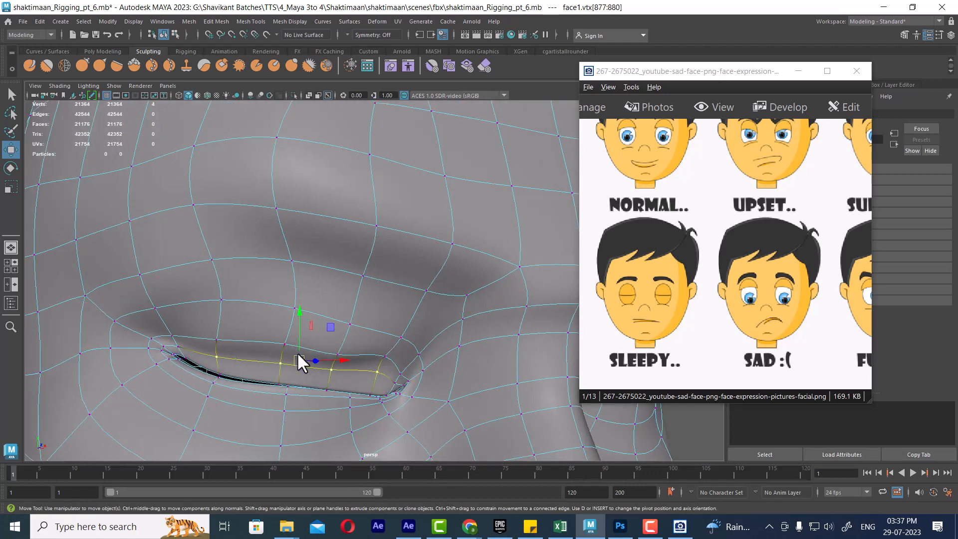
pyautogui.keyDown('alt'); pyautogui.moveTo(282, 343); pyautogui.dragTo(405, 374); pyautogui.keyUp('alt')
pyautogui.click(306, 341)
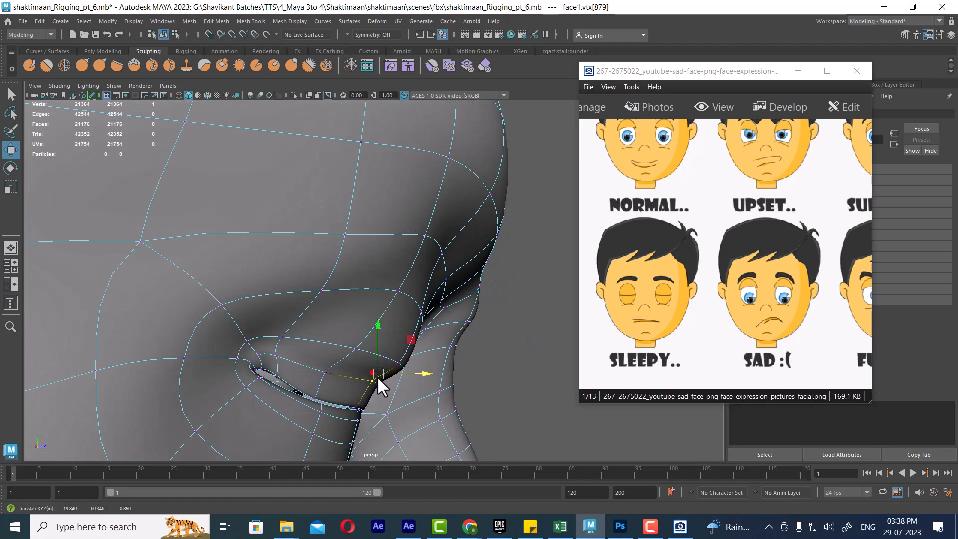
# Step: Reposition individual vertices between the right eyelid and the brow, and return to object mode with the head deselected
pyautogui.keyDown('alt'); pyautogui.moveTo(436, 324); pyautogui.dragTo(278, 208); pyautogui.keyUp('alt')
pyautogui.click(273, 205)
pyautogui.click(338, 244)
pyautogui.moveTo(339, 242); pyautogui.dragTo(337, 239)
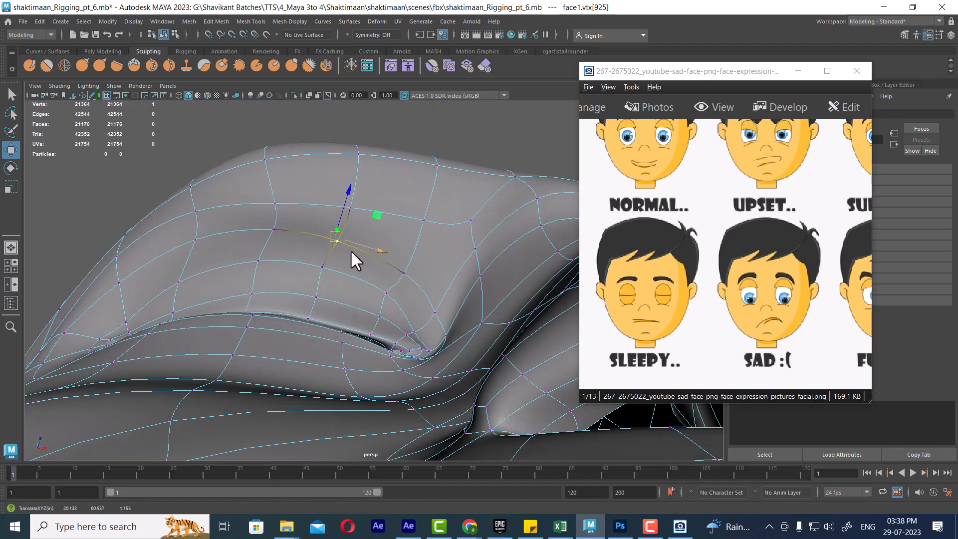
pyautogui.click(404, 274)
pyautogui.scroll(-5, 396, 319)
pyautogui.keyDown('alt'); pyautogui.moveTo(397, 319); pyautogui.dragTo(321, 330); pyautogui.keyUp('alt')
pyautogui.scroll(-3, 321, 330)
pyautogui.press('F8')
pyautogui.click(180, 252)
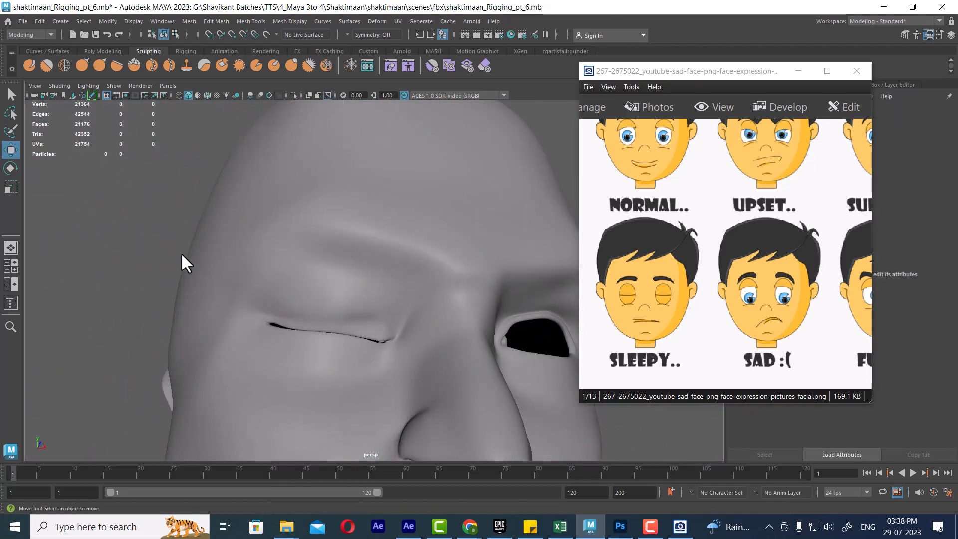
# Step: Turn on textured display, return the head to vertex editing, and adjust the fold vertex above the inner part of the right eyelid
pyautogui.click(285, 269)
pyautogui.press('6')
pyautogui.click(161, 222)
pyautogui.keyDown('alt'); pyautogui.moveTo(160, 223); pyautogui.dragTo(354, 325); pyautogui.keyUp('alt')
pyautogui.keyDown('alt'); pyautogui.moveTo(354, 325); pyautogui.dragTo(435, 397, button='right'); pyautogui.keyUp('alt')
pyautogui.click(406, 341)
pyautogui.keyDown('alt'); pyautogui.moveTo(406, 341); pyautogui.dragTo(420, 389, button='right'); pyautogui.keyUp('alt')
pyautogui.keyDown('alt'); pyautogui.moveTo(420, 389); pyautogui.dragTo(391, 259); pyautogui.keyUp('alt')
pyautogui.moveTo(388, 255); pyautogui.dragTo(349, 261, button='right')
pyautogui.keyDown('alt'); pyautogui.moveTo(349, 261); pyautogui.dragTo(394, 325); pyautogui.keyUp('alt')
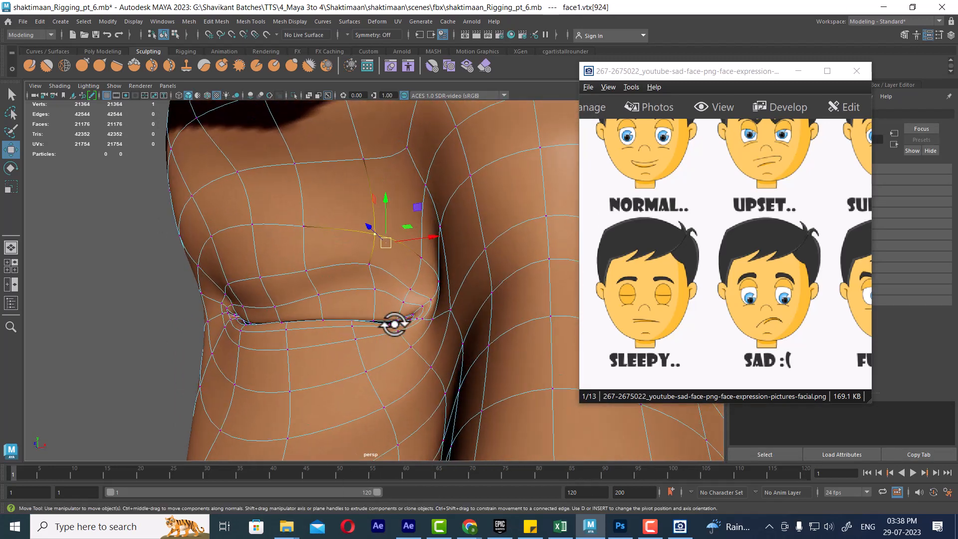
# Step: Reposition the vertices on the inner half of the closed right eyelid and in the fold above it to smooth its curve
pyautogui.click(320, 292)
pyautogui.keyDown('alt'); pyautogui.moveTo(320, 293); pyautogui.dragTo(310, 321); pyautogui.keyUp('alt')
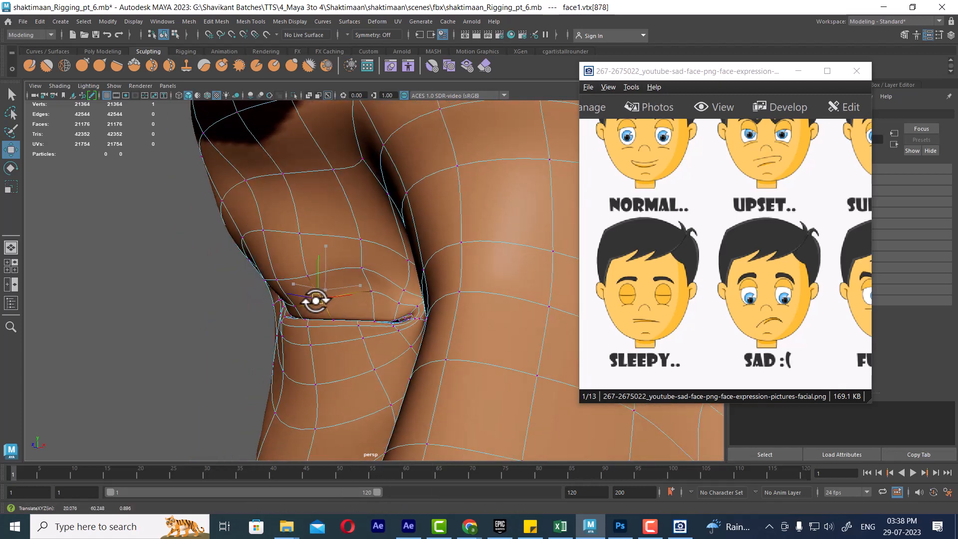
pyautogui.click(373, 289)
pyautogui.keyDown('alt'); pyautogui.moveTo(373, 288); pyautogui.dragTo(368, 331); pyautogui.keyUp('alt')
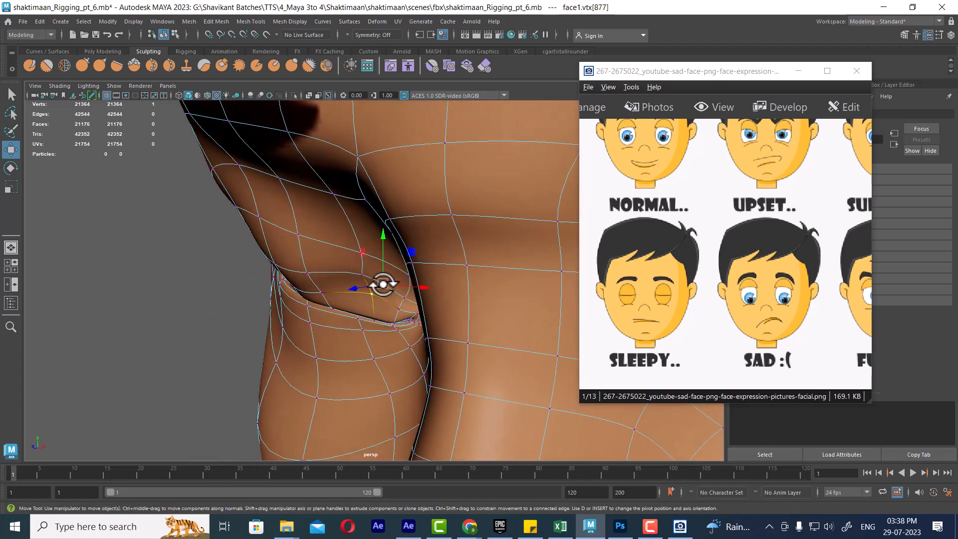
pyautogui.moveTo(383, 283)
pyautogui.mouseDown()
pyautogui.moveTo(373, 297)
pyautogui.moveTo(410, 267)
pyautogui.moveTo(384, 280)
pyautogui.mouseUp()
pyautogui.click(362, 255)
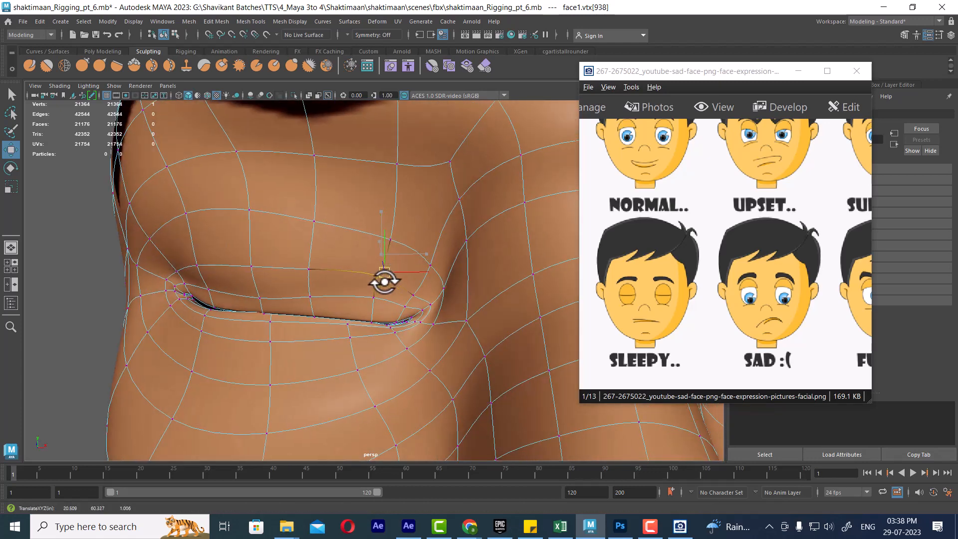
# Step: Deselect the head and examine the closed right eye against the open left eye from the front
pyautogui.keyDown('alt'); pyautogui.moveTo(391, 318); pyautogui.dragTo(449, 213, button='right'); pyautogui.keyUp('alt')
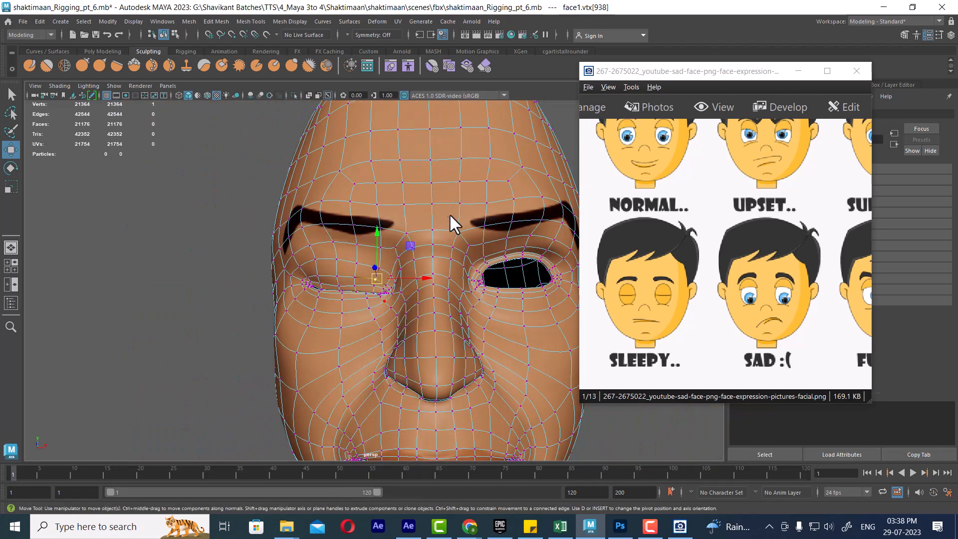
pyautogui.click(244, 249)
pyautogui.keyDown('alt'); pyautogui.moveTo(295, 298); pyautogui.dragTo(254, 287, button='right'); pyautogui.keyUp('alt')
pyautogui.keyDown('alt'); pyautogui.moveTo(269, 287); pyautogui.dragTo(333, 280); pyautogui.keyUp('alt')
pyautogui.keyDown('alt'); pyautogui.moveTo(349, 299); pyautogui.dragTo(406, 335, button='right'); pyautogui.keyUp('alt')
pyautogui.keyDown('alt'); pyautogui.moveTo(406, 335); pyautogui.dragTo(359, 343); pyautogui.keyUp('alt')
pyautogui.keyDown('alt'); pyautogui.moveTo(359, 343); pyautogui.dragTo(406, 350, button='right'); pyautogui.keyUp('alt')
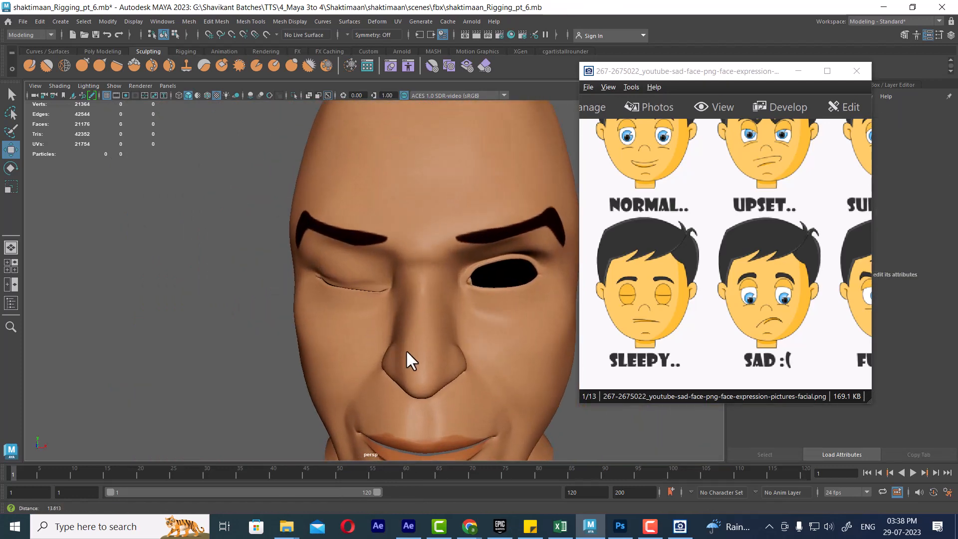
# Step: Raise the vertex on the closed right eyelid's edge close to the inner corner of the eye
pyautogui.keyDown('alt'); pyautogui.moveTo(406, 350); pyautogui.dragTo(416, 340); pyautogui.keyUp('alt')
pyautogui.click(399, 255)
pyautogui.keyDown('alt'); pyautogui.moveTo(399, 255); pyautogui.dragTo(370, 302, button='right'); pyautogui.keyUp('alt')
pyautogui.click(372, 303)
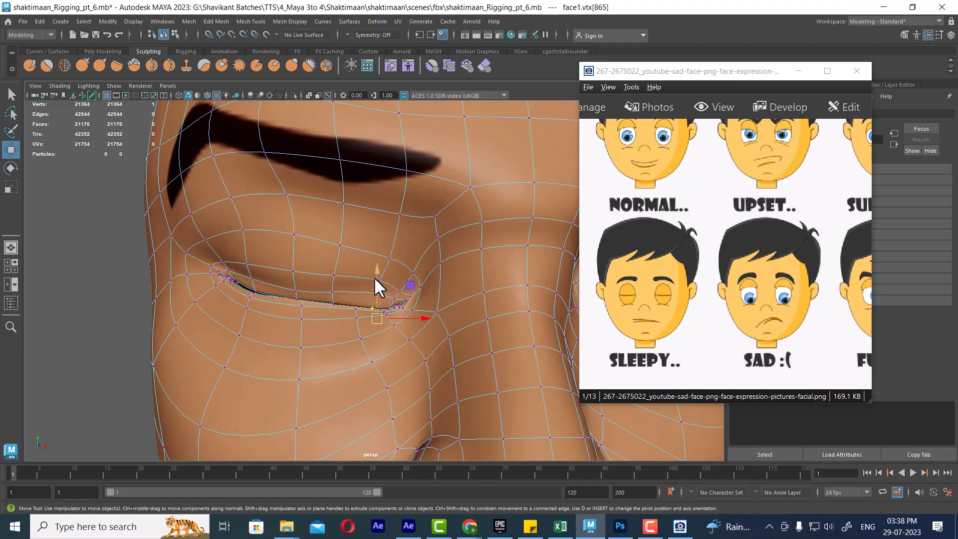
pyautogui.moveTo(373, 273); pyautogui.dragTo(373, 267)
# Step: Move the two upper-lid edge vertices near the right eye's outer corner to narrow the gap between the lids
pyautogui.keyDown('alt'); pyautogui.moveTo(239, 306); pyautogui.dragTo(220, 292); pyautogui.keyUp('alt')
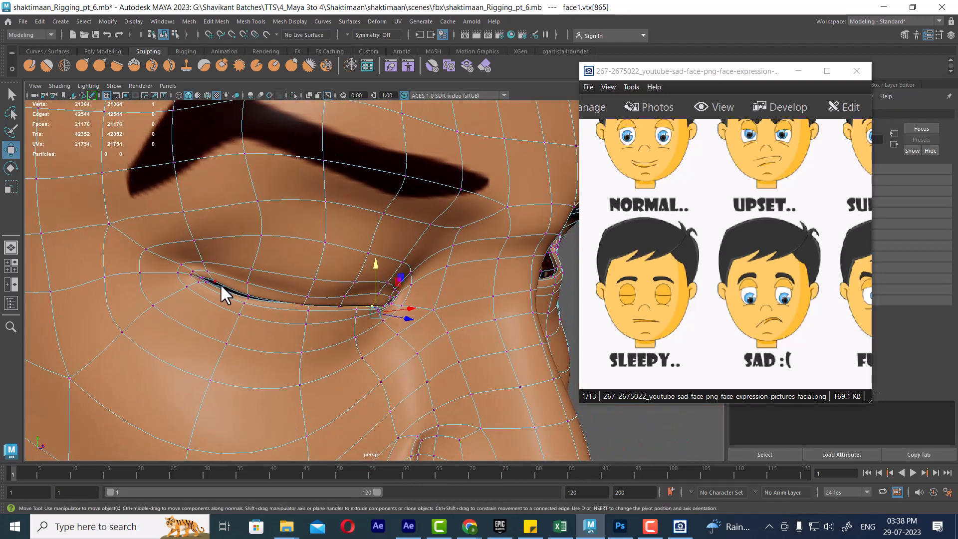
pyautogui.click(213, 279)
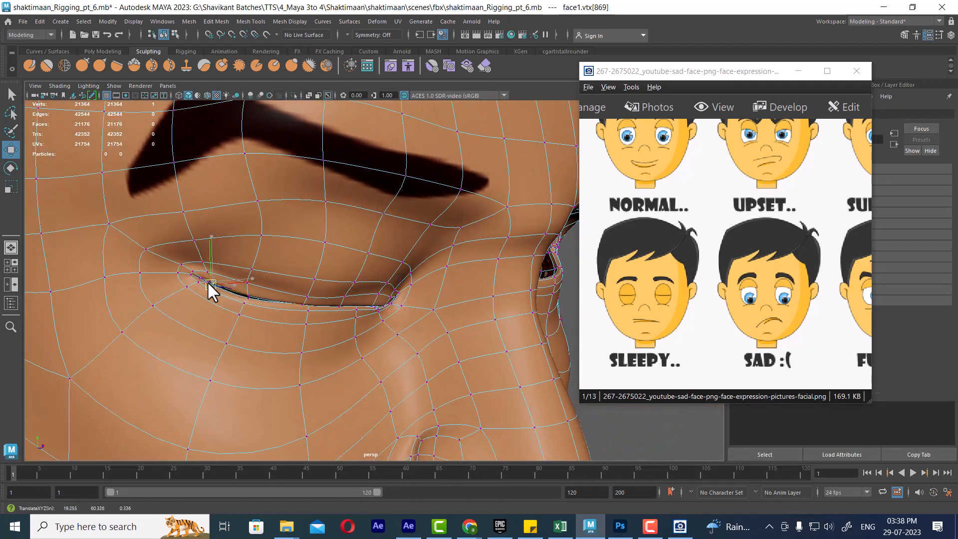
pyautogui.scroll(5, 207, 280)
pyautogui.keyDown('alt'); pyautogui.moveTo(212, 336); pyautogui.dragTo(261, 333); pyautogui.keyUp('alt')
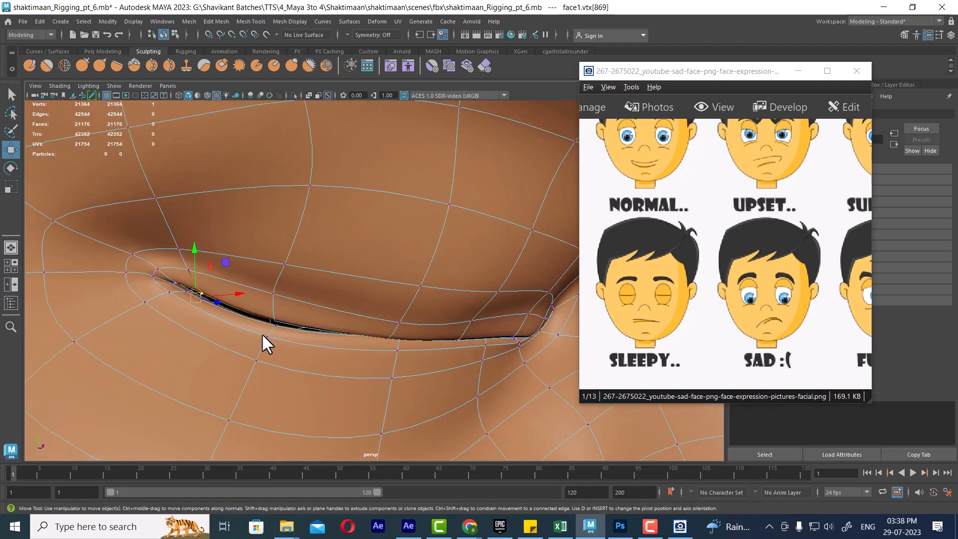
pyautogui.keyDown('shift'); pyautogui.click(274, 321); pyautogui.keyUp('shift')
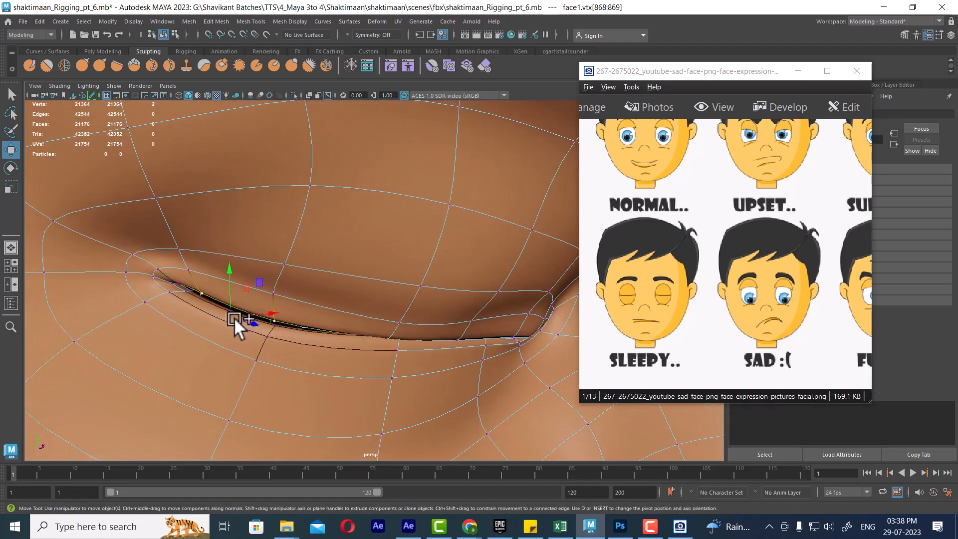
pyautogui.moveTo(233, 318); pyautogui.dragTo(230, 322)
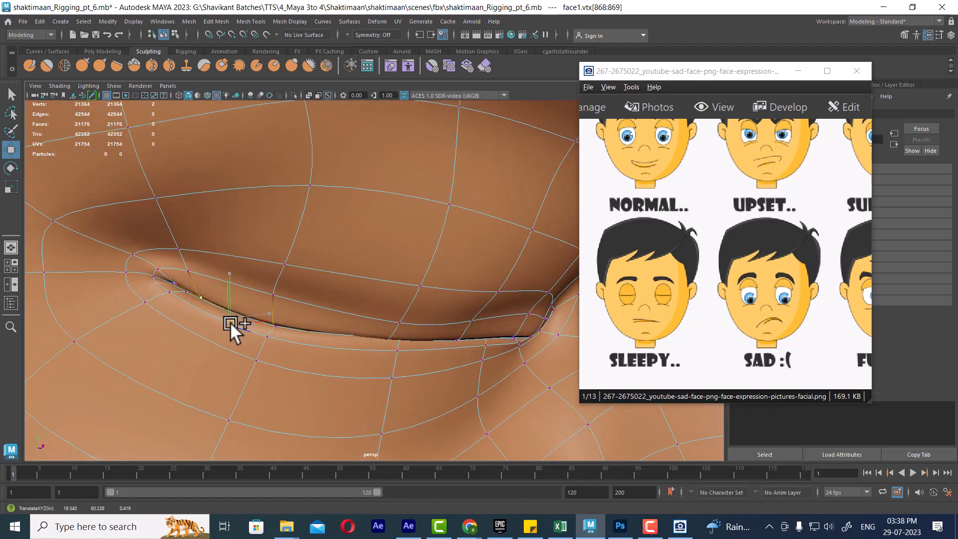
# Step: Work through the upper-lid vertices of the closed right eye from the side, and return the head to object mode
pyautogui.keyDown('alt'); pyautogui.moveTo(319, 347); pyautogui.dragTo(364, 318); pyautogui.keyUp('alt')
pyautogui.click(262, 262)
pyautogui.keyDown('shift'); pyautogui.click(190, 246); pyautogui.keyUp('shift')
pyautogui.click(247, 226)
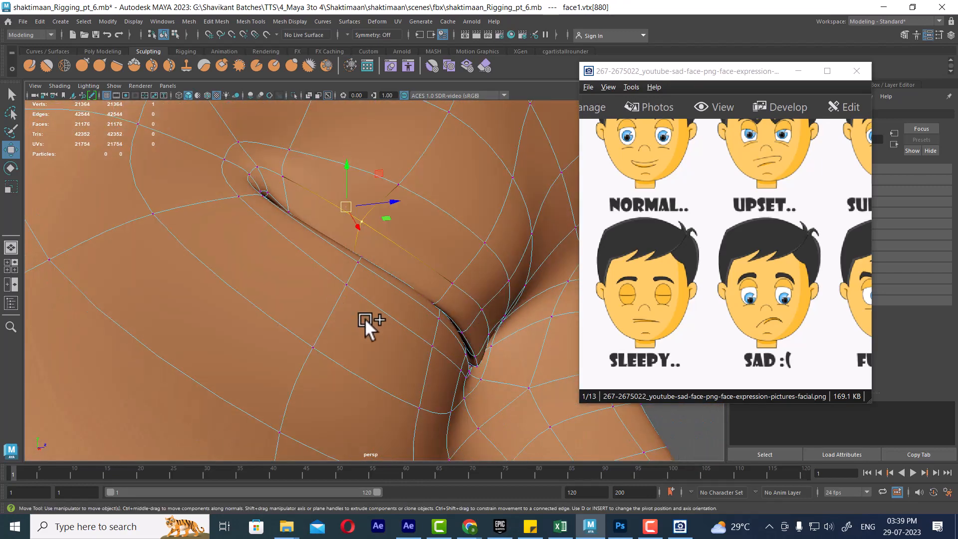
pyautogui.keyDown('alt'); pyautogui.moveTo(364, 318); pyautogui.dragTo(286, 229, button='right'); pyautogui.keyUp('alt')
pyautogui.keyDown('alt'); pyautogui.moveTo(286, 230); pyautogui.dragTo(361, 239); pyautogui.keyUp('alt')
pyautogui.moveTo(361, 238); pyautogui.dragTo(399, 207, button='right')
# Step: Deselect the head and examine the closed right eye against the whole face
pyautogui.keyDown('alt'); pyautogui.moveTo(424, 286); pyautogui.dragTo(313, 255, button='right'); pyautogui.keyUp('alt')
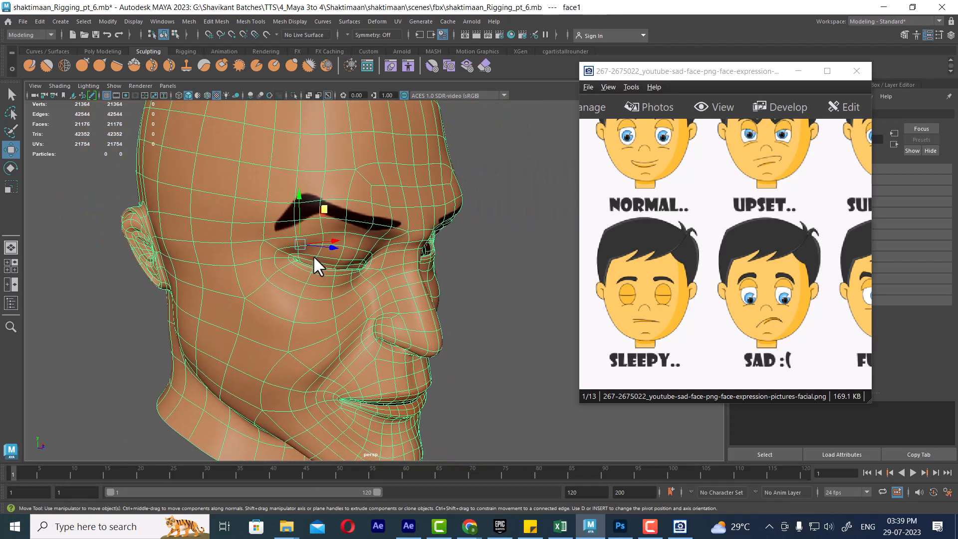
pyautogui.keyDown('alt'); pyautogui.moveTo(313, 256); pyautogui.dragTo(389, 345); pyautogui.keyUp('alt')
pyautogui.keyDown('alt'); pyautogui.moveTo(389, 345); pyautogui.dragTo(327, 340, button='right'); pyautogui.keyUp('alt')
pyautogui.keyDown('alt'); pyautogui.moveTo(327, 340); pyautogui.dragTo(368, 382); pyautogui.keyUp('alt')
pyautogui.keyDown('alt'); pyautogui.moveTo(368, 382); pyautogui.dragTo(350, 378, button='middle'); pyautogui.keyUp('alt')
pyautogui.click(423, 404)
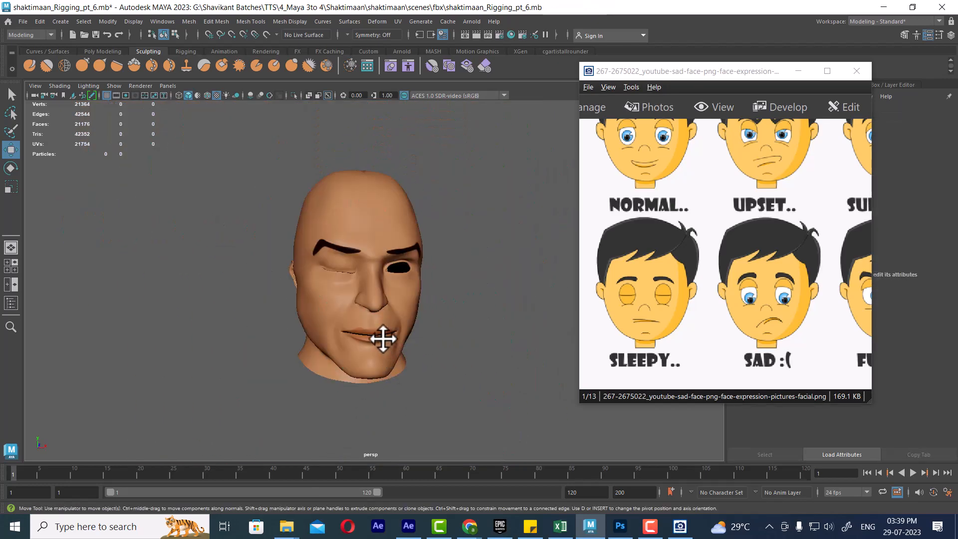
# Step: Turn off isolation of the winking head and select the open-eyed head in the row above it
pyautogui.click(390, 343)
pyautogui.hotkey('ctrl', '1')
pyautogui.keyDown('alt'); pyautogui.moveTo(406, 291); pyautogui.dragTo(374, 494, button='middle'); pyautogui.keyUp('alt')
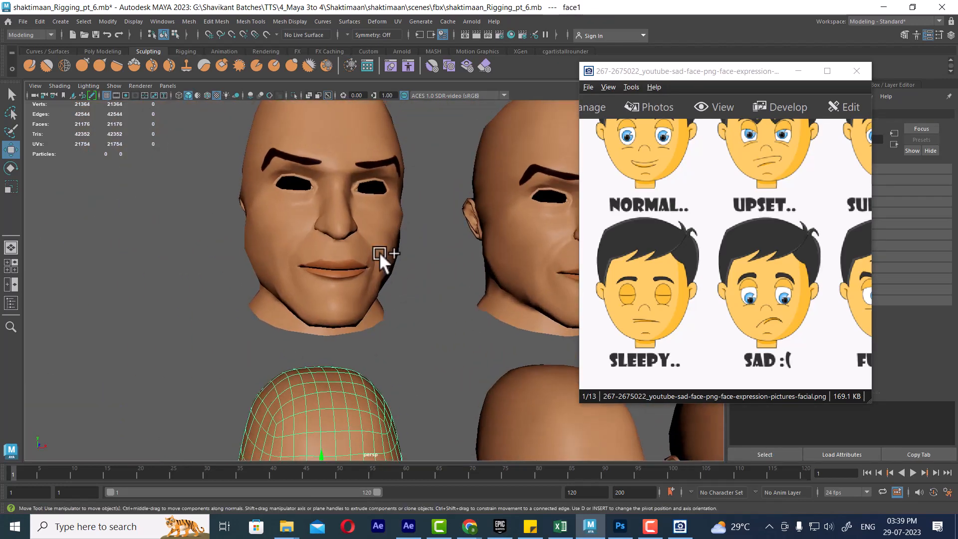
pyautogui.click(379, 252)
pyautogui.keyDown('alt'); pyautogui.moveTo(379, 253); pyautogui.dragTo(366, 258); pyautogui.keyUp('alt')
pyautogui.keyDown('alt'); pyautogui.moveTo(366, 257); pyautogui.dragTo(352, 314, button='middle'); pyautogui.keyUp('alt')
pyautogui.keyDown('alt'); pyautogui.moveTo(351, 315); pyautogui.dragTo(319, 283, button='right'); pyautogui.keyUp('alt')
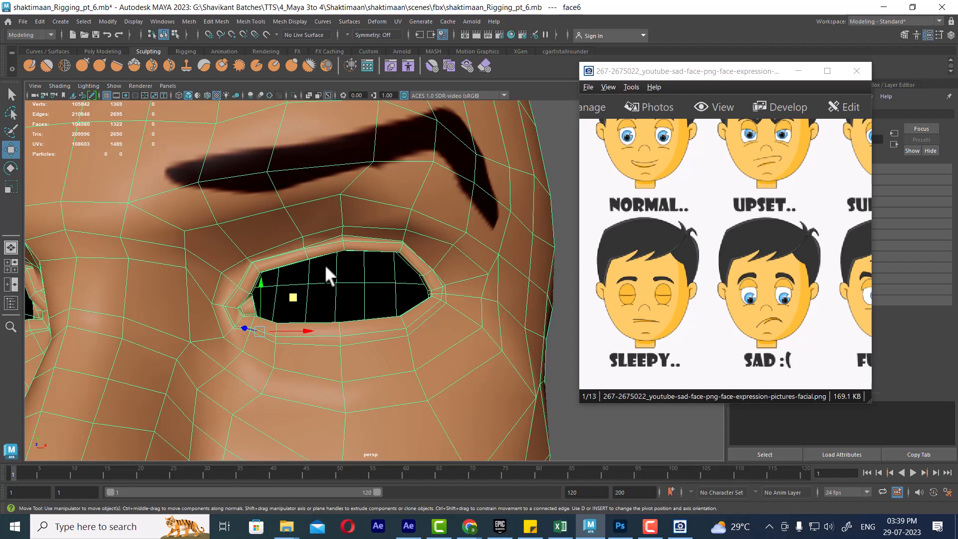
# Step: Switch the open-eyed head to vertex editing and select the vertex above the inner corner of its left eye
pyautogui.keyDown('alt'); pyautogui.moveTo(326, 269); pyautogui.dragTo(307, 301); pyautogui.keyUp('alt')
pyautogui.keyDown('alt'); pyautogui.moveTo(307, 301); pyautogui.dragTo(94, 154, button='right'); pyautogui.keyUp('alt')
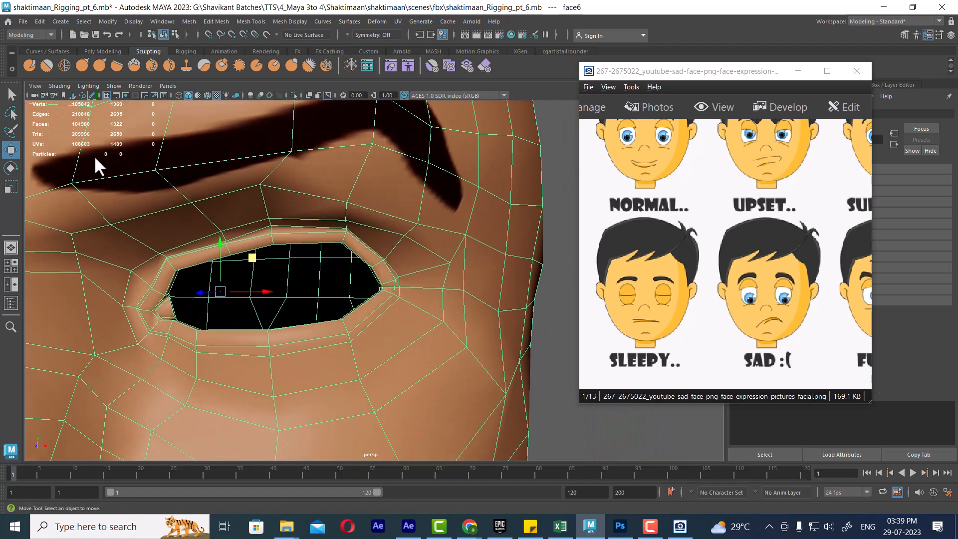
pyautogui.click(163, 260)
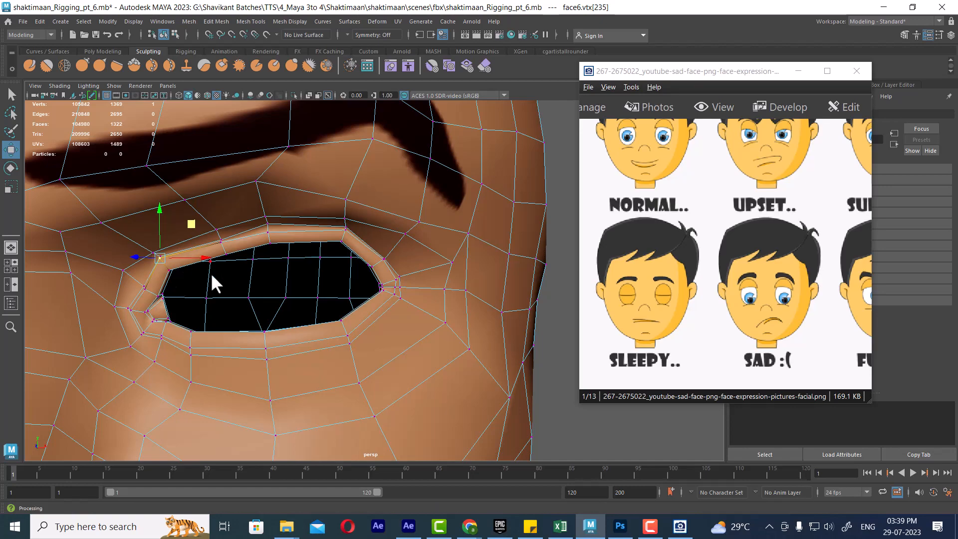
pyautogui.keyDown('alt'); pyautogui.moveTo(302, 291); pyautogui.dragTo(259, 210, button='right'); pyautogui.keyUp('alt')
pyautogui.keyDown('alt'); pyautogui.moveTo(259, 211); pyautogui.dragTo(339, 247); pyautogui.keyUp('alt')
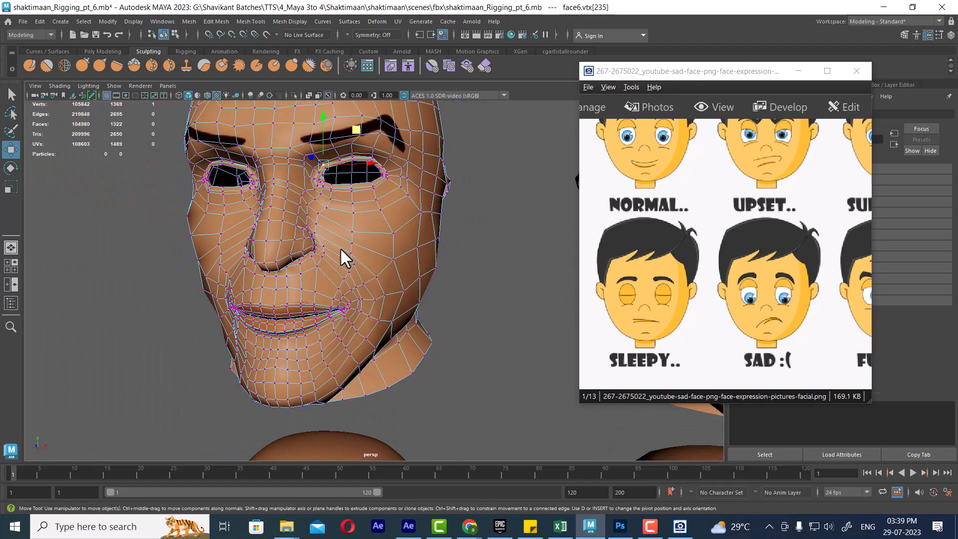
pyautogui.keyDown('alt'); pyautogui.moveTo(340, 247); pyautogui.dragTo(319, 344, button='middle'); pyautogui.keyUp('alt')
pyautogui.keyDown('alt'); pyautogui.moveTo(280, 279); pyautogui.dragTo(359, 349, button='right'); pyautogui.keyUp('alt')
pyautogui.keyDown('alt'); pyautogui.moveTo(310, 319); pyautogui.dragTo(274, 294); pyautogui.keyUp('alt')
pyautogui.keyDown('alt'); pyautogui.moveTo(274, 295); pyautogui.dragTo(382, 412, button='right'); pyautogui.keyUp('alt')
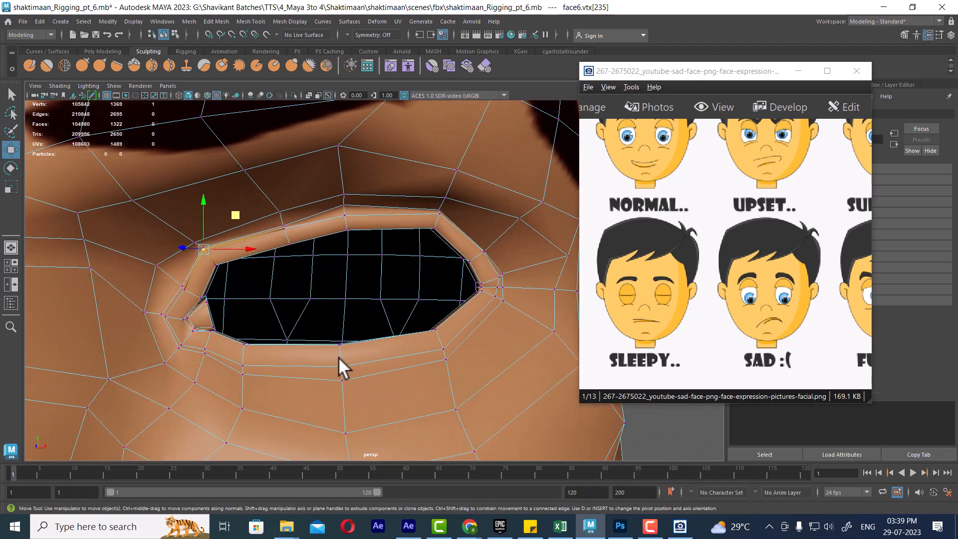
pyautogui.keyDown('alt'); pyautogui.moveTo(292, 241); pyautogui.dragTo(355, 392, button='middle'); pyautogui.keyUp('alt')
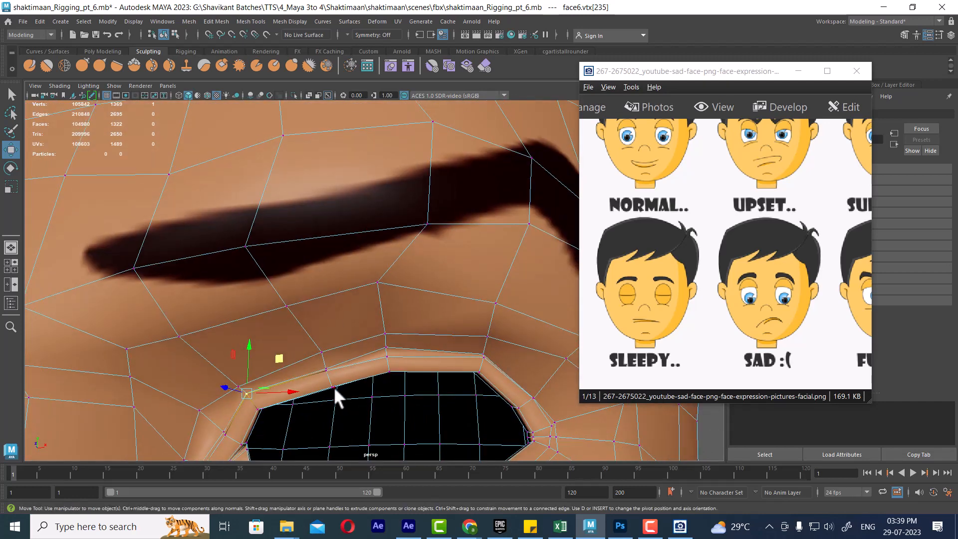
# Step: Select the five rim vertices along the left eye's upper lid and lower them with soft selection
pyautogui.click(332, 386)
pyautogui.press('f')
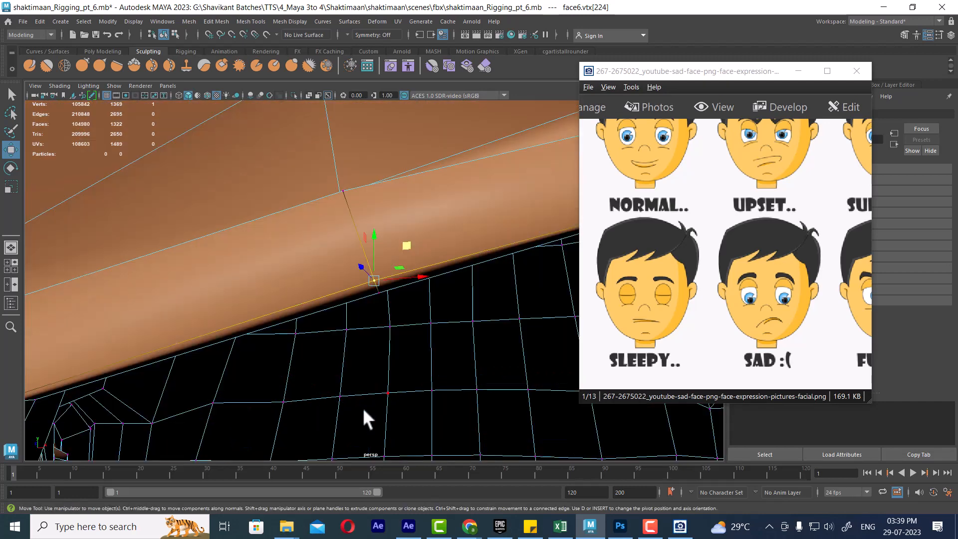
pyautogui.keyDown('alt'); pyautogui.moveTo(362, 407); pyautogui.dragTo(492, 488, button='right'); pyautogui.keyUp('alt')
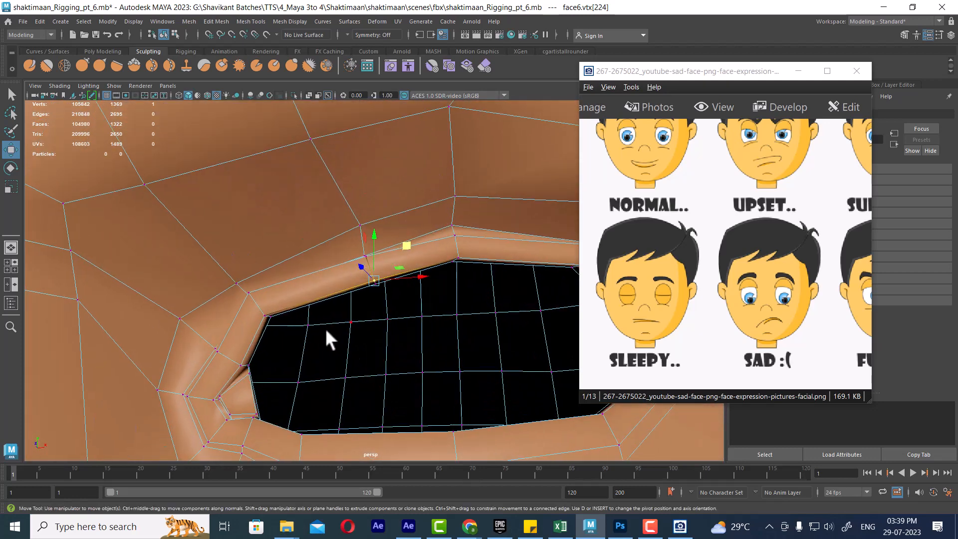
pyautogui.keyDown('shift'); pyautogui.click(266, 316); pyautogui.keyUp('shift')
pyautogui.keyDown('alt'); pyautogui.moveTo(291, 336); pyautogui.dragTo(326, 304); pyautogui.keyUp('alt')
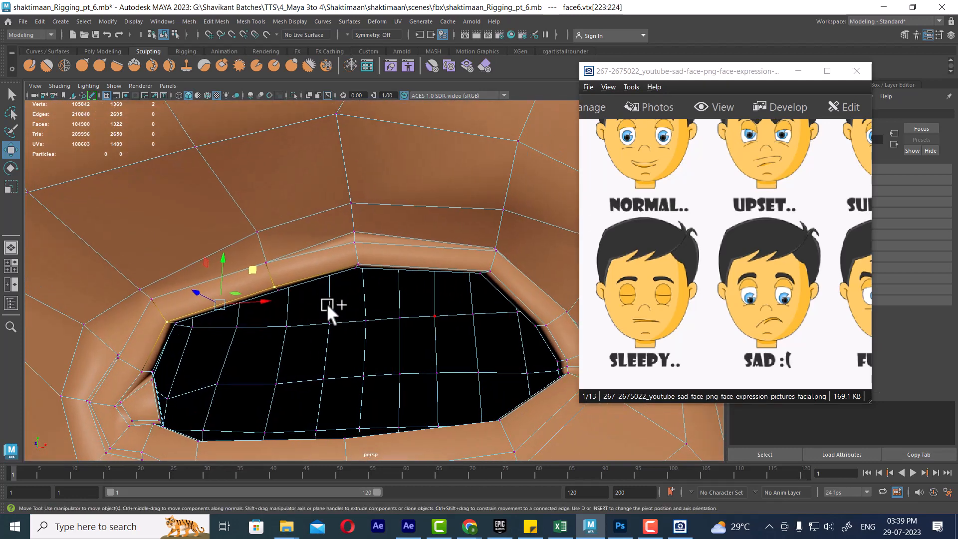
pyautogui.keyDown('shift'); pyautogui.click(357, 263); pyautogui.keyUp('shift')
pyautogui.keyDown('shift'); pyautogui.click(489, 271); pyautogui.keyUp('shift')
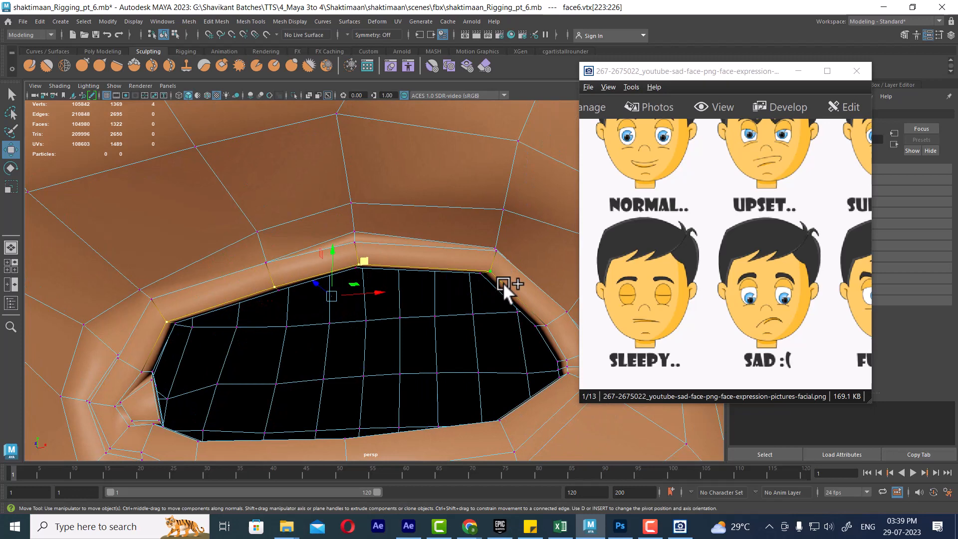
pyautogui.keyDown('shift'); pyautogui.click(545, 322); pyautogui.keyUp('shift')
pyautogui.keyDown('alt'); pyautogui.moveTo(544, 322); pyautogui.dragTo(378, 236); pyautogui.keyUp('alt')
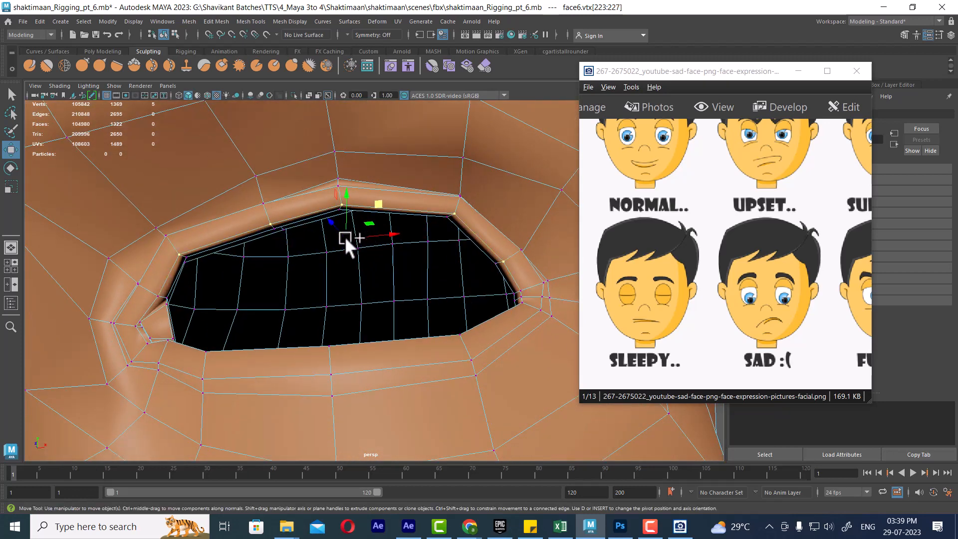
pyautogui.press('b')
pyautogui.moveTo(356, 239)
pyautogui.mouseDown()
pyautogui.moveTo(364, 236)
pyautogui.moveTo(348, 240)
pyautogui.moveTo(351, 253)
pyautogui.mouseUp()
pyautogui.moveTo(351, 273); pyautogui.dragTo(350, 275)
# Step: Drop the outermost rim vertex from the selection, add the one at the inner corner, and lower the upper lid further
pyautogui.keyDown('ctrl'); pyautogui.moveTo(522, 266); pyautogui.dragTo(486, 331); pyautogui.keyUp('ctrl')
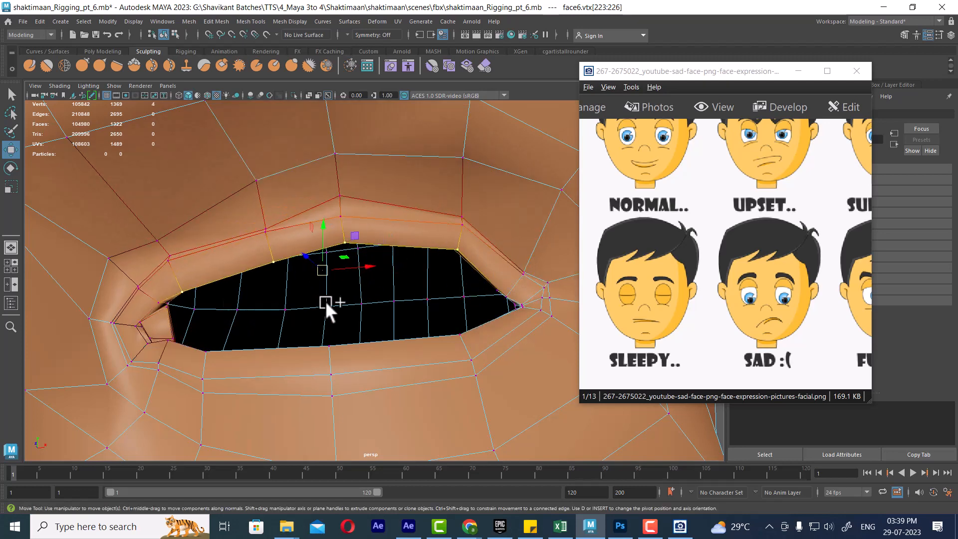
pyautogui.keyDown('alt'); pyautogui.moveTo(190, 303); pyautogui.dragTo(165, 315); pyautogui.keyUp('alt')
pyautogui.keyDown('shift'); pyautogui.click(163, 307); pyautogui.keyUp('shift')
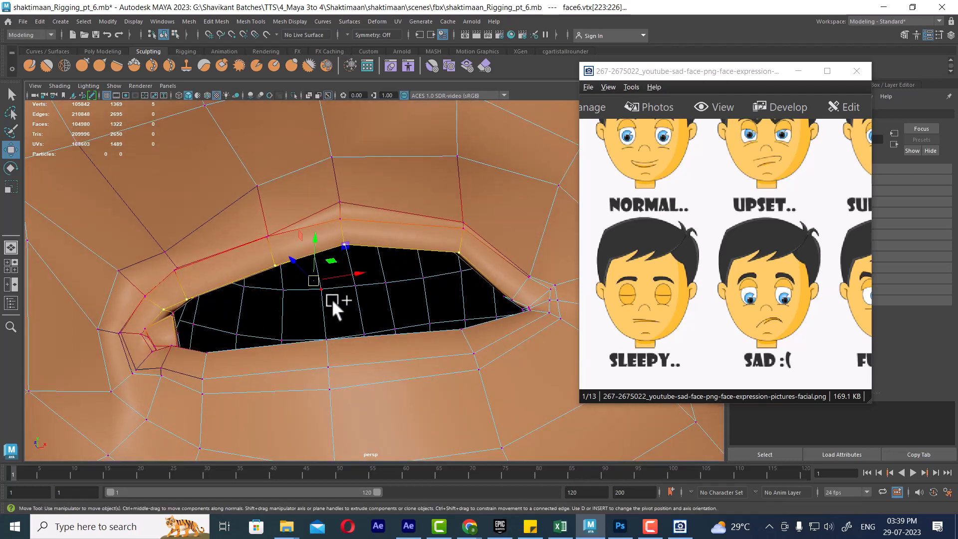
pyautogui.moveTo(318, 283); pyautogui.dragTo(334, 312)
# Step: Keep only the three outer vertices of the upper-lid selection and lower them toward the left eye's lower lid
pyautogui.keyDown('ctrl'); pyautogui.click(147, 313); pyautogui.keyUp('ctrl')
pyautogui.keyDown('ctrl'); pyautogui.moveTo(232, 393); pyautogui.dragTo(185, 320); pyautogui.keyUp('ctrl')
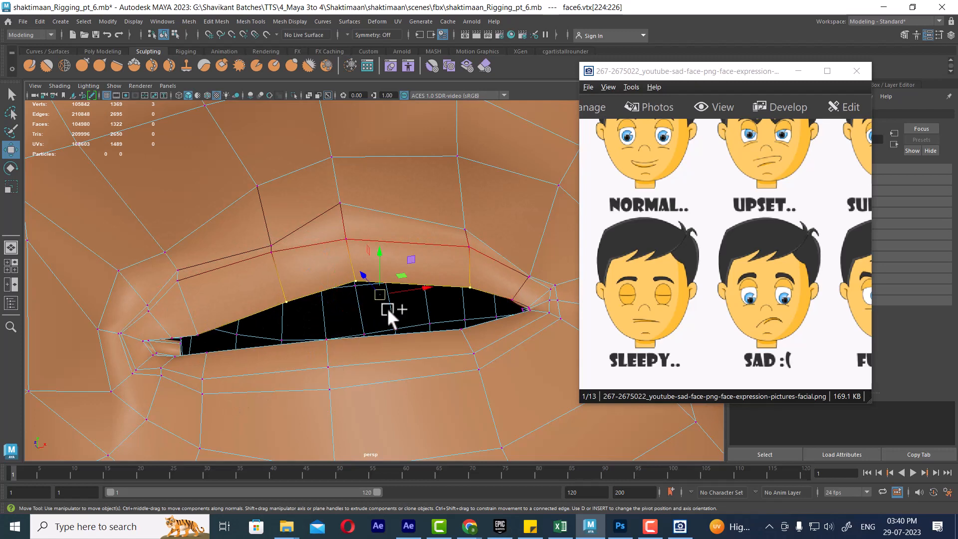
pyautogui.moveTo(388, 310); pyautogui.dragTo(381, 328)
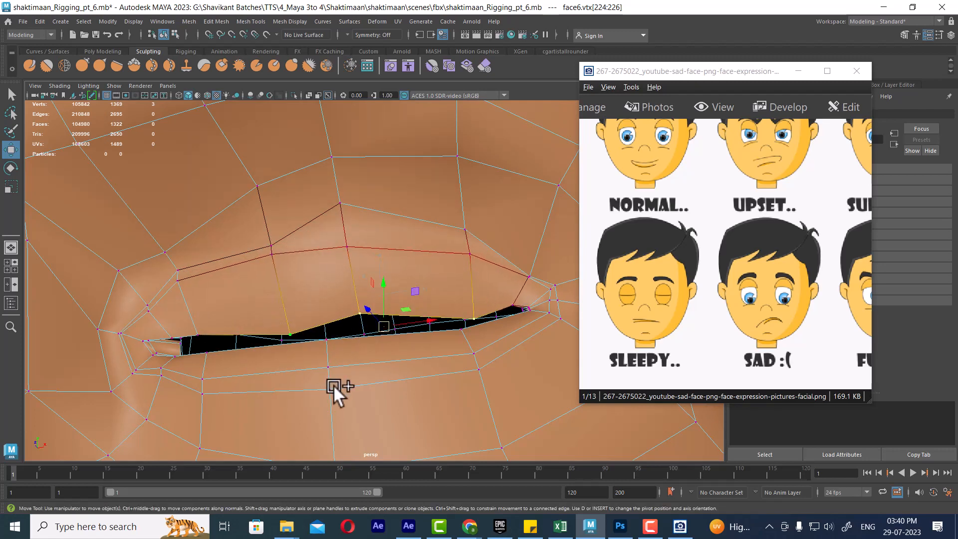
# Step: Lower individual vertices in the middle of the left upper lid's edge to even out its line
pyautogui.keyDown('ctrl'); pyautogui.moveTo(333, 385); pyautogui.dragTo(335, 385); pyautogui.keyUp('ctrl')
pyautogui.moveTo(420, 315); pyautogui.dragTo(420, 323)
pyautogui.keyDown('ctrl'); pyautogui.moveTo(351, 298); pyautogui.dragTo(359, 335); pyautogui.keyUp('ctrl')
pyautogui.click(357, 321)
pyautogui.click(346, 246)
pyautogui.keyDown('alt'); pyautogui.moveTo(380, 284); pyautogui.dragTo(336, 315); pyautogui.keyUp('alt')
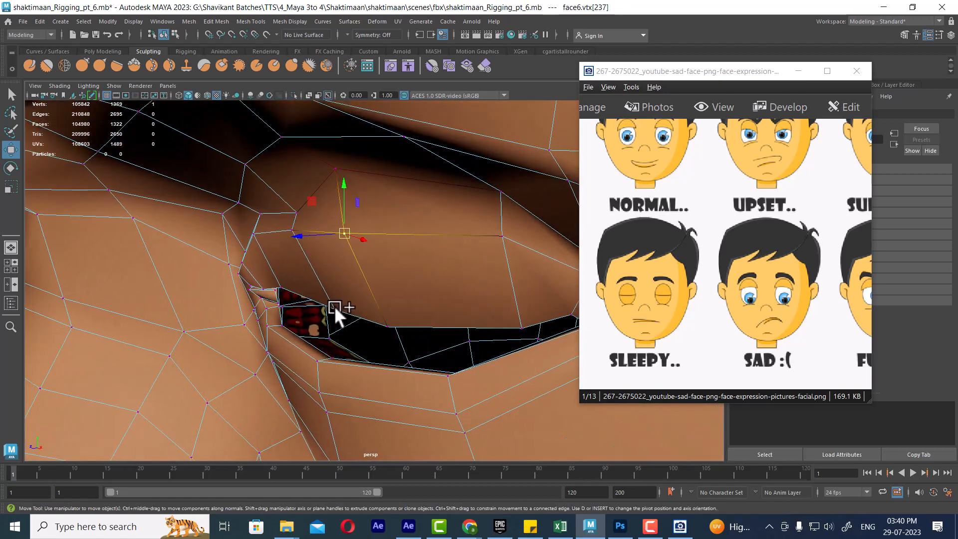
# Step: Try moving the five edge vertices of the left upper lid forward from the side, and undo the move
pyautogui.click(335, 309)
pyautogui.keyDown('shift'); pyautogui.click(391, 326); pyautogui.keyUp('shift')
pyautogui.keyDown('shift'); pyautogui.click(521, 325); pyautogui.keyUp('shift')
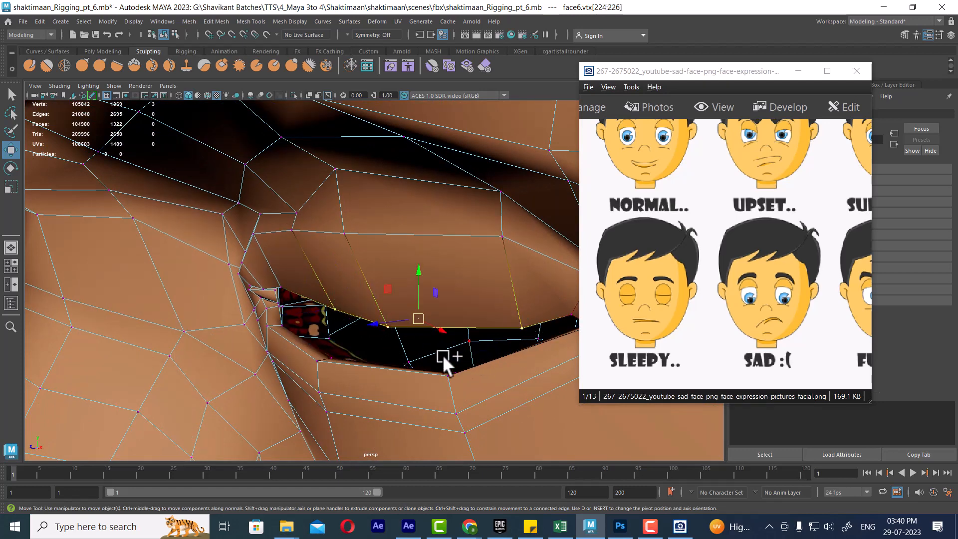
pyautogui.keyDown('alt'); pyautogui.moveTo(442, 355); pyautogui.dragTo(370, 361); pyautogui.keyUp('alt')
pyautogui.keyDown('shift'); pyautogui.click(195, 297); pyautogui.keyUp('shift')
pyautogui.keyDown('alt'); pyautogui.moveTo(195, 298); pyautogui.dragTo(227, 281); pyautogui.keyUp('alt')
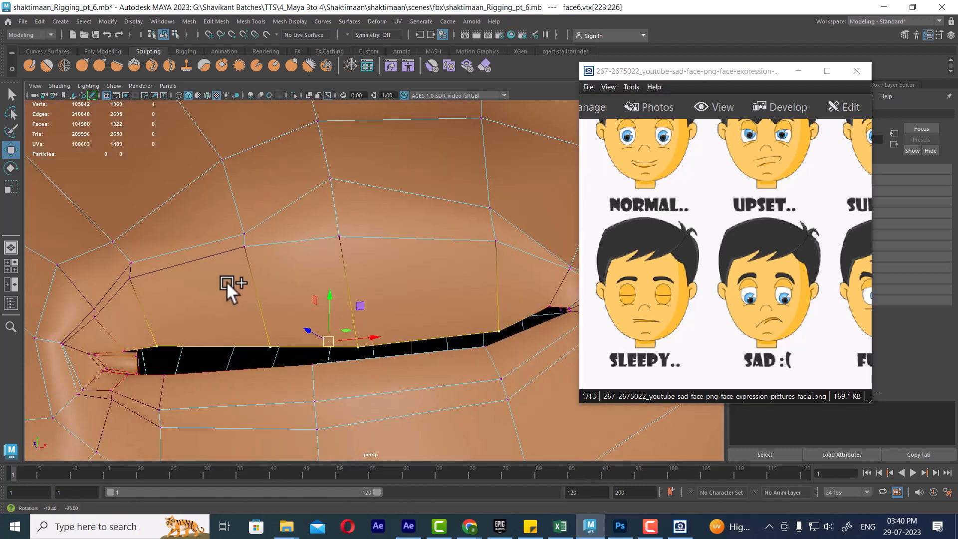
pyautogui.keyDown('shift'); pyautogui.click(125, 348); pyautogui.keyUp('shift')
pyautogui.keyDown('alt'); pyautogui.moveTo(193, 356); pyautogui.dragTo(414, 342); pyautogui.keyUp('alt')
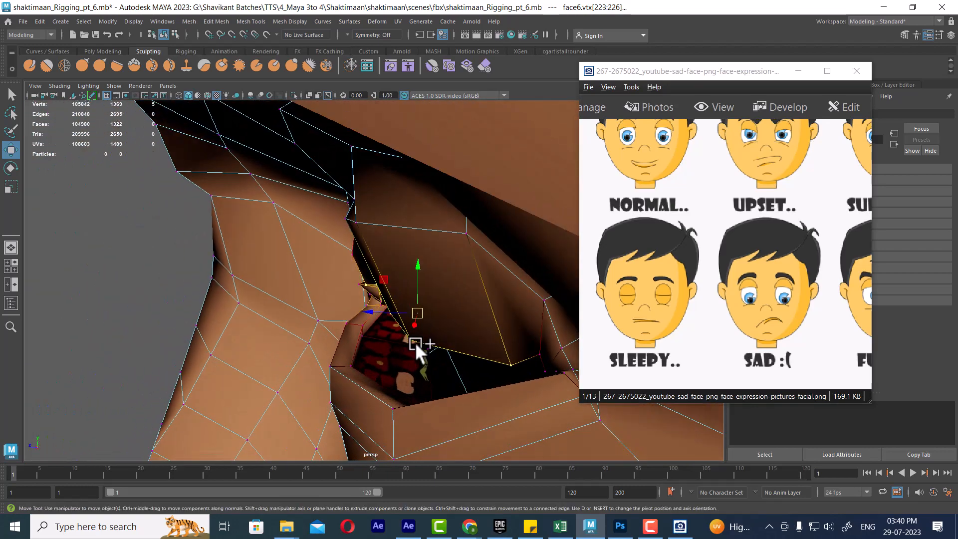
pyautogui.moveTo(415, 342); pyautogui.dragTo(354, 330, button='middle')
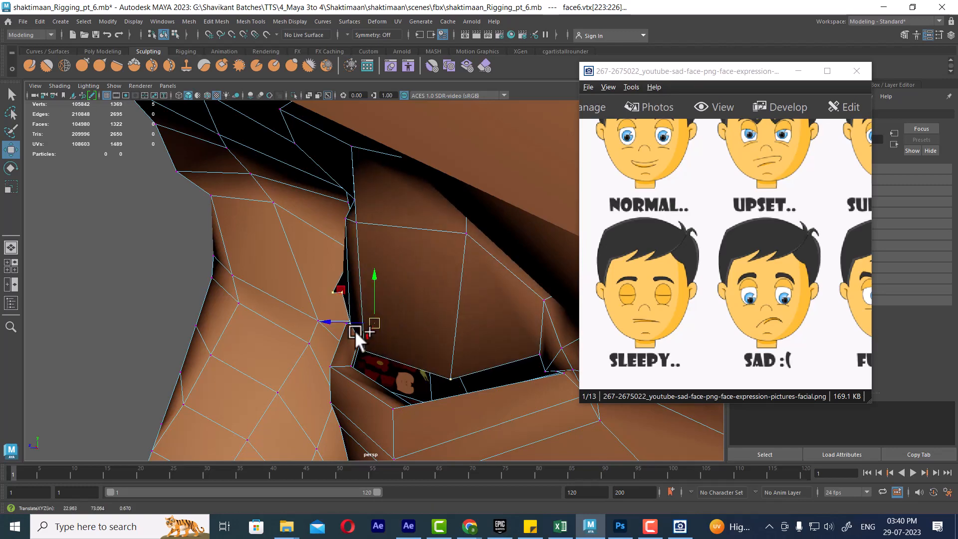
pyautogui.keyDown('alt'); pyautogui.moveTo(354, 330); pyautogui.dragTo(349, 411); pyautogui.keyUp('alt')
pyautogui.hotkey('ctrl', 'z')
# Step: Select the four vertices on the inner side of the left upper lid from inside the head and lower them to the lower lid
pyautogui.moveTo(385, 344)
pyautogui.keyDown('alt'); pyautogui.mouseDown()
pyautogui.moveTo(386, 388)
pyautogui.moveTo(360, 333)
pyautogui.moveTo(421, 346)
pyautogui.moveTo(409, 352)
pyautogui.moveTo(435, 359)
pyautogui.moveTo(389, 351)
pyautogui.moveTo(411, 368)
pyautogui.moveTo(406, 361)
pyautogui.moveTo(409, 379)
pyautogui.moveTo(426, 360)
pyautogui.mouseUp(); pyautogui.keyUp('alt')
pyautogui.press('b')
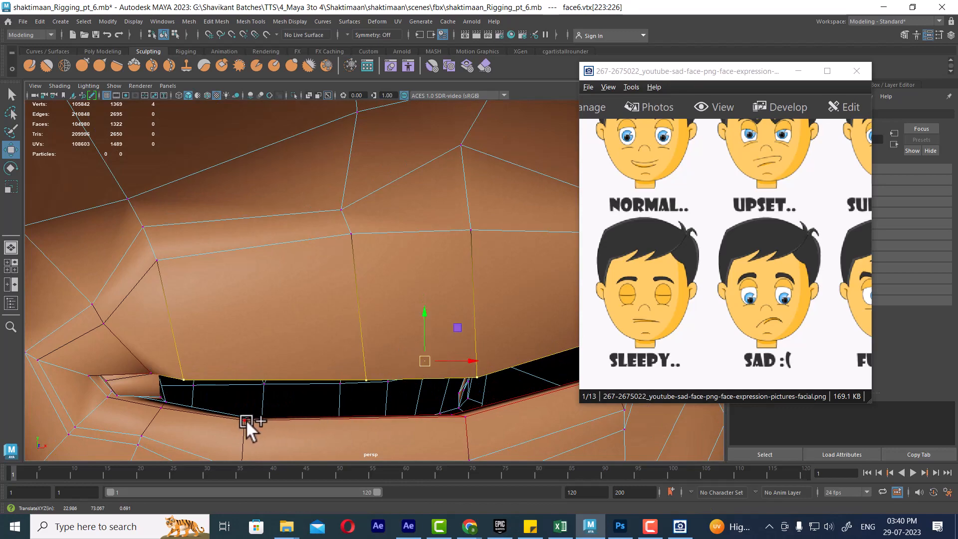
pyautogui.click(246, 420)
pyautogui.keyDown('alt'); pyautogui.moveTo(247, 418); pyautogui.dragTo(402, 348); pyautogui.keyUp('alt')
pyautogui.moveTo(496, 341); pyautogui.dragTo(268, 313)
pyautogui.keyDown('shift'); pyautogui.click(220, 277); pyautogui.keyUp('shift')
pyautogui.keyDown('alt'); pyautogui.moveTo(266, 313); pyautogui.dragTo(355, 315, button='middle'); pyautogui.keyUp('alt')
pyautogui.keyDown('shift'); pyautogui.click(131, 305); pyautogui.keyUp('shift')
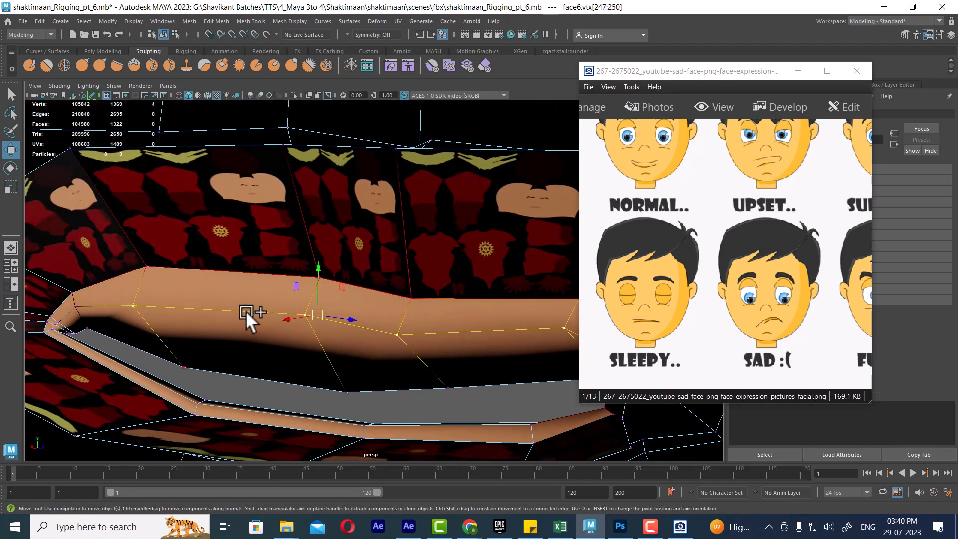
pyautogui.moveTo(314, 315); pyautogui.dragTo(300, 420)
# Step: Lower the middle inner vertex of the left upper lid slightly and adjust the inner vertex near the eye's corner
pyautogui.click(305, 391)
pyautogui.click(392, 419)
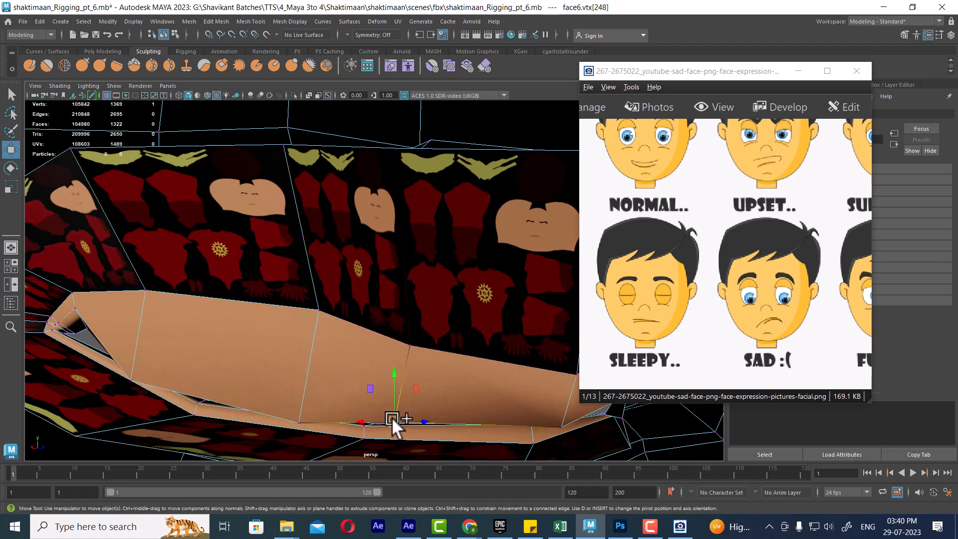
pyautogui.moveTo(393, 422); pyautogui.dragTo(393, 427)
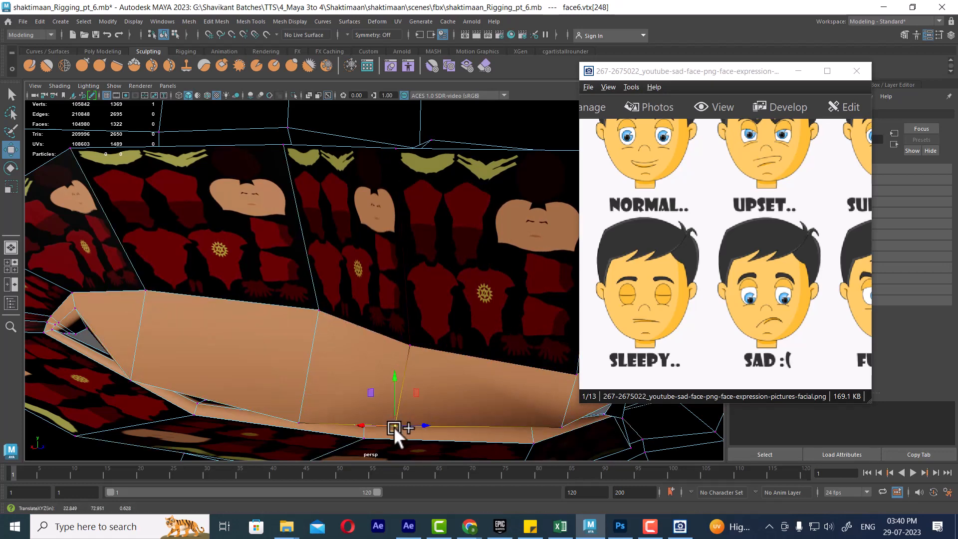
pyautogui.click(91, 322)
pyautogui.click(78, 327)
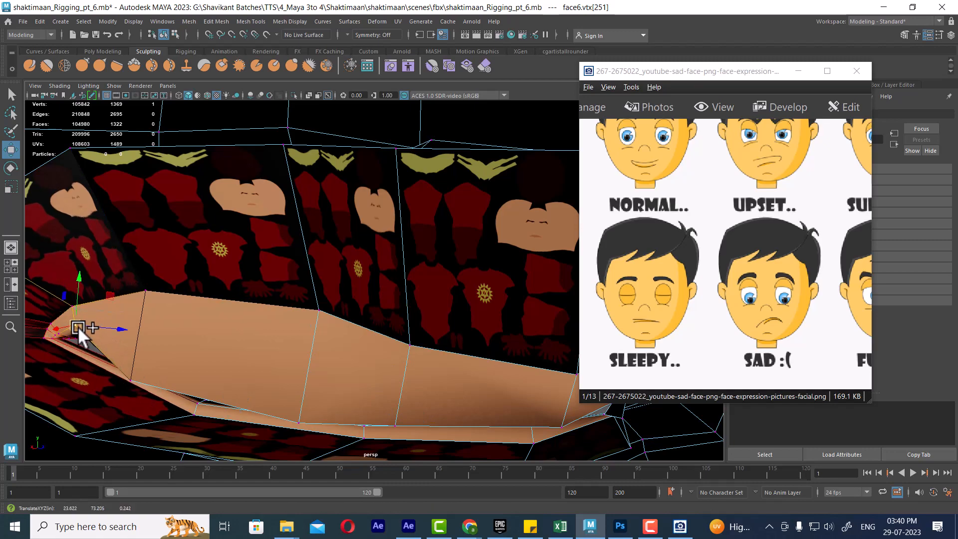
# Step: Lower the inner upper-lid vertex beside the left eye's corner onto the lower lid from inside the head
pyautogui.moveTo(80, 325); pyautogui.dragTo(69, 343)
pyautogui.keyDown('alt'); pyautogui.moveTo(180, 345); pyautogui.dragTo(335, 360); pyautogui.keyUp('alt')
pyautogui.keyDown('alt'); pyautogui.moveTo(335, 360); pyautogui.dragTo(343, 362, button='right'); pyautogui.keyUp('alt')
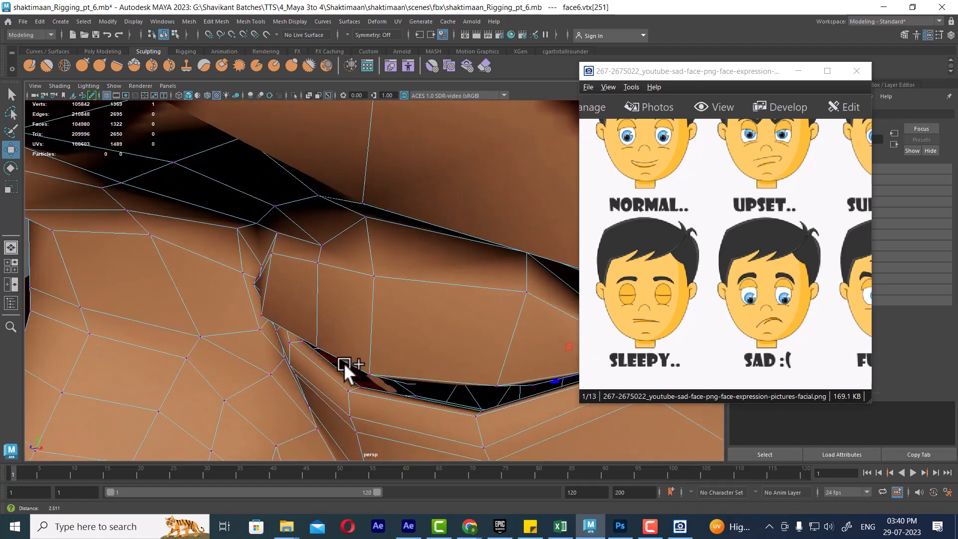
pyautogui.keyDown('alt'); pyautogui.moveTo(343, 363); pyautogui.dragTo(373, 342); pyautogui.keyUp('alt')
# Step: Select three edges along the crease of the left upper lid and move them forward and down from the side
pyautogui.moveTo(341, 235); pyautogui.dragTo(340, 202, button='right')
pyautogui.click(332, 358)
pyautogui.keyDown('alt'); pyautogui.moveTo(358, 363); pyautogui.dragTo(325, 372); pyautogui.keyUp('alt')
pyautogui.keyDown('shift'); pyautogui.click(376, 373); pyautogui.keyUp('shift')
pyautogui.keyDown('shift'); pyautogui.click(519, 345); pyautogui.keyUp('shift')
pyautogui.keyDown('alt'); pyautogui.moveTo(414, 378); pyautogui.dragTo(428, 349); pyautogui.keyUp('alt')
pyautogui.click(393, 231)
pyautogui.keyDown('shift'); pyautogui.click(307, 245); pyautogui.keyUp('shift')
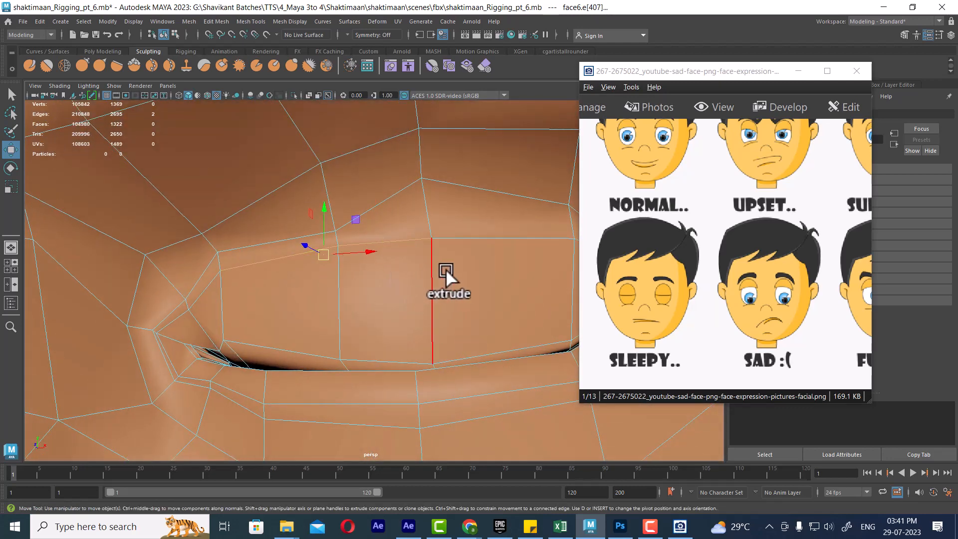
pyautogui.keyDown('alt'); pyautogui.moveTo(444, 268); pyautogui.dragTo(313, 288); pyautogui.keyUp('alt')
pyautogui.keyDown('shift'); pyautogui.click(360, 246); pyautogui.keyUp('shift')
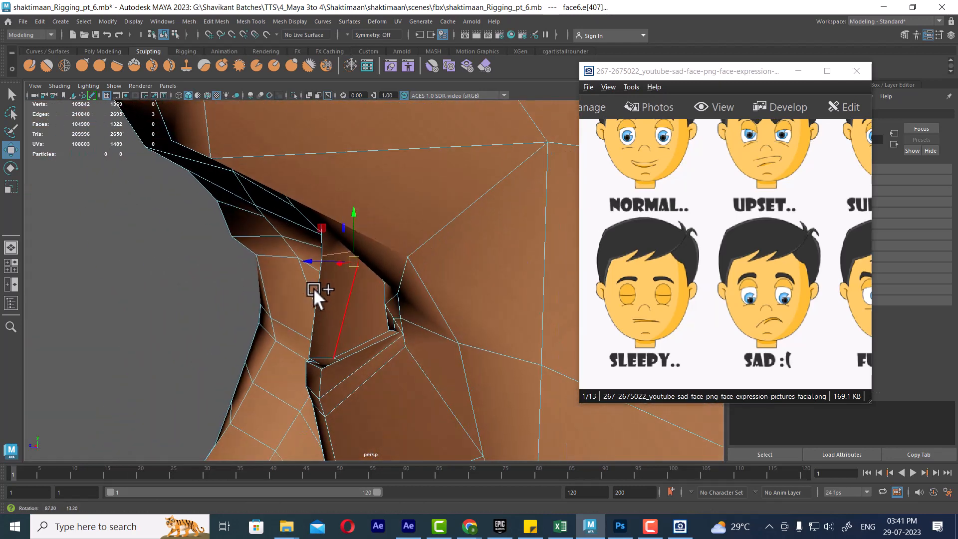
pyautogui.moveTo(350, 258); pyautogui.dragTo(316, 314)
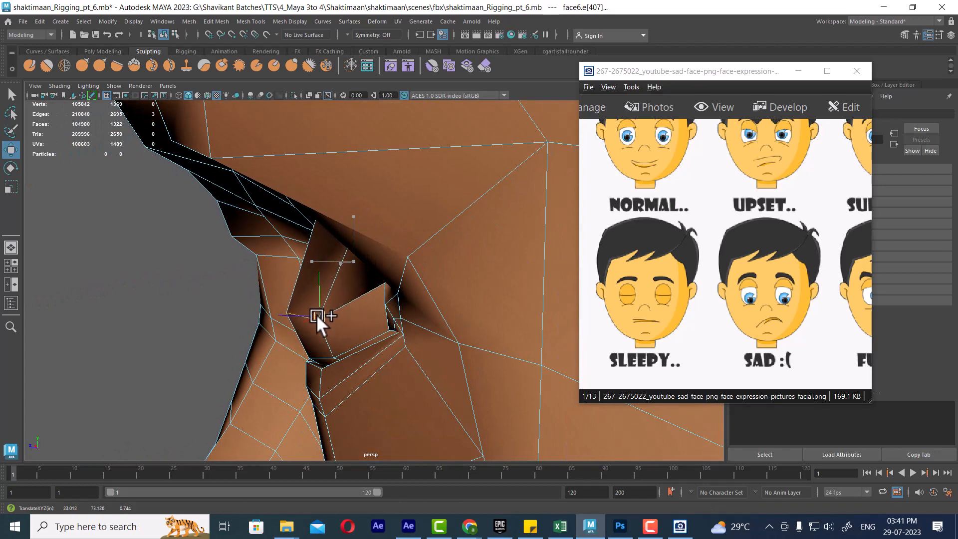
# Step: Select the edges of the fold above the left upper lid and move them downward
pyautogui.keyDown('alt'); pyautogui.moveTo(340, 277); pyautogui.dragTo(349, 213); pyautogui.keyUp('alt')
pyautogui.click(349, 213)
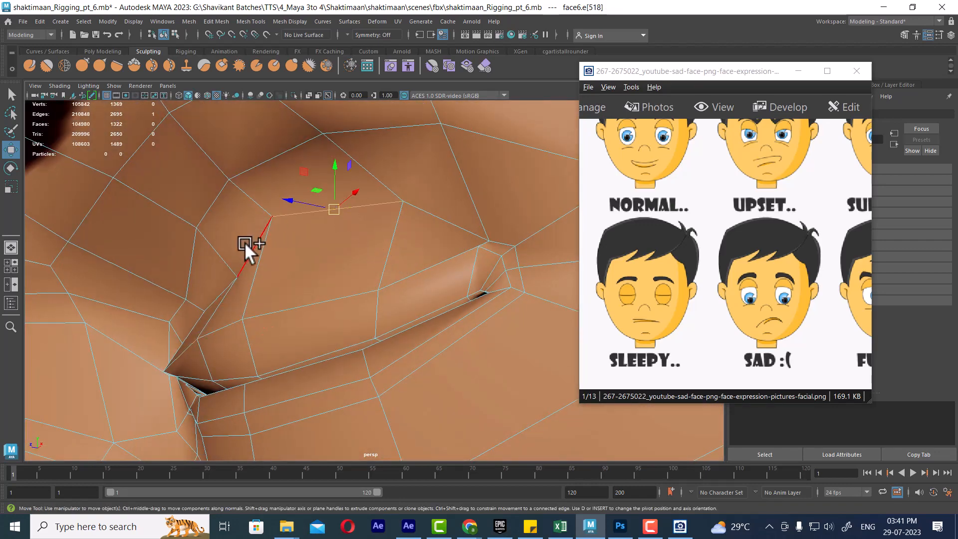
pyautogui.keyDown('shift'); pyautogui.click(244, 241); pyautogui.keyUp('shift')
pyautogui.keyDown('alt'); pyautogui.moveTo(244, 242); pyautogui.dragTo(304, 255); pyautogui.keyUp('alt')
pyautogui.moveTo(316, 215); pyautogui.dragTo(325, 278)
# Step: Switch to vertex editing with smooth preview and adjust single vertices of the left upper lid near the inner corner
pyautogui.moveTo(375, 229); pyautogui.dragTo(327, 229, button='right')
pyautogui.keyDown('alt'); pyautogui.moveTo(329, 233); pyautogui.dragTo(272, 261); pyautogui.keyUp('alt')
pyautogui.click(128, 276)
pyautogui.keyDown('alt'); pyautogui.moveTo(127, 276); pyautogui.dragTo(133, 310); pyautogui.keyUp('alt')
pyautogui.click(128, 315)
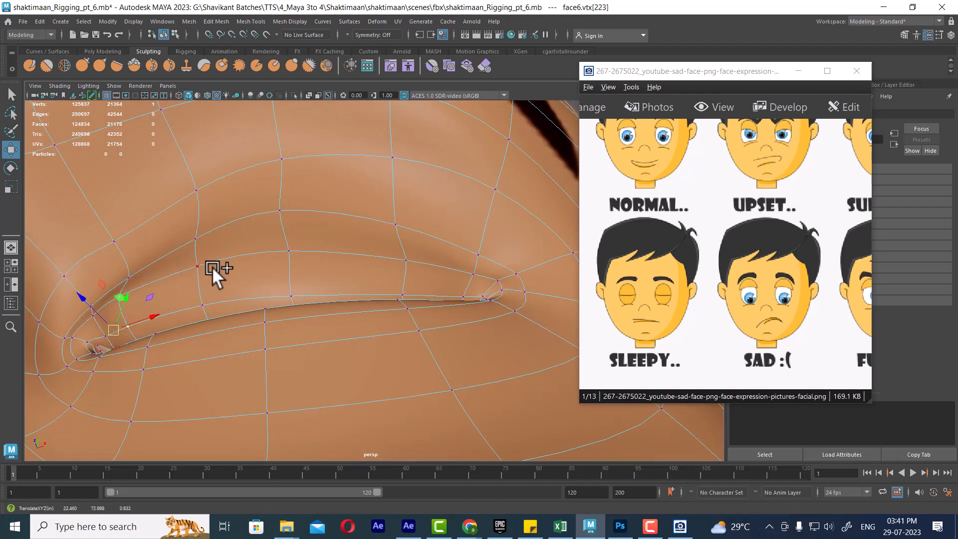
pyautogui.keyDown('alt'); pyautogui.moveTo(213, 271); pyautogui.dragTo(295, 325); pyautogui.keyUp('alt')
pyautogui.click(256, 267)
pyautogui.click(190, 356)
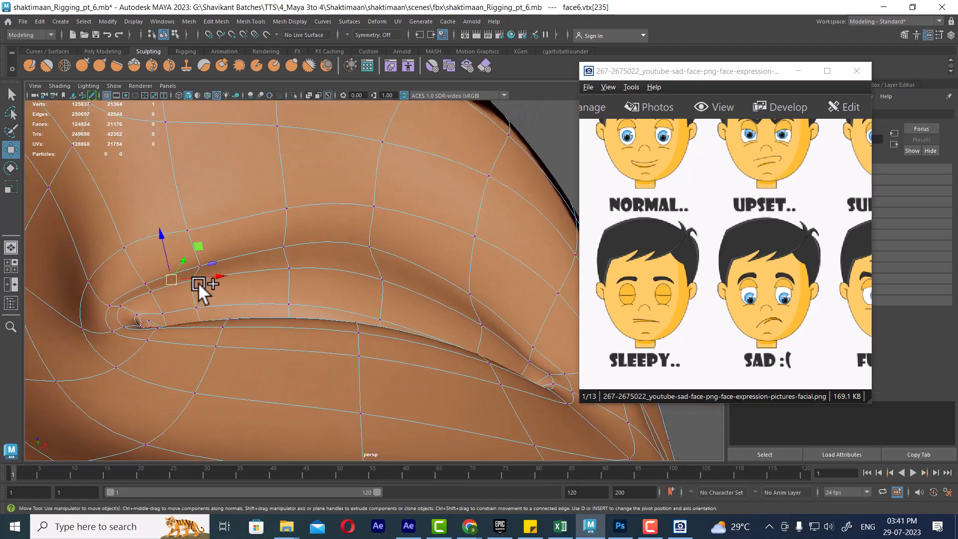
# Step: Select the four vertices along the left lower lid's edge and raise them slightly toward the upper lid
pyautogui.keyDown('alt'); pyautogui.moveTo(178, 290); pyautogui.dragTo(380, 349); pyautogui.keyUp('alt')
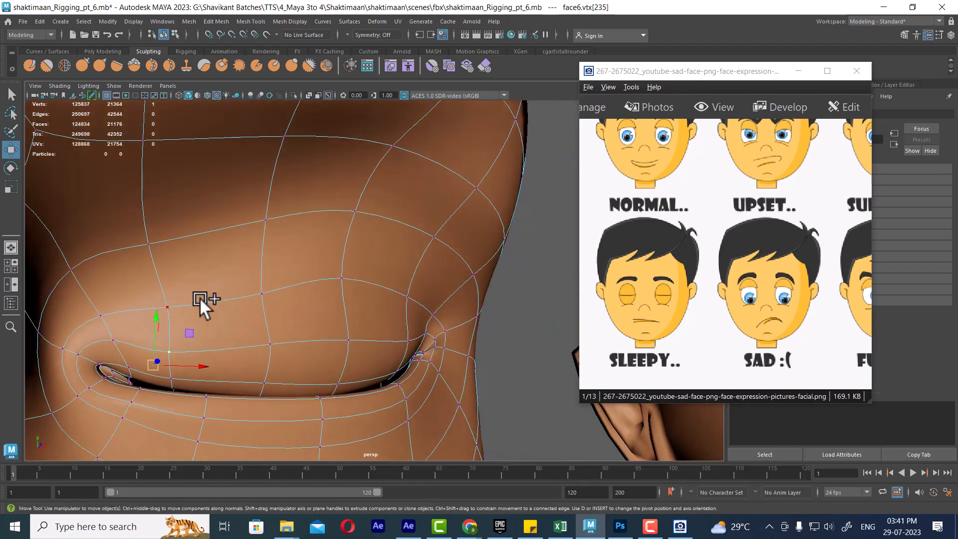
pyautogui.keyDown('alt'); pyautogui.moveTo(243, 398); pyautogui.dragTo(240, 363); pyautogui.keyUp('alt')
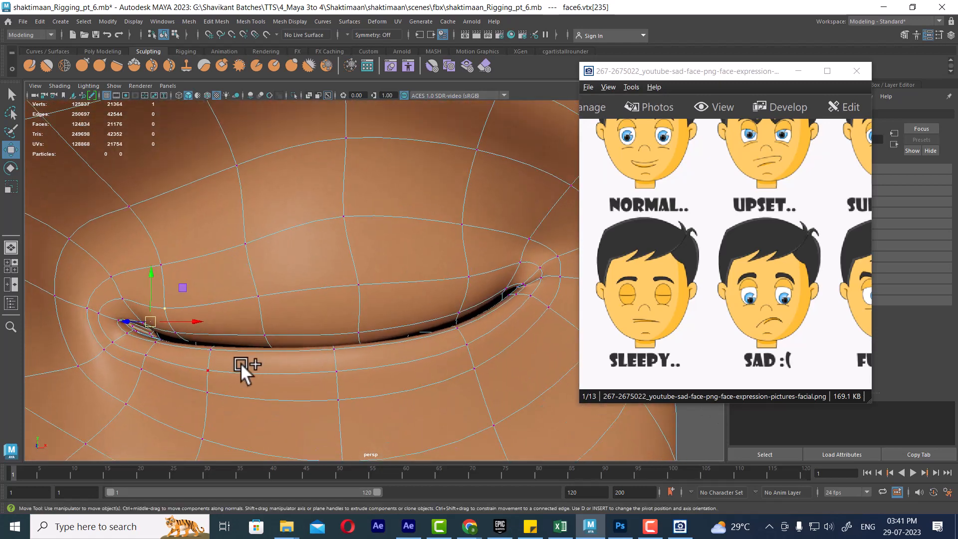
pyautogui.click(213, 349)
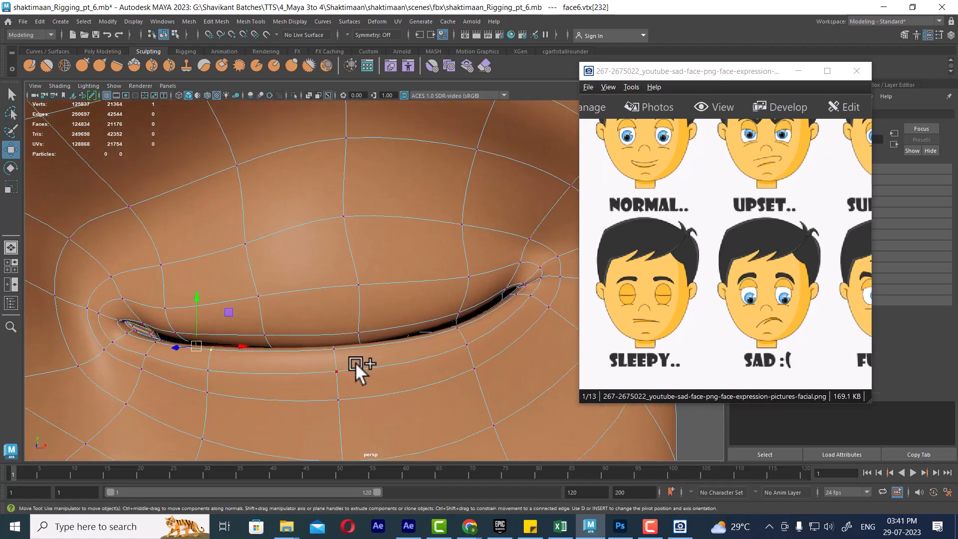
pyautogui.keyDown('shift'); pyautogui.click(458, 329); pyautogui.keyUp('shift')
pyautogui.keyDown('shift'); pyautogui.click(517, 294); pyautogui.keyUp('shift')
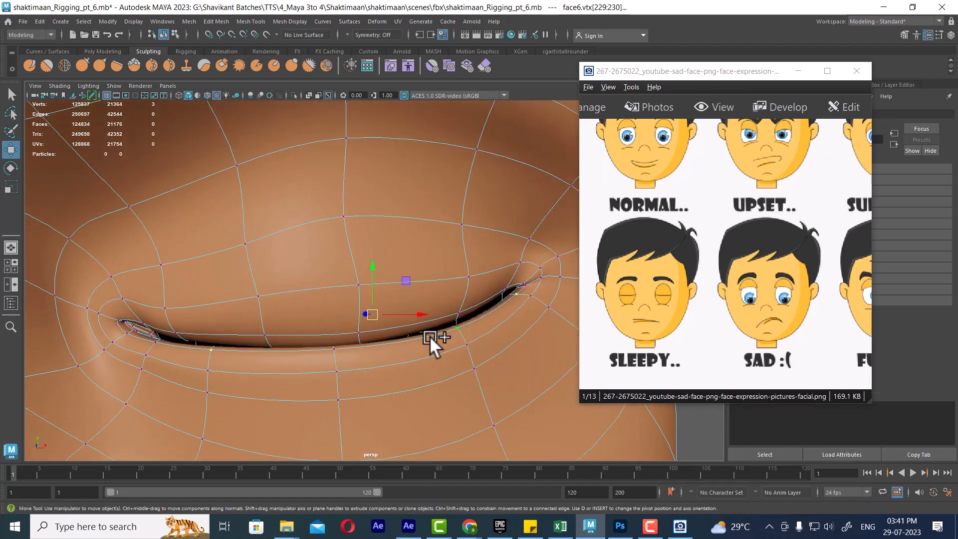
pyautogui.keyDown('shift'); pyautogui.click(335, 349); pyautogui.keyUp('shift')
pyautogui.moveTo(372, 315); pyautogui.dragTo(375, 306)
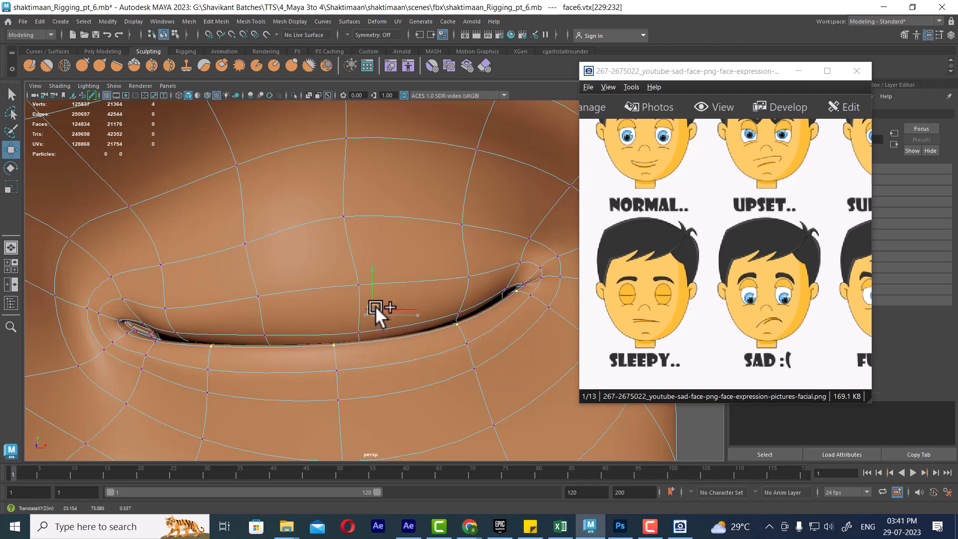
# Step: Adjust individual vertices on the lower lid's edge next to the left eye's inner corner to narrow the gap
pyautogui.keyDown('alt'); pyautogui.moveTo(151, 348); pyautogui.dragTo(166, 355); pyautogui.keyUp('alt')
pyautogui.click(172, 360)
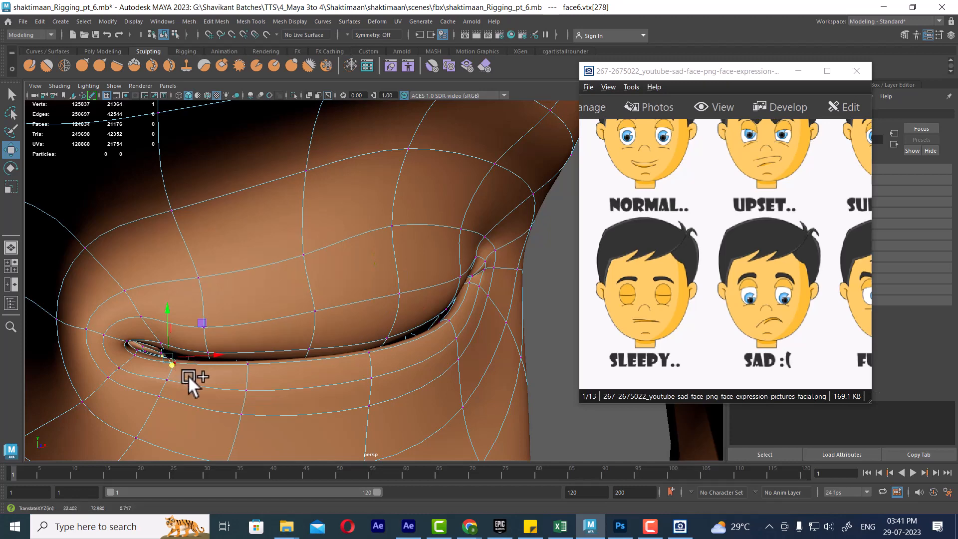
pyautogui.click(244, 393)
pyautogui.click(172, 362)
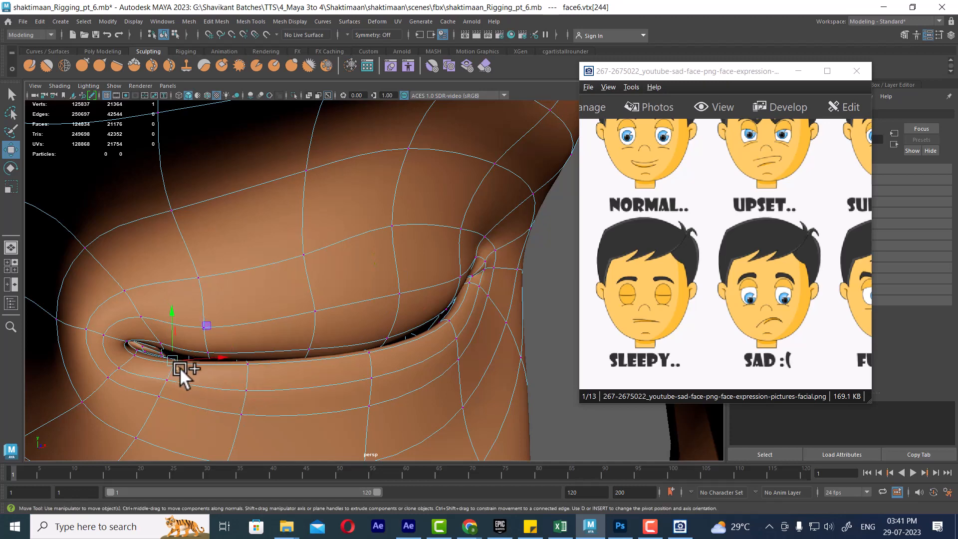
pyautogui.moveTo(172, 329); pyautogui.dragTo(176, 338)
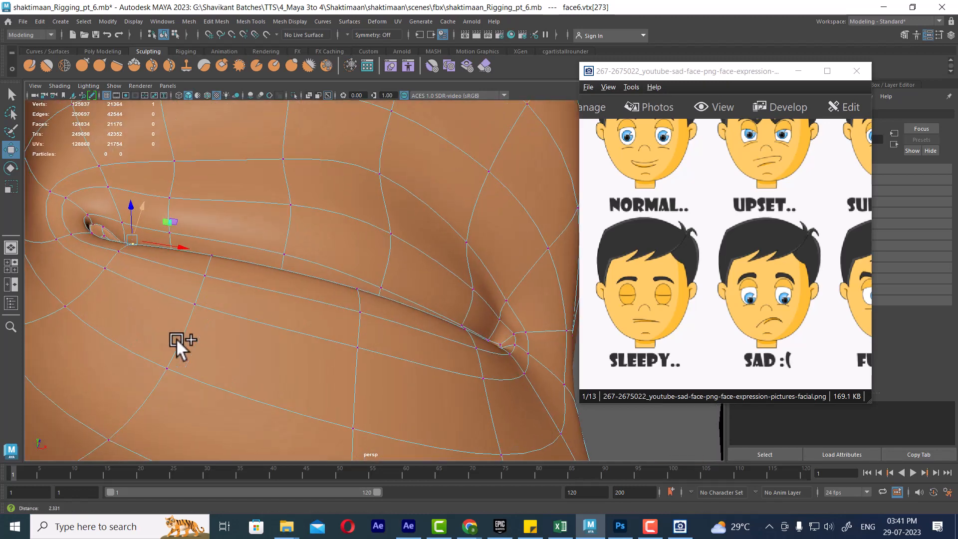
# Step: Select the upper-lid vertices at the left eye's inner corner and move them down to close the remaining gap
pyautogui.keyDown('alt'); pyautogui.moveTo(176, 339); pyautogui.dragTo(224, 367, button='middle'); pyautogui.keyUp('alt')
pyautogui.click(141, 274)
pyautogui.keyDown('alt'); pyautogui.moveTo(176, 285); pyautogui.dragTo(173, 357); pyautogui.keyUp('alt')
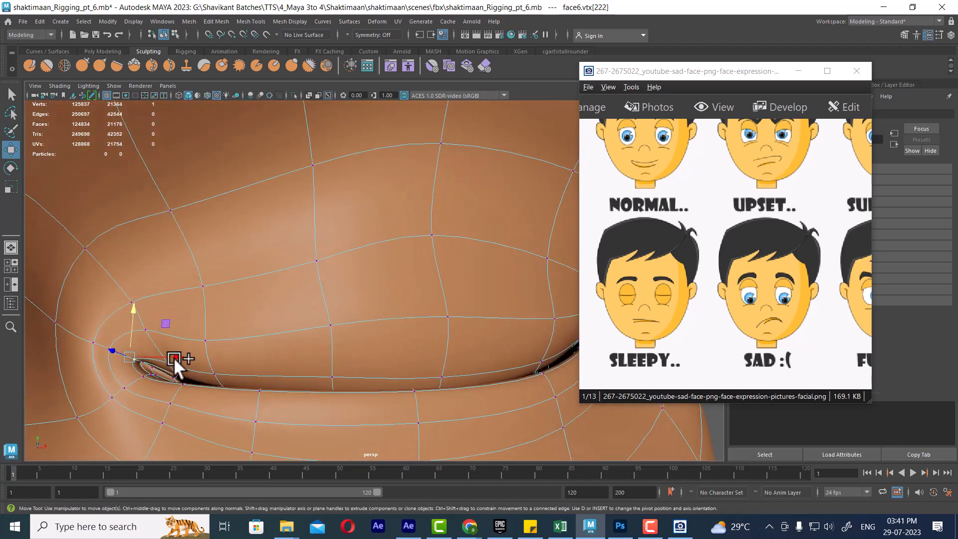
pyautogui.keyDown('alt'); pyautogui.moveTo(174, 357); pyautogui.dragTo(174, 420, button='right'); pyautogui.keyUp('alt')
pyautogui.keyDown('alt'); pyautogui.moveTo(173, 420); pyautogui.dragTo(260, 365, button='middle'); pyautogui.keyUp('alt')
pyautogui.keyDown('alt'); pyautogui.moveTo(259, 364); pyautogui.dragTo(276, 334, button='right'); pyautogui.keyUp('alt')
pyautogui.keyDown('alt'); pyautogui.moveTo(212, 335); pyautogui.dragTo(264, 313, button='middle'); pyautogui.keyUp('alt')
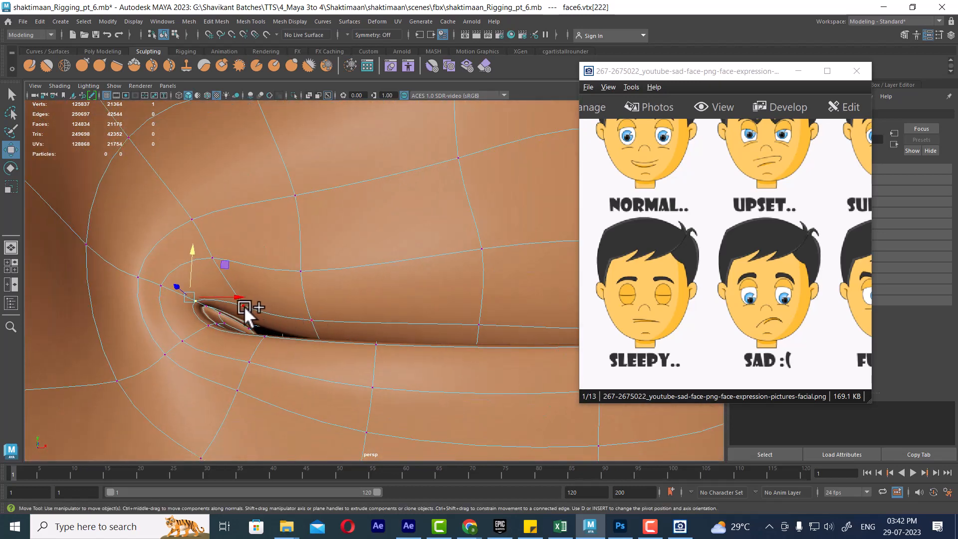
pyautogui.keyDown('shift'); pyautogui.click(244, 306); pyautogui.keyUp('shift')
pyautogui.moveTo(217, 300); pyautogui.dragTo(249, 349)
pyautogui.click(240, 324)
# Step: Return the closed-eye head to object mode and clear the selection
pyautogui.keyDown('alt'); pyautogui.moveTo(417, 339); pyautogui.dragTo(312, 289, button='right'); pyautogui.keyUp('alt')
pyautogui.keyDown('alt'); pyautogui.moveTo(312, 289); pyautogui.dragTo(280, 286); pyautogui.keyUp('alt')
pyautogui.moveTo(389, 252); pyautogui.dragTo(429, 223, button='right')
pyautogui.click(514, 193)
# Step: On face2, select the vertex at the character's left mouth corner and turn on soft selection reaching into the surrounding cheek
pyautogui.keyDown('alt'); pyautogui.moveTo(508, 197); pyautogui.dragTo(351, 301, button='right'); pyautogui.keyUp('alt')
pyautogui.keyDown('alt'); pyautogui.moveTo(338, 320); pyautogui.dragTo(269, 291, button='middle'); pyautogui.keyUp('alt')
pyautogui.keyDown('alt'); pyautogui.moveTo(269, 291); pyautogui.dragTo(399, 302, button='right'); pyautogui.keyUp('alt')
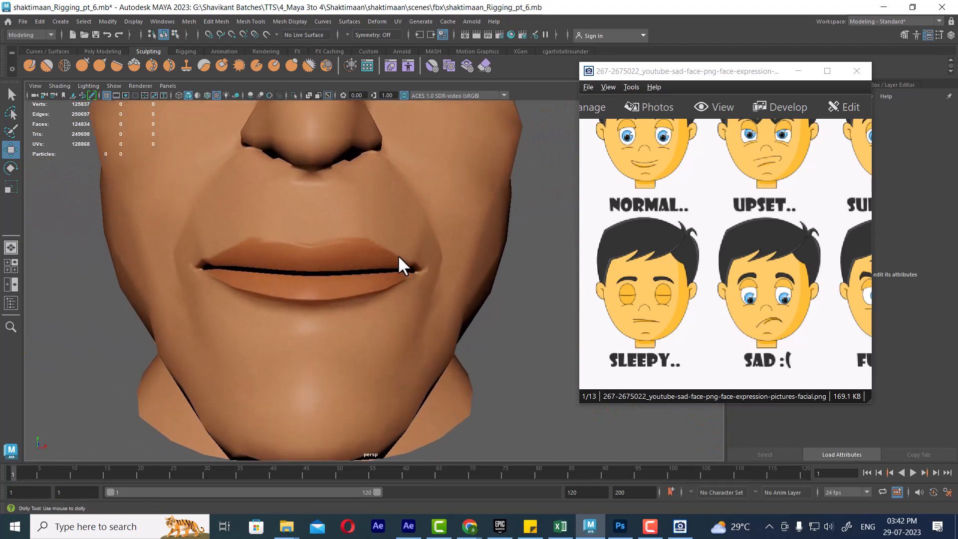
pyautogui.keyDown('alt'); pyautogui.moveTo(397, 255); pyautogui.dragTo(437, 301, button='right'); pyautogui.keyUp('alt')
pyautogui.click(422, 267)
pyautogui.scroll(3, 424, 299)
pyautogui.moveTo(403, 199); pyautogui.dragTo(354, 200, button='right')
pyautogui.click(406, 238)
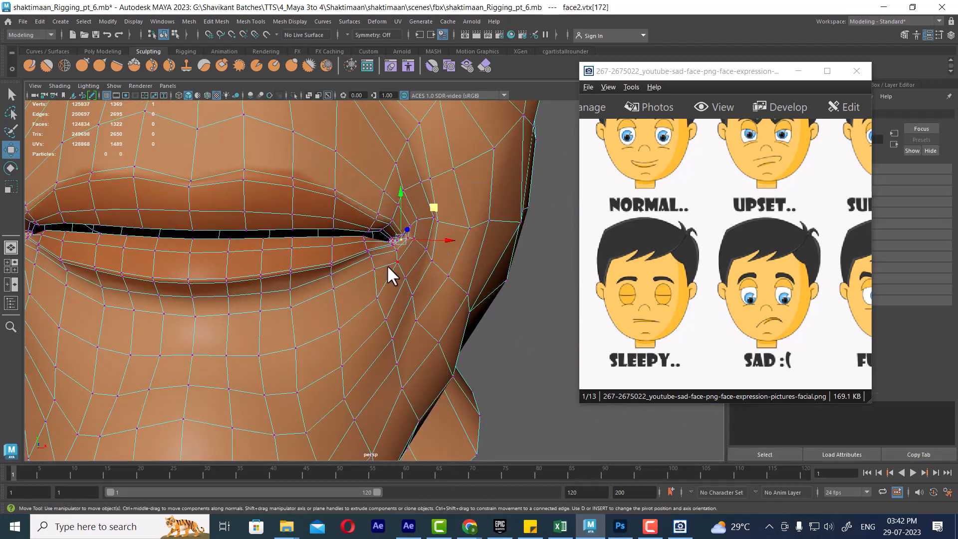
pyautogui.press('b')
pyautogui.moveTo(408, 259); pyautogui.dragTo(468, 265)
pyautogui.moveTo(406, 241); pyautogui.dragTo(434, 250)
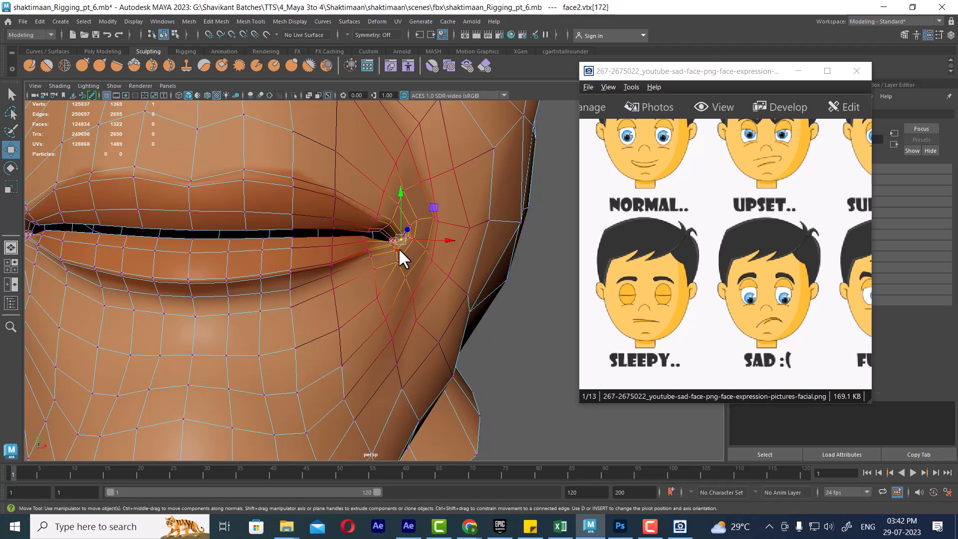
# Step: Widen the soft selection falloff slightly and pull the character's left mouth corner on face2 down into a frown
pyautogui.keyDown('alt'); pyautogui.moveTo(392, 248); pyautogui.dragTo(434, 253); pyautogui.keyUp('alt')
pyautogui.keyDown('alt'); pyautogui.moveTo(401, 248); pyautogui.dragTo(384, 237, button='right'); pyautogui.keyUp('alt')
pyautogui.keyDown('alt'); pyautogui.moveTo(383, 236); pyautogui.dragTo(406, 239); pyautogui.keyUp('alt')
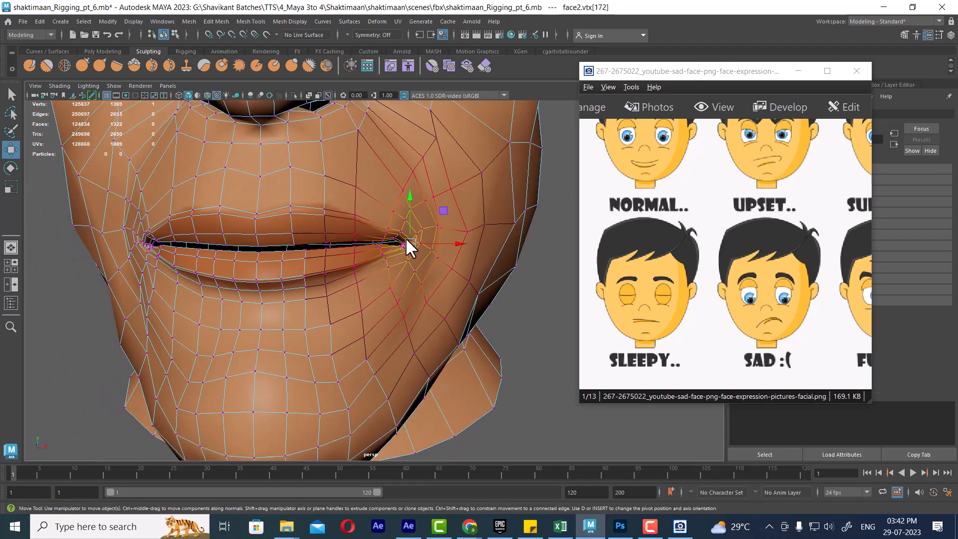
pyautogui.keyDown('alt'); pyautogui.moveTo(406, 239); pyautogui.dragTo(408, 248, button='right'); pyautogui.keyUp('alt')
pyautogui.keyDown('alt'); pyautogui.moveTo(168, 261); pyautogui.dragTo(211, 253); pyautogui.keyUp('alt')
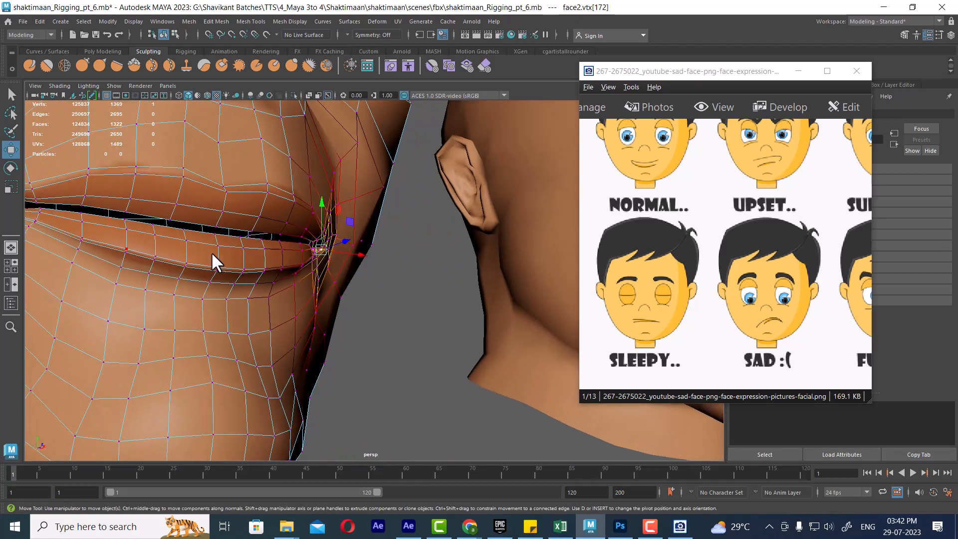
pyautogui.keyDown('alt'); pyautogui.moveTo(279, 264); pyautogui.dragTo(414, 274, button='middle'); pyautogui.keyUp('alt')
pyautogui.keyDown('alt'); pyautogui.moveTo(414, 274); pyautogui.dragTo(376, 260); pyautogui.keyUp('alt')
pyautogui.keyDown('alt'); pyautogui.moveTo(376, 260); pyautogui.dragTo(426, 273, button='right'); pyautogui.keyUp('alt')
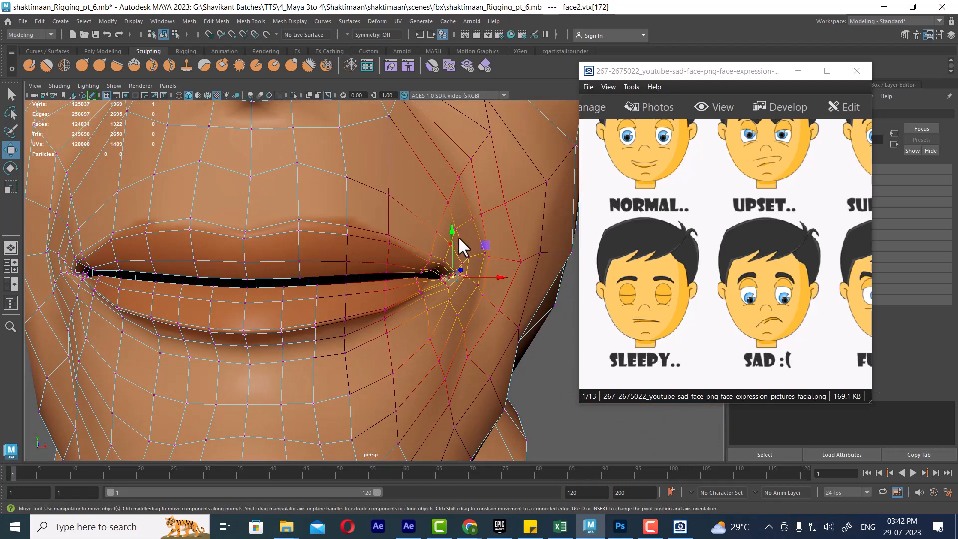
pyautogui.moveTo(450, 277); pyautogui.dragTo(489, 272)
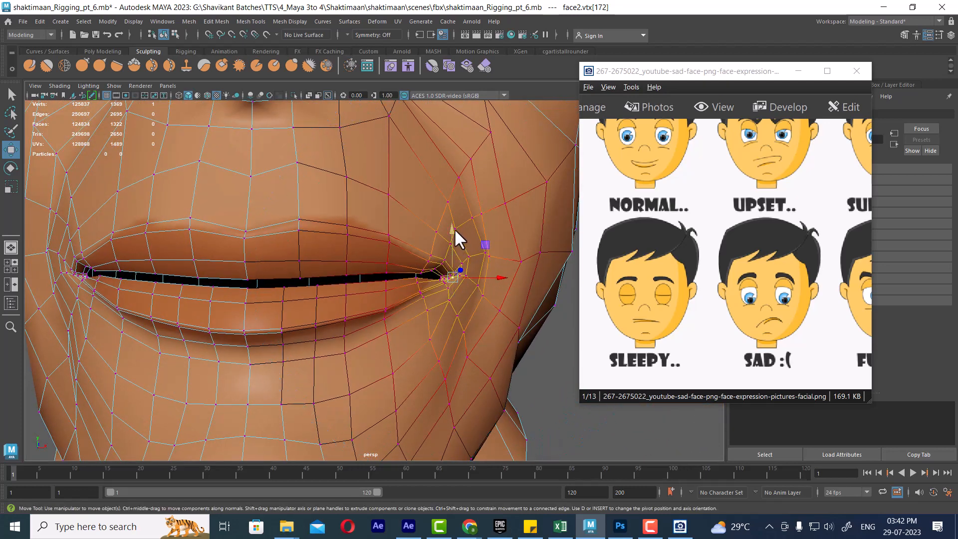
pyautogui.moveTo(453, 230); pyautogui.dragTo(459, 280)
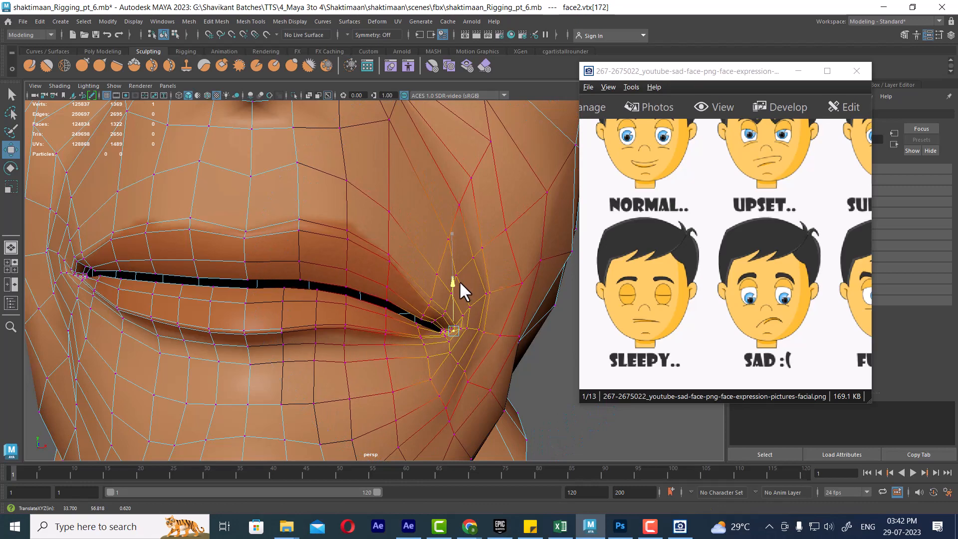
# Step: Switch face2 back to object mode and deselect it to check the lowered mouth corner
pyautogui.keyDown('alt'); pyautogui.moveTo(459, 281); pyautogui.dragTo(371, 219, button='right'); pyautogui.keyUp('alt')
pyautogui.moveTo(374, 299)
pyautogui.keyDown('alt'); pyautogui.mouseDown()
pyautogui.moveTo(403, 314)
pyautogui.moveTo(388, 311)
pyautogui.mouseUp(); pyautogui.keyUp('alt')
pyautogui.moveTo(388, 310)
pyautogui.keyDown('alt'); pyautogui.mouseDown(button='right')
pyautogui.moveTo(372, 280)
pyautogui.moveTo(390, 300)
pyautogui.mouseUp(button='right'); pyautogui.keyUp('alt')
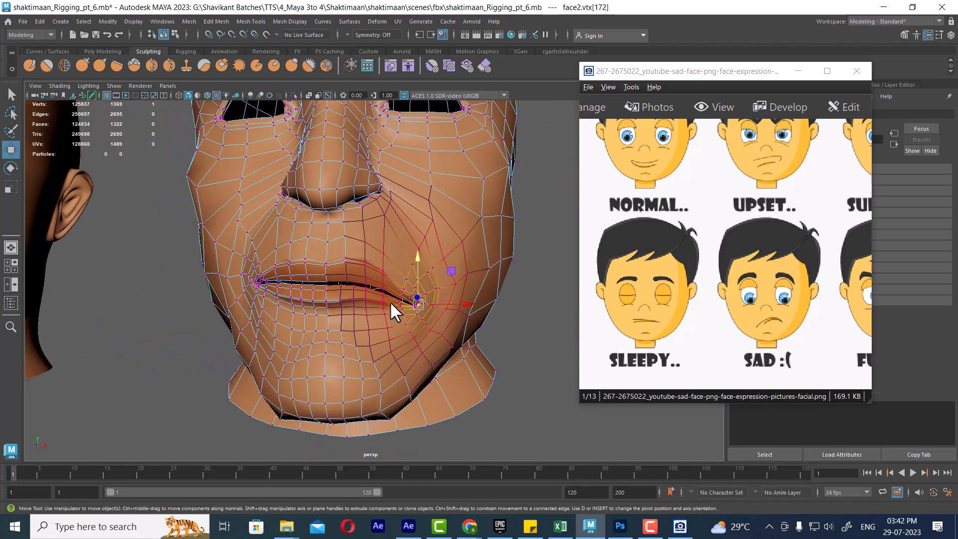
pyautogui.moveTo(363, 255); pyautogui.dragTo(407, 223, button='right')
pyautogui.click(510, 337)
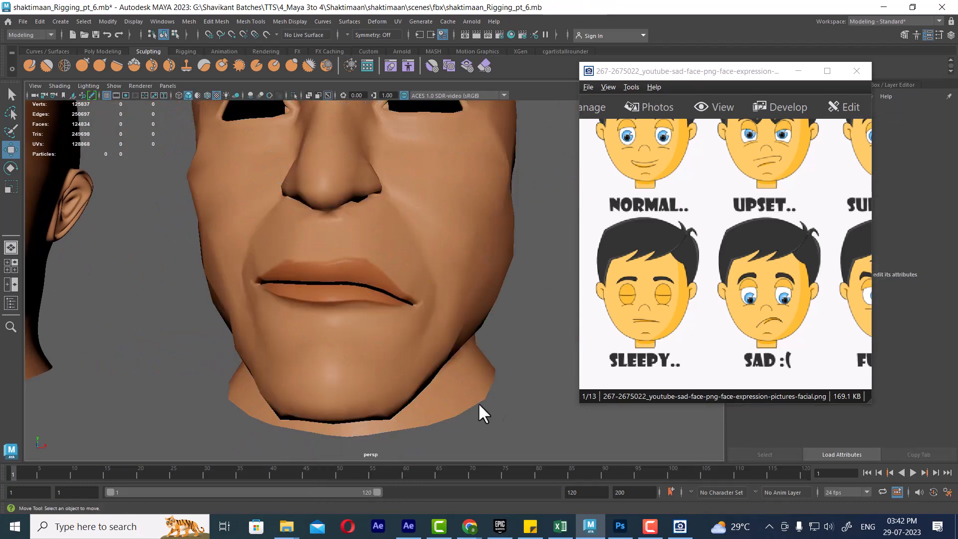
# Step: On face7 in the other row, soft-select the character's right mouth corner and pull it down into a frown
pyautogui.keyDown('alt'); pyautogui.moveTo(478, 402); pyautogui.dragTo(421, 298, button='right'); pyautogui.keyUp('alt')
pyautogui.keyDown('alt'); pyautogui.moveTo(421, 298); pyautogui.dragTo(420, 339); pyautogui.keyUp('alt')
pyautogui.keyDown('alt'); pyautogui.moveTo(420, 340); pyautogui.dragTo(391, 262, button='right'); pyautogui.keyUp('alt')
pyautogui.keyDown('alt'); pyautogui.moveTo(392, 262); pyautogui.dragTo(396, 436, button='middle'); pyautogui.keyUp('alt')
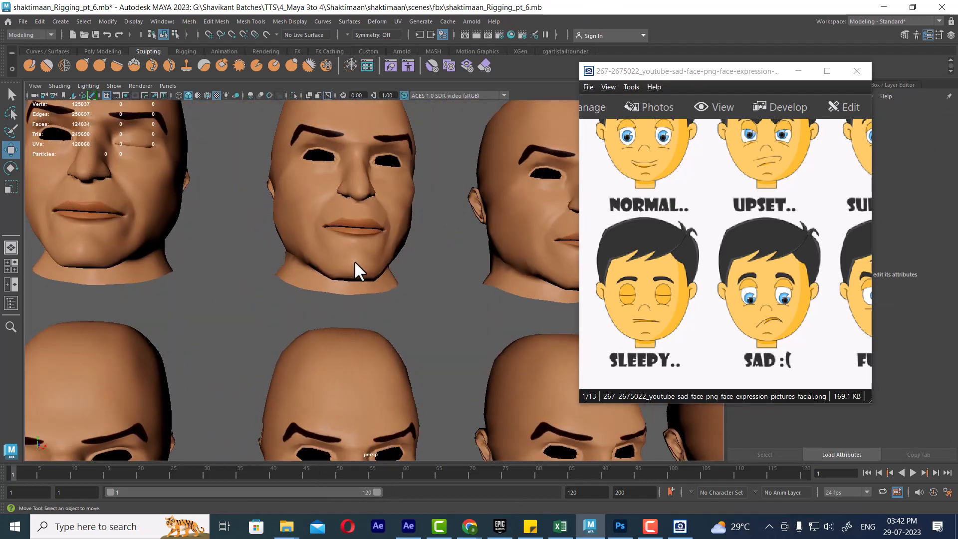
pyautogui.click(354, 261)
pyautogui.keyDown('alt'); pyautogui.moveTo(355, 260); pyautogui.dragTo(283, 148, button='right'); pyautogui.keyUp('alt')
pyautogui.keyDown('alt'); pyautogui.moveTo(282, 155); pyautogui.dragTo(289, 208, button='right'); pyautogui.keyUp('alt')
pyautogui.keyDown('alt'); pyautogui.moveTo(289, 208); pyautogui.dragTo(330, 309, button='middle'); pyautogui.keyUp('alt')
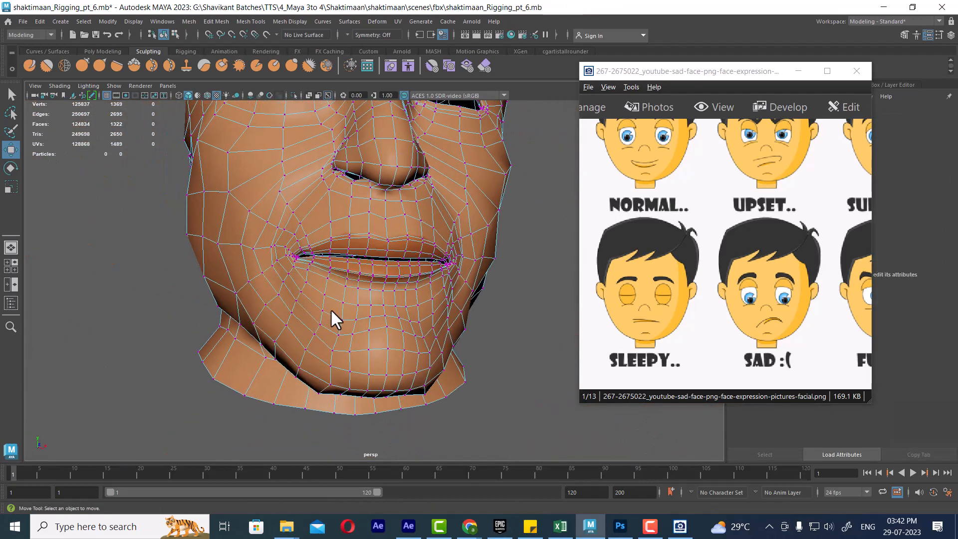
pyautogui.keyDown('alt'); pyautogui.moveTo(330, 308); pyautogui.dragTo(349, 311, button='right'); pyautogui.keyUp('alt')
pyautogui.click(232, 235)
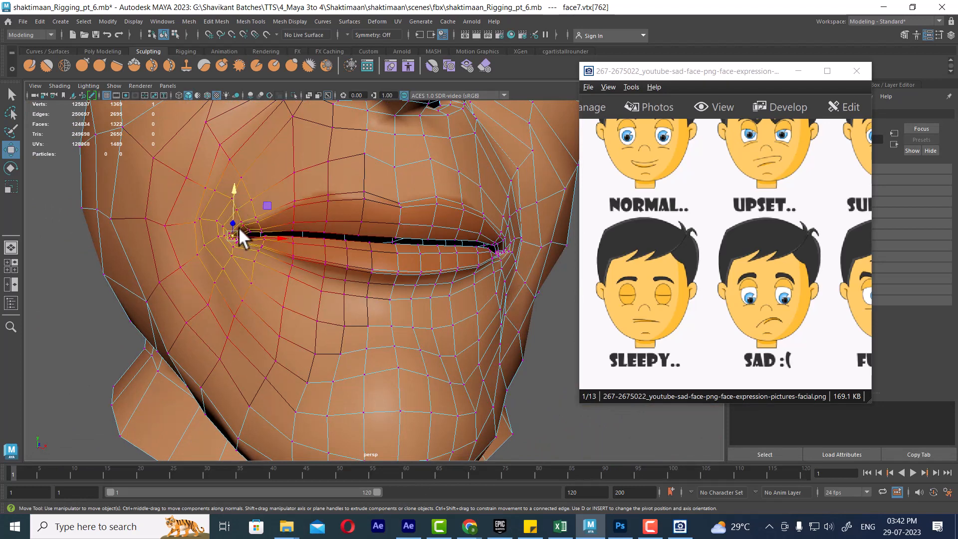
pyautogui.moveTo(237, 195); pyautogui.dragTo(229, 237)
pyautogui.scroll(-6, 358, 328)
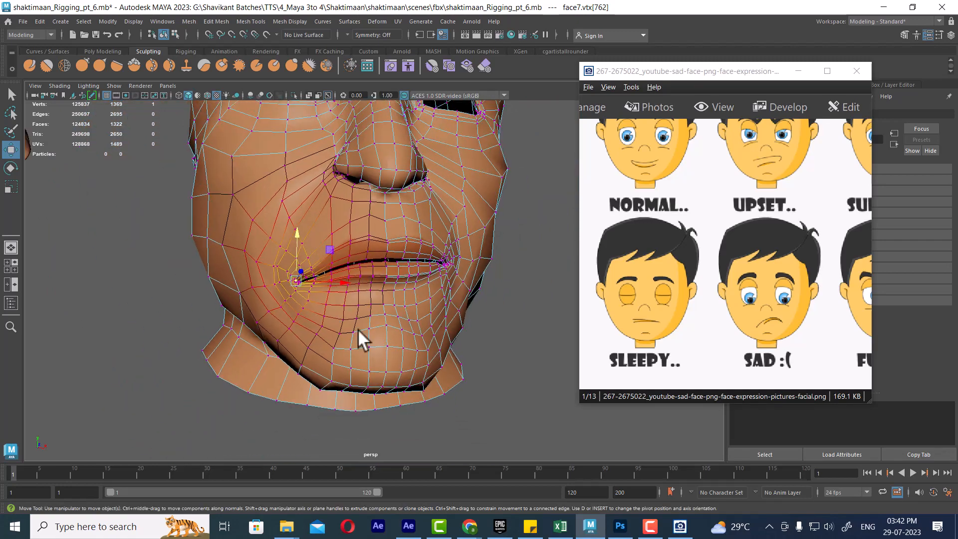
# Step: Exit vertex editing on face7, deselect it and review the rows of heads
pyautogui.moveTo(394, 228); pyautogui.dragTo(489, 187, button='right')
pyautogui.click(492, 264)
pyautogui.keyDown('alt'); pyautogui.moveTo(300, 294); pyautogui.dragTo(368, 299); pyautogui.keyUp('alt')
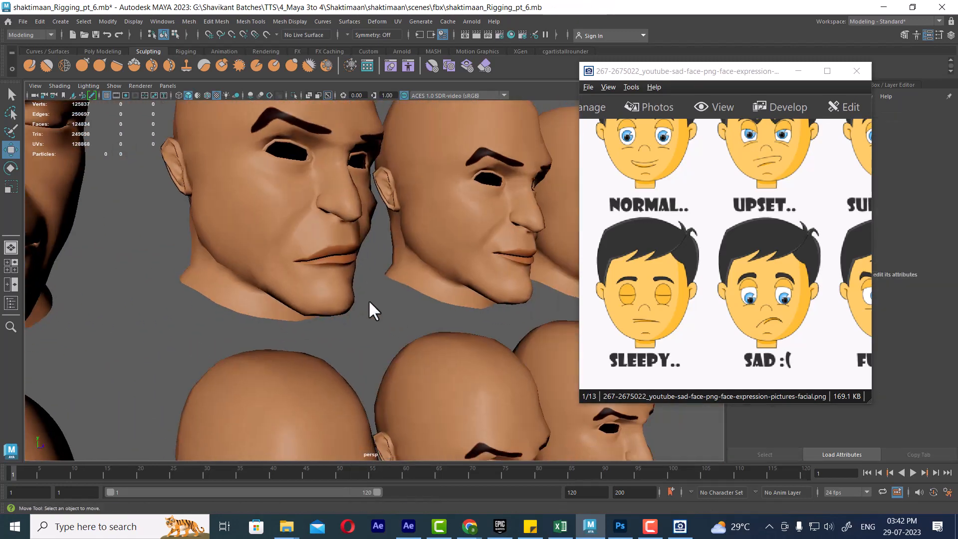
pyautogui.keyDown('alt'); pyautogui.moveTo(277, 228); pyautogui.dragTo(370, 245); pyautogui.keyUp('alt')
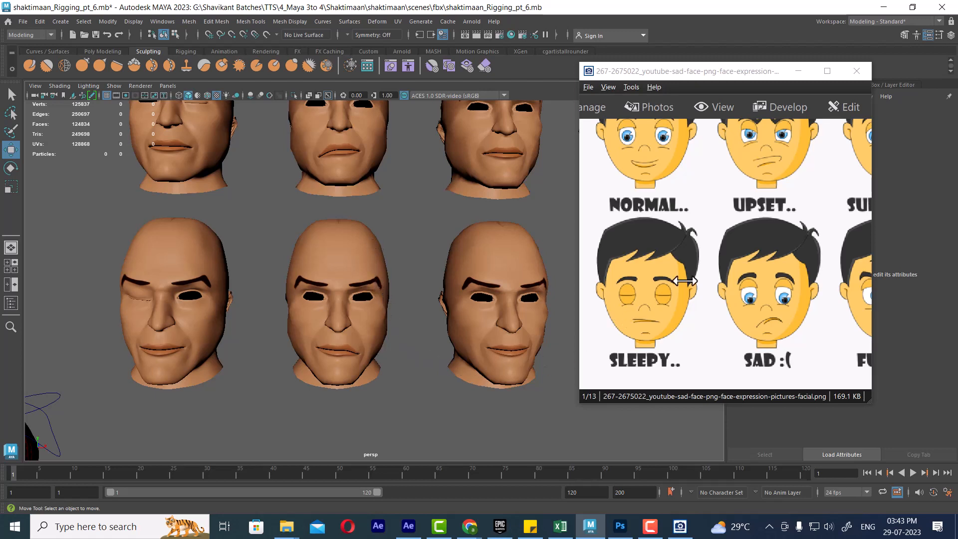
# Step: Bring the Sad and Funny faces of the reference picture into view and frame the neighbouring unedited head
pyautogui.moveTo(788, 214); pyautogui.dragTo(623, 220)
pyautogui.moveTo(751, 244); pyautogui.dragTo(816, 218)
pyautogui.keyDown('alt'); pyautogui.moveTo(519, 212); pyautogui.dragTo(465, 319, button='middle'); pyautogui.keyUp('alt')
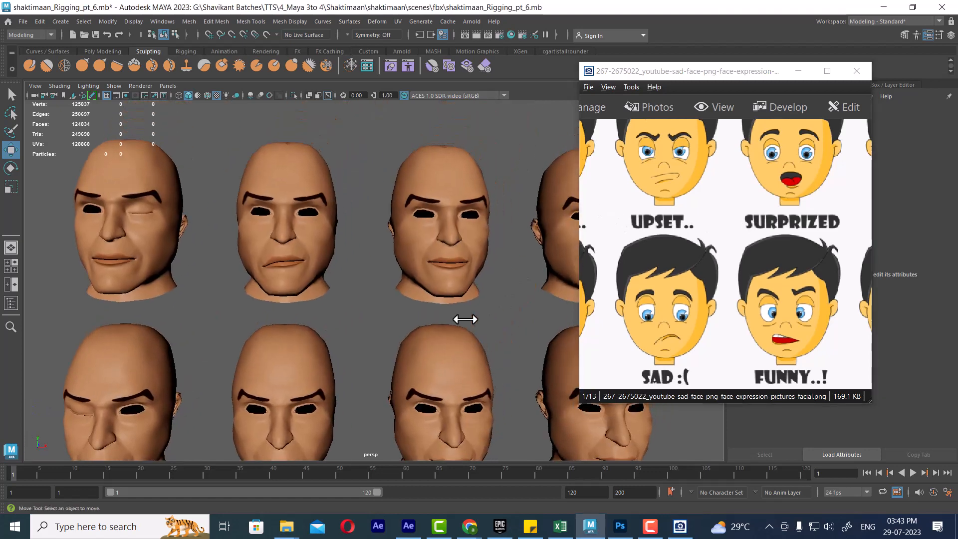
pyautogui.keyDown('alt'); pyautogui.moveTo(433, 244); pyautogui.dragTo(452, 258, button='right'); pyautogui.keyUp('alt')
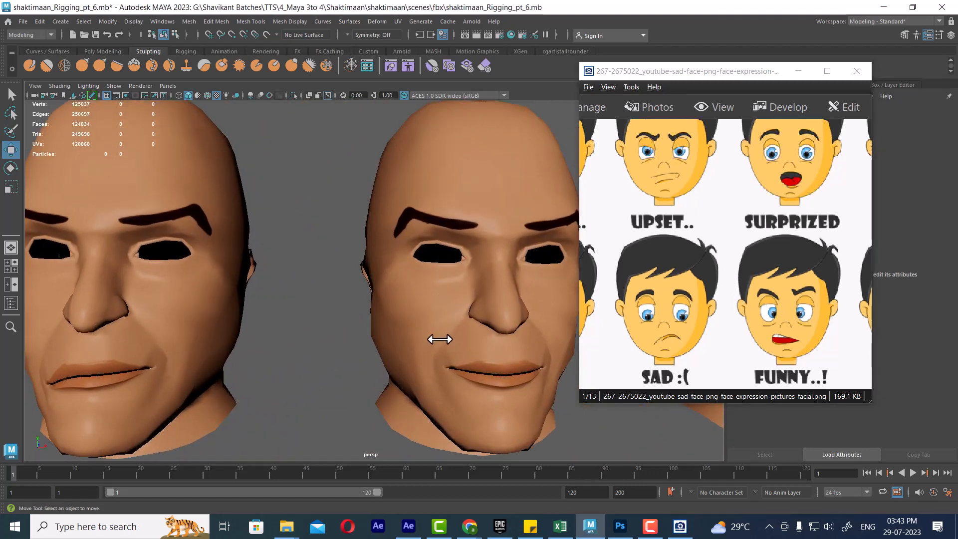
# Step: Enter vertex editing on face5 and bring the Funny and Crying faces of the reference picture into view
pyautogui.keyDown('alt'); pyautogui.moveTo(439, 339); pyautogui.dragTo(296, 255, button='right'); pyautogui.keyUp('alt')
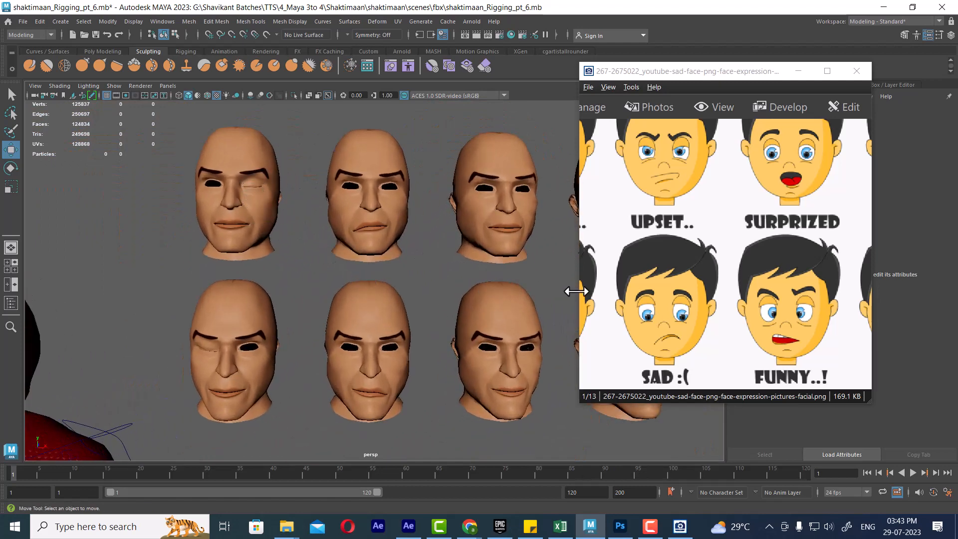
pyautogui.keyDown('alt'); pyautogui.moveTo(568, 215); pyautogui.dragTo(478, 341, button='right'); pyautogui.keyUp('alt')
pyautogui.click(480, 154)
pyautogui.keyDown('alt'); pyautogui.moveTo(481, 154); pyautogui.dragTo(284, 128, button='right'); pyautogui.keyUp('alt')
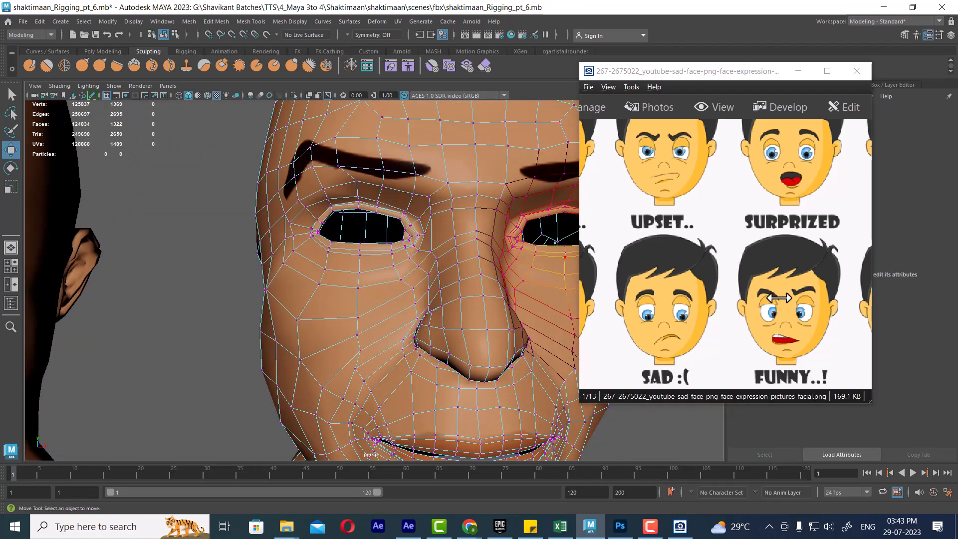
pyautogui.moveTo(703, 154); pyautogui.dragTo(697, 205)
pyautogui.moveTo(802, 230); pyautogui.dragTo(639, 176)
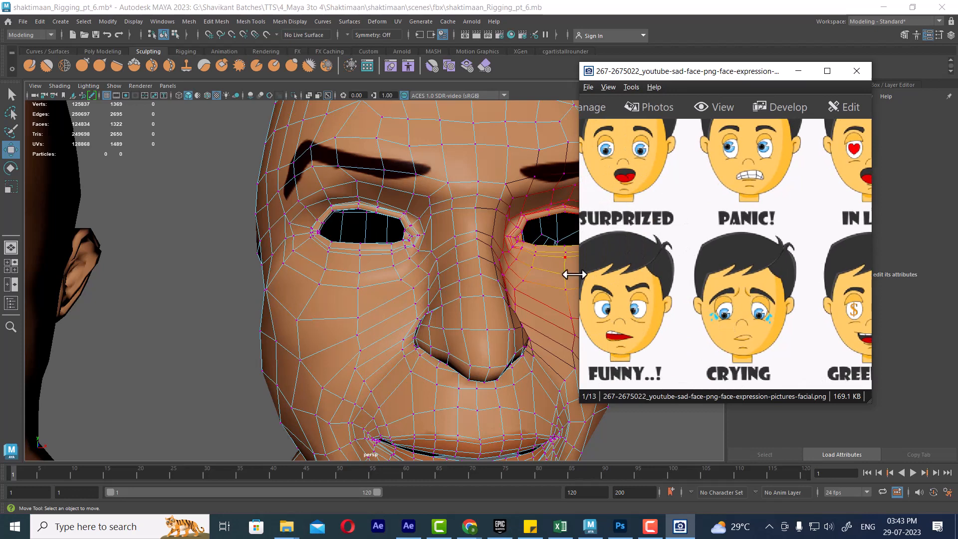
# Step: Select two vertices at the inner end of the character's right eyebrow, reduce the soft-selection falloff and raise them
pyautogui.scroll(3, 399, 184)
pyautogui.keyDown('alt'); pyautogui.moveTo(431, 257); pyautogui.dragTo(428, 271, button='middle'); pyautogui.keyUp('alt')
pyautogui.click(415, 173)
pyautogui.keyDown('alt'); pyautogui.moveTo(422, 220); pyautogui.dragTo(394, 243, button='middle'); pyautogui.keyUp('alt')
pyautogui.scroll(1, 394, 254)
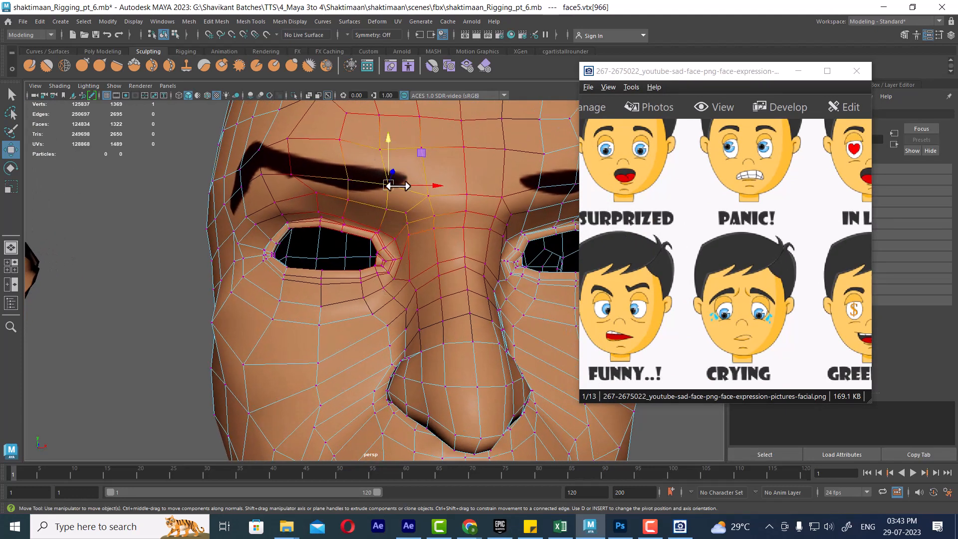
pyautogui.keyDown('shift'); pyautogui.click(380, 149); pyautogui.keyUp('shift')
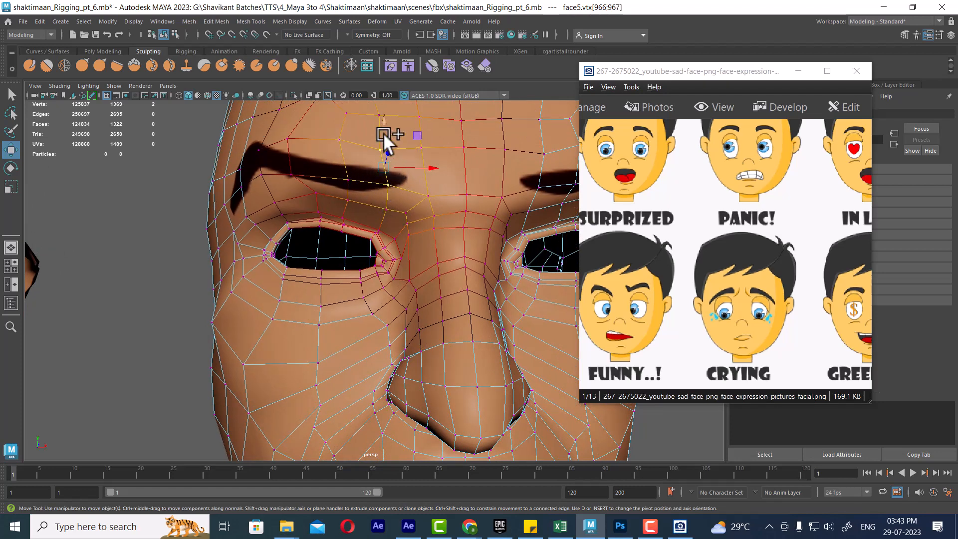
pyautogui.moveTo(383, 128); pyautogui.dragTo(384, 113)
pyautogui.hotkey('ctrl', 'z')
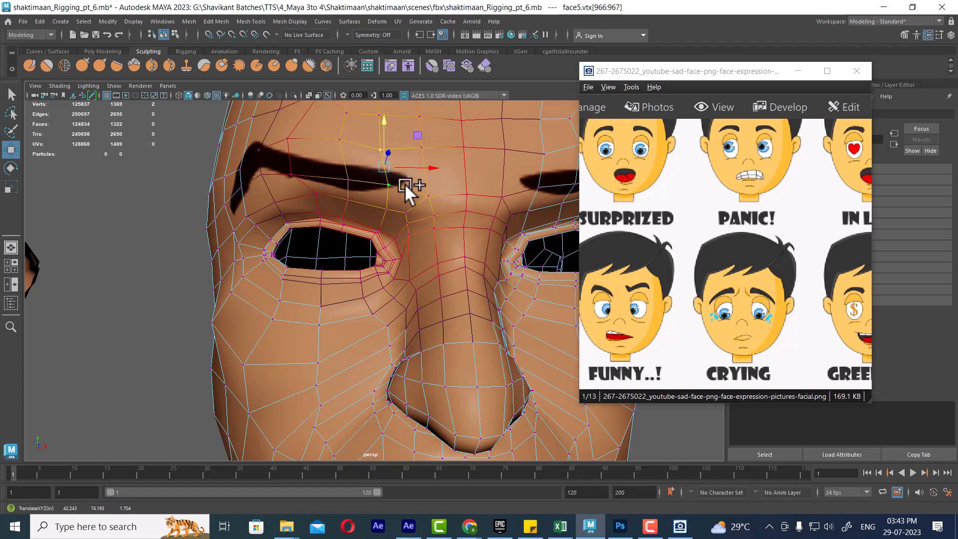
pyautogui.moveTo(404, 184); pyautogui.dragTo(376, 172)
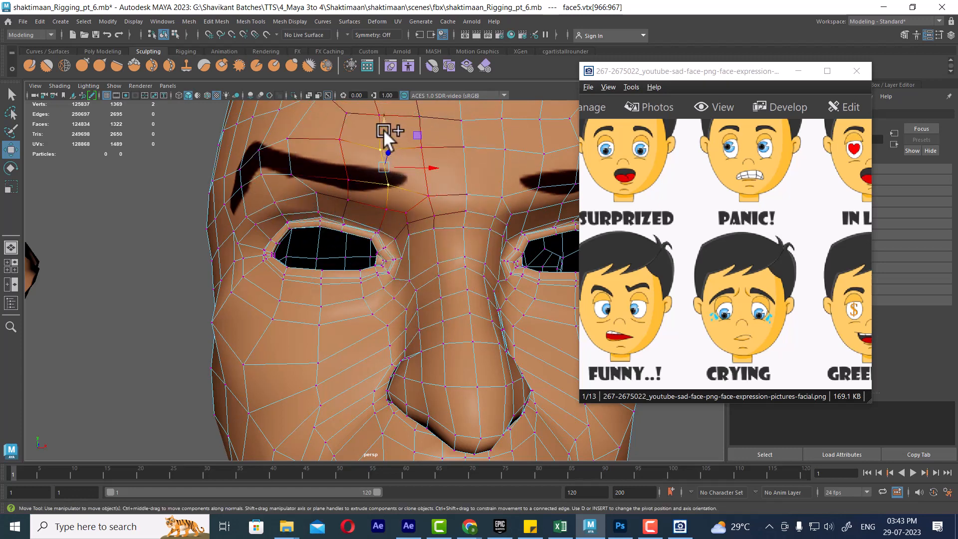
pyautogui.moveTo(383, 129); pyautogui.dragTo(383, 113)
# Step: Select three vertices down the middle of the character's right eyebrow and raise them slightly
pyautogui.click(341, 137)
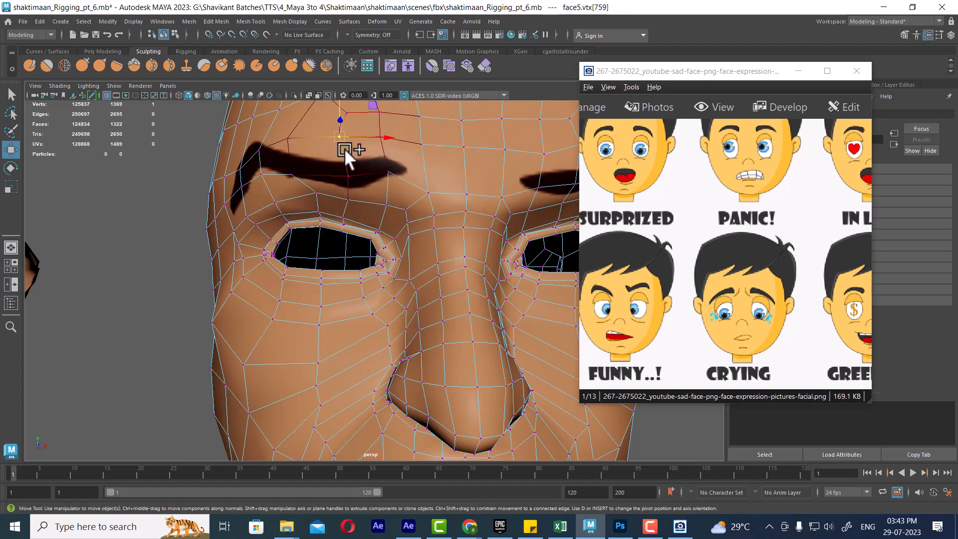
pyautogui.keyDown('shift'); pyautogui.click(347, 176); pyautogui.keyUp('shift')
pyautogui.keyDown('shift'); pyautogui.click(347, 199); pyautogui.keyUp('shift')
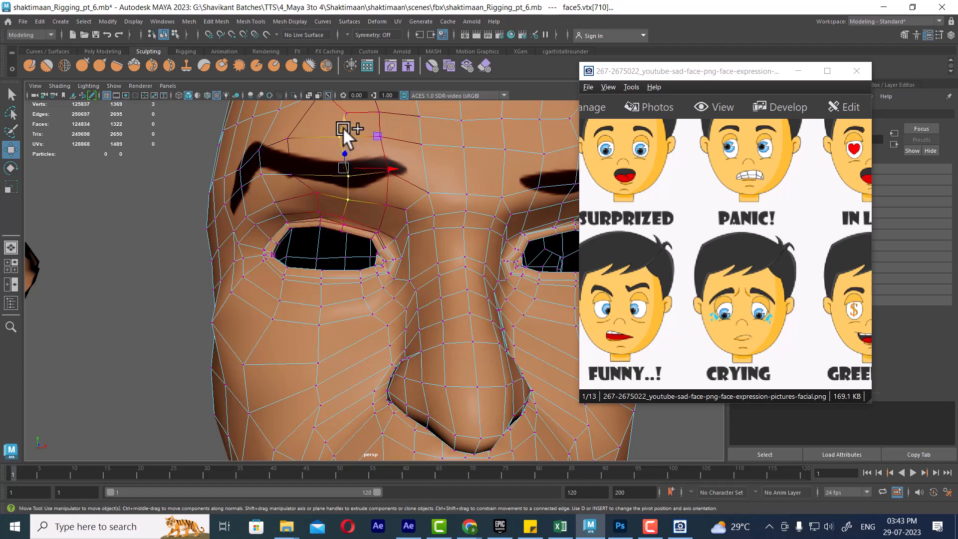
pyautogui.moveTo(342, 127); pyautogui.dragTo(292, 124)
# Step: Select two vertices near the arch of the same eyebrow and adjust their height slightly from a side angle
pyautogui.click(287, 136)
pyautogui.keyDown('shift'); pyautogui.click(291, 175); pyautogui.keyUp('shift')
pyautogui.moveTo(304, 180)
pyautogui.keyDown('alt'); pyautogui.mouseDown()
pyautogui.moveTo(373, 181)
pyautogui.moveTo(298, 195)
pyautogui.mouseUp(); pyautogui.keyUp('alt')
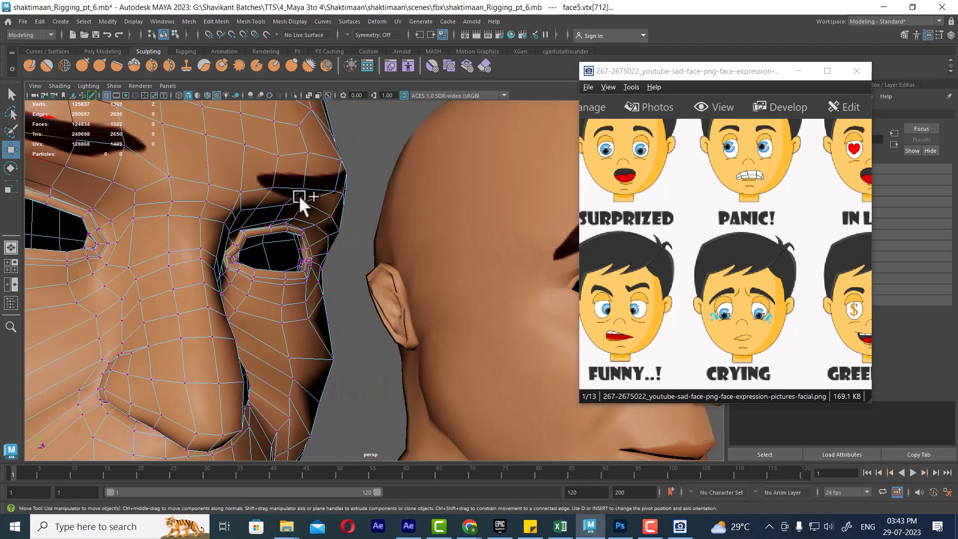
pyautogui.press('f')
pyautogui.scroll(-10, 346, 249)
pyautogui.keyDown('alt'); pyautogui.moveTo(355, 207); pyautogui.dragTo(434, 301); pyautogui.keyUp('alt')
pyautogui.scroll(4, 441, 310)
pyautogui.moveTo(376, 246); pyautogui.dragTo(376, 242)
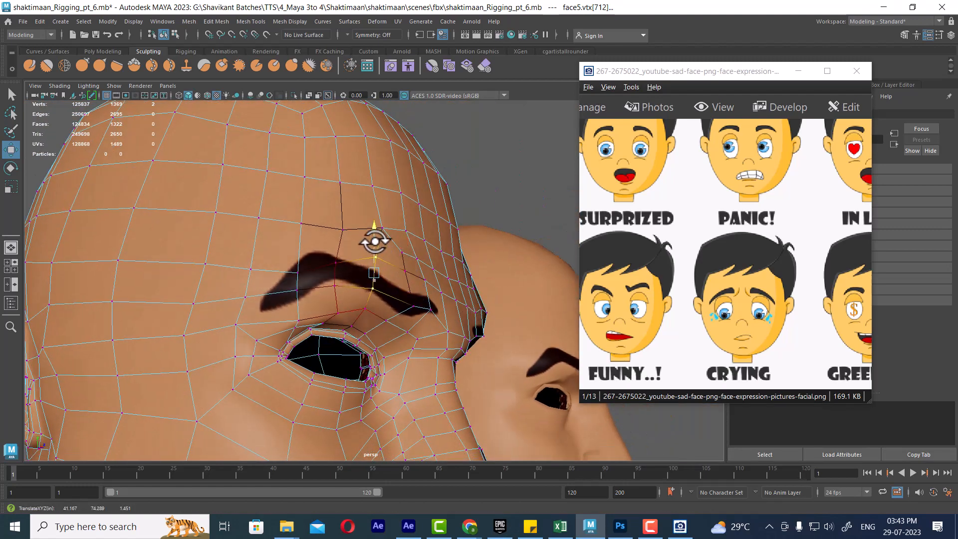
# Step: Select four vertices at the outer end of the character's right eyebrow and pull them down
pyautogui.click(335, 263)
pyautogui.keyDown('shift'); pyautogui.click(334, 285); pyautogui.keyUp('shift')
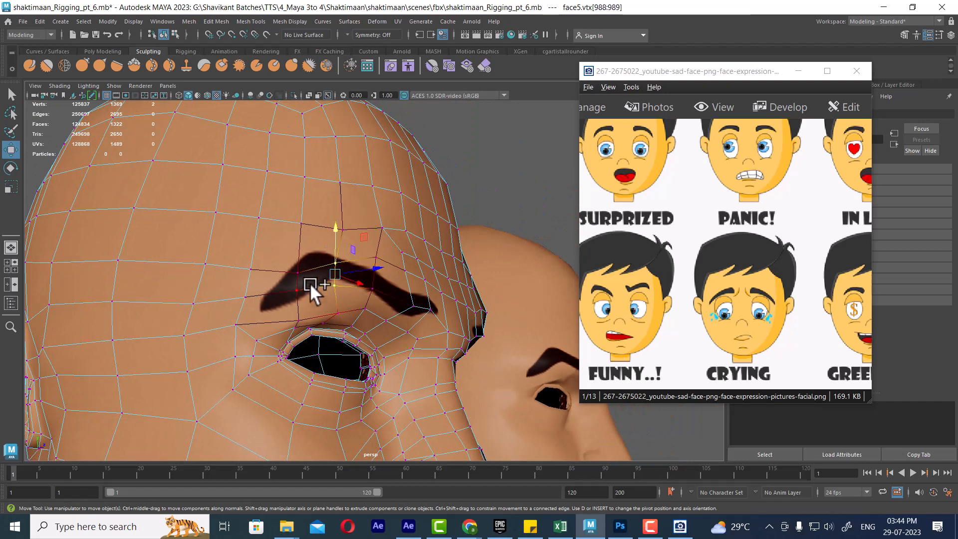
pyautogui.keyDown('shift'); pyautogui.click(296, 272); pyautogui.keyUp('shift')
pyautogui.keyDown('shift'); pyautogui.click(296, 288); pyautogui.keyUp('shift')
pyautogui.moveTo(314, 240); pyautogui.dragTo(328, 300)
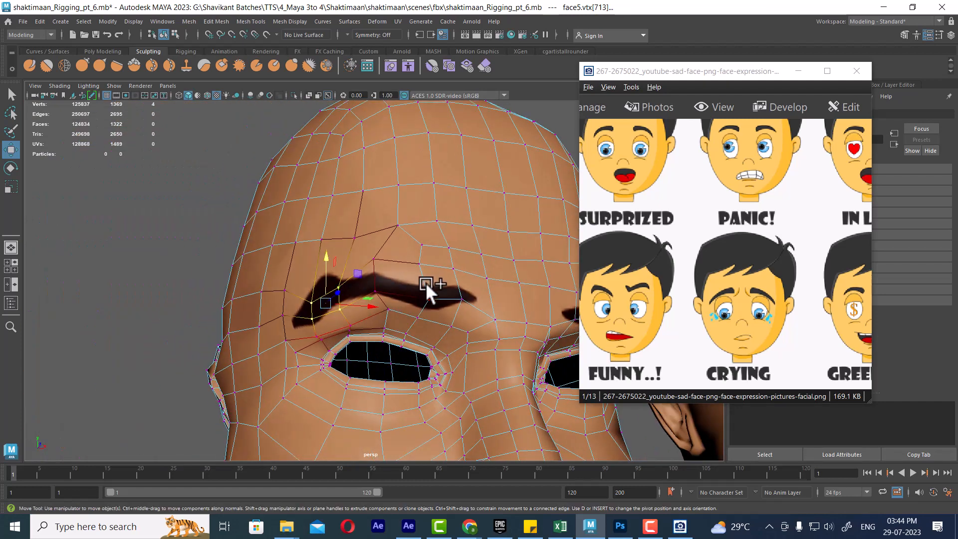
# Step: Select four vertices around the inner half of the character's right eyebrow on face5
pyautogui.click(420, 265)
pyautogui.keyDown('shift'); pyautogui.click(432, 298); pyautogui.keyUp('shift')
pyautogui.keyDown('alt'); pyautogui.moveTo(435, 294); pyautogui.dragTo(441, 295); pyautogui.keyUp('alt')
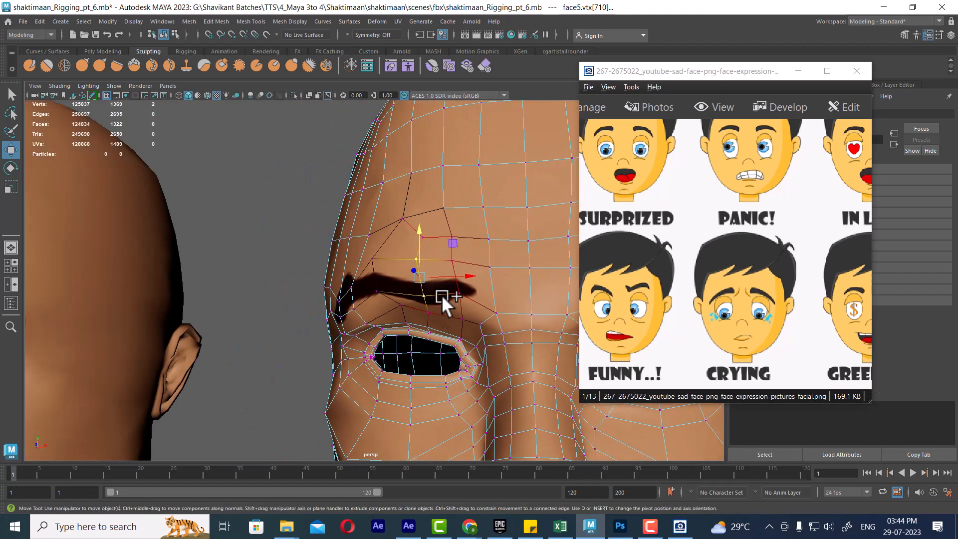
pyautogui.keyDown('alt'); pyautogui.moveTo(441, 295); pyautogui.dragTo(435, 307, button='middle'); pyautogui.keyUp('alt')
pyautogui.keyDown('alt'); pyautogui.moveTo(435, 308); pyautogui.dragTo(411, 254); pyautogui.keyUp('alt')
pyautogui.keyDown('shift'); pyautogui.click(396, 249); pyautogui.keyUp('shift')
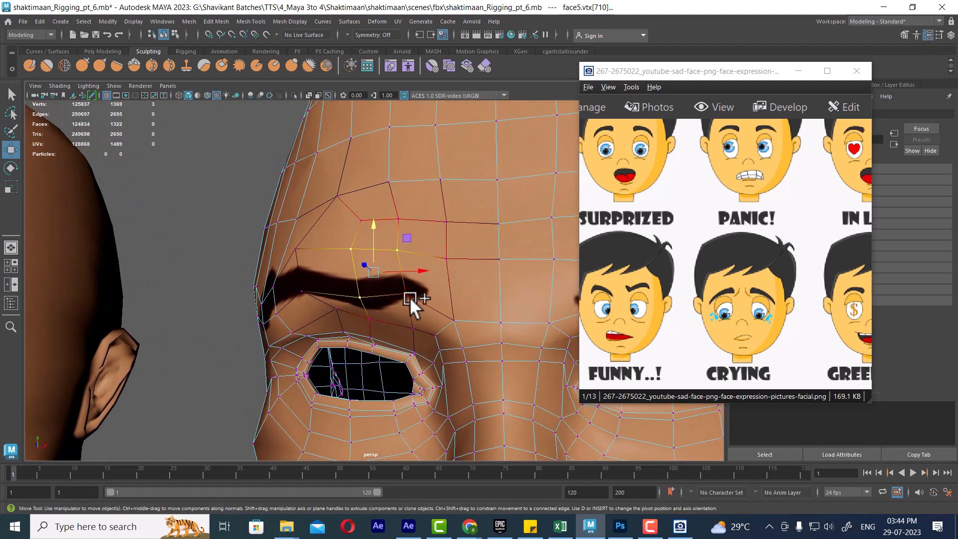
pyautogui.keyDown('shift'); pyautogui.click(408, 296); pyautogui.keyUp('shift')
# Step: Switch to Chrome and examine the sad eyebrow shape in the Maya face expression tutorial video, shown full screen
pyautogui.hotkey('alt', 'Tab')
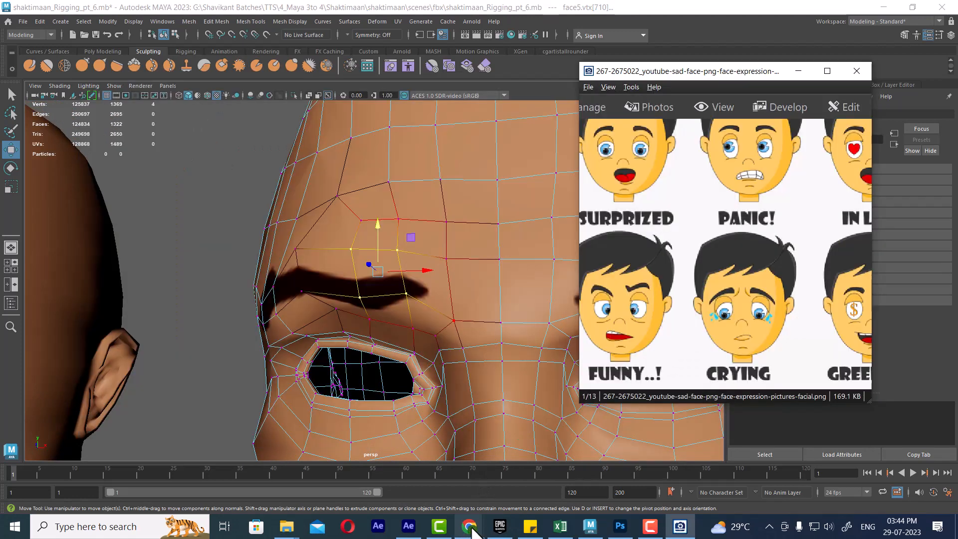
pyautogui.moveTo(469, 526)
pyautogui.click(414, 470)
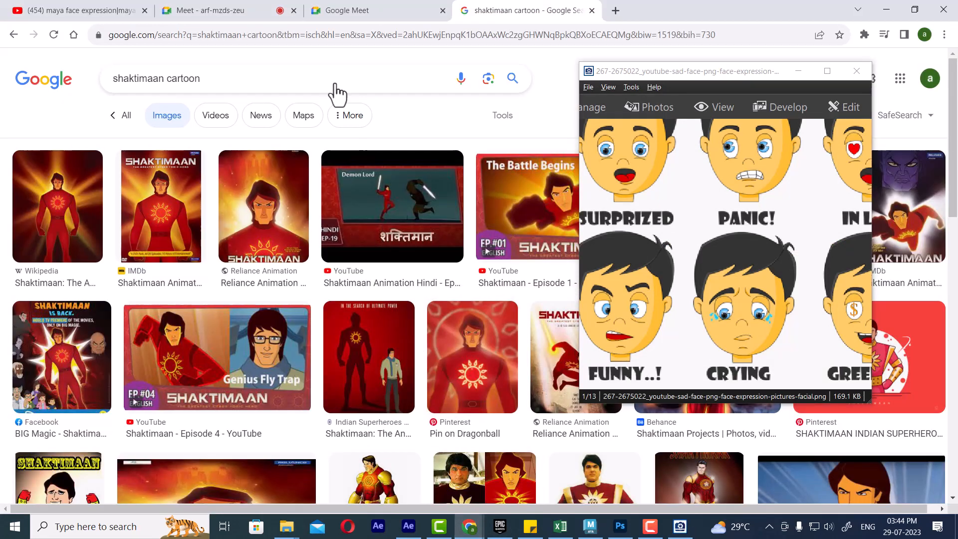
pyautogui.click(69, 10)
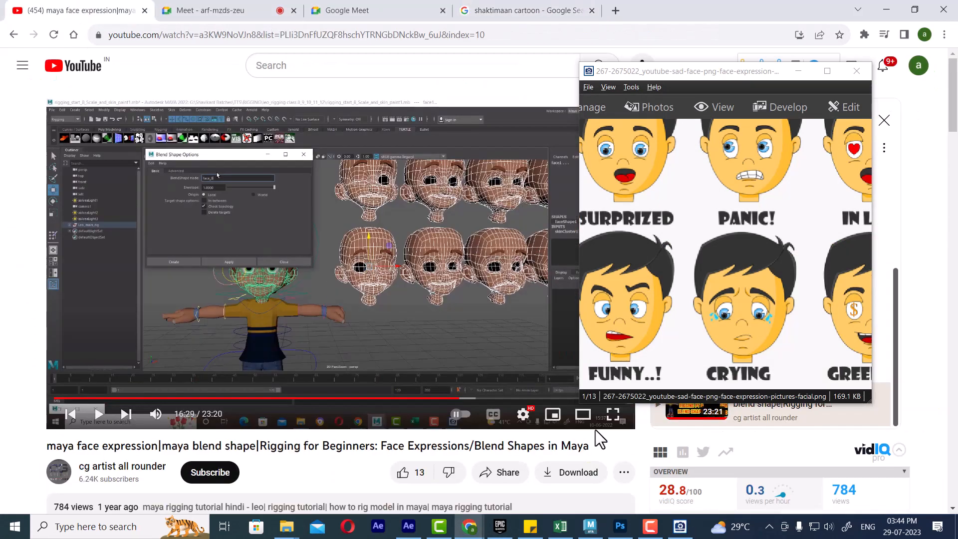
pyautogui.click(612, 414)
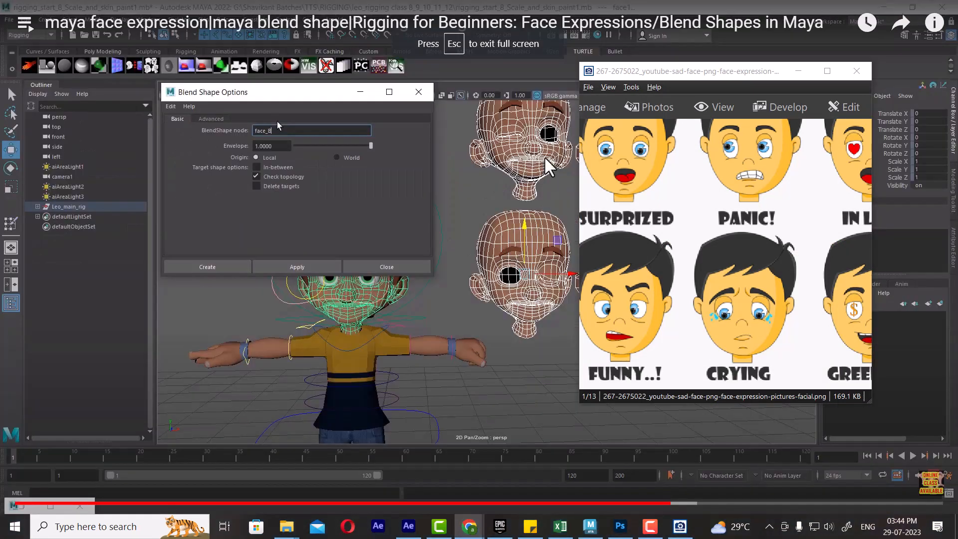
pyautogui.click(646, 503)
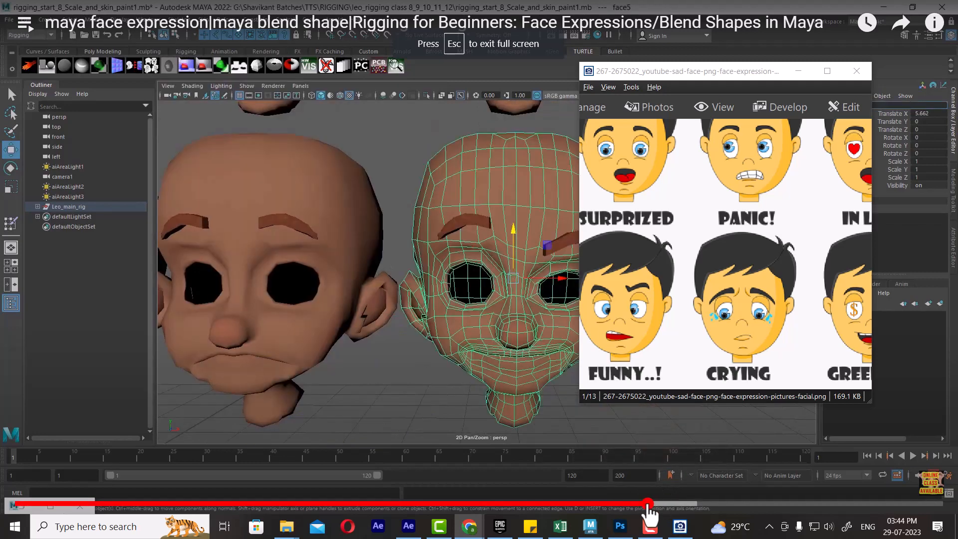
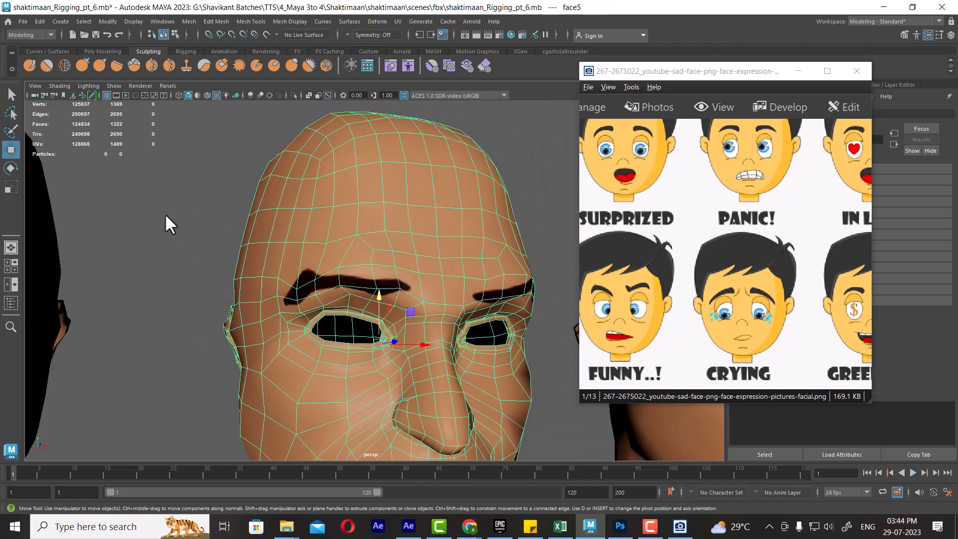
# Step: Switch face5 to face editing, select faces along the inner part of the character's right eyebrow and raise them
pyautogui.keyDown('alt'); pyautogui.moveTo(394, 372); pyautogui.dragTo(422, 316, button='right'); pyautogui.keyUp('alt')
pyautogui.keyDown('alt'); pyautogui.moveTo(422, 316); pyautogui.dragTo(435, 298); pyautogui.keyUp('alt')
pyautogui.click(460, 315)
pyautogui.keyDown('alt'); pyautogui.moveTo(459, 315); pyautogui.dragTo(489, 390, button='right'); pyautogui.keyUp('alt')
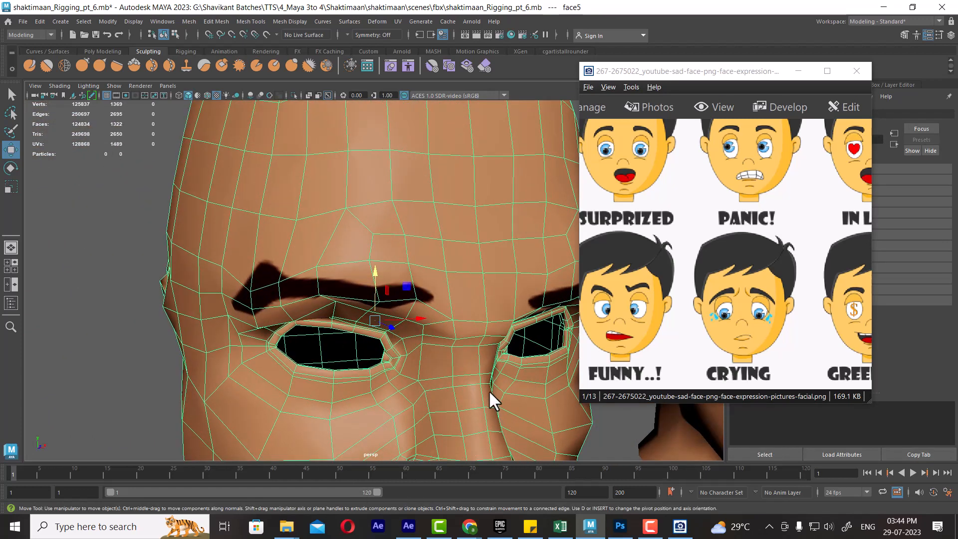
pyautogui.moveTo(421, 265); pyautogui.dragTo(425, 291, button='right')
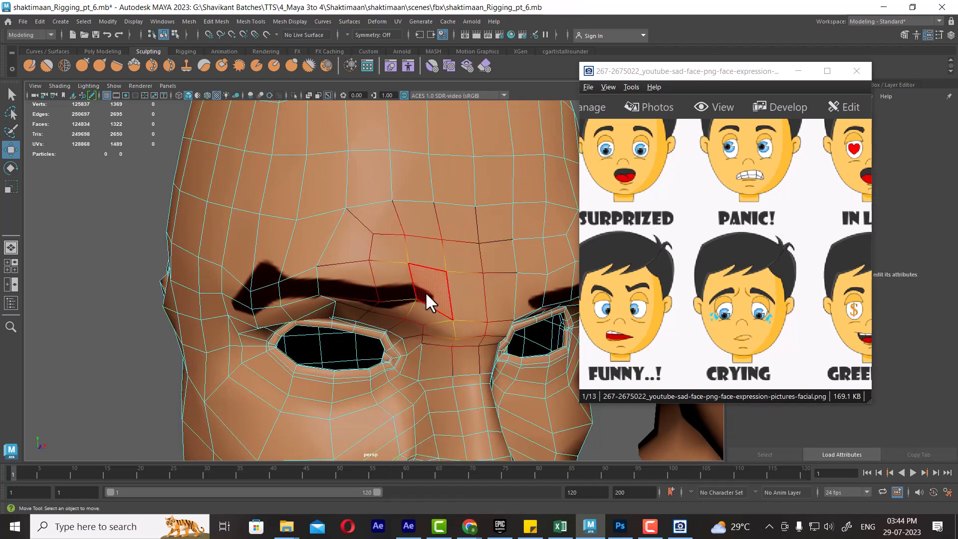
pyautogui.click(425, 291)
pyautogui.keyDown('shift'); pyautogui.click(357, 279); pyautogui.keyUp('shift')
pyautogui.keyDown('shift'); pyautogui.click(357, 280); pyautogui.keyUp('shift')
pyautogui.moveTo(384, 242); pyautogui.dragTo(383, 226)
pyautogui.click(400, 294)
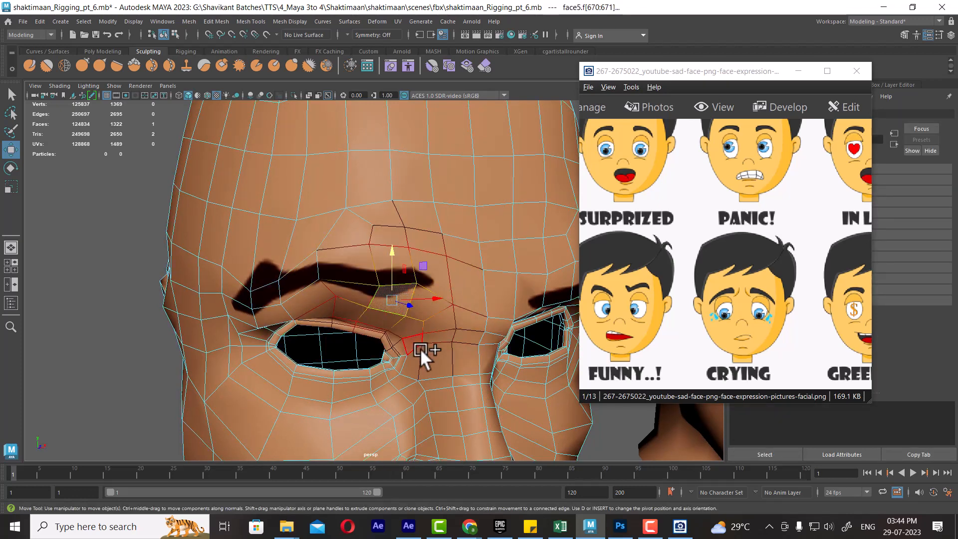
# Step: Return to vertex editing and adjust the height of the vertex between the raised inner eyebrow and upper eyelid
pyautogui.keyDown('alt'); pyautogui.moveTo(426, 351); pyautogui.dragTo(400, 331); pyautogui.keyUp('alt')
pyautogui.press('F9')
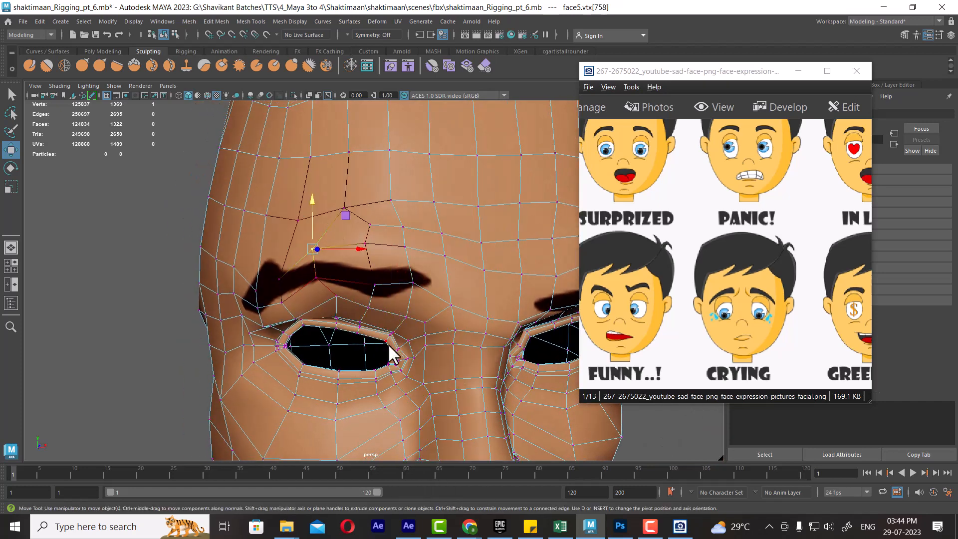
pyautogui.click(375, 300)
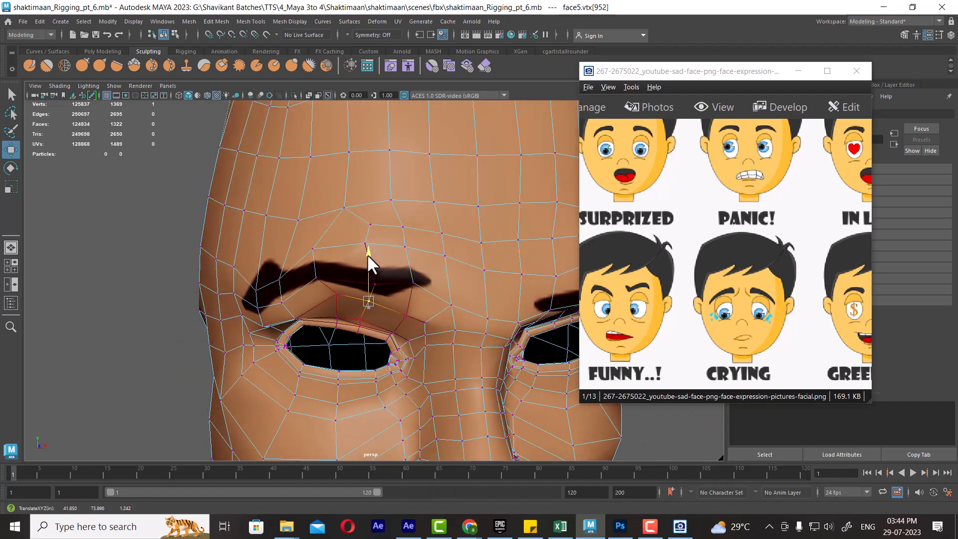
pyautogui.keyDown('alt'); pyautogui.moveTo(387, 334); pyautogui.dragTo(365, 271, button='right'); pyautogui.keyUp('alt')
pyautogui.keyDown('alt'); pyautogui.moveTo(366, 282); pyautogui.dragTo(379, 322); pyautogui.keyUp('alt')
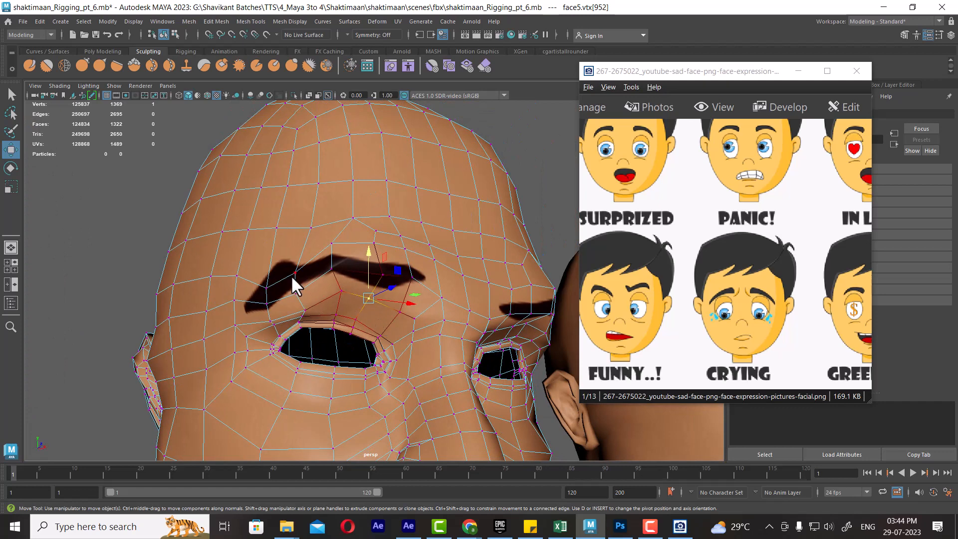
# Step: Select four vertices at the eyebrow's outer end, set the soft-selection falloff radius to about 1.02 and lower them slightly
pyautogui.moveTo(293, 278); pyautogui.dragTo(305, 306)
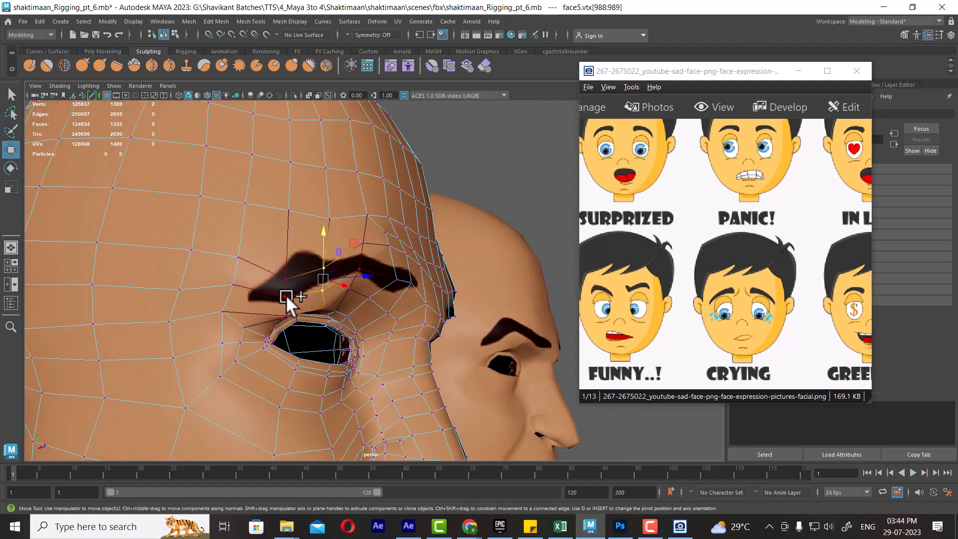
pyautogui.keyDown('shift'); pyautogui.click(286, 296); pyautogui.keyUp('shift')
pyautogui.keyDown('shift'); pyautogui.click(286, 278); pyautogui.keyUp('shift')
pyautogui.moveTo(309, 234); pyautogui.dragTo(276, 280)
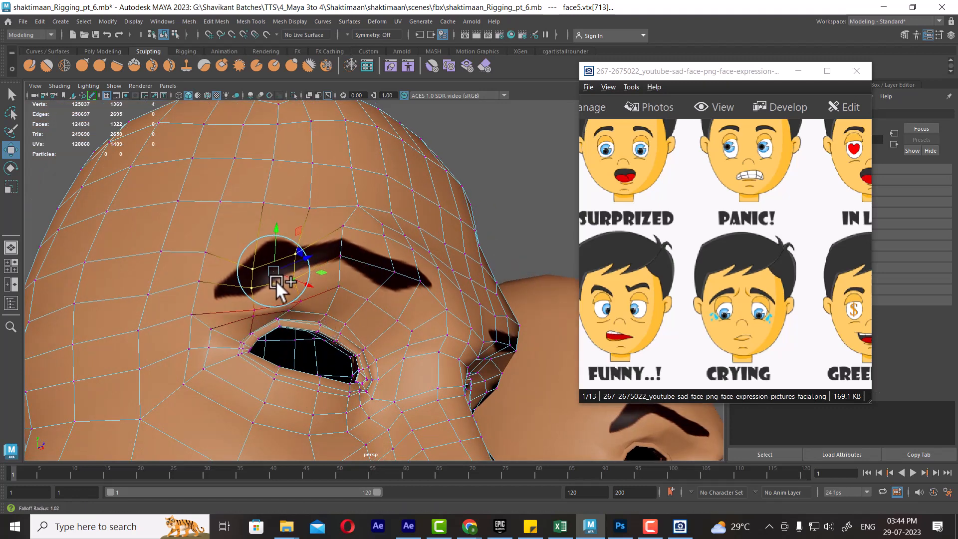
pyautogui.moveTo(276, 237); pyautogui.dragTo(273, 239)
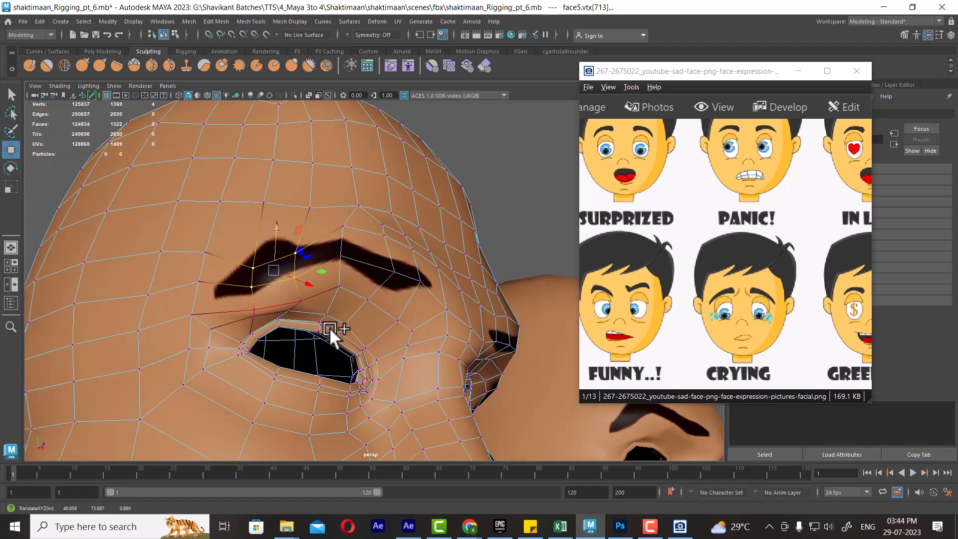
# Step: Exit vertex editing on face5 and review its eyebrow beside the neighbouring heads from several angles
pyautogui.keyDown('alt'); pyautogui.moveTo(329, 327); pyautogui.dragTo(252, 271); pyautogui.keyUp('alt')
pyautogui.moveTo(382, 230); pyautogui.dragTo(433, 207, button='right')
pyautogui.scroll(-5, 235, 241)
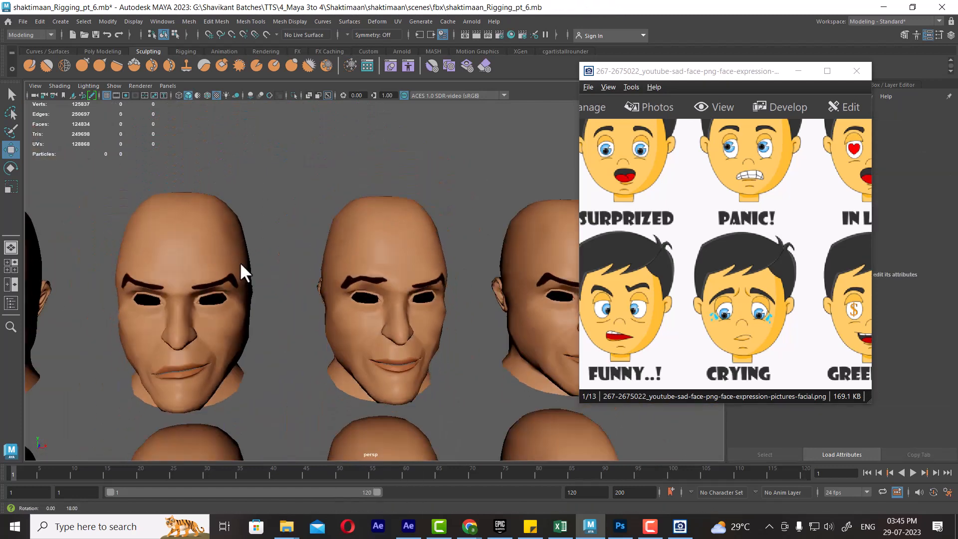
pyautogui.keyDown('alt'); pyautogui.moveTo(241, 264); pyautogui.dragTo(344, 273); pyautogui.keyUp('alt')
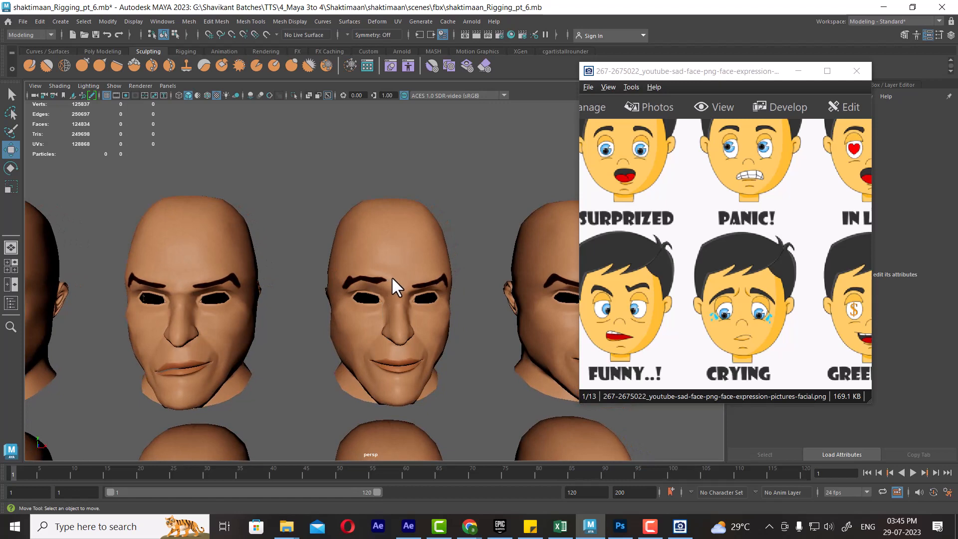
pyautogui.keyDown('alt'); pyautogui.moveTo(365, 321); pyautogui.dragTo(809, 309); pyautogui.keyUp('alt')
pyautogui.keyDown('alt'); pyautogui.moveTo(355, 293); pyautogui.dragTo(390, 297); pyautogui.keyUp('alt')
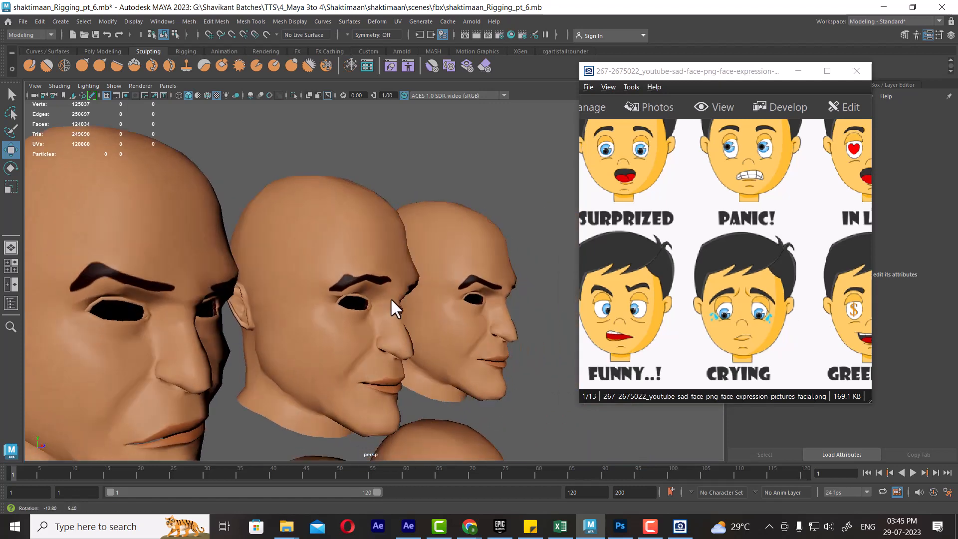
pyautogui.keyDown('alt'); pyautogui.moveTo(390, 298); pyautogui.dragTo(813, 271, button='right'); pyautogui.keyUp('alt')
# Step: Undo back to vertex editing on face5 and select the vertex just outside the eyebrow's outer end
pyautogui.hotkey('ctrl', 'z')
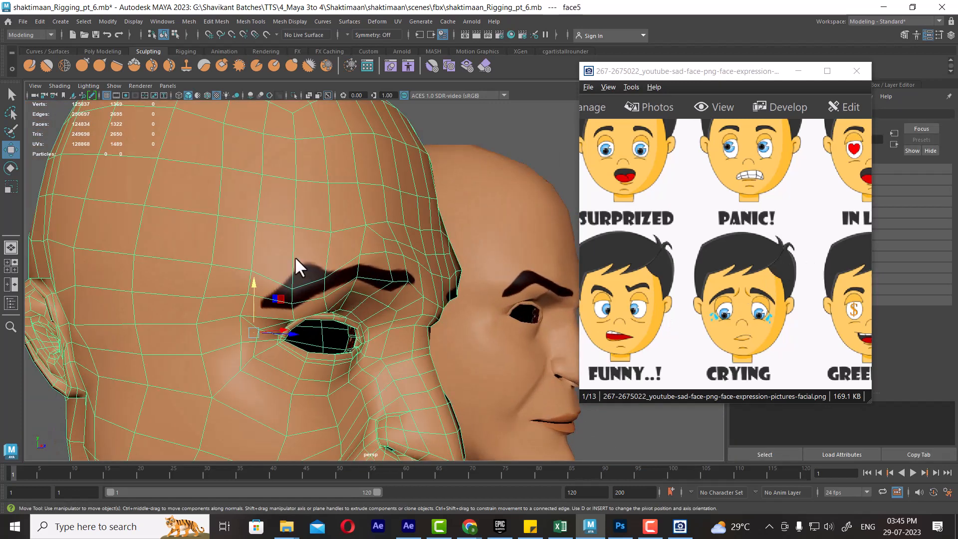
pyautogui.keyDown('alt'); pyautogui.moveTo(295, 256); pyautogui.dragTo(307, 258); pyautogui.keyUp('alt')
pyautogui.hotkey('ctrl', 'z')
pyautogui.hotkey('ctrl', 'z')
pyautogui.click(235, 270)
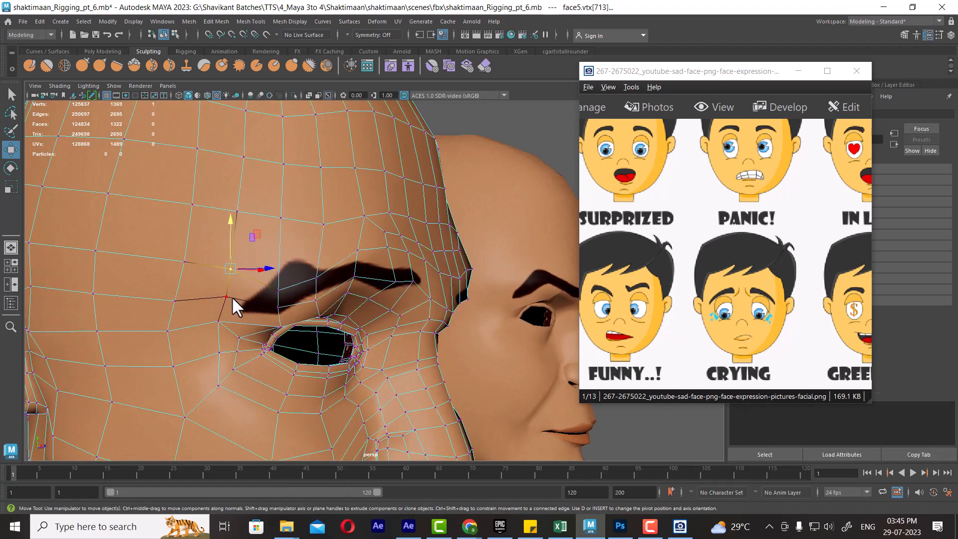
# Step: Lower the vertices along the outer end of the right eyebrow on face5 so the brow droops towards the eye
pyautogui.keyDown('shift'); pyautogui.click(228, 295); pyautogui.keyUp('shift')
pyautogui.keyDown('shift'); pyautogui.click(222, 320); pyautogui.keyUp('shift')
pyautogui.moveTo(223, 256); pyautogui.dragTo(218, 283)
pyautogui.click(277, 289)
pyautogui.keyDown('shift'); pyautogui.click(278, 309); pyautogui.keyUp('shift')
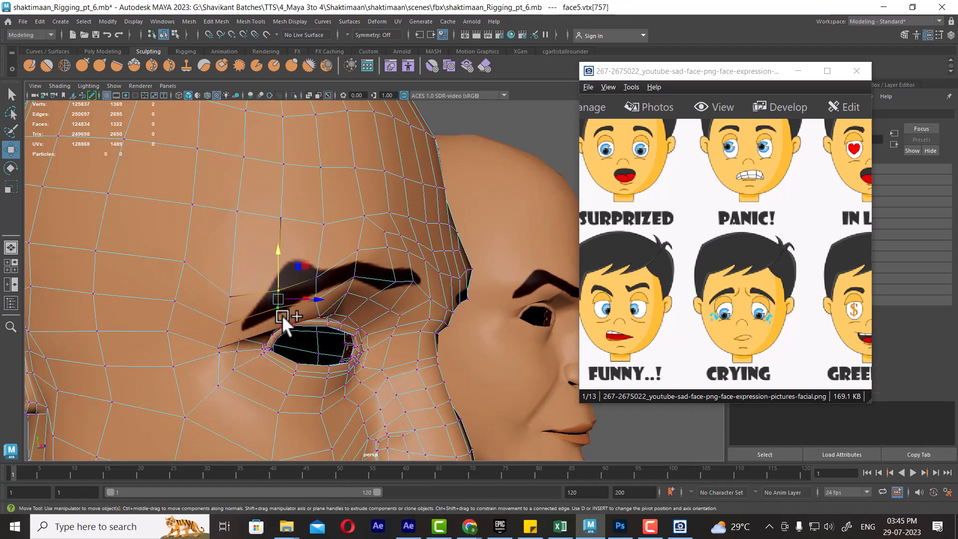
pyautogui.keyDown('shift'); pyautogui.click(280, 325); pyautogui.keyUp('shift')
pyautogui.moveTo(276, 268); pyautogui.dragTo(275, 275)
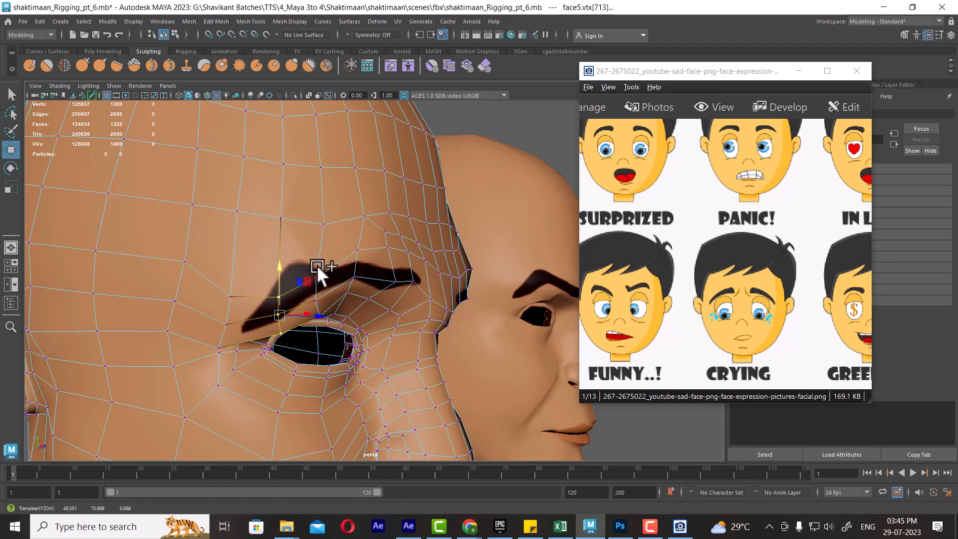
# Step: Lower the forehead vertex above the outer part of face5's right eyebrow and return to object mode
pyautogui.click(283, 217)
pyautogui.keyDown('alt'); pyautogui.moveTo(282, 217); pyautogui.dragTo(258, 245); pyautogui.keyUp('alt')
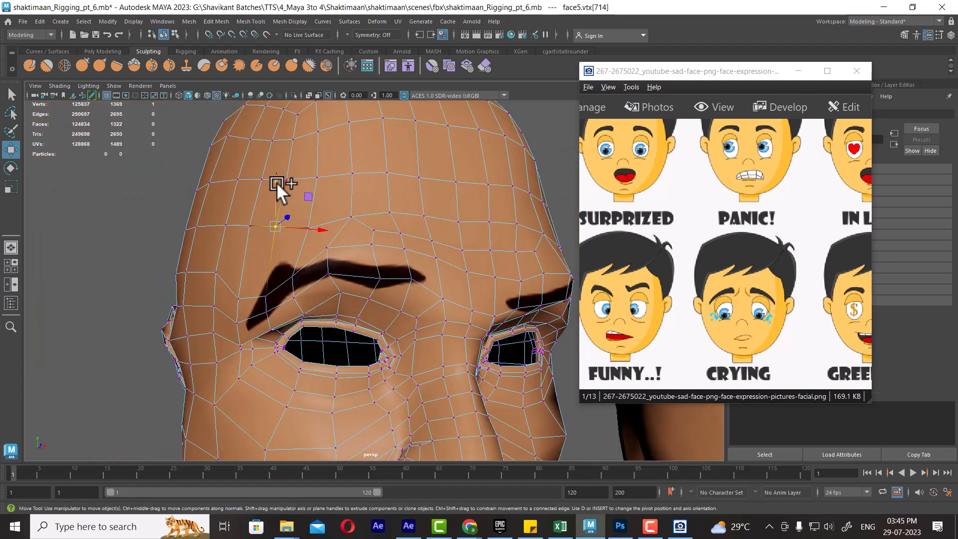
pyautogui.moveTo(276, 183); pyautogui.dragTo(265, 216)
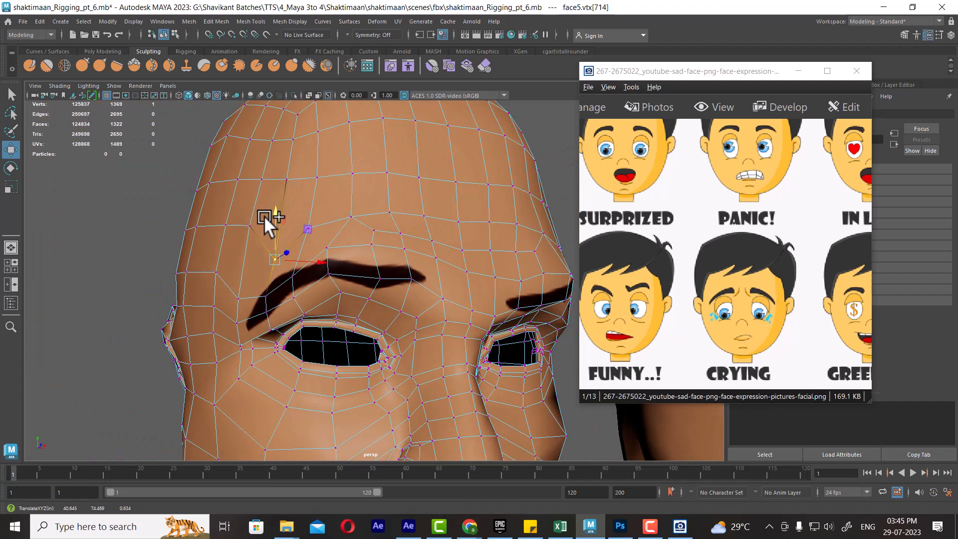
pyautogui.moveTo(329, 228); pyautogui.dragTo(379, 214, button='right')
pyautogui.scroll(-5, 308, 240)
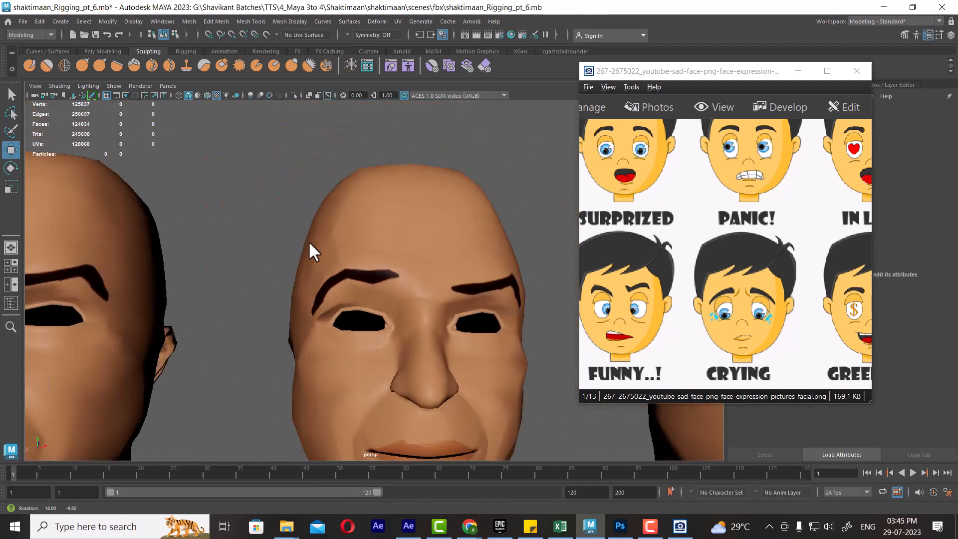
pyautogui.scroll(-6, 310, 243)
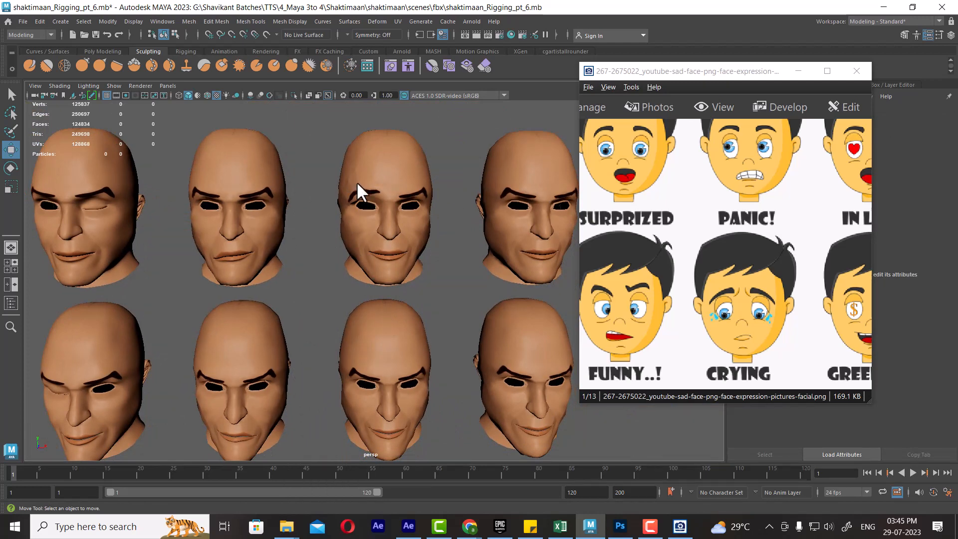
# Step: Select the face3 head and reposition the reference picture to show the FUNNY and CRYING faces
pyautogui.click(385, 362)
pyautogui.scroll(-4, 381, 309)
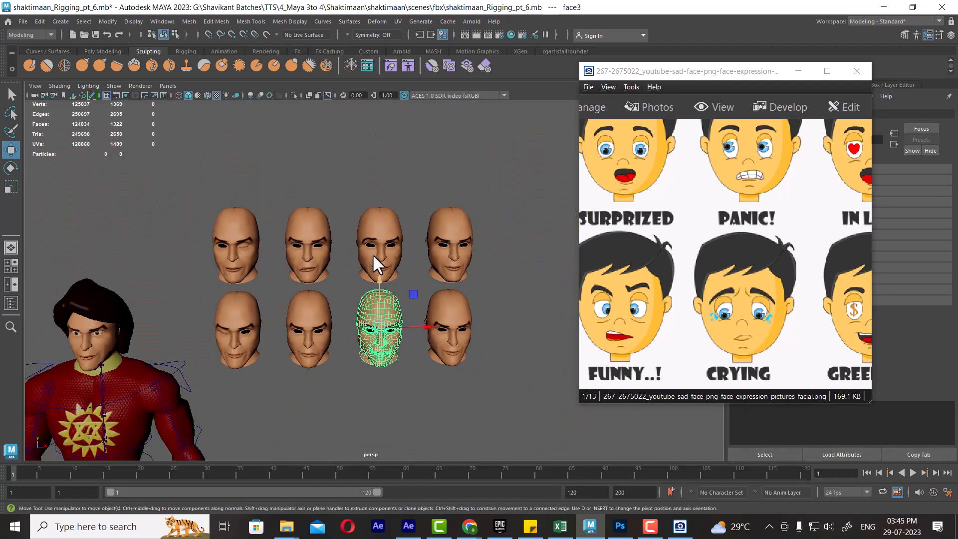
pyautogui.scroll(8, 372, 253)
pyautogui.scroll(3, 432, 349)
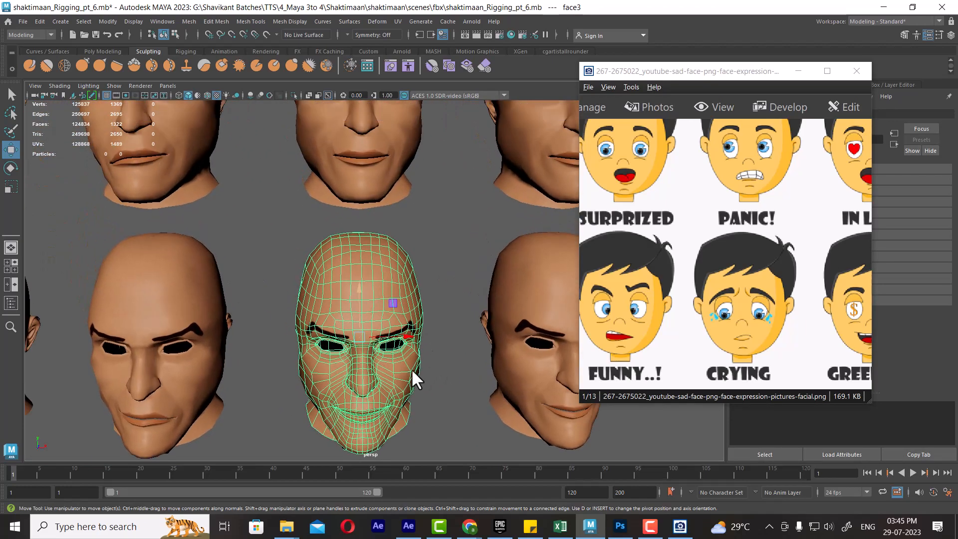
pyautogui.scroll(2, 402, 370)
pyautogui.scroll(5, 402, 320)
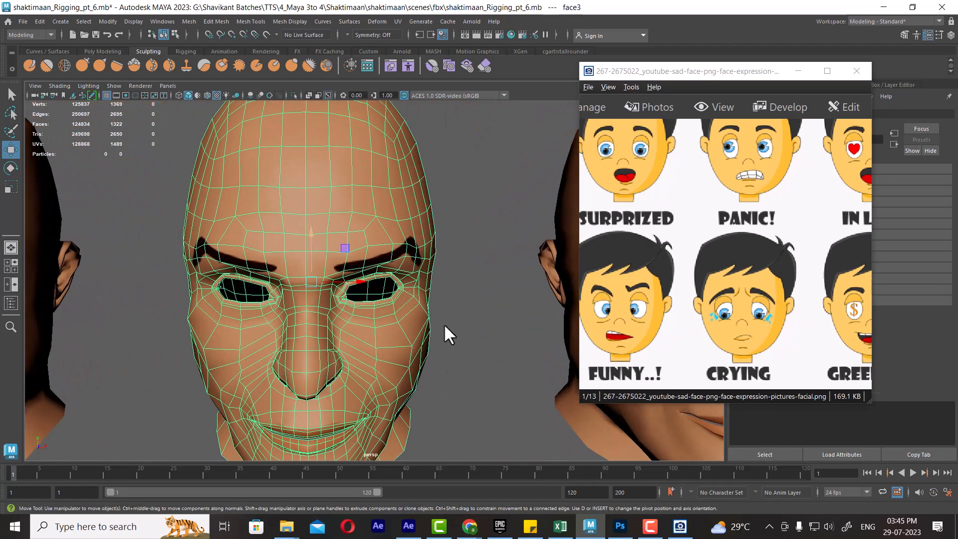
pyautogui.keyDown('alt'); pyautogui.moveTo(444, 323); pyautogui.dragTo(410, 292, button='middle'); pyautogui.keyUp('alt')
pyautogui.scroll(5, 410, 292)
pyautogui.click(436, 232)
pyautogui.click(355, 225)
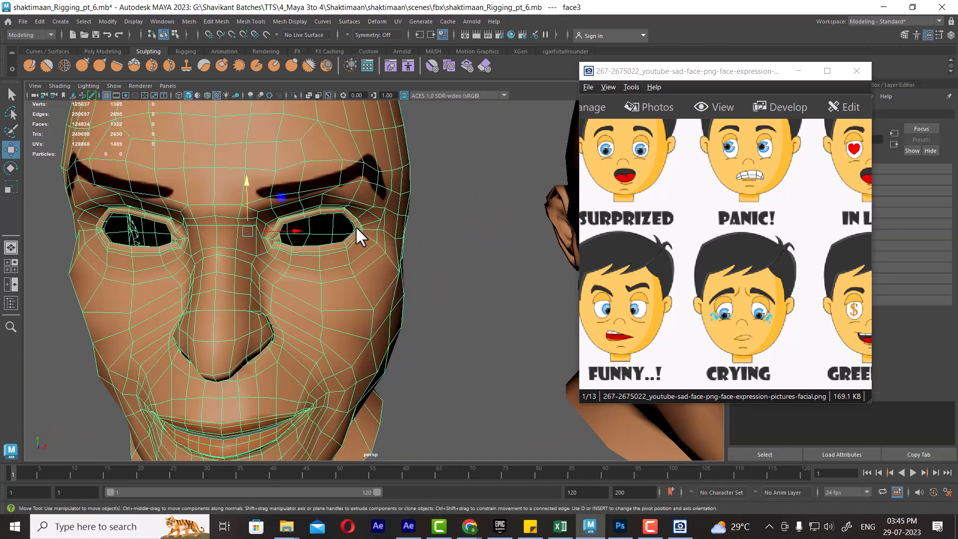
pyautogui.scroll(-4, 359, 235)
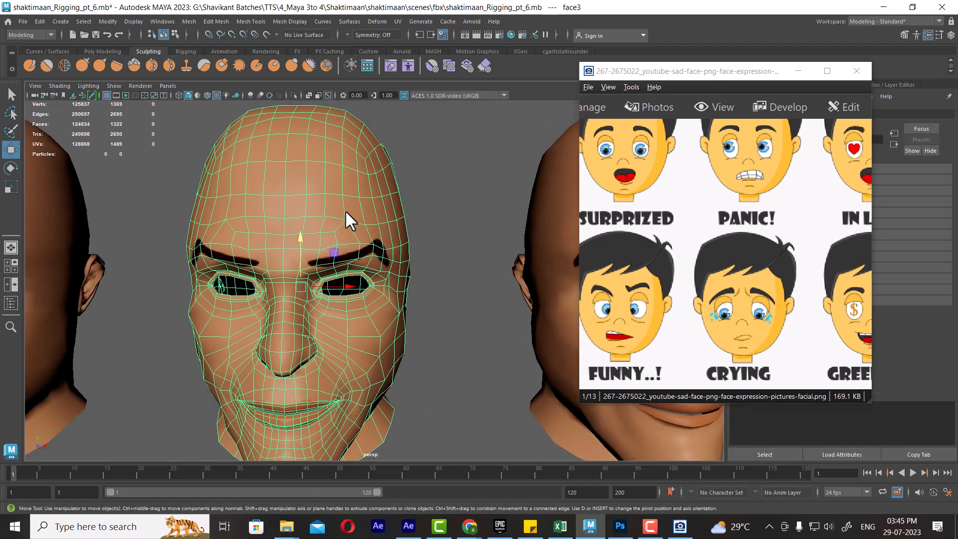
pyautogui.moveTo(751, 293); pyautogui.dragTo(773, 258)
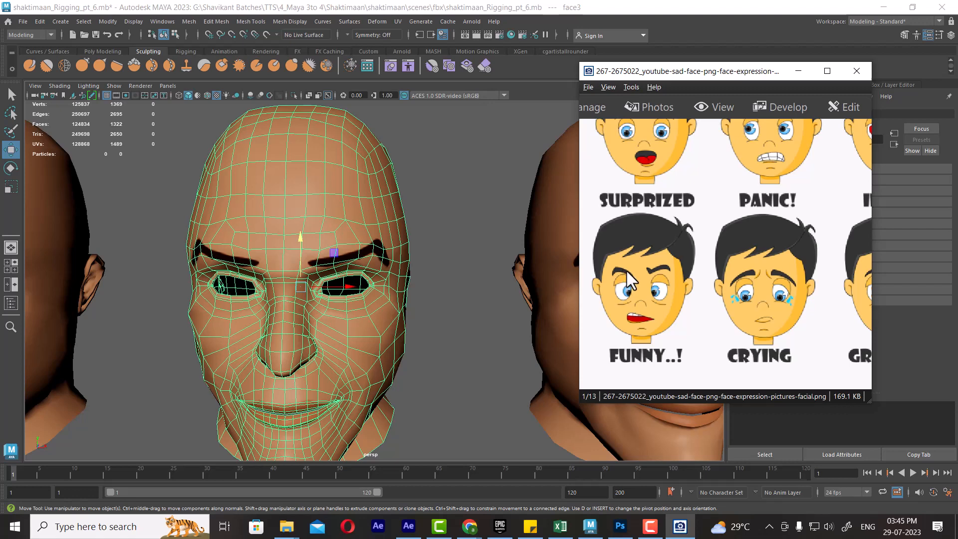
pyautogui.scroll(5, 348, 278)
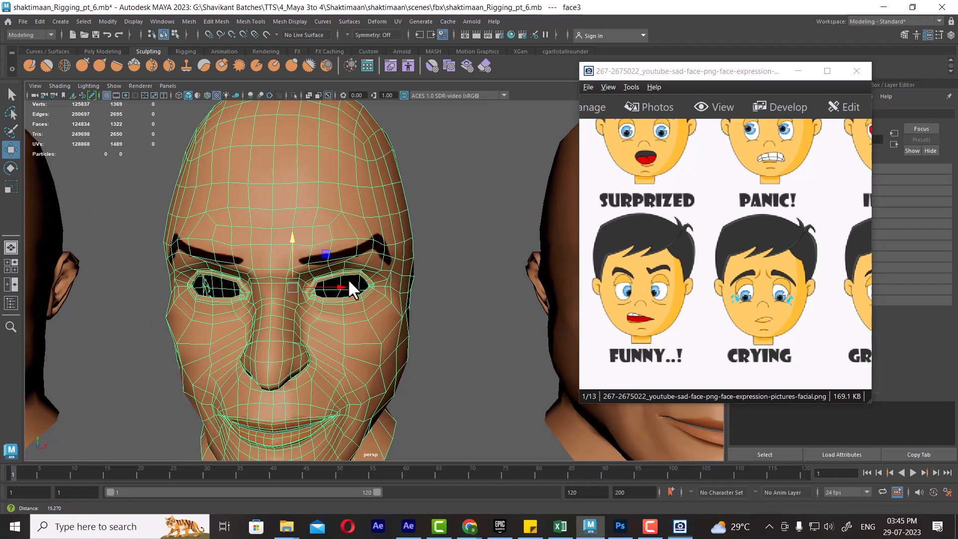
# Step: Lower the two vertices at the inner end of face3's left eyebrow using soft selection with a small falloff
pyautogui.moveTo(448, 181); pyautogui.dragTo(233, 145, button='right')
pyautogui.scroll(1, 267, 237)
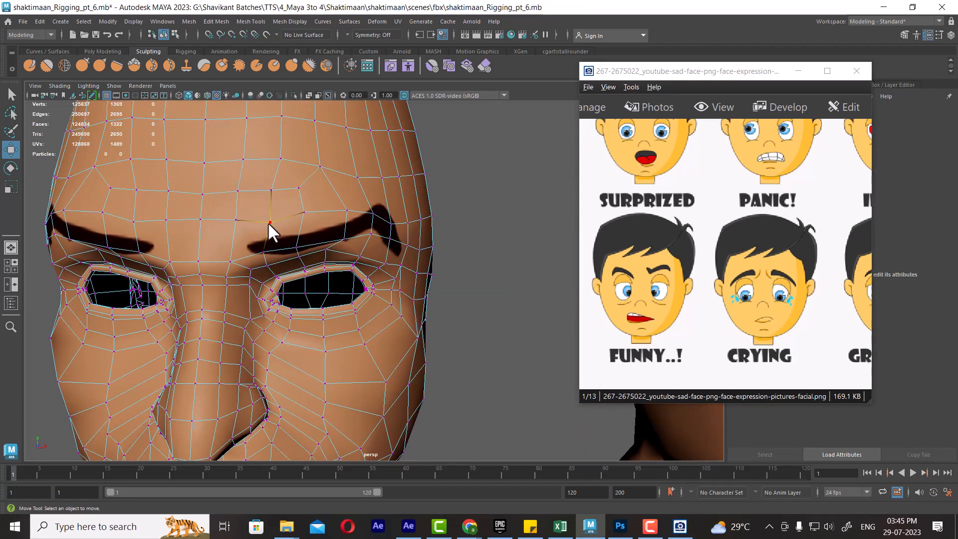
pyautogui.click(268, 223)
pyautogui.keyDown('shift'); pyautogui.click(262, 248); pyautogui.keyUp('shift')
pyautogui.scroll(-5, 261, 247)
pyautogui.keyDown('alt'); pyautogui.moveTo(261, 164); pyautogui.dragTo(269, 259, button='middle'); pyautogui.keyUp('alt')
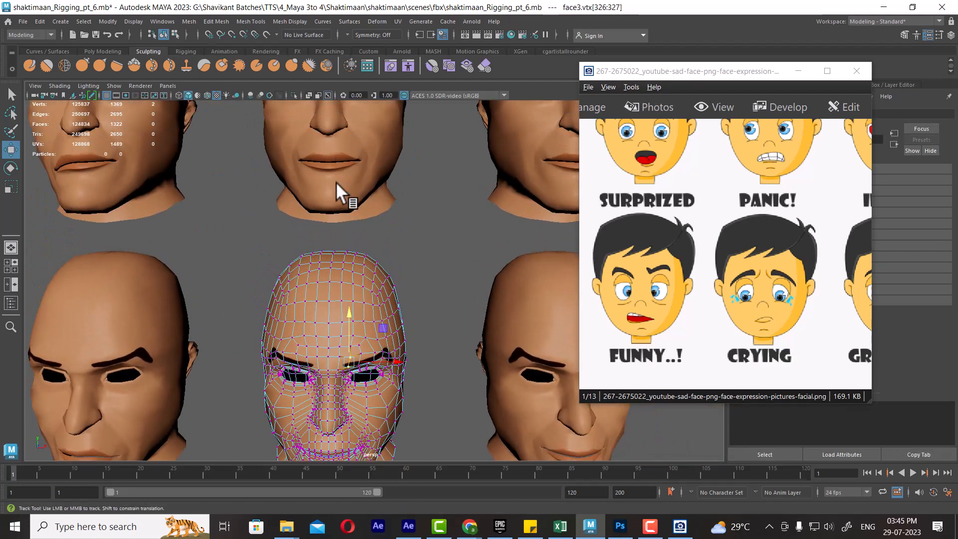
pyautogui.keyDown('alt'); pyautogui.moveTo(336, 182); pyautogui.dragTo(334, 313, button='middle'); pyautogui.keyUp('alt')
pyautogui.keyDown('alt'); pyautogui.moveTo(324, 384); pyautogui.dragTo(318, 223, button='middle'); pyautogui.keyUp('alt')
pyautogui.scroll(5, 318, 222)
pyautogui.keyDown('alt'); pyautogui.moveTo(334, 301); pyautogui.dragTo(334, 236, button='middle'); pyautogui.keyUp('alt')
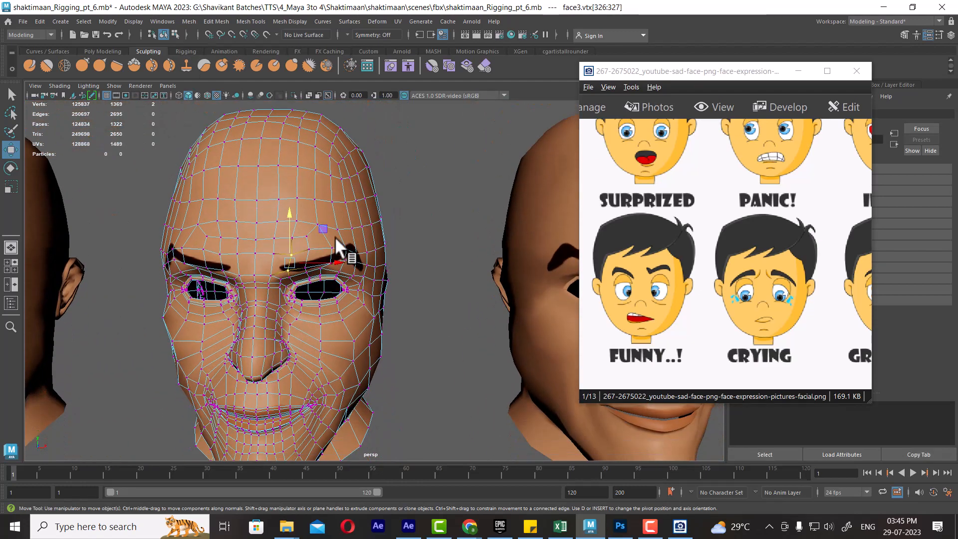
pyautogui.keyDown('alt'); pyautogui.moveTo(294, 215); pyautogui.dragTo(347, 296, button='right'); pyautogui.keyUp('alt')
pyautogui.keyDown('alt'); pyautogui.moveTo(218, 244); pyautogui.dragTo(277, 240, button='middle'); pyautogui.keyUp('alt')
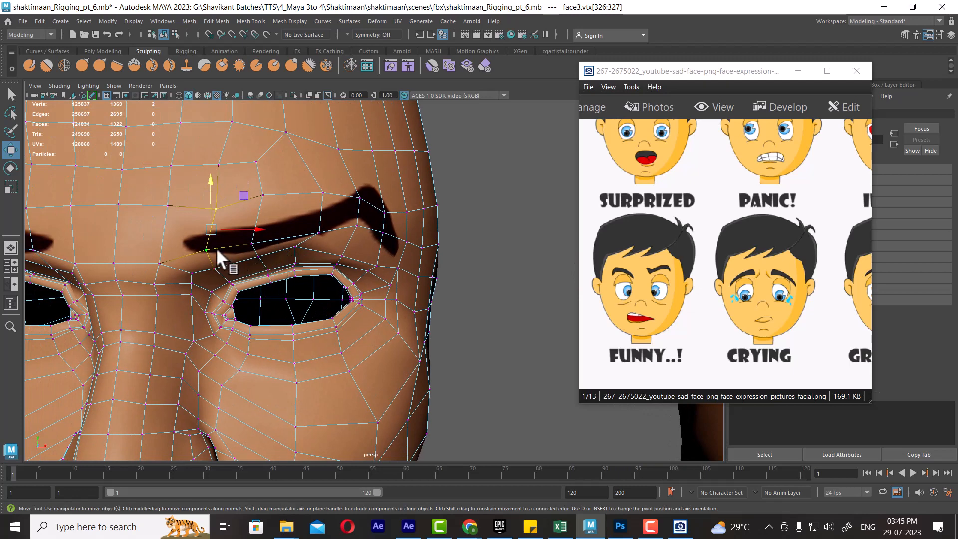
pyautogui.press('b')
pyautogui.moveTo(216, 243); pyautogui.dragTo(249, 241)
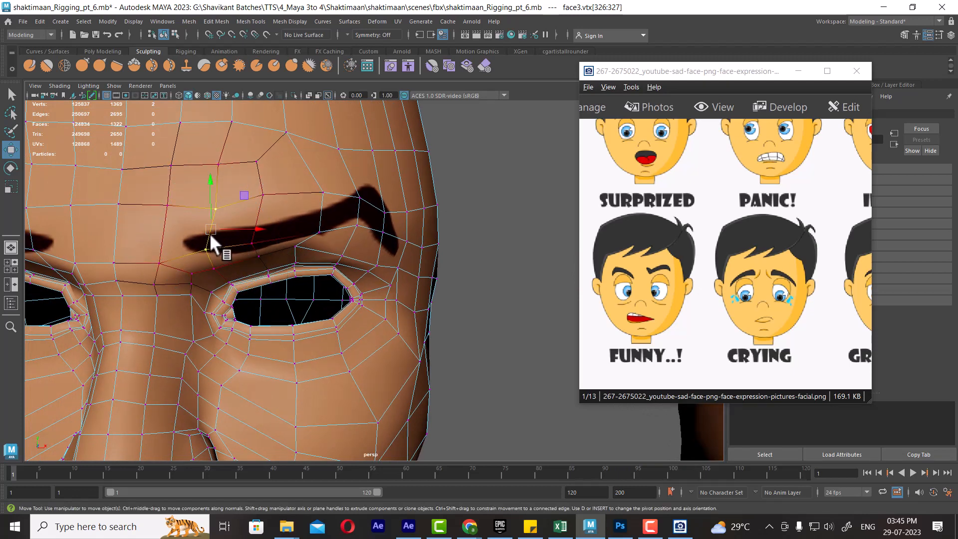
pyautogui.press('b')
pyautogui.moveTo(213, 236)
pyautogui.mouseDown()
pyautogui.moveTo(230, 236)
pyautogui.moveTo(213, 242)
pyautogui.mouseUp()
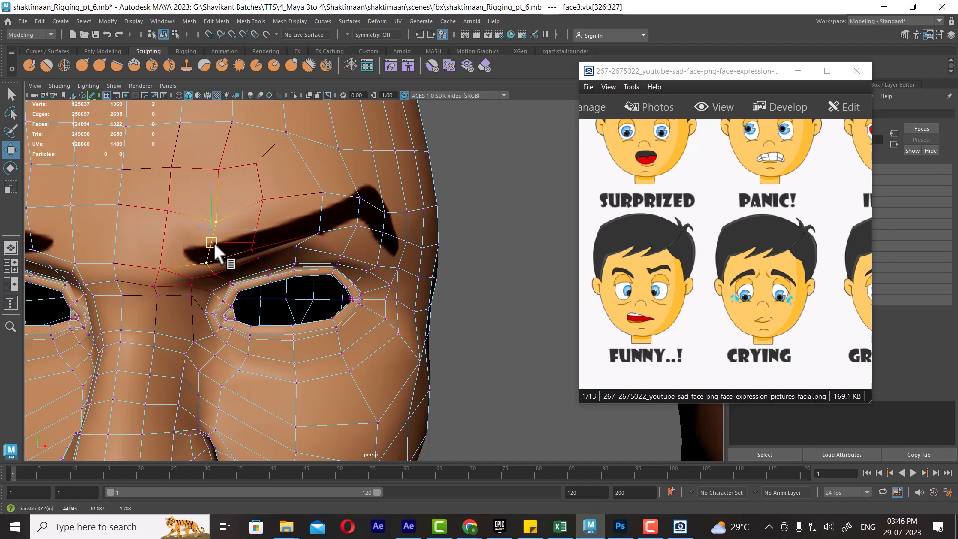
# Step: Lower the next pair of vertices above and below the inner half of face3's left eyebrow
pyautogui.click(262, 198)
pyautogui.keyDown('shift'); pyautogui.click(254, 247); pyautogui.keyUp('shift')
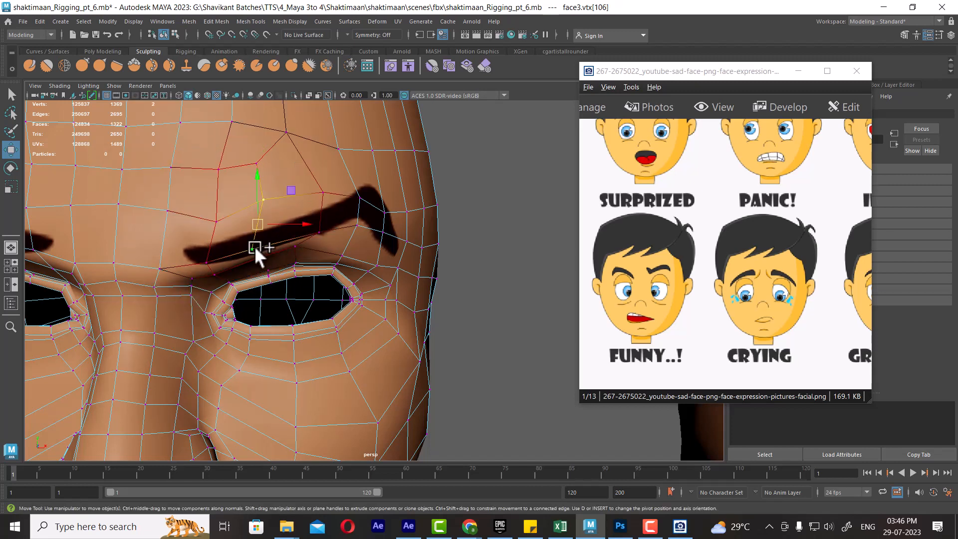
pyautogui.moveTo(258, 223); pyautogui.dragTo(257, 233)
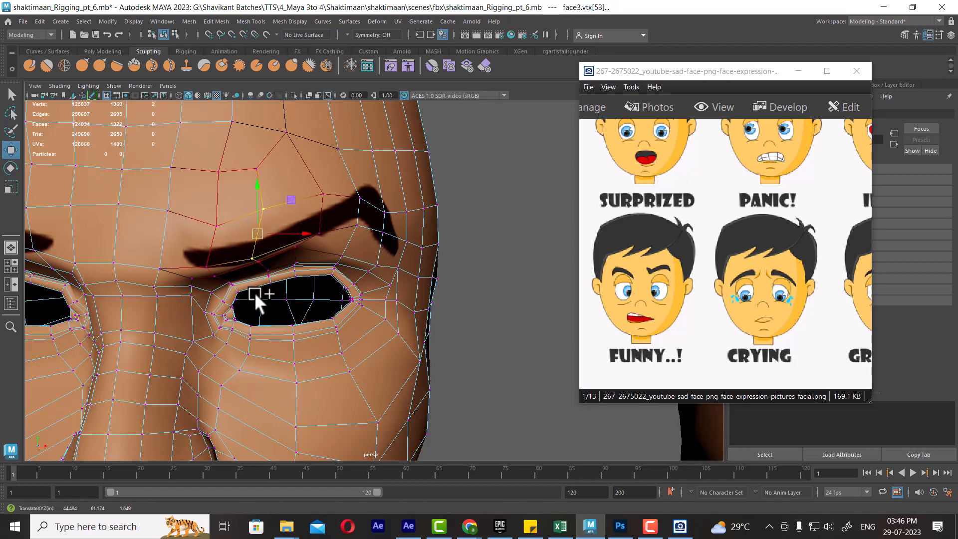
# Step: Raise the four vertices around the outer arch of face3's left eyebrow, and return to object mode with nothing selected
pyautogui.click(359, 198)
pyautogui.keyDown('shift'); pyautogui.click(357, 225); pyautogui.keyUp('shift')
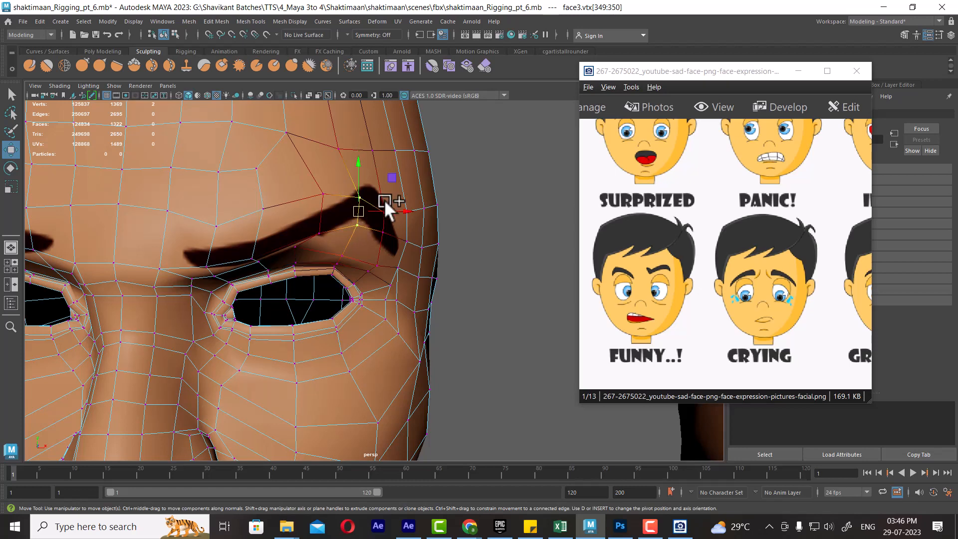
pyautogui.keyDown('shift'); pyautogui.click(382, 230); pyautogui.keyUp('shift')
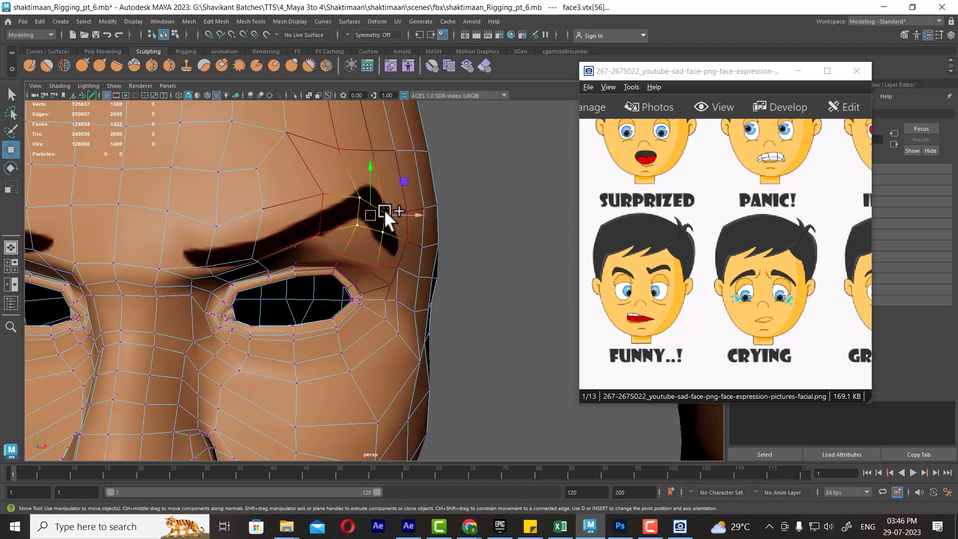
pyautogui.moveTo(385, 211); pyautogui.dragTo(326, 265)
pyautogui.keyDown('alt'); pyautogui.moveTo(325, 265); pyautogui.dragTo(465, 362, button='right'); pyautogui.keyUp('alt')
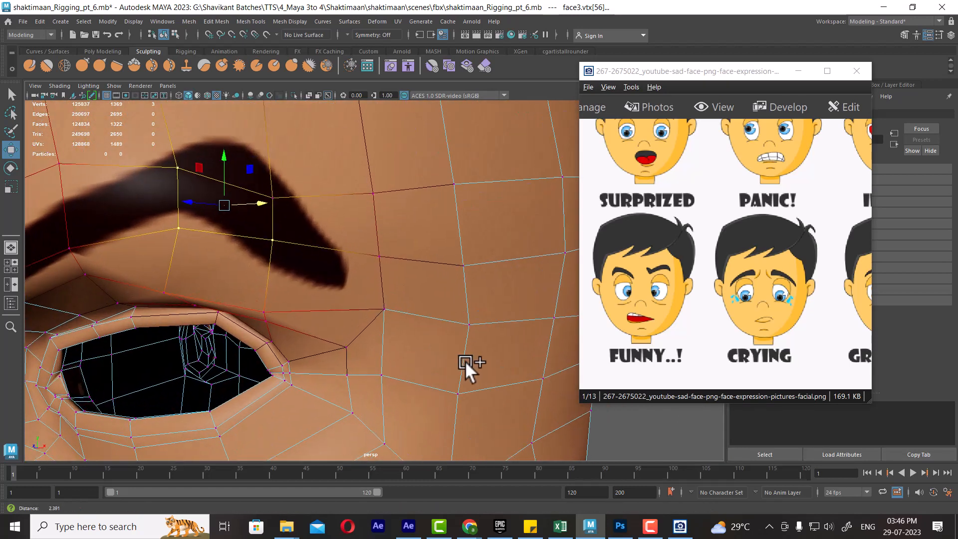
pyautogui.keyDown('shift'); pyautogui.click(272, 191); pyautogui.keyUp('shift')
pyautogui.keyDown('alt'); pyautogui.moveTo(309, 244); pyautogui.dragTo(291, 234, button='right'); pyautogui.keyUp('alt')
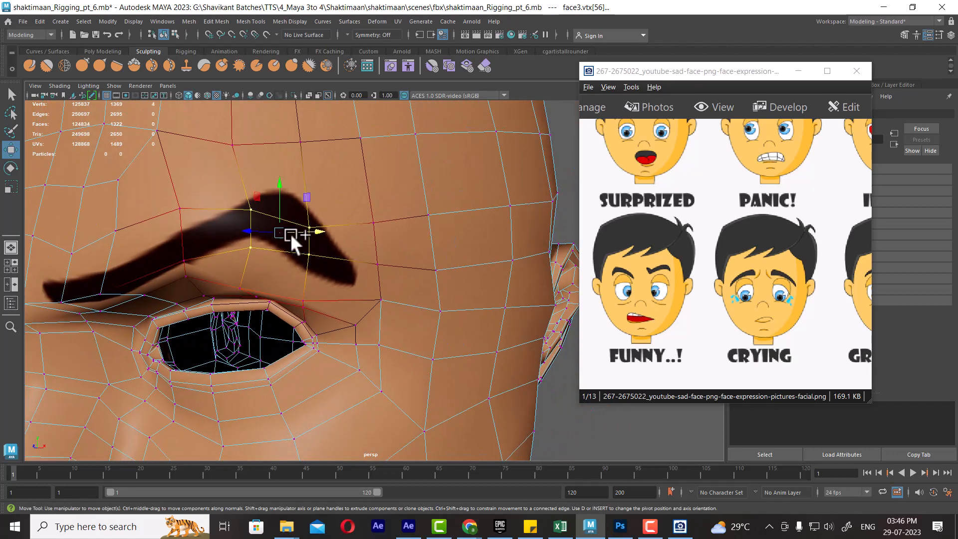
pyautogui.keyDown('alt'); pyautogui.moveTo(291, 233); pyautogui.dragTo(259, 218); pyautogui.keyUp('alt')
pyautogui.moveTo(193, 184); pyautogui.dragTo(193, 157)
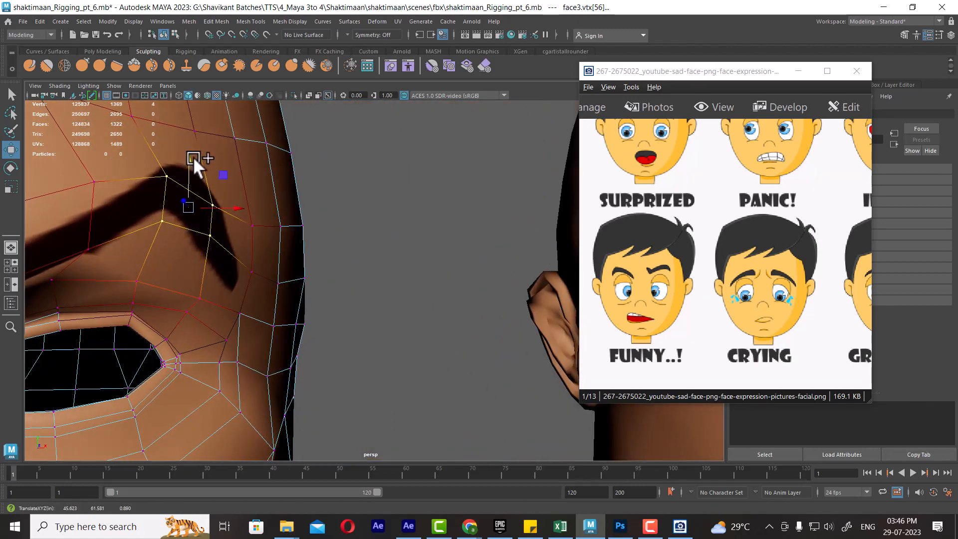
pyautogui.keyDown('alt'); pyautogui.moveTo(244, 239); pyautogui.dragTo(185, 236, button='right'); pyautogui.keyUp('alt')
pyautogui.keyDown('alt'); pyautogui.moveTo(225, 289); pyautogui.dragTo(252, 253, button='middle'); pyautogui.keyUp('alt')
pyautogui.keyDown('alt'); pyautogui.moveTo(252, 254); pyautogui.dragTo(220, 163, button='right'); pyautogui.keyUp('alt')
pyautogui.moveTo(285, 217); pyautogui.dragTo(336, 189, button='right')
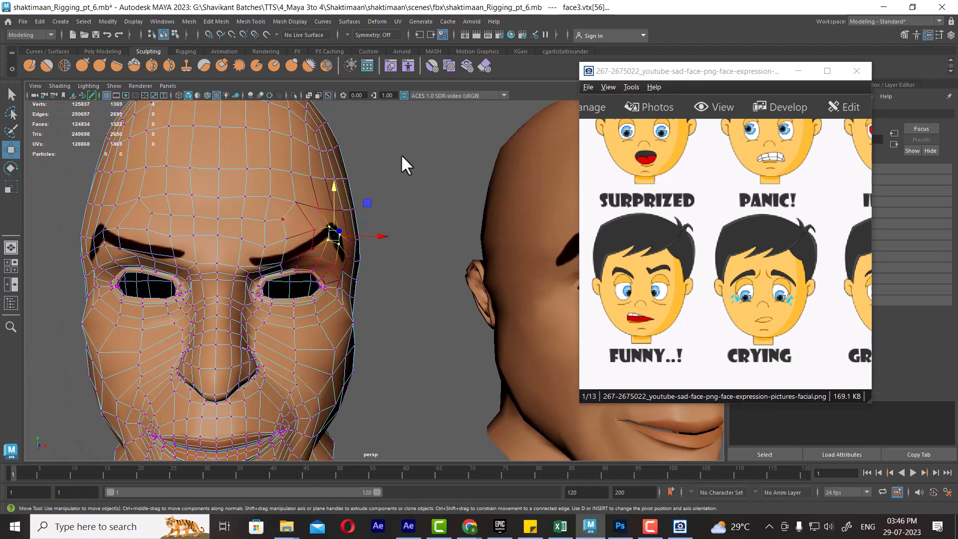
pyautogui.click(400, 154)
pyautogui.keyDown('alt'); pyautogui.moveTo(384, 225); pyautogui.dragTo(331, 259, button='right'); pyautogui.keyUp('alt')
pyautogui.keyDown('alt'); pyautogui.moveTo(331, 259); pyautogui.dragTo(362, 290); pyautogui.keyUp('alt')
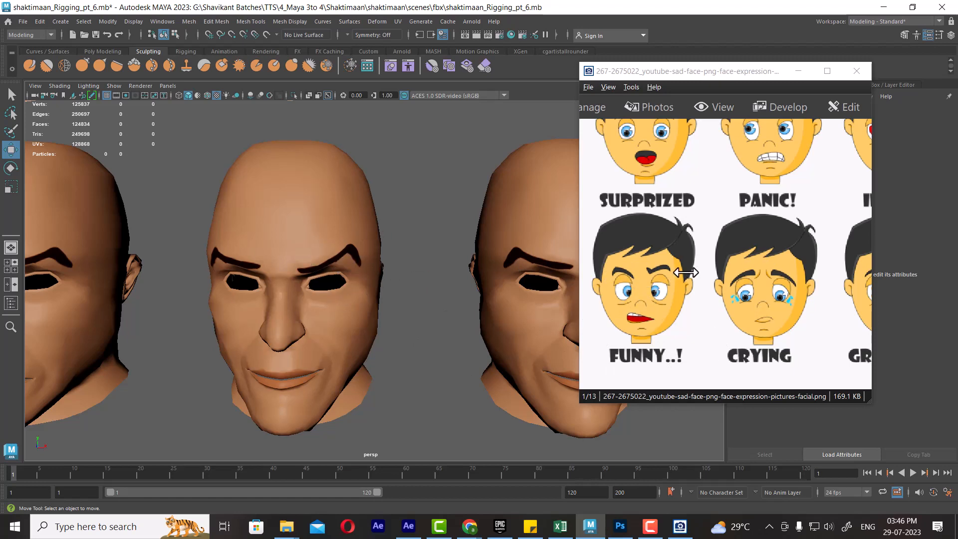
# Step: Switch the reference to the cute-kids emotions picture and enlarge it around the angry face
pyautogui.scroll(11, 685, 273)
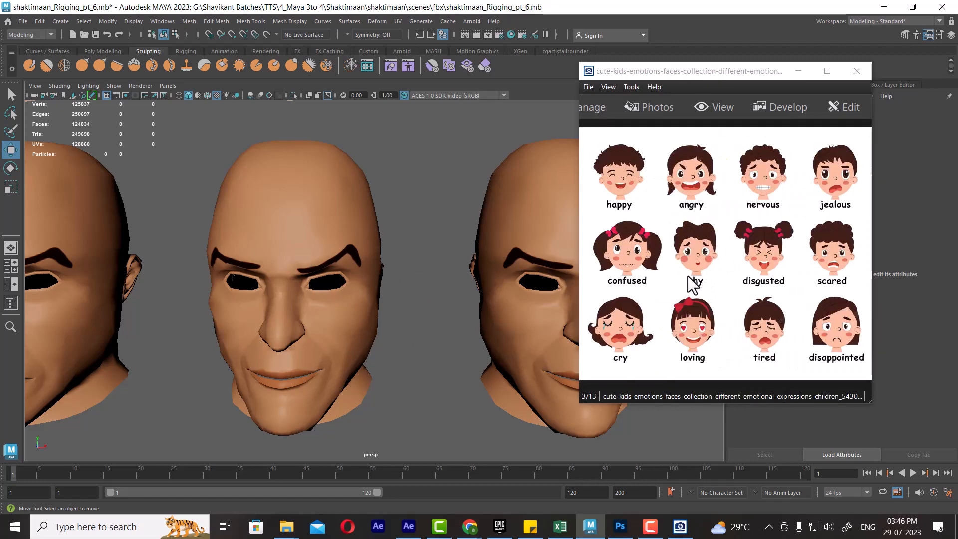
pyautogui.click(711, 268)
pyautogui.keyDown('ctrl'); pyautogui.scroll(4, 711, 268); pyautogui.keyUp('ctrl')
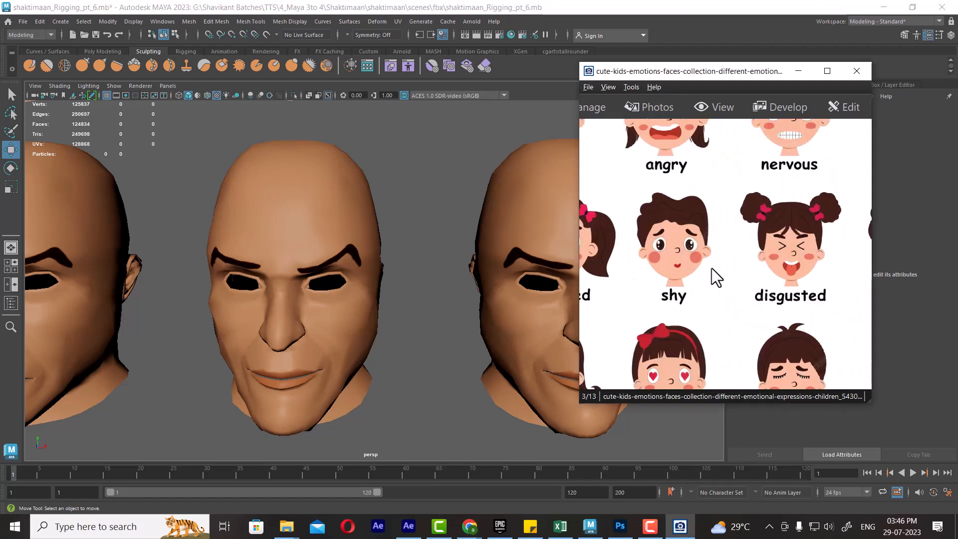
pyautogui.keyDown('ctrl'); pyautogui.scroll(2, 711, 268); pyautogui.keyUp('ctrl')
pyautogui.moveTo(712, 268); pyautogui.dragTo(783, 353)
pyautogui.moveTo(733, 238); pyautogui.dragTo(768, 272)
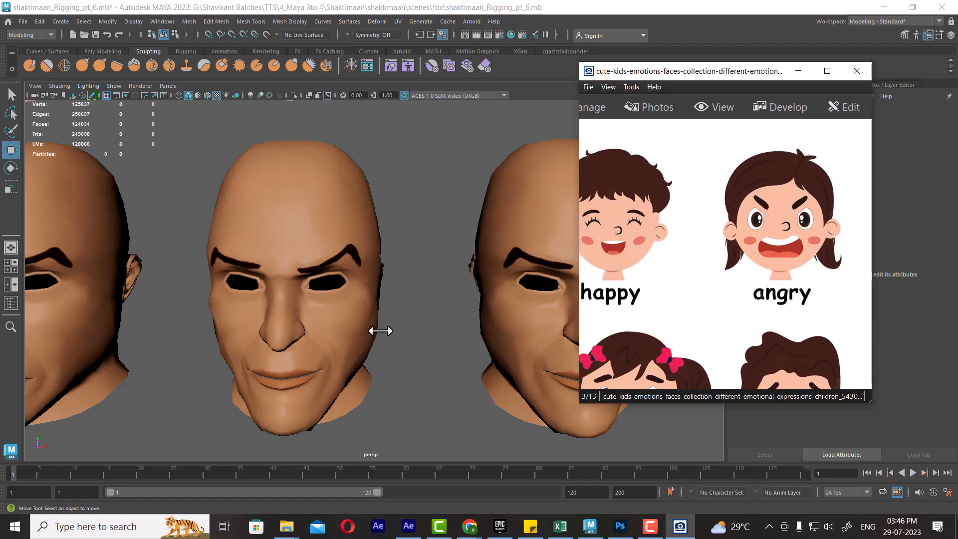
# Step: Lower the vertex beneath the inner end of face3's left eyebrow using soft selection
pyautogui.click(348, 261)
pyautogui.scroll(3, 411, 310)
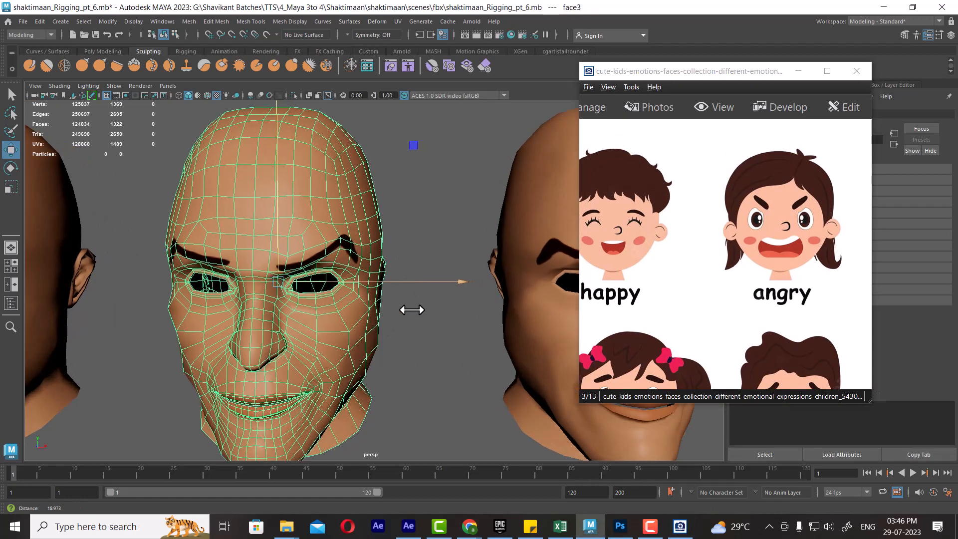
pyautogui.moveTo(410, 203); pyautogui.dragTo(344, 201, button='right')
pyautogui.scroll(3, 309, 210)
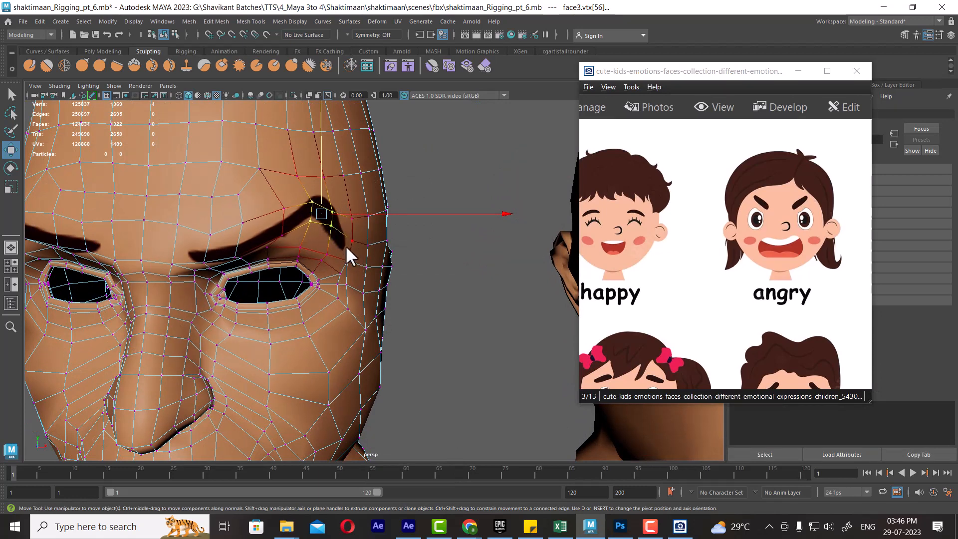
pyautogui.click(203, 262)
pyautogui.moveTo(214, 252)
pyautogui.mouseDown()
pyautogui.moveTo(246, 246)
pyautogui.moveTo(207, 264)
pyautogui.mouseUp()
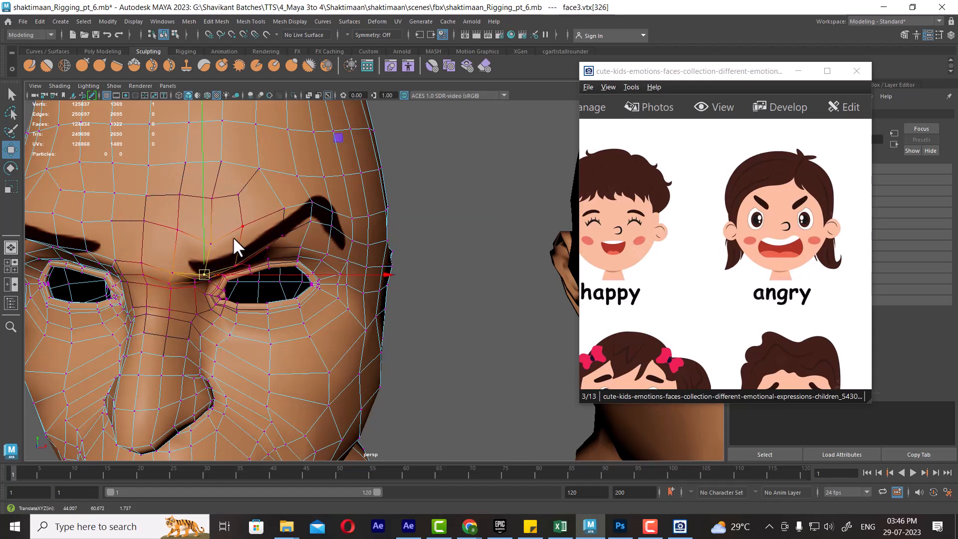
# Step: Nudge the vertex above the inner half of face3's left eyebrow down and inward, and return to object mode with nothing selected
pyautogui.click(243, 225)
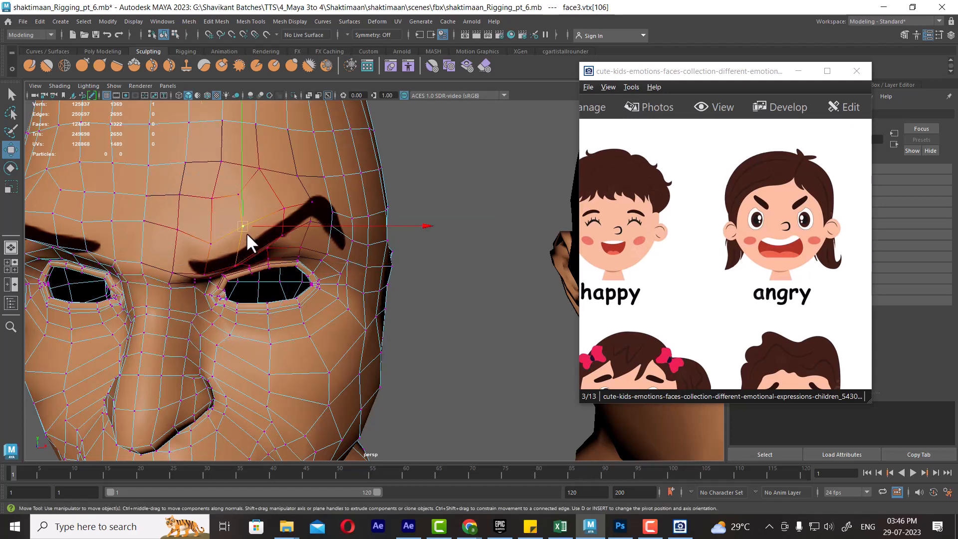
pyautogui.moveTo(246, 232); pyautogui.dragTo(238, 238)
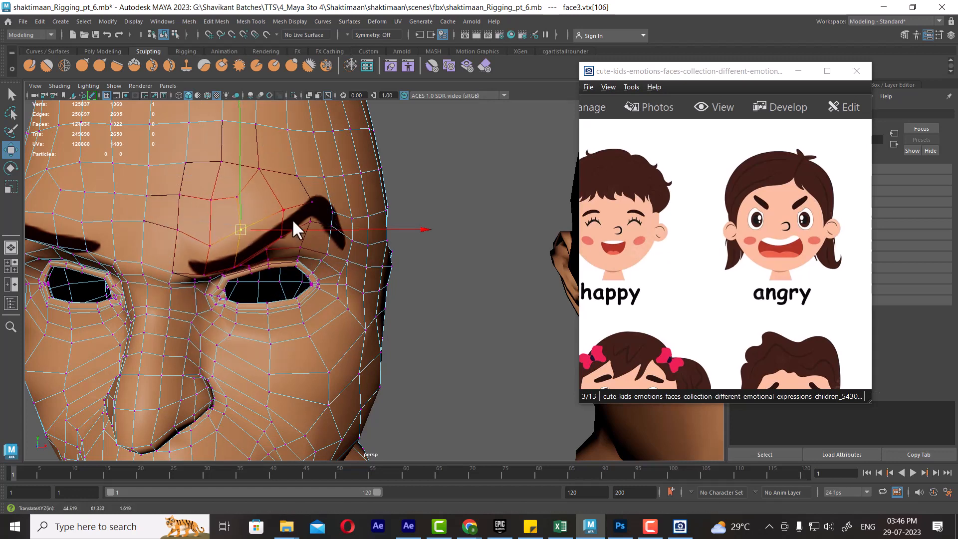
pyautogui.moveTo(296, 208); pyautogui.dragTo(416, 134, button='right')
pyautogui.click(416, 135)
pyautogui.scroll(-5, 394, 173)
pyautogui.keyDown('alt'); pyautogui.moveTo(375, 207); pyautogui.dragTo(357, 209); pyautogui.keyUp('alt')
pyautogui.scroll(-3, 341, 292)
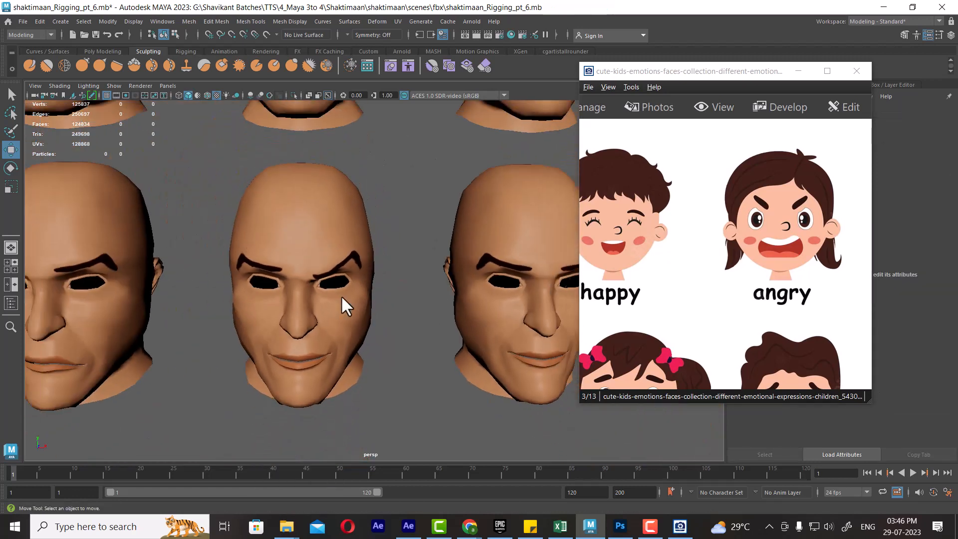
pyautogui.keyDown('alt'); pyautogui.moveTo(398, 378); pyautogui.dragTo(423, 378); pyautogui.keyUp('alt')
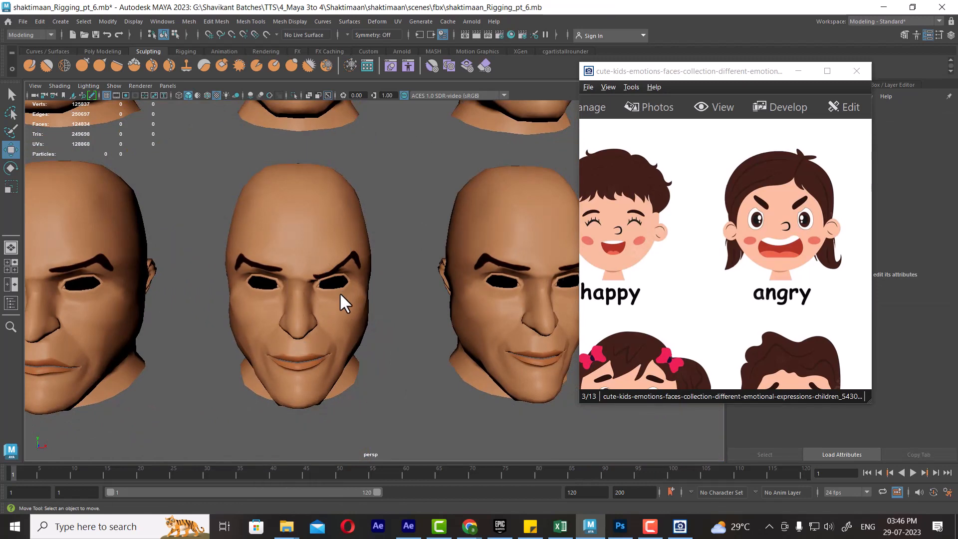
# Step: Examine the eyebrow shapes of the shy, loving, cry, confused, disgusted and scared faces in the cute-kids emotions picture
pyautogui.moveTo(772, 293); pyautogui.dragTo(674, 118)
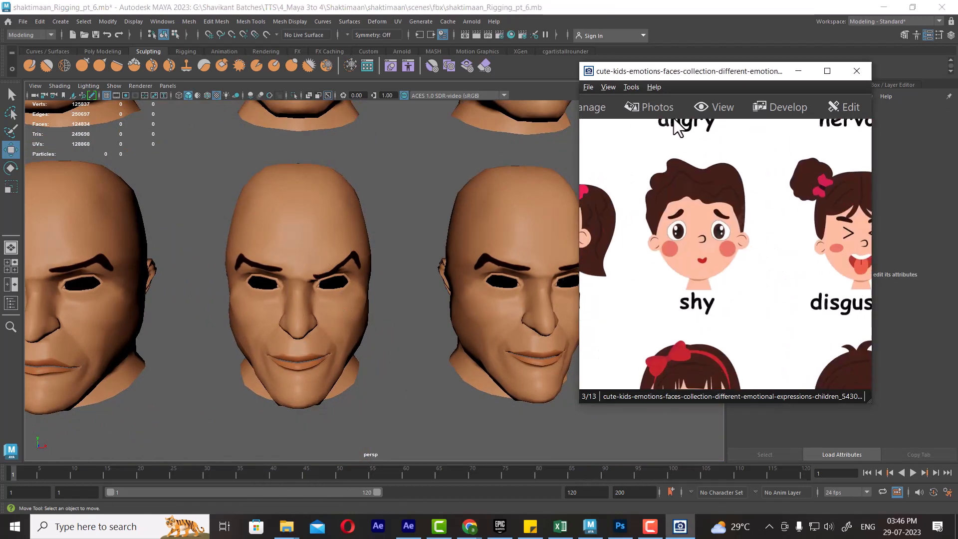
pyautogui.moveTo(748, 243); pyautogui.dragTo(685, 252)
pyautogui.moveTo(745, 289); pyautogui.dragTo(791, 193)
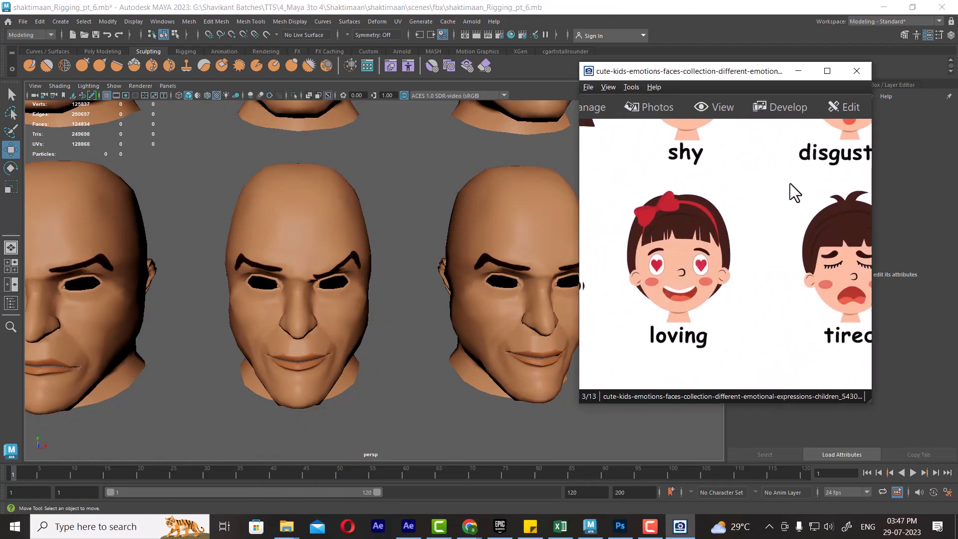
pyautogui.moveTo(688, 252); pyautogui.dragTo(798, 255)
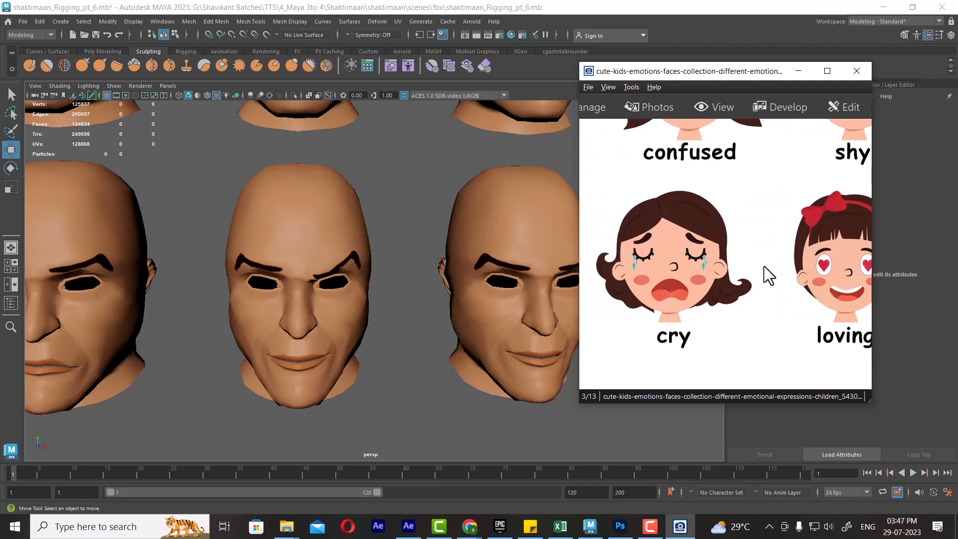
pyautogui.moveTo(747, 286); pyautogui.dragTo(738, 380)
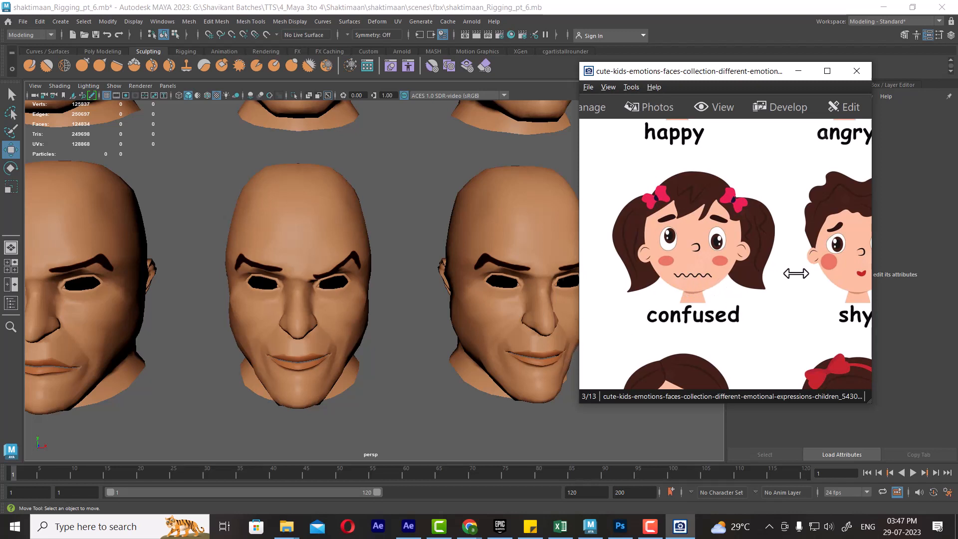
pyautogui.scroll(-2, 769, 241)
pyautogui.moveTo(768, 240); pyautogui.dragTo(769, 231)
pyautogui.moveTo(838, 276); pyautogui.dragTo(629, 261)
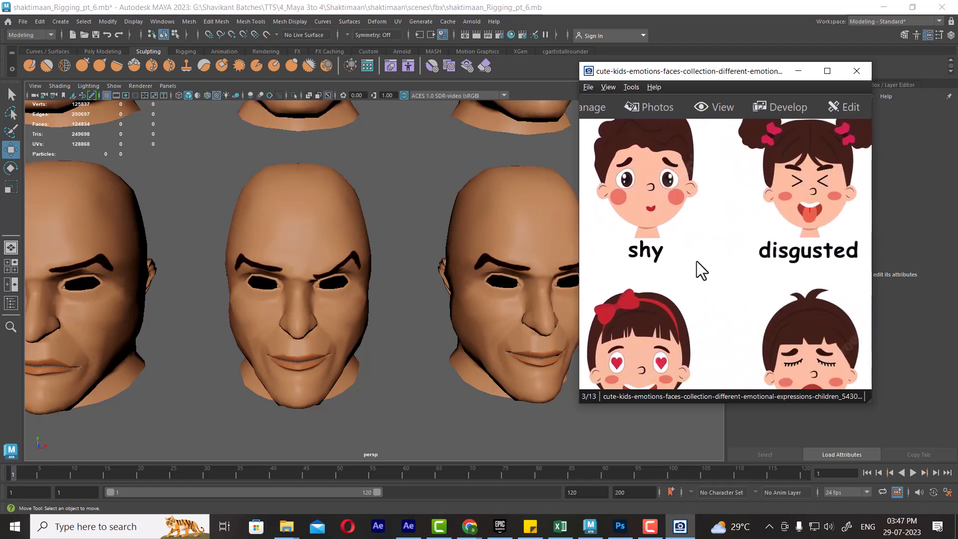
pyautogui.moveTo(736, 260); pyautogui.dragTo(720, 262)
pyautogui.moveTo(782, 268); pyautogui.dragTo(716, 265)
pyautogui.moveTo(815, 264); pyautogui.dragTo(701, 279)
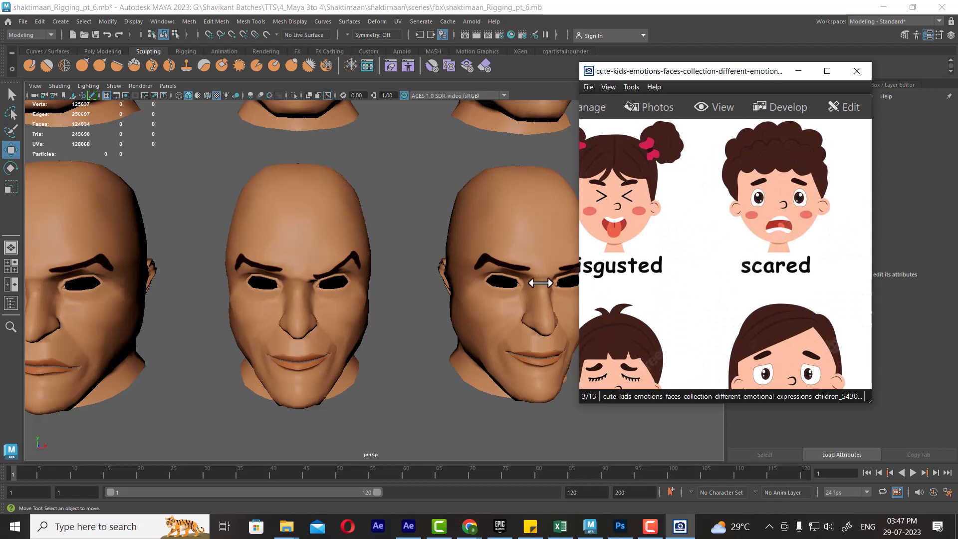
pyautogui.keyDown('alt'); pyautogui.moveTo(540, 282); pyautogui.dragTo(445, 272, button='right'); pyautogui.keyUp('alt')
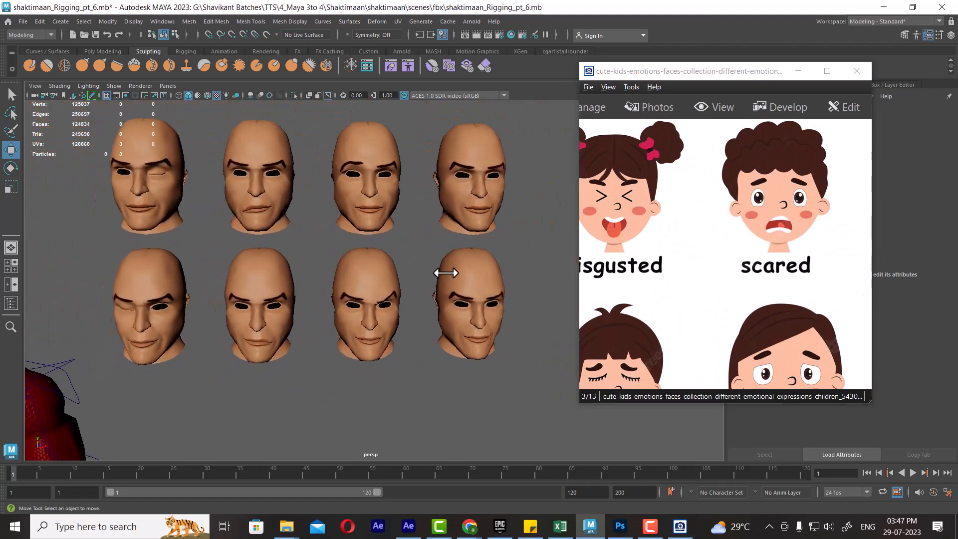
# Step: Switch the reference to expression.jpg and enlarge it around the sternness, indignation, disdain and aversion faces
pyautogui.click(731, 264)
pyautogui.scroll(-1, 735, 269)
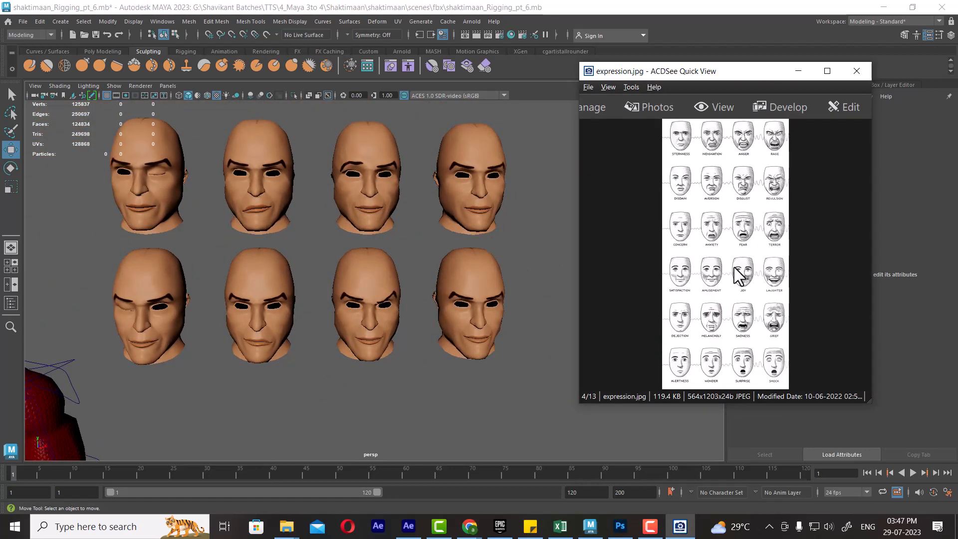
pyautogui.keyDown('ctrl'); pyautogui.scroll(5, 734, 268); pyautogui.keyUp('ctrl')
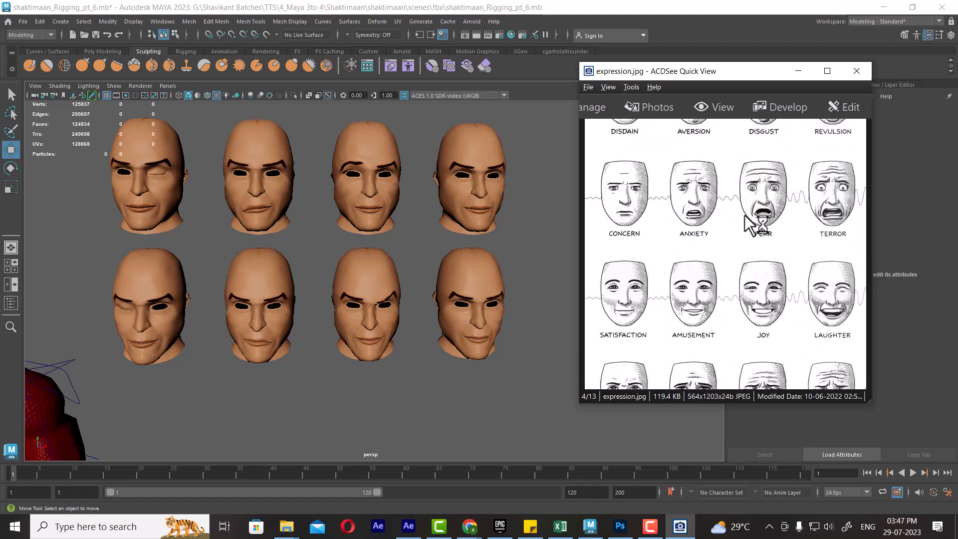
pyautogui.moveTo(745, 215); pyautogui.dragTo(789, 329)
pyautogui.keyDown('ctrl'); pyautogui.scroll(2, 766, 312); pyautogui.keyUp('ctrl')
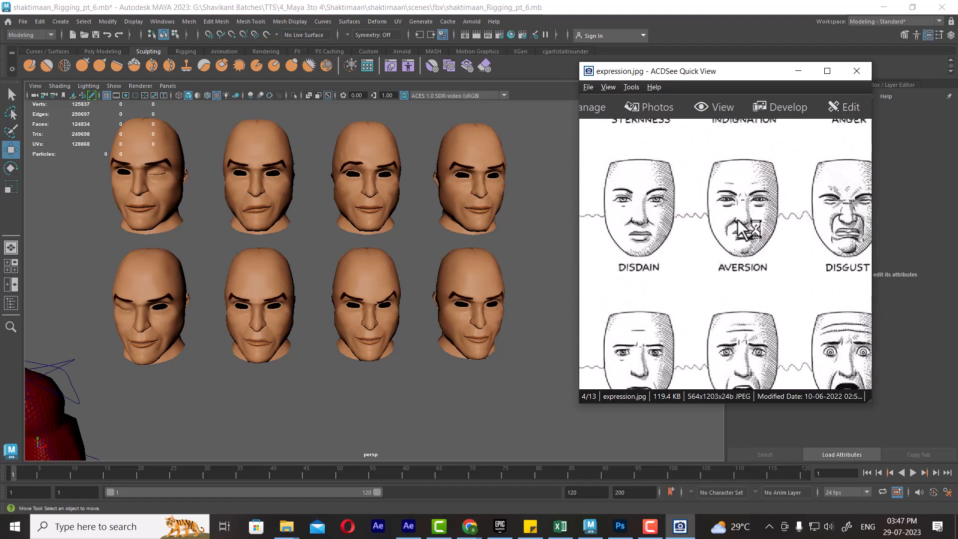
pyautogui.scroll(2, 715, 272)
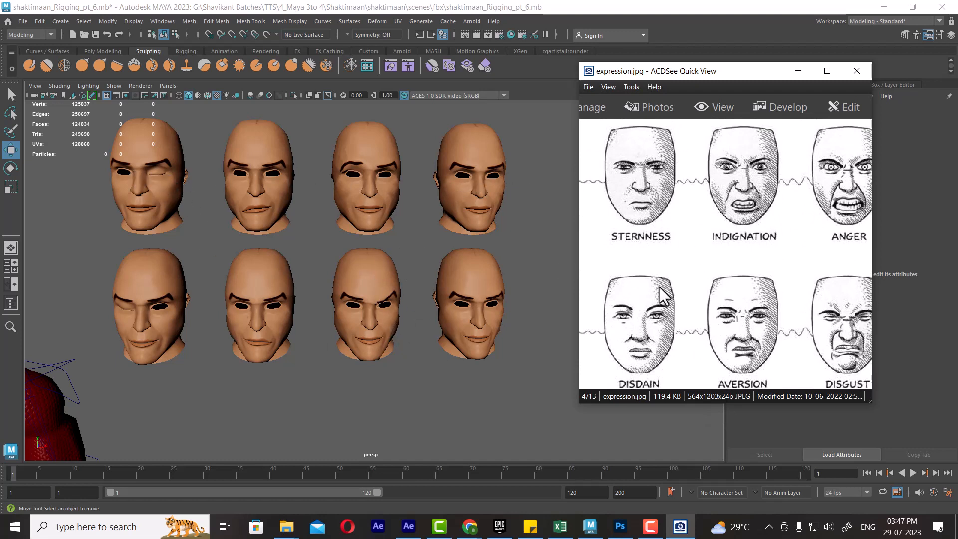
pyautogui.click(649, 525)
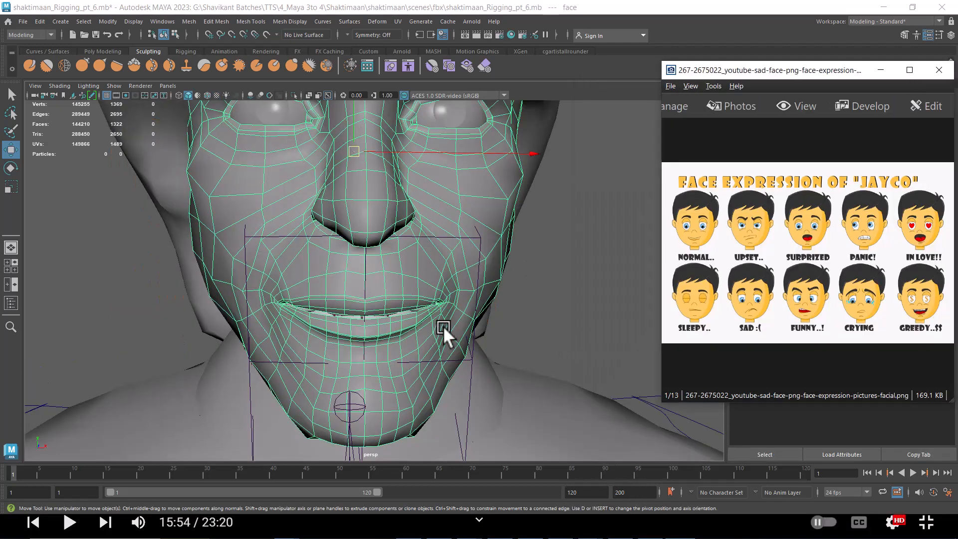
pyautogui.keyDown('alt'); pyautogui.moveTo(442, 326); pyautogui.dragTo(529, 307); pyautogui.keyUp('alt')
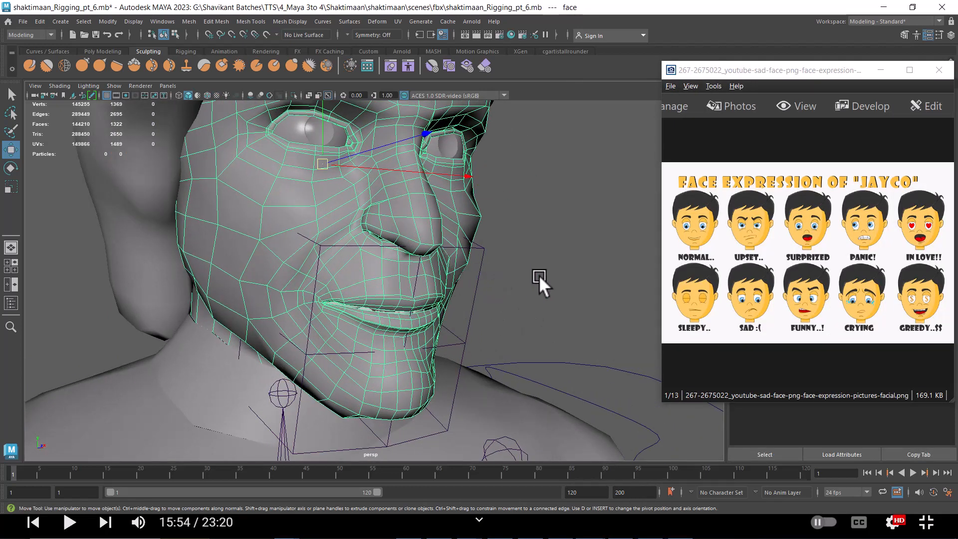
pyautogui.keyDown('alt'); pyautogui.moveTo(553, 274); pyautogui.dragTo(453, 245); pyautogui.keyUp('alt')
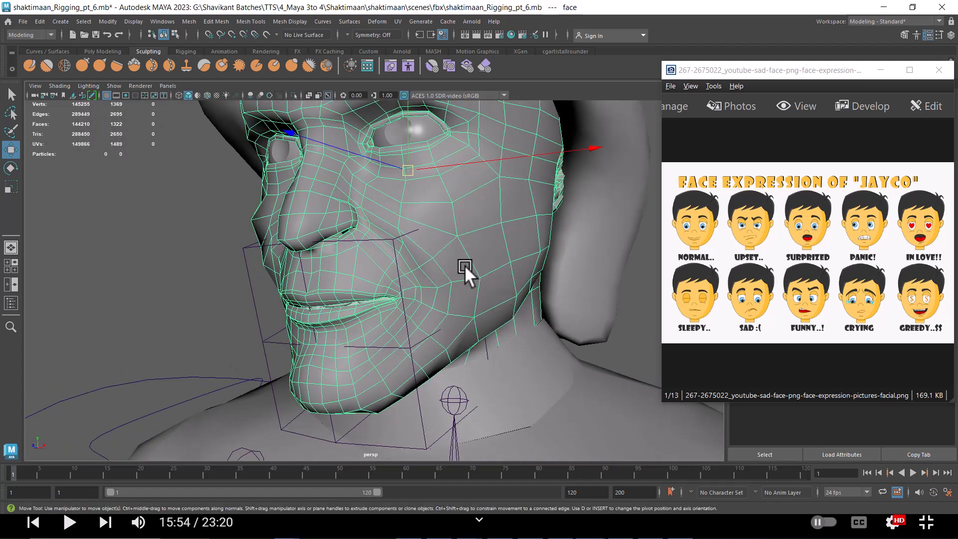
# Step: Switch to the face expression tutorial in Chrome, exit its full-screen view and minimise the reference picture viewer
pyautogui.hotkey('alt', 'Tab')
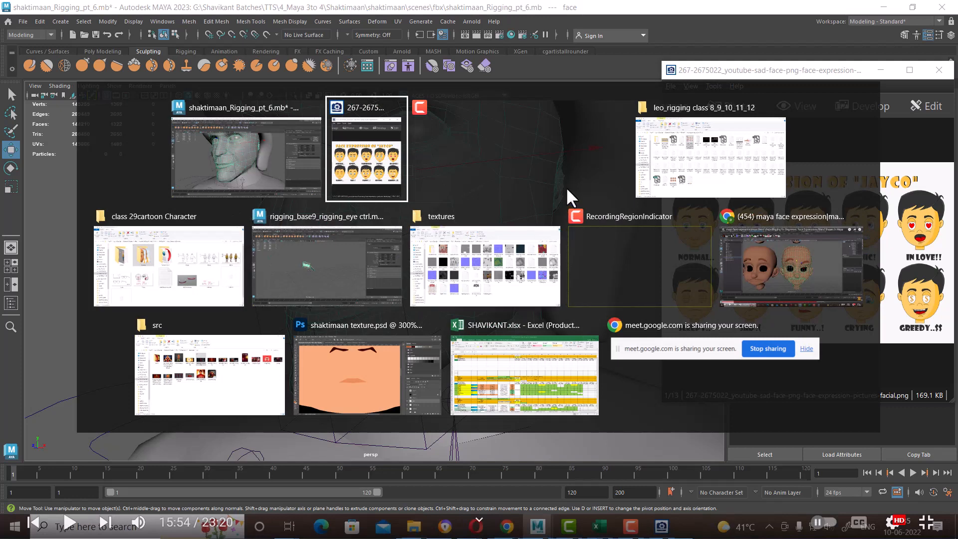
pyautogui.click(738, 283)
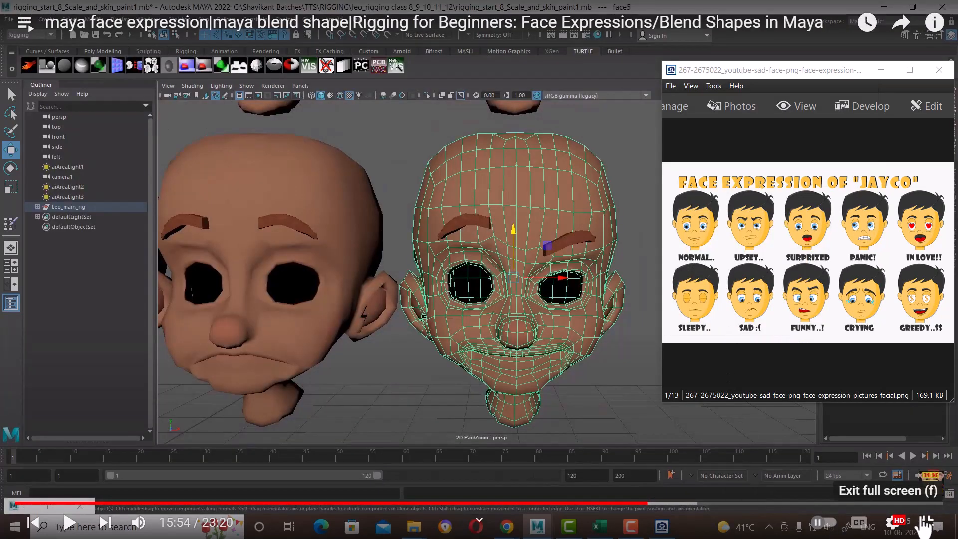
pyautogui.click(925, 522)
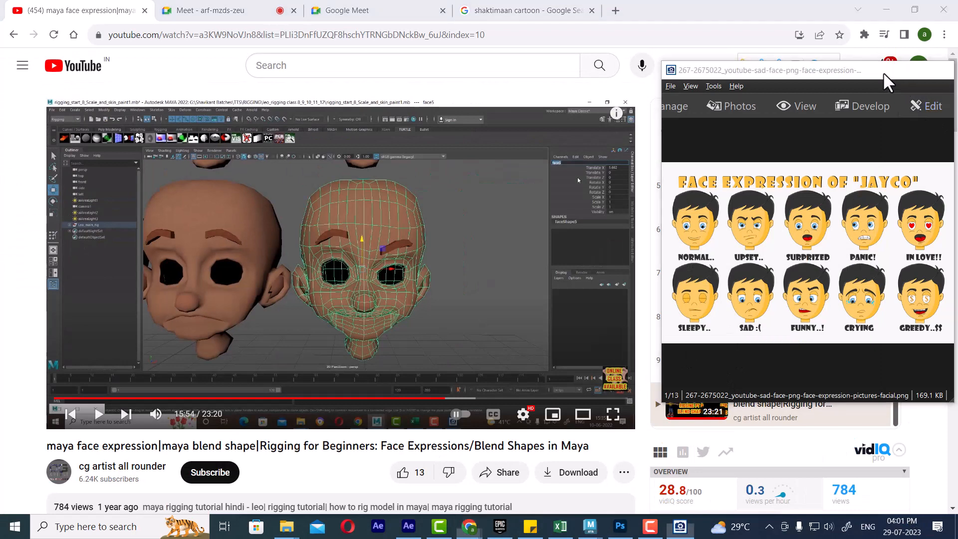
pyautogui.click(880, 70)
pyautogui.scroll(-1, 213, 434)
pyautogui.scroll(-1, 213, 434)
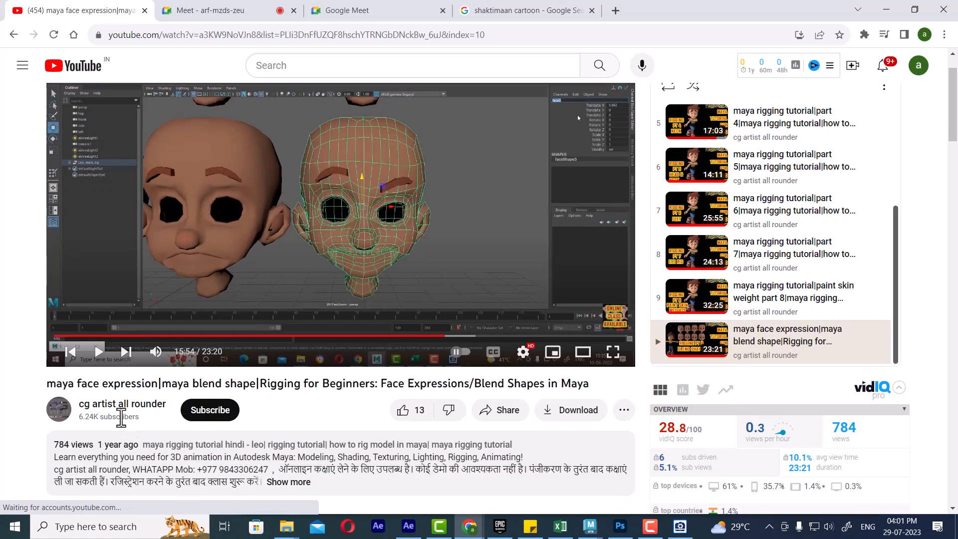
# Step: Open the cg artist all rounder channel in a new tab and show its videos
pyautogui.middleClick(122, 403)
pyautogui.click(193, 2)
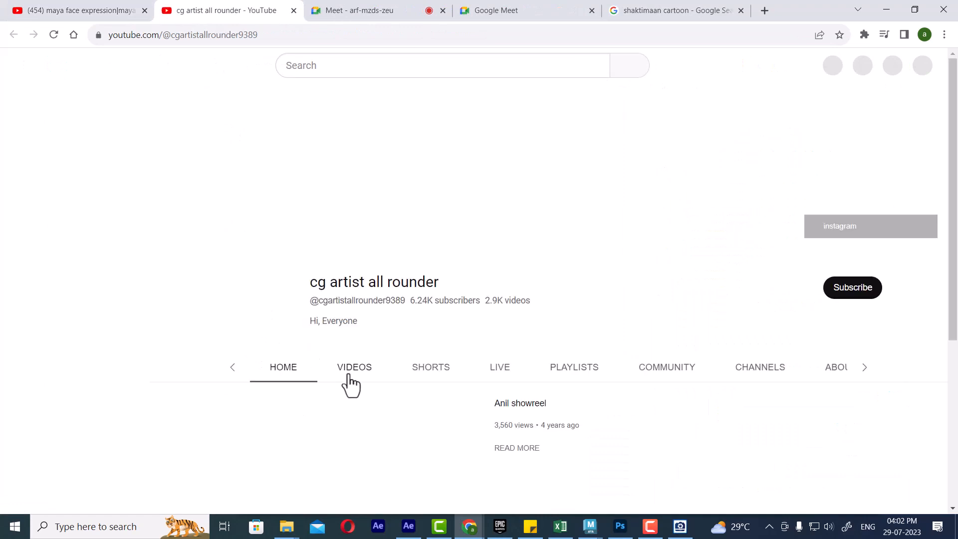
pyautogui.click(319, 340)
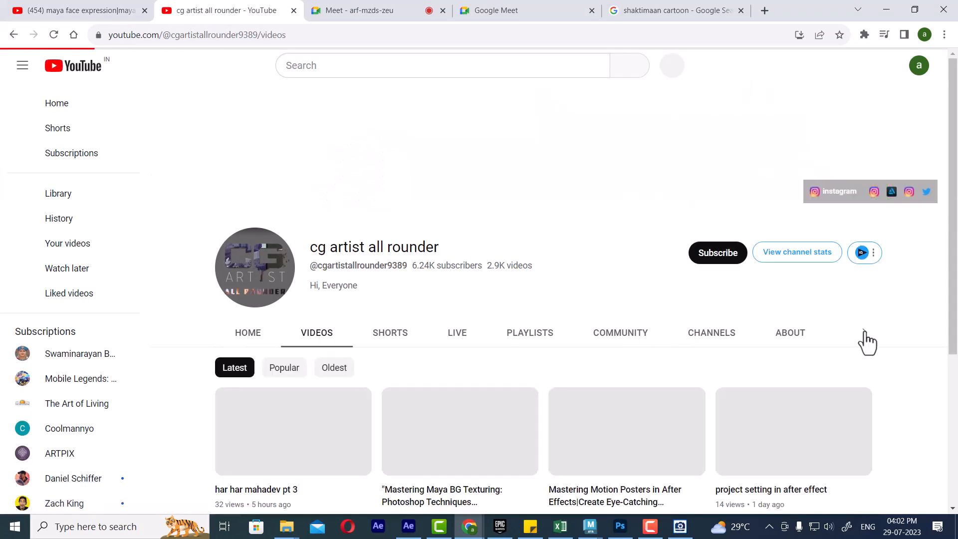
# Step: Search the channel for "teeth" and locate the teeth and gum modeling tutorial
pyautogui.click(862, 332)
pyautogui.click(862, 331)
pyautogui.click(862, 331)
pyautogui.click(861, 331)
pyautogui.click(864, 333)
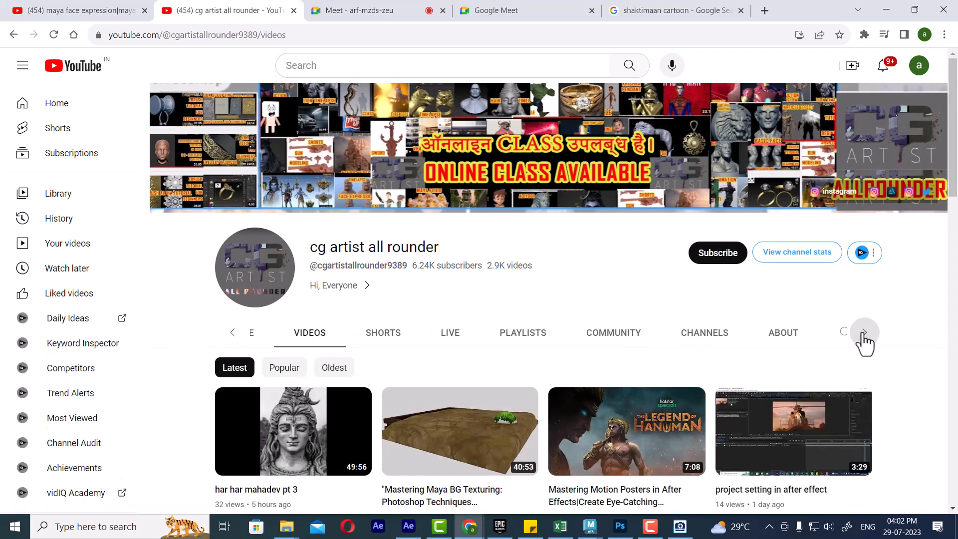
pyautogui.click(826, 337)
pyautogui.write('teeth')
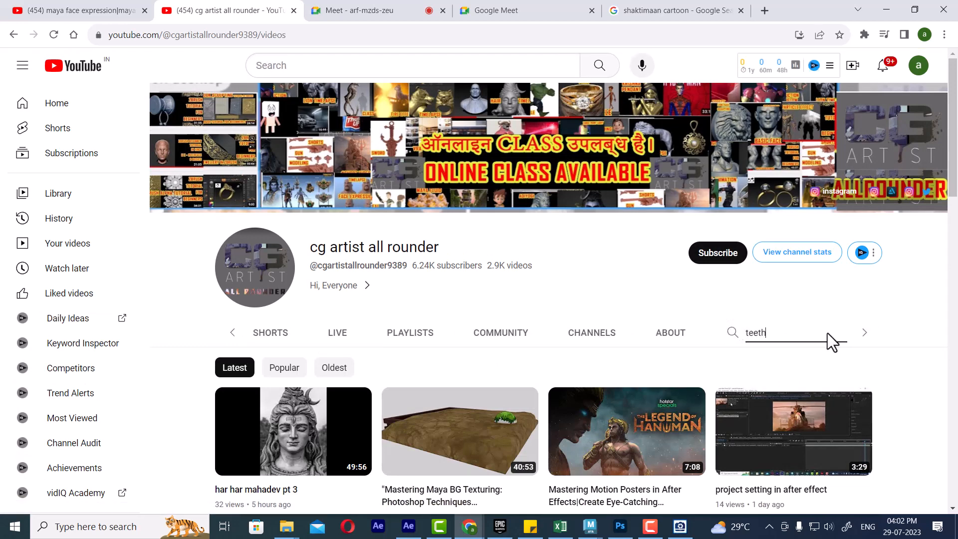
pyautogui.press('Return')
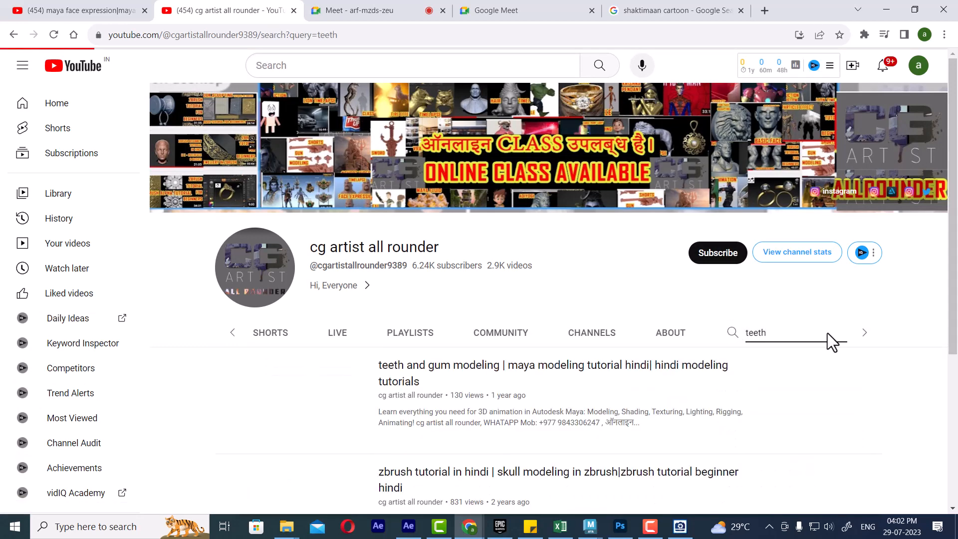
pyautogui.scroll(-1, 472, 396)
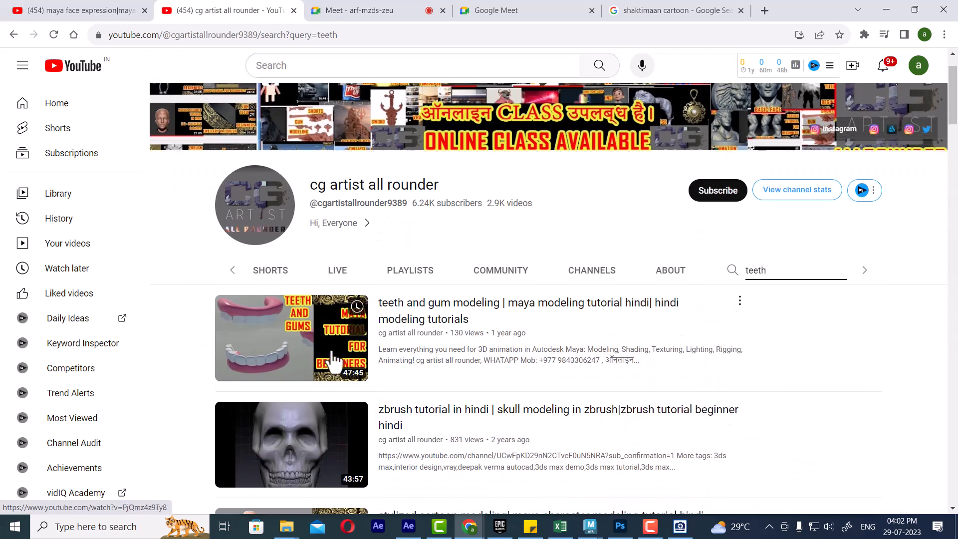
pyautogui.moveTo(309, 372)
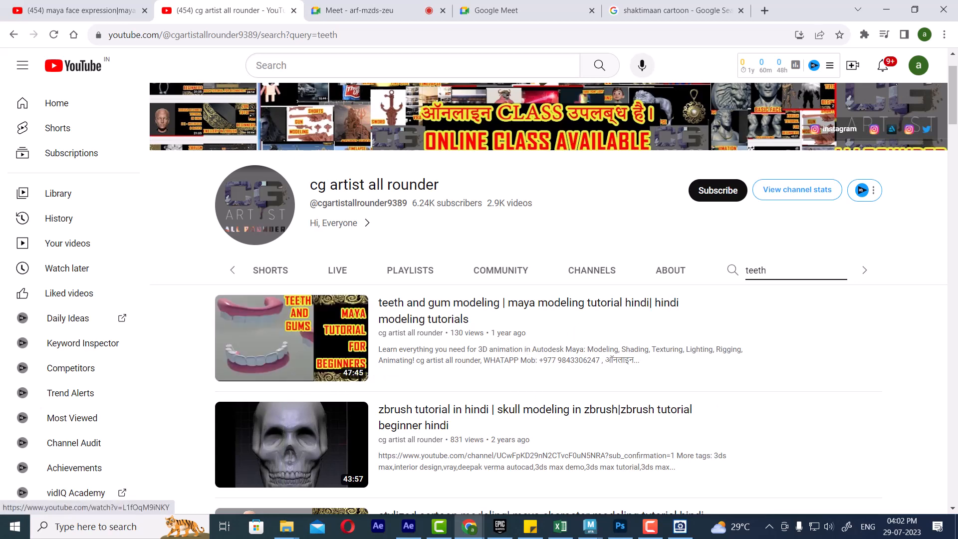
# Step: Return to Maya, deselect the face mesh and inspect the mouth and teeth
pyautogui.click(886, 9)
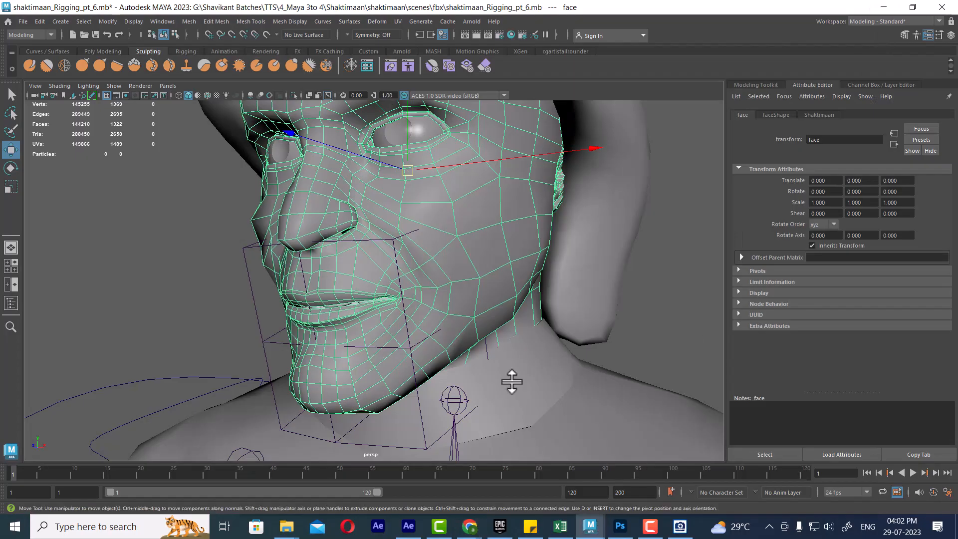
pyautogui.press('f')
pyautogui.click(631, 267)
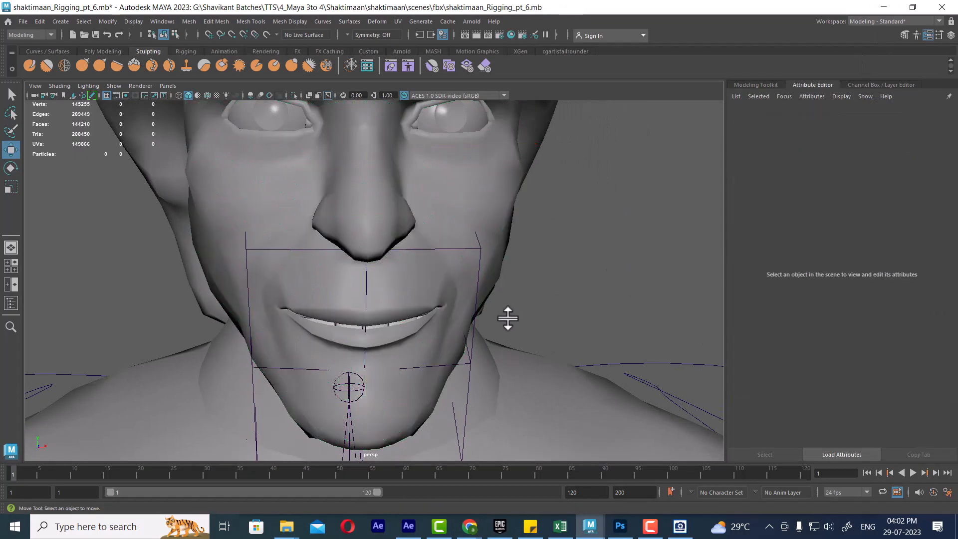
pyautogui.keyDown('alt'); pyautogui.moveTo(478, 293); pyautogui.dragTo(496, 316); pyautogui.keyUp('alt')
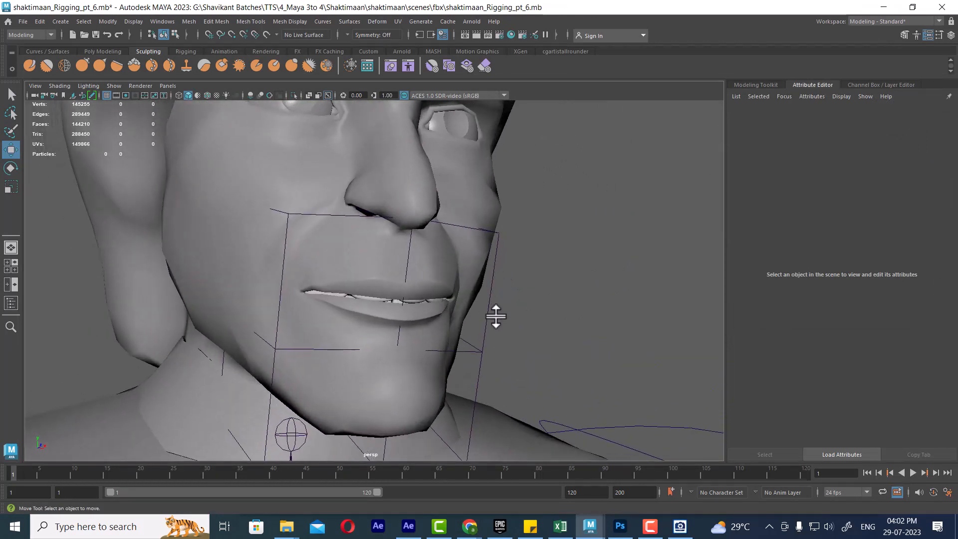
# Step: Hide the character's face mesh to expose the teeth and gums
pyautogui.click(452, 292)
pyautogui.hotkey('ctrl', 'h')
pyautogui.keyDown('alt'); pyautogui.moveTo(384, 303); pyautogui.dragTo(222, 312); pyautogui.keyUp('alt')
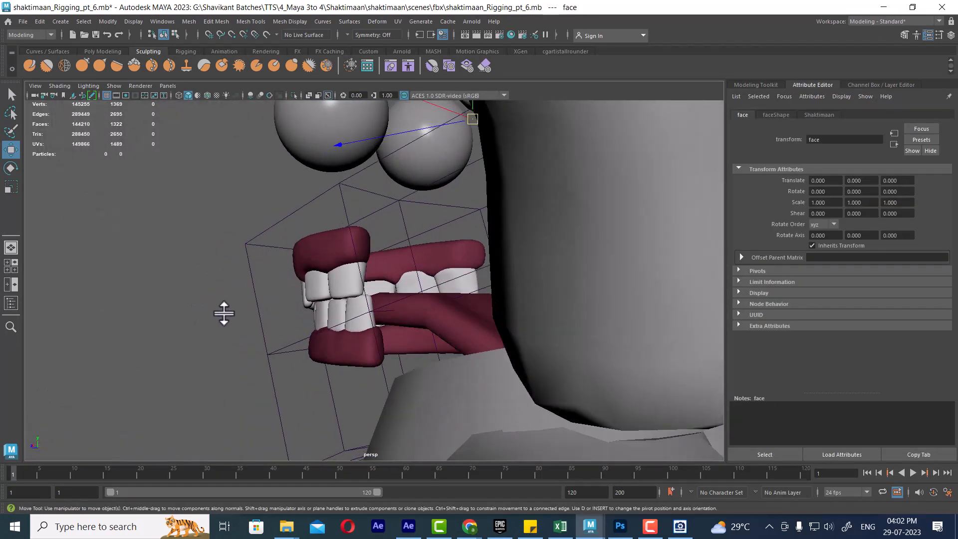
# Step: Select the teeth and gums group and delete its construction history
pyautogui.click(429, 338)
pyautogui.click(39, 21)
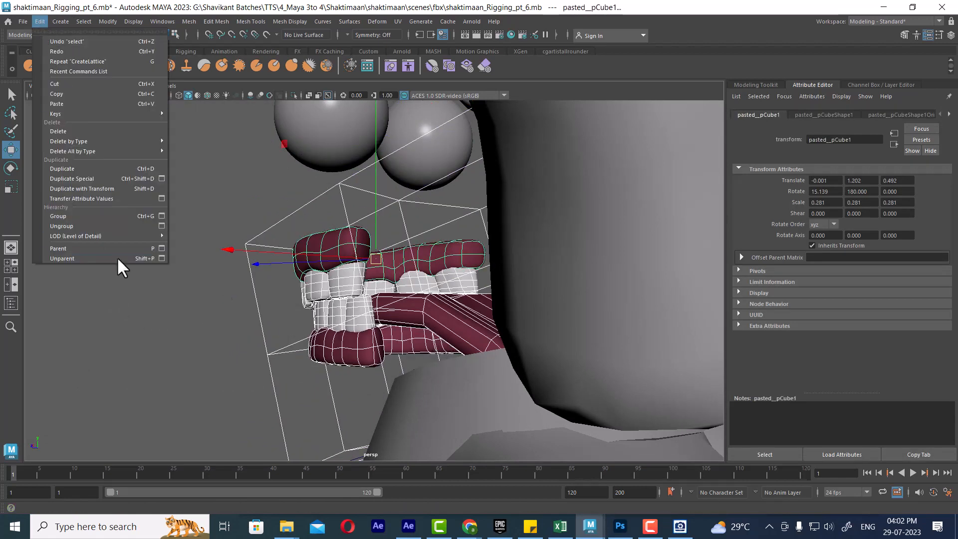
pyautogui.moveTo(122, 142)
pyautogui.click(235, 142)
pyautogui.scroll(-8, 319, 179)
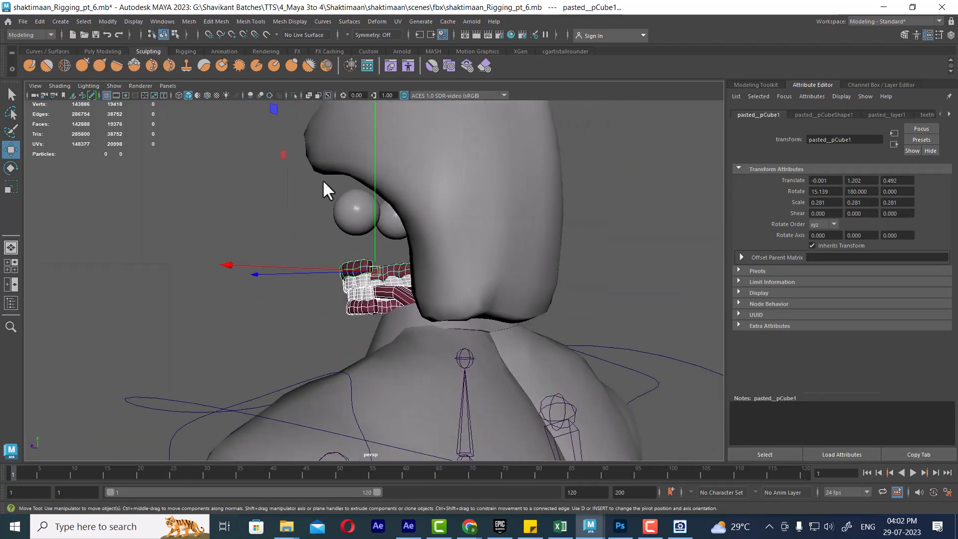
# Step: Duplicate the teeth and gums and move the copy along X to about 0.791, towards the duplicate heads
pyautogui.scroll(3, 324, 182)
pyautogui.keyDown('alt'); pyautogui.moveTo(324, 182); pyautogui.dragTo(519, 279); pyautogui.keyUp('alt')
pyautogui.scroll(-4, 495, 220)
pyautogui.scroll(3, 444, 201)
pyautogui.scroll(-3, 441, 205)
pyautogui.keyDown('alt'); pyautogui.moveTo(484, 344); pyautogui.dragTo(503, 319); pyautogui.keyUp('alt')
pyautogui.scroll(3, 503, 317)
pyautogui.keyDown('alt'); pyautogui.moveTo(503, 316); pyautogui.dragTo(447, 292, button='middle'); pyautogui.keyUp('alt')
pyautogui.keyDown('alt'); pyautogui.moveTo(447, 292); pyautogui.dragTo(495, 301); pyautogui.keyUp('alt')
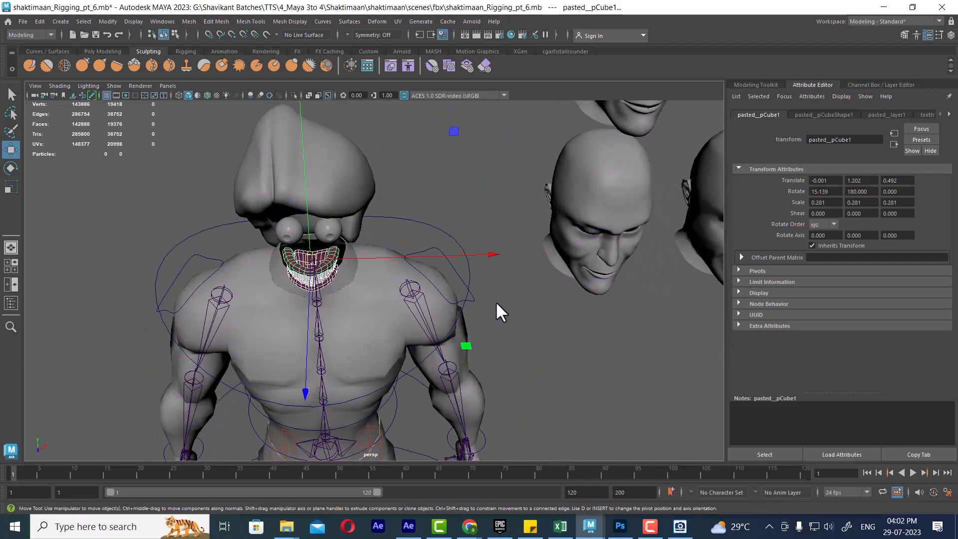
pyautogui.scroll(-3, 491, 294)
pyautogui.hotkey('ctrl', 'd')
pyautogui.moveTo(497, 259); pyautogui.dragTo(784, 256)
pyautogui.keyDown('alt'); pyautogui.moveTo(718, 280); pyautogui.dragTo(382, 232, button='middle'); pyautogui.keyUp('alt')
pyautogui.keyDown('alt'); pyautogui.moveTo(468, 234); pyautogui.dragTo(456, 216); pyautogui.keyUp('alt')
pyautogui.keyDown('alt'); pyautogui.moveTo(456, 215); pyautogui.dragTo(342, 179, button='middle'); pyautogui.keyUp('alt')
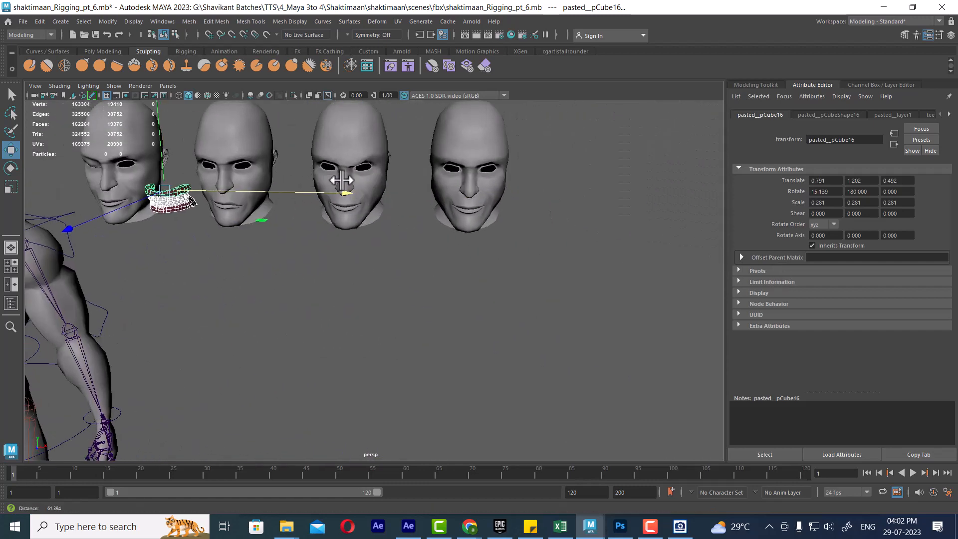
# Step: Move the copied teeth along X to about 1.63, inside the last head of the lower row, with textured display enabled
pyautogui.scroll(1, 359, 192)
pyautogui.moveTo(312, 183); pyautogui.dragTo(525, 184)
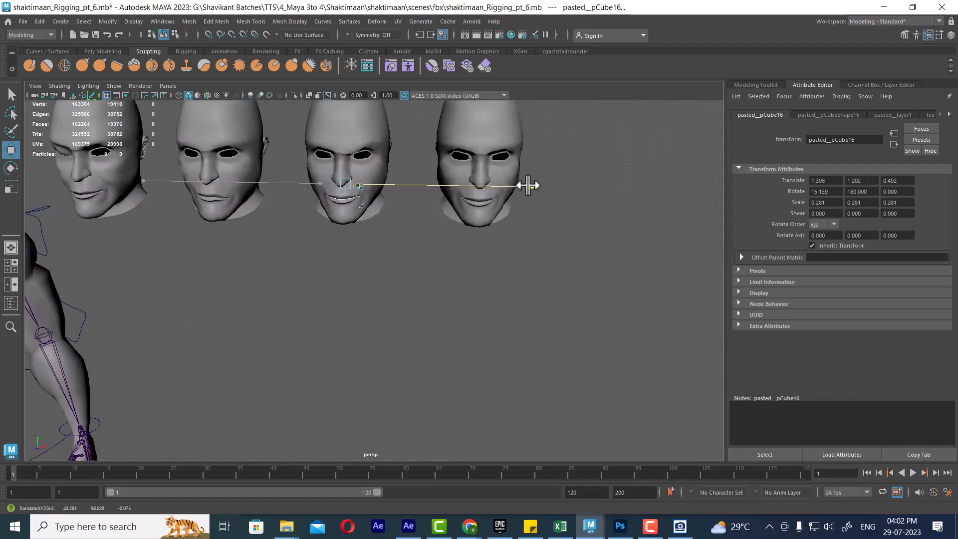
pyautogui.press('5')
pyautogui.press('6')
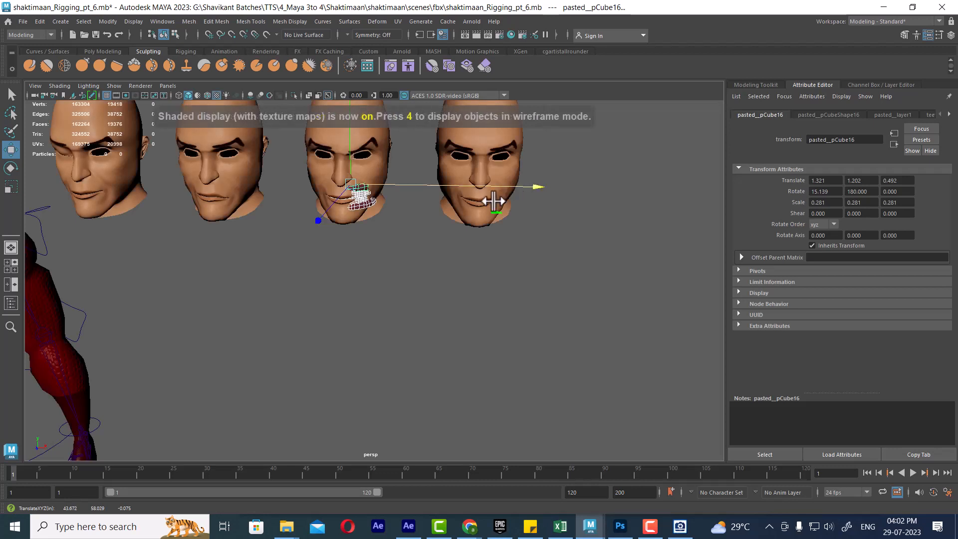
pyautogui.keyDown('alt'); pyautogui.moveTo(419, 216); pyautogui.dragTo(419, 275, button='middle'); pyautogui.keyUp('alt')
pyautogui.keyDown('alt'); pyautogui.moveTo(419, 276); pyautogui.dragTo(415, 260); pyautogui.keyUp('alt')
pyautogui.moveTo(539, 249); pyautogui.dragTo(672, 265)
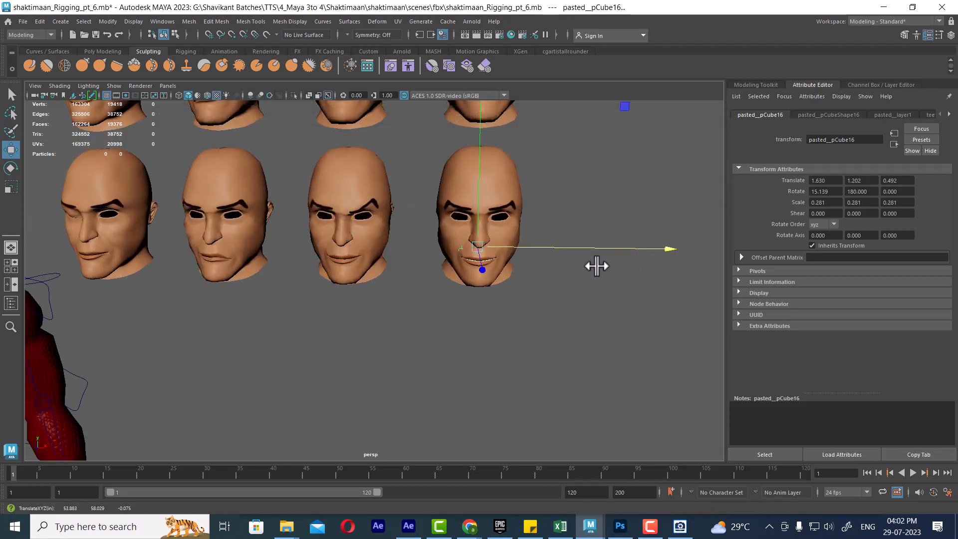
# Step: Centre the copied teeth in the mouth at X 1.632 in the front view, checking in wireframe and returning to shaded display
pyautogui.press('space')
pyautogui.moveTo(594, 265); pyautogui.dragTo(591, 292)
pyautogui.press('f')
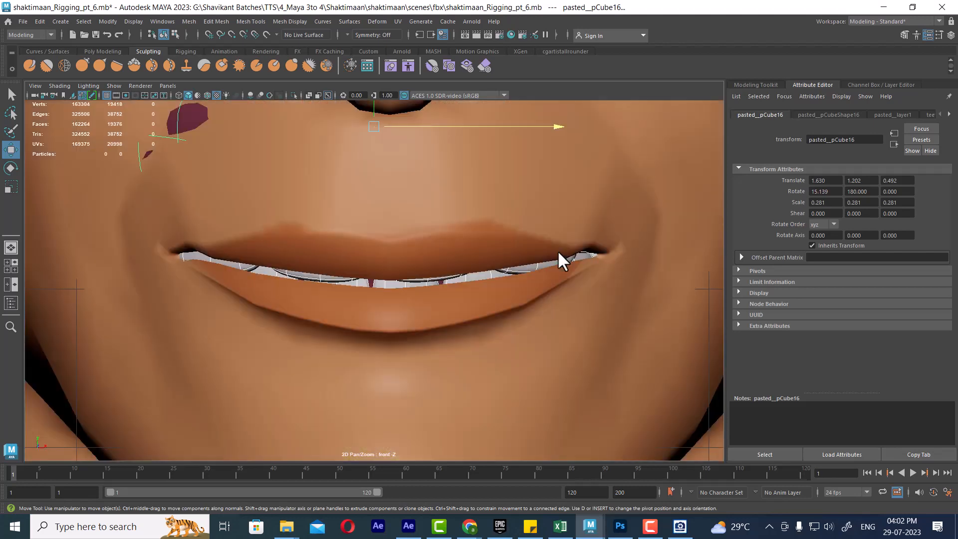
pyautogui.keyDown('alt'); pyautogui.moveTo(558, 249); pyautogui.dragTo(540, 294, button='right'); pyautogui.keyUp('alt')
pyautogui.keyDown('alt'); pyautogui.moveTo(524, 256); pyautogui.dragTo(515, 290, button='middle'); pyautogui.keyUp('alt')
pyautogui.press('4')
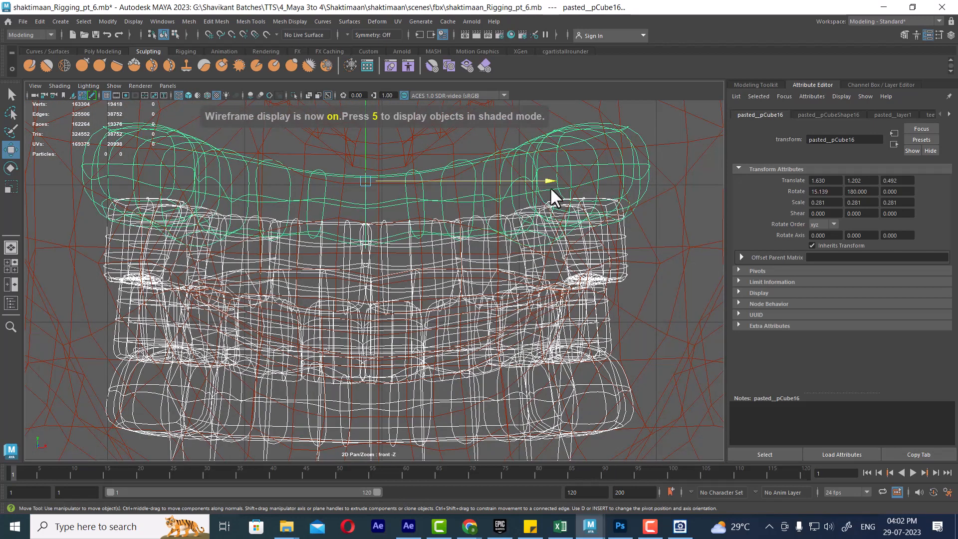
pyautogui.moveTo(549, 186); pyautogui.dragTo(557, 180)
pyautogui.press('4')
pyautogui.press('5')
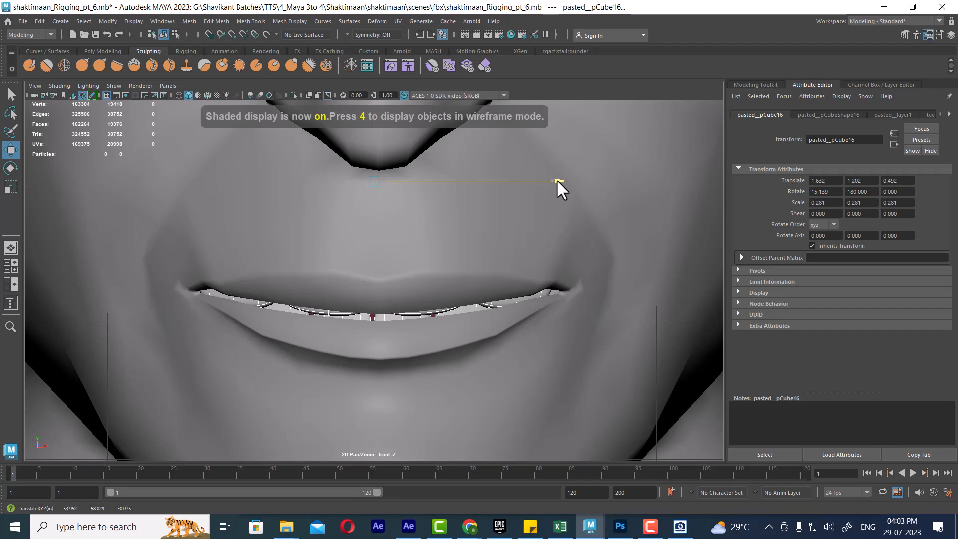
# Step: Select the head mesh around the copied teeth and bring up the reference picture enlarged on the PANIC! expression
pyautogui.scroll(-5, 488, 362)
pyautogui.scroll(2, 489, 354)
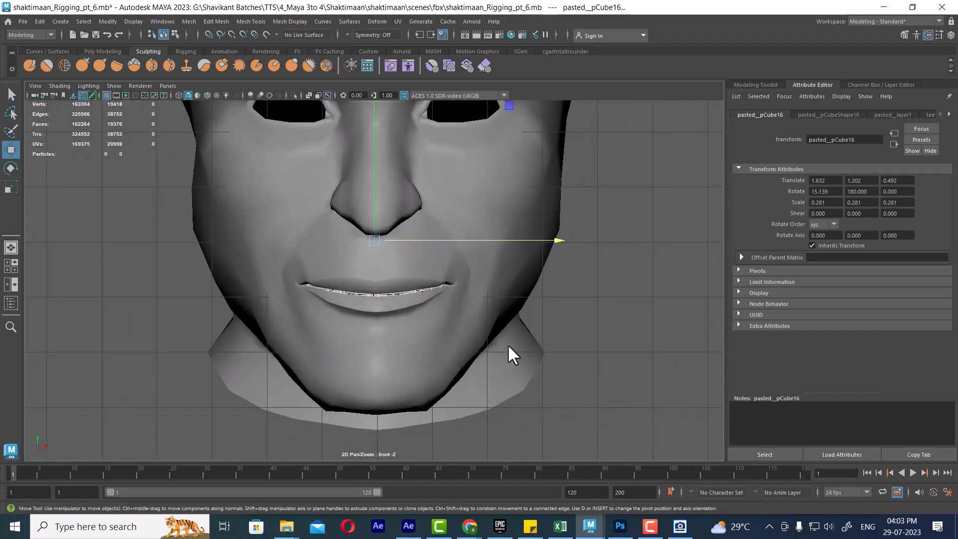
pyautogui.click(439, 306)
pyautogui.click(679, 526)
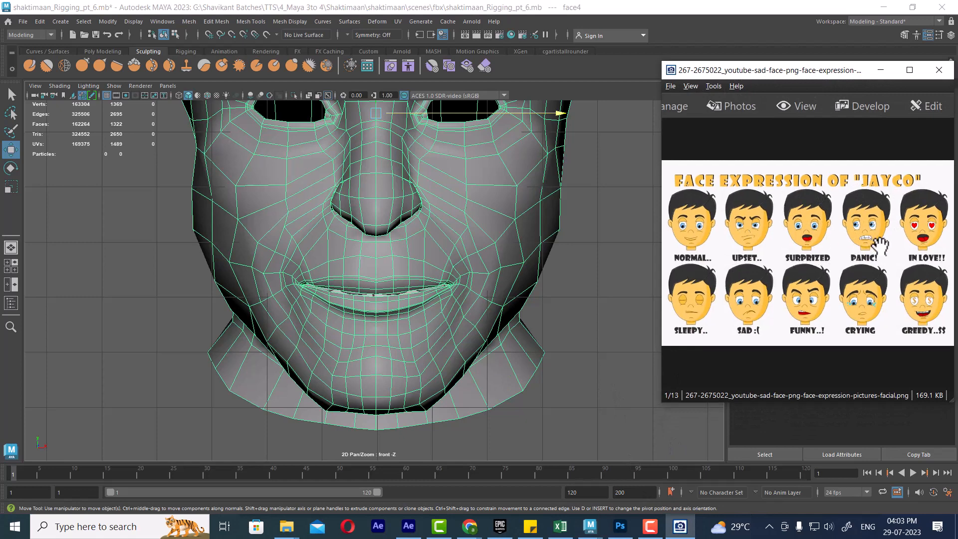
pyautogui.scroll(5, 863, 235)
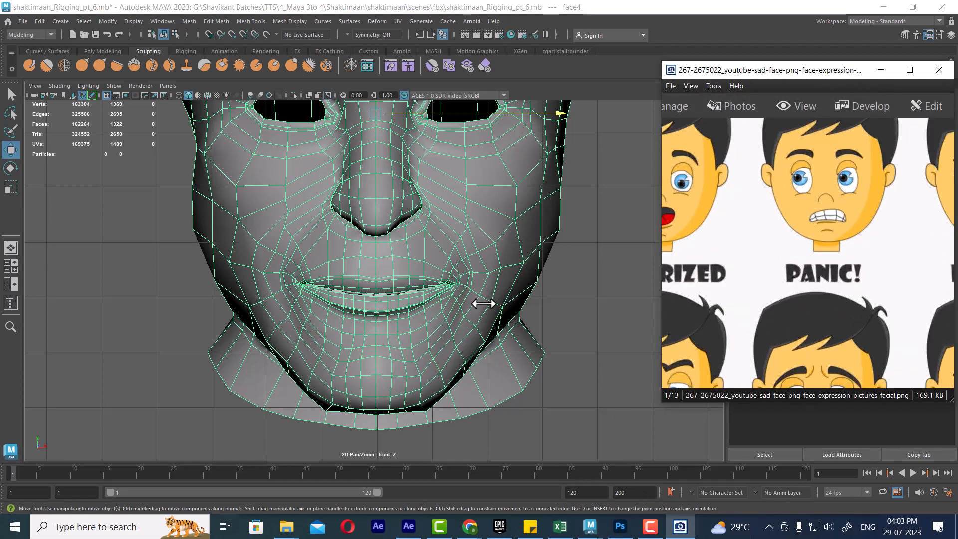
# Step: Switch the head to vertex mode and select one upper-lip vertex on each side of the centre line
pyautogui.scroll(6, 453, 331)
pyautogui.moveTo(443, 236); pyautogui.dragTo(441, 202, button='right')
pyautogui.click(414, 272)
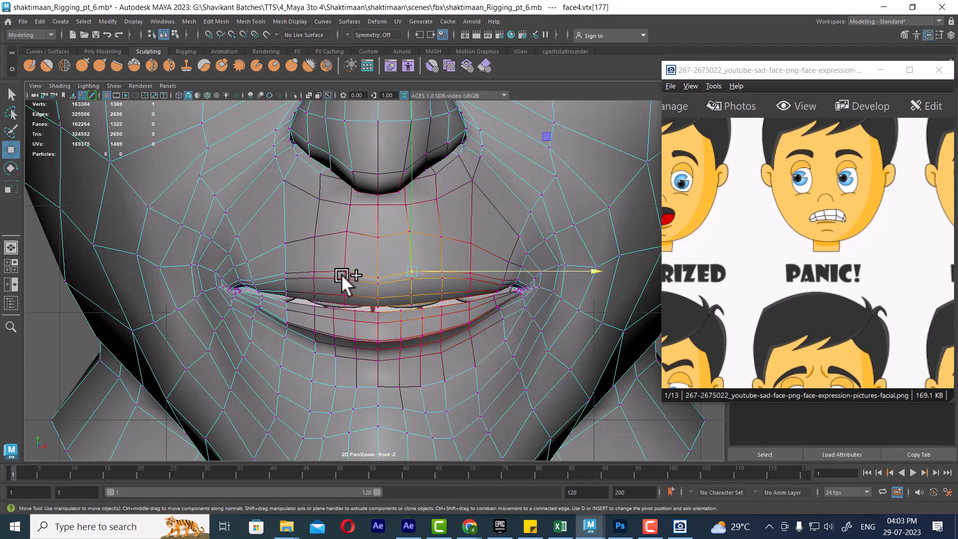
pyautogui.keyDown('shift'); pyautogui.click(341, 274); pyautogui.keyUp('shift')
# Step: Move the reference viewer to the other side, shrink it, and set the Move Tool's soft selection falloff mode to Surface
pyautogui.moveTo(902, 73); pyautogui.dragTo(59, 36)
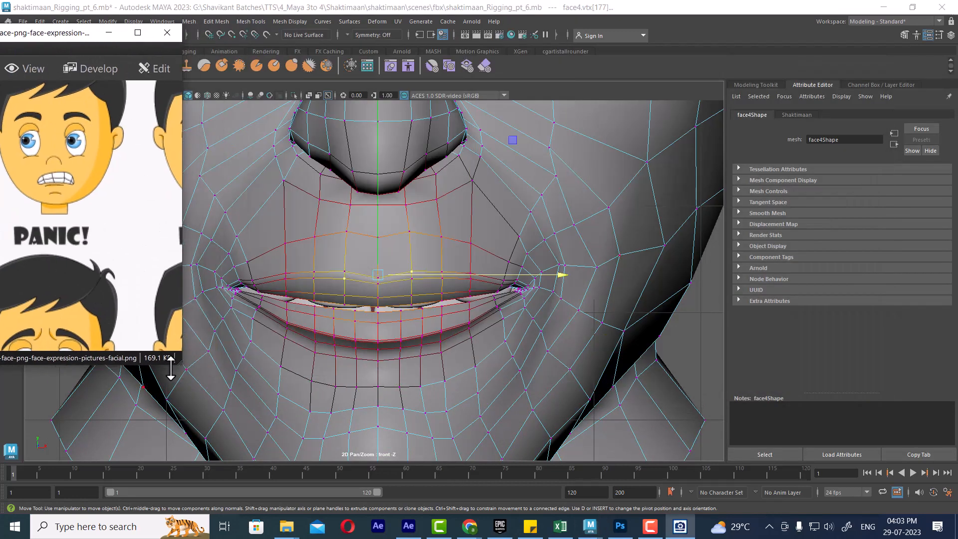
pyautogui.moveTo(178, 362); pyautogui.dragTo(188, 277)
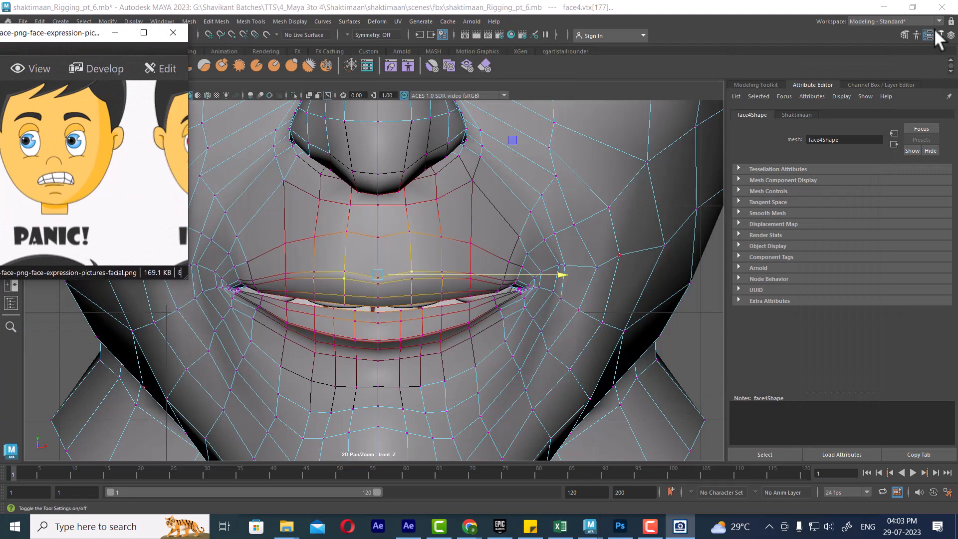
pyautogui.click(950, 35)
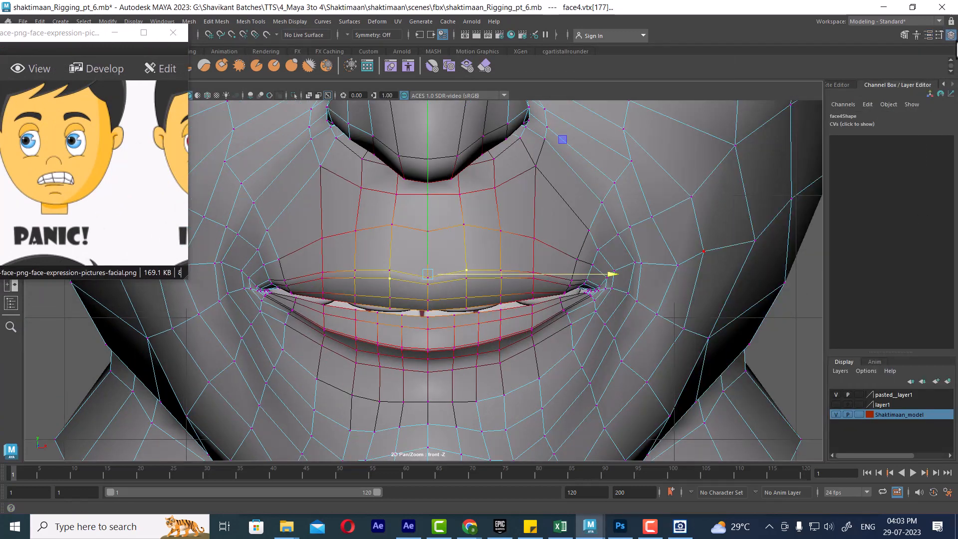
pyautogui.click(940, 35)
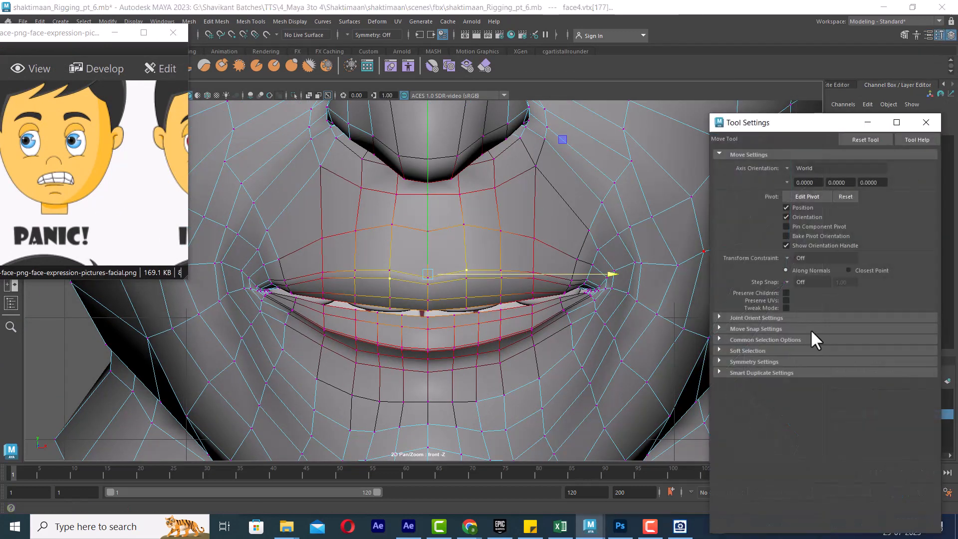
pyautogui.click(748, 351)
pyautogui.click(814, 372)
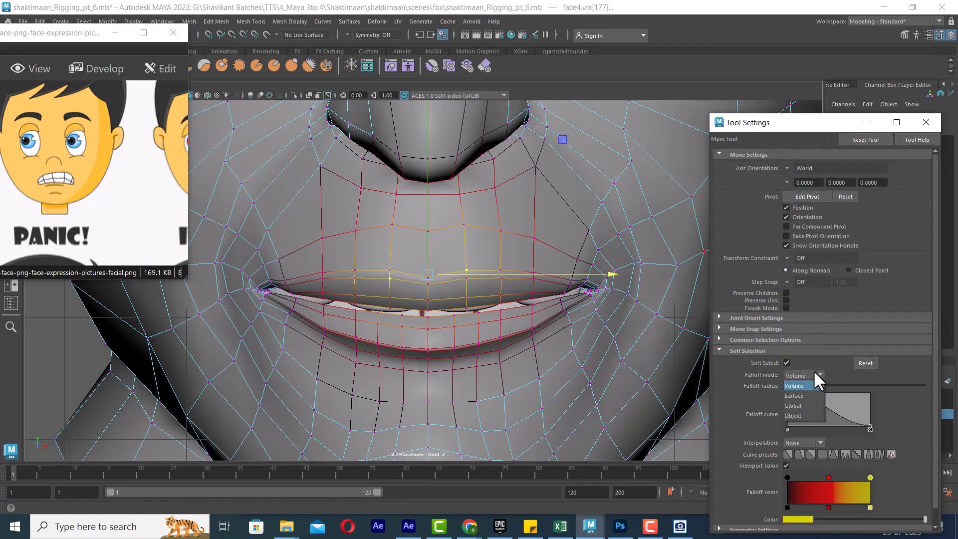
pyautogui.click(815, 395)
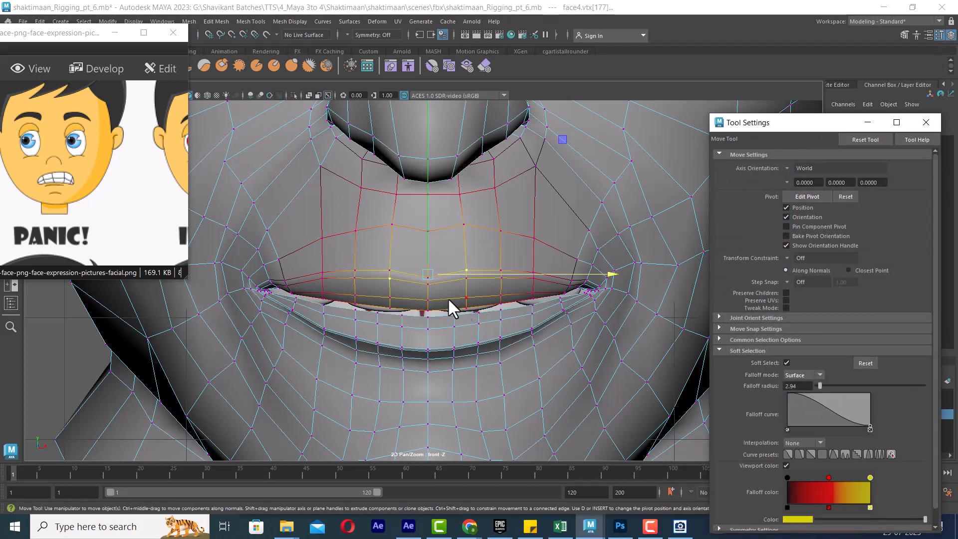
# Step: Enlarge the soft selection falloff radius to 3.48 and raise the middle of the upper lip
pyautogui.scroll(1, 429, 283)
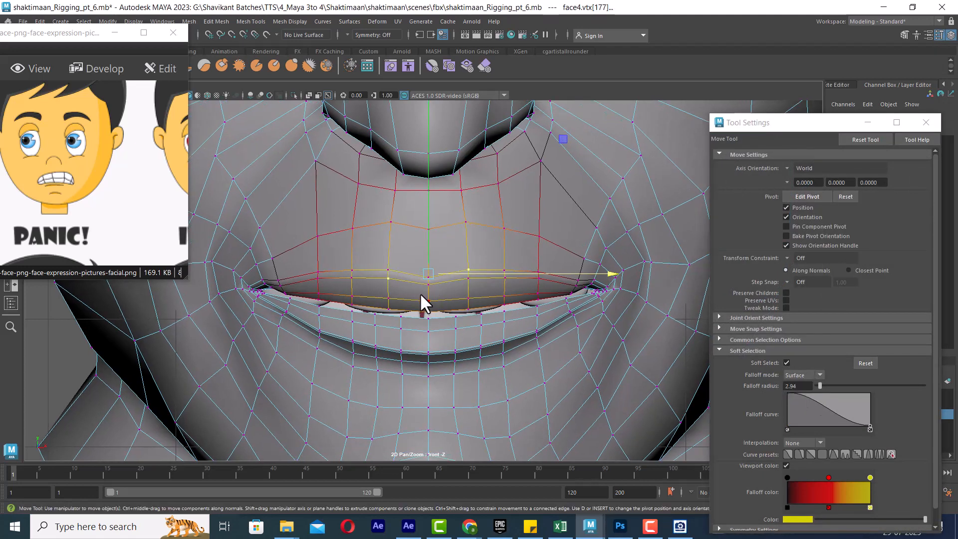
pyautogui.press('b')
pyautogui.moveTo(419, 293); pyautogui.dragTo(448, 284)
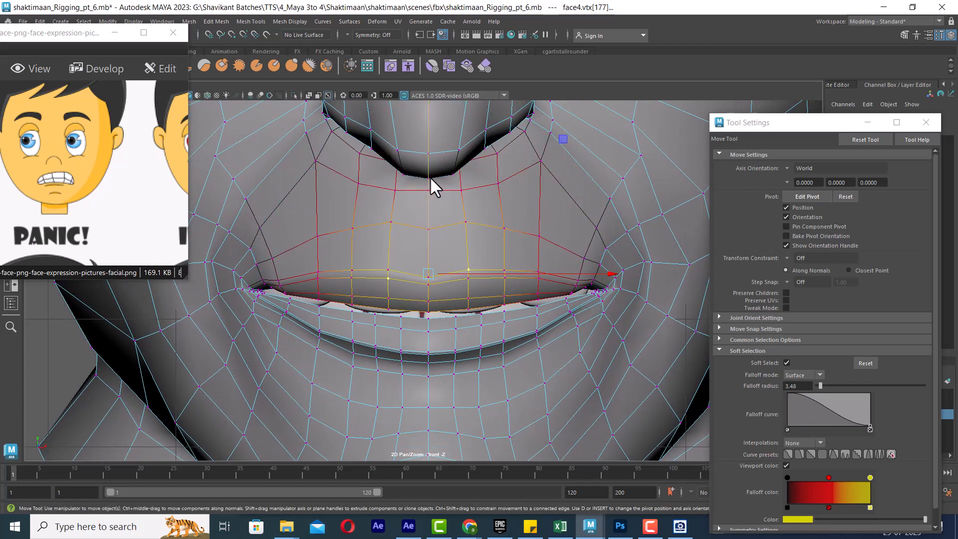
pyautogui.moveTo(429, 208); pyautogui.dragTo(429, 182)
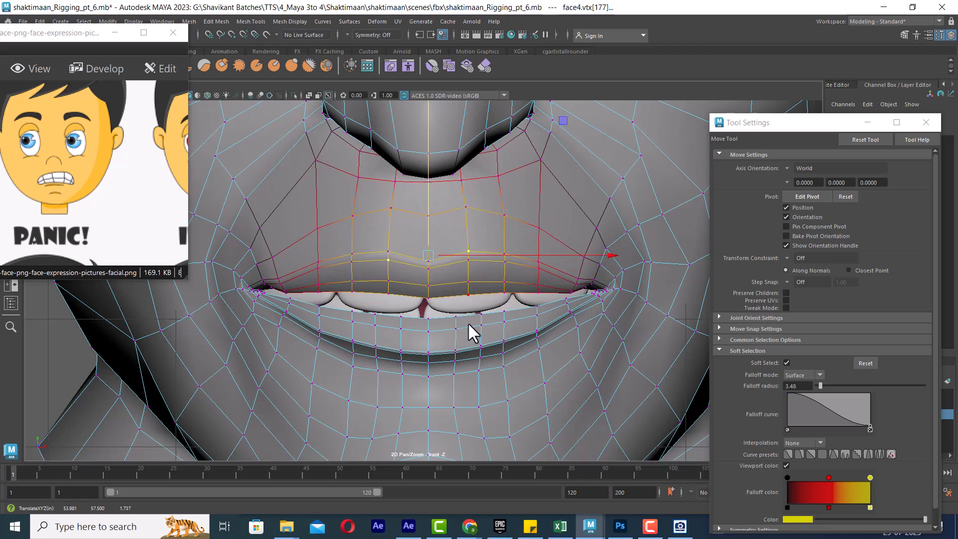
# Step: Select a matching pair of upper-lip vertices and raise the lip further to expose more of the upper teeth
pyautogui.click(393, 293)
pyautogui.click(470, 293)
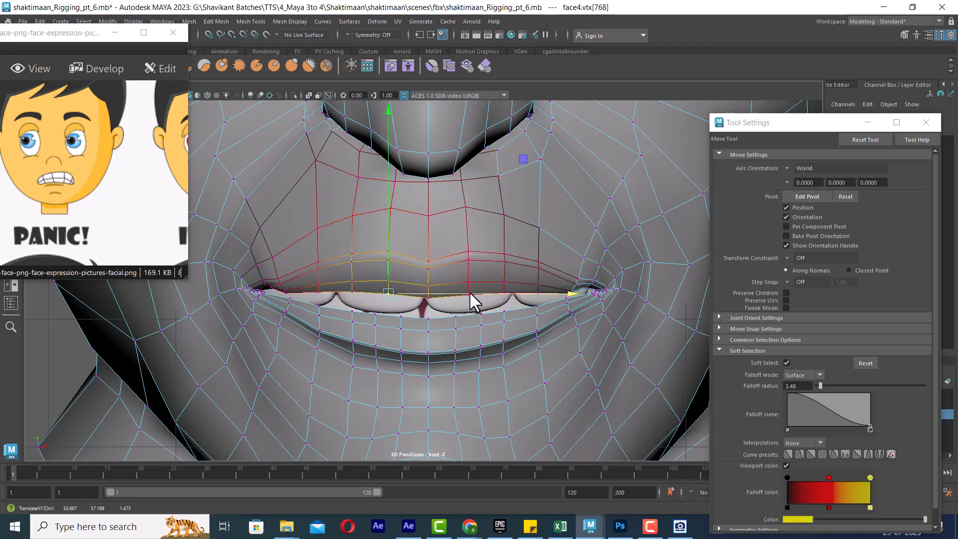
pyautogui.click(469, 259)
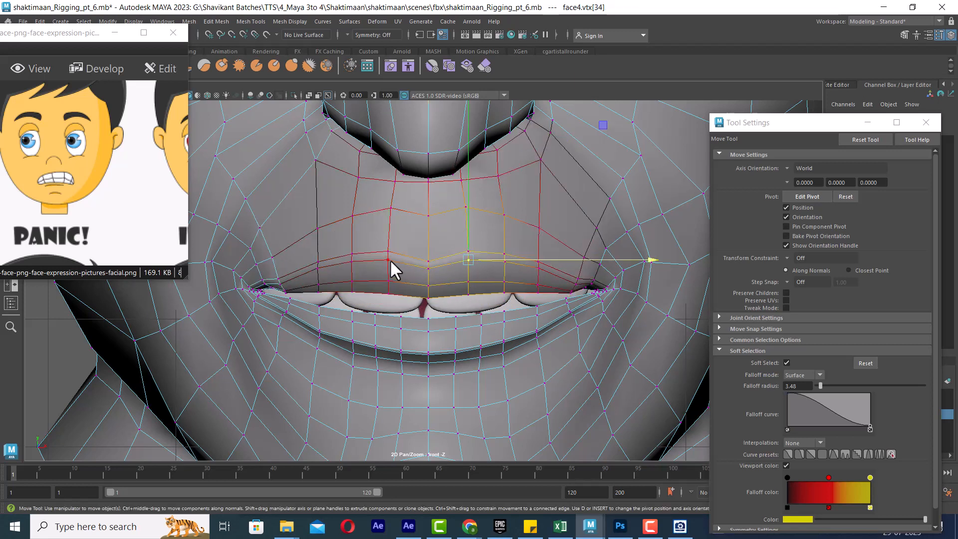
pyautogui.keyDown('shift'); pyautogui.click(388, 260); pyautogui.keyUp('shift')
pyautogui.moveTo(424, 183); pyautogui.dragTo(423, 169)
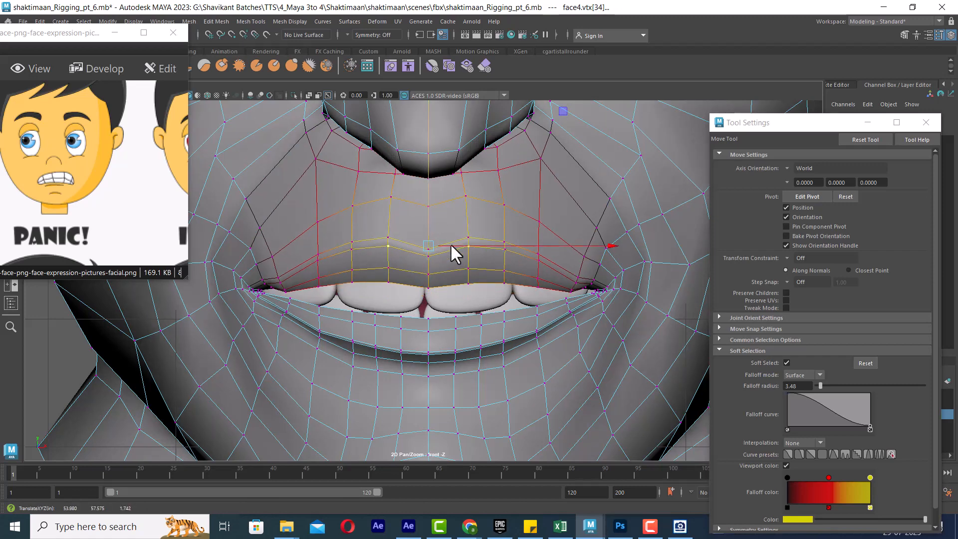
# Step: Select one vertex on each cheek, set the falloff radius to 5.23 and lower both cheeks slightly
pyautogui.scroll(-3, 454, 254)
pyautogui.click(612, 235)
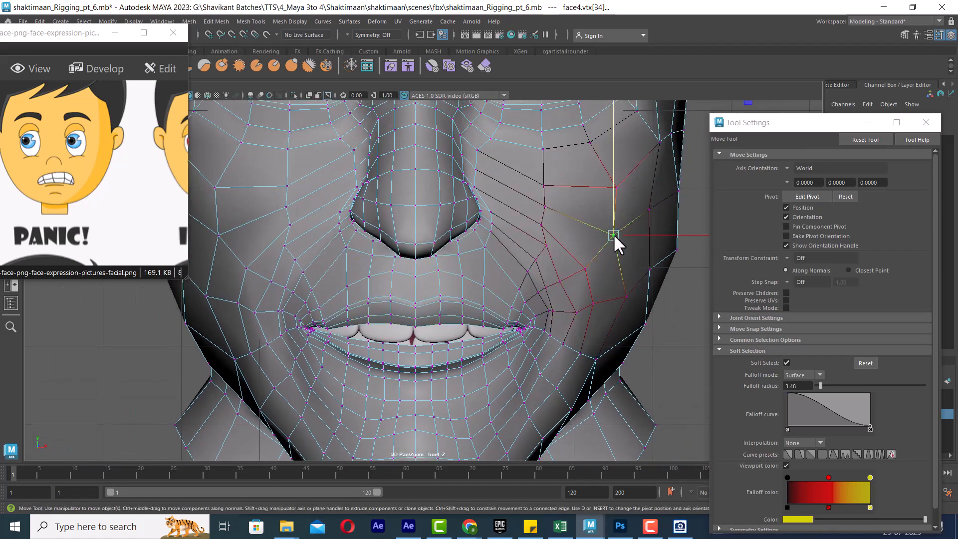
pyautogui.keyDown('shift'); pyautogui.click(216, 244); pyautogui.keyUp('shift')
pyautogui.moveTo(432, 267); pyautogui.dragTo(468, 264)
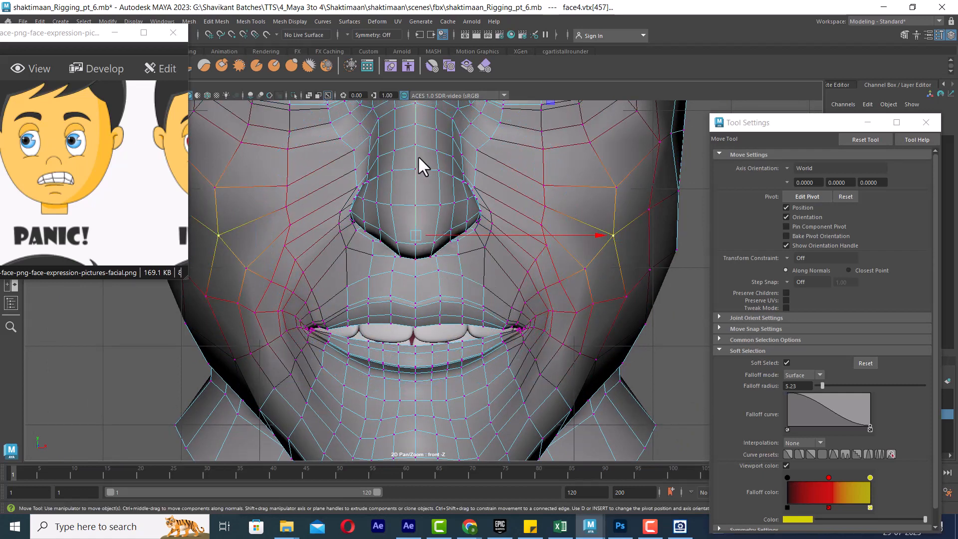
pyautogui.moveTo(418, 155); pyautogui.dragTo(419, 177, button='middle')
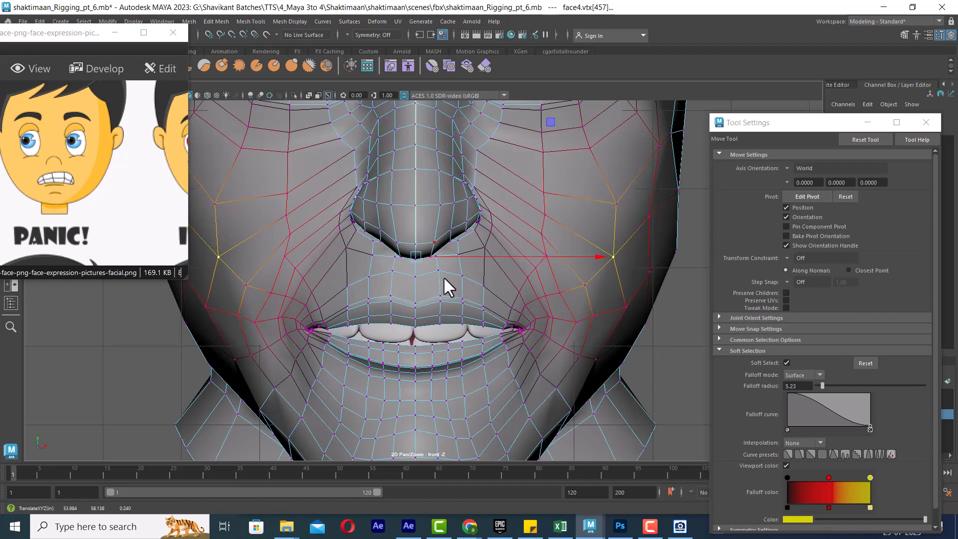
# Step: Select the vertices at both mouth corners and pull them down to match the PANIC! reference
pyautogui.keyDown('alt'); pyautogui.moveTo(447, 319); pyautogui.dragTo(438, 262, button='middle'); pyautogui.keyUp('alt')
pyautogui.keyDown('alt'); pyautogui.moveTo(439, 262); pyautogui.dragTo(429, 313, button='right'); pyautogui.keyUp('alt')
pyautogui.keyDown('alt'); pyautogui.moveTo(429, 313); pyautogui.dragTo(434, 278, button='middle'); pyautogui.keyUp('alt')
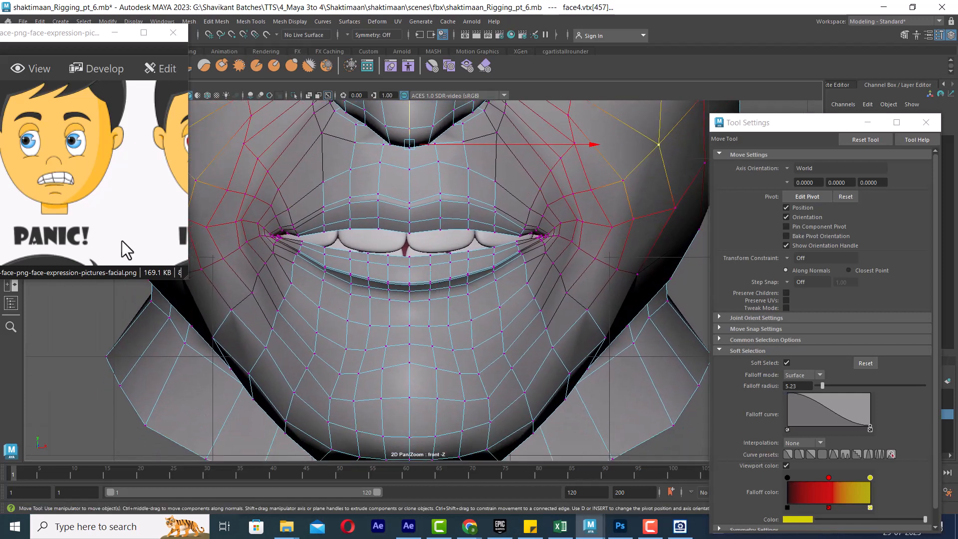
pyautogui.click(387, 265)
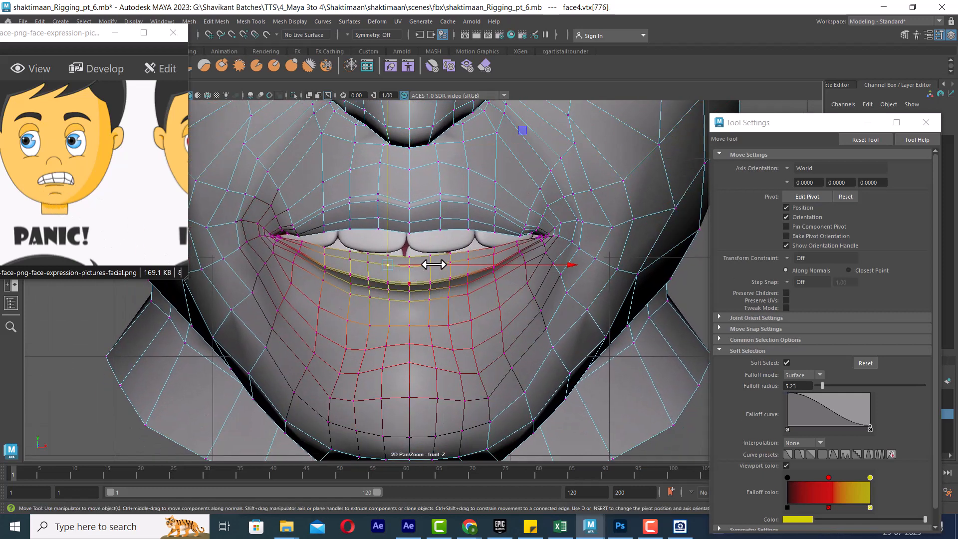
pyautogui.keyDown('alt'); pyautogui.moveTo(430, 260); pyautogui.dragTo(466, 359, button='right'); pyautogui.keyUp('alt')
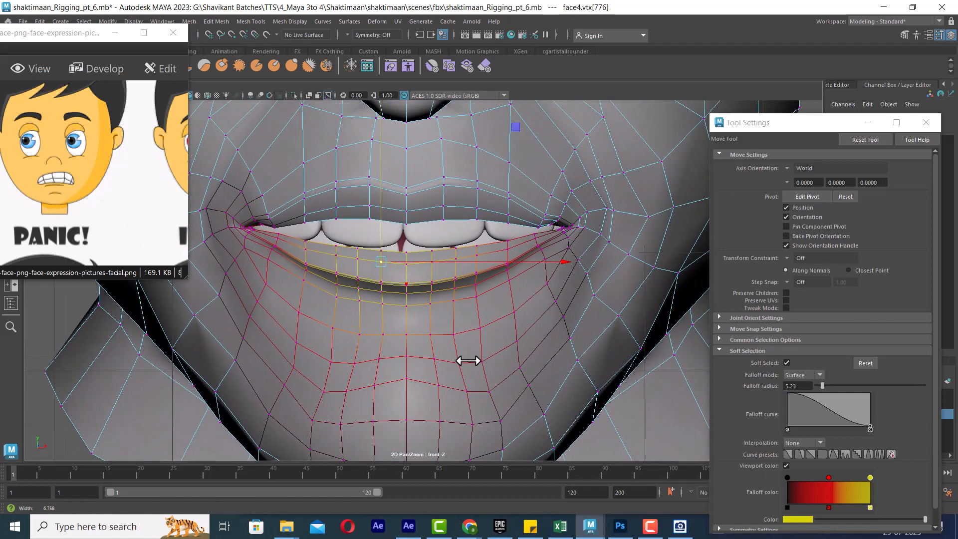
pyautogui.click(244, 230)
pyautogui.keyDown('shift'); pyautogui.click(566, 227); pyautogui.keyUp('shift')
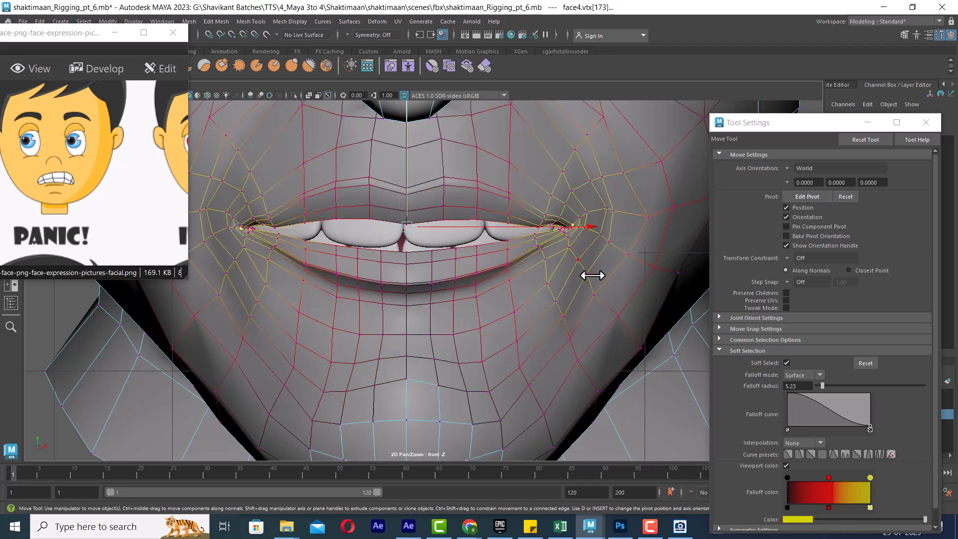
pyautogui.moveTo(406, 96); pyautogui.dragTo(404, 151, button='middle')
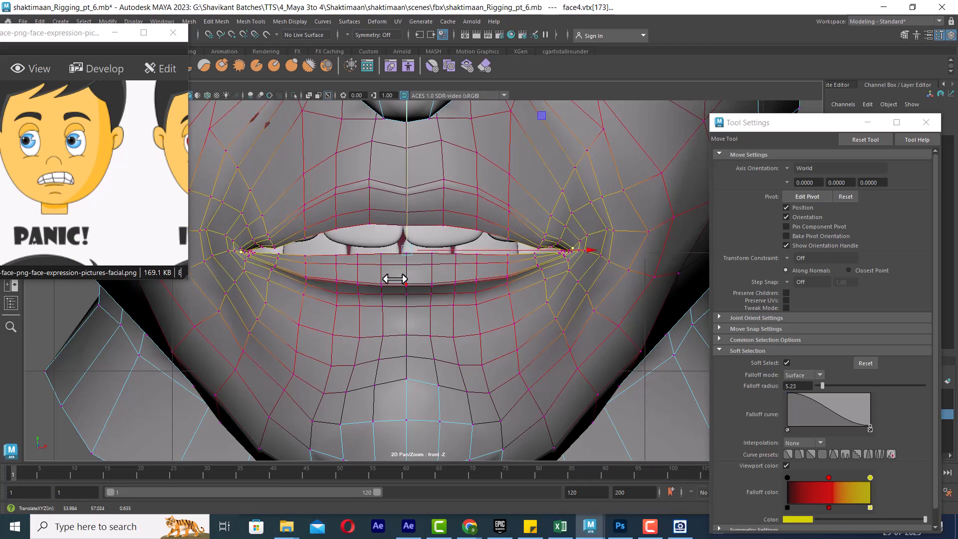
# Step: Select a matching pair of vertices along the lower lip's bottom edge and raise the lower lip slightly
pyautogui.click(357, 264)
pyautogui.scroll(4, 438, 289)
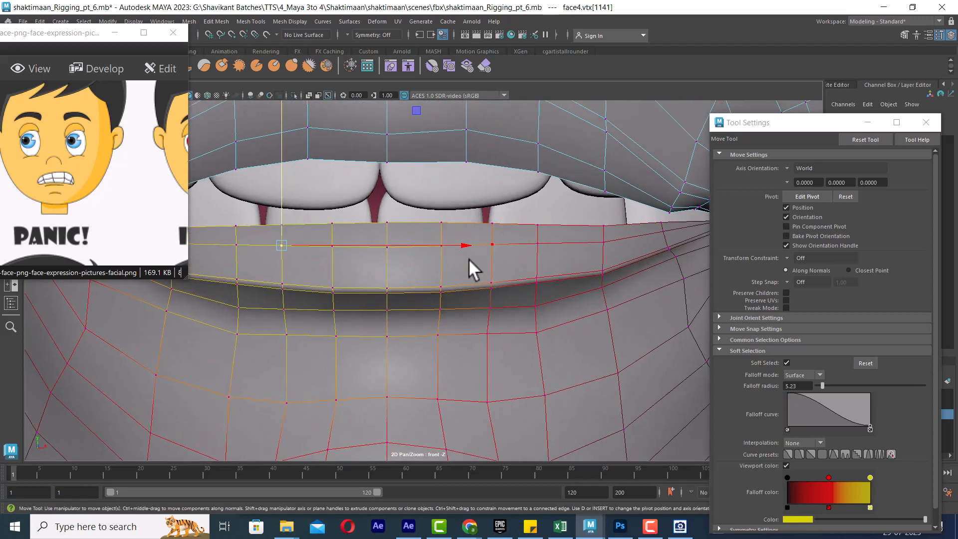
pyautogui.click(442, 287)
pyautogui.keyDown('shift'); pyautogui.click(285, 282); pyautogui.keyUp('shift')
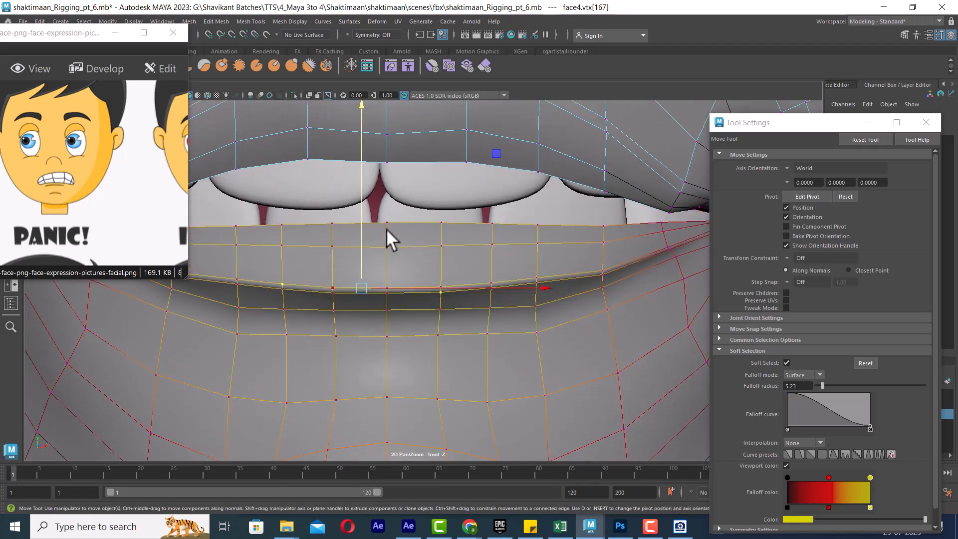
pyautogui.moveTo(371, 184); pyautogui.dragTo(358, 175, button='middle')
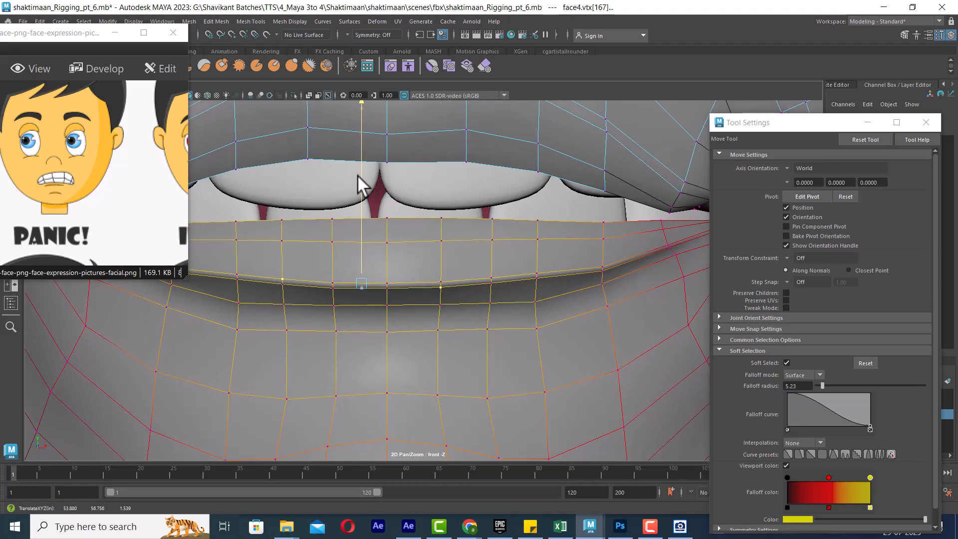
# Step: Select a matching pair of vertices on the lower lip's upper edge and move that edge down slightly
pyautogui.click(441, 215)
pyautogui.keyDown('shift'); pyautogui.click(280, 220); pyautogui.keyUp('shift')
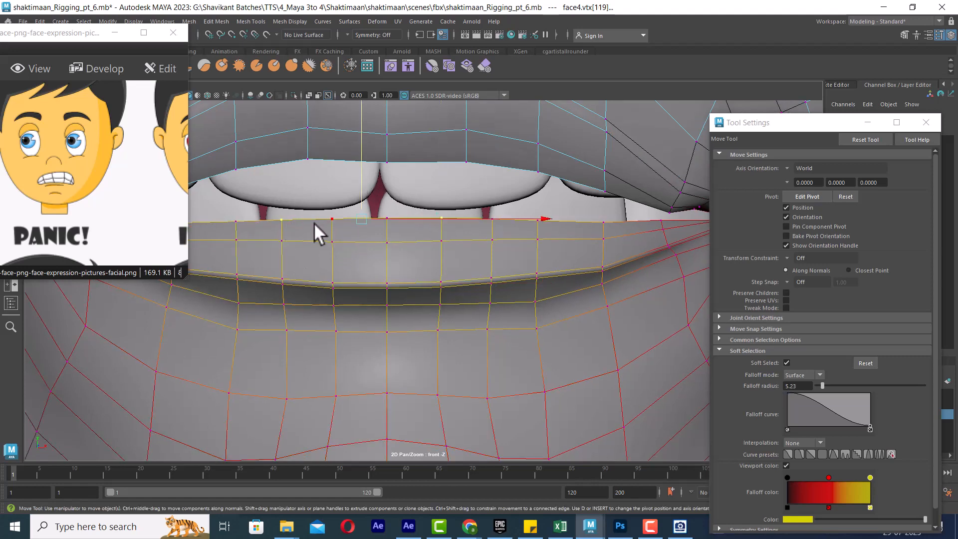
pyautogui.moveTo(372, 159); pyautogui.dragTo(366, 174, button='middle')
pyautogui.scroll(-7, 381, 234)
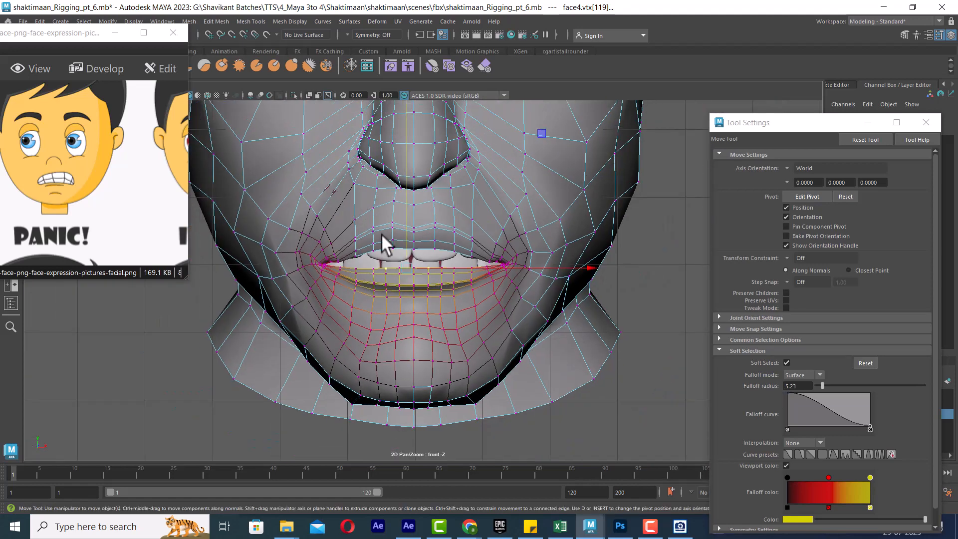
# Step: Select one upper-lip vertex near each mouth corner, reduce the soft selection falloff radius to 3.24 and raise both areas slightly
pyautogui.scroll(2, 467, 267)
pyautogui.scroll(3, 488, 314)
pyautogui.moveTo(467, 267)
pyautogui.keyDown('alt'); pyautogui.mouseDown(button='middle')
pyautogui.moveTo(483, 289)
pyautogui.moveTo(476, 279)
pyautogui.mouseUp(button='middle'); pyautogui.keyUp('alt')
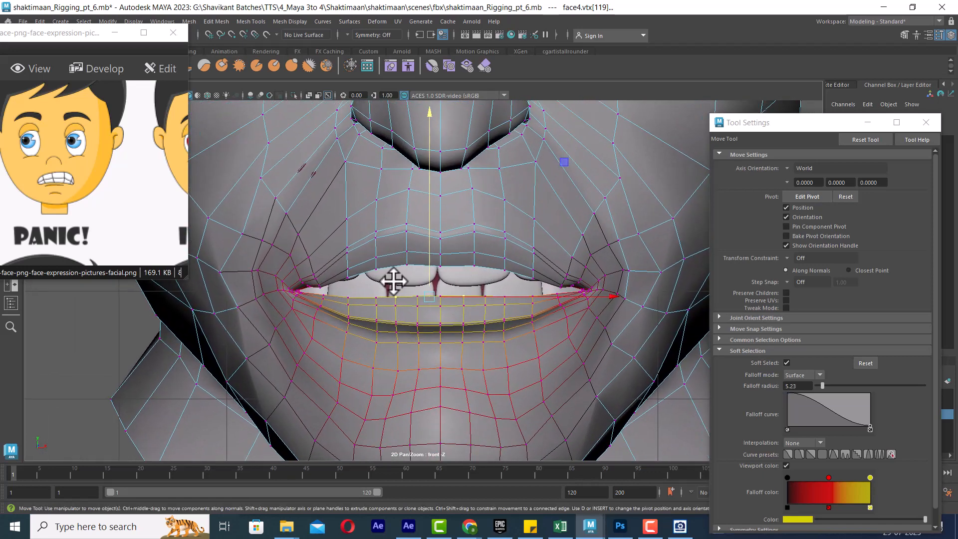
pyautogui.click(313, 274)
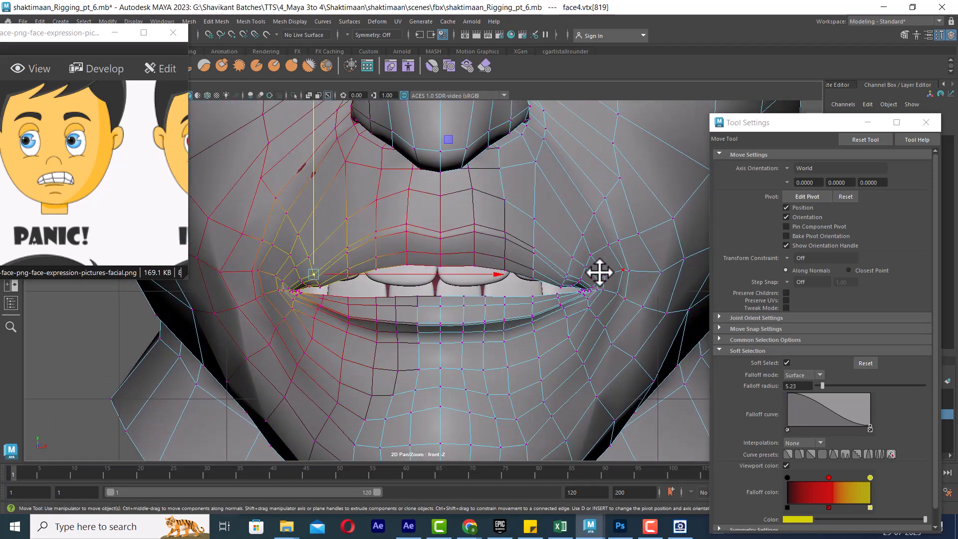
pyautogui.keyDown('shift'); pyautogui.click(568, 273); pyautogui.keyUp('shift')
pyautogui.press('b')
pyautogui.moveTo(551, 275); pyautogui.dragTo(493, 288)
pyautogui.moveTo(439, 179); pyautogui.dragTo(436, 173)
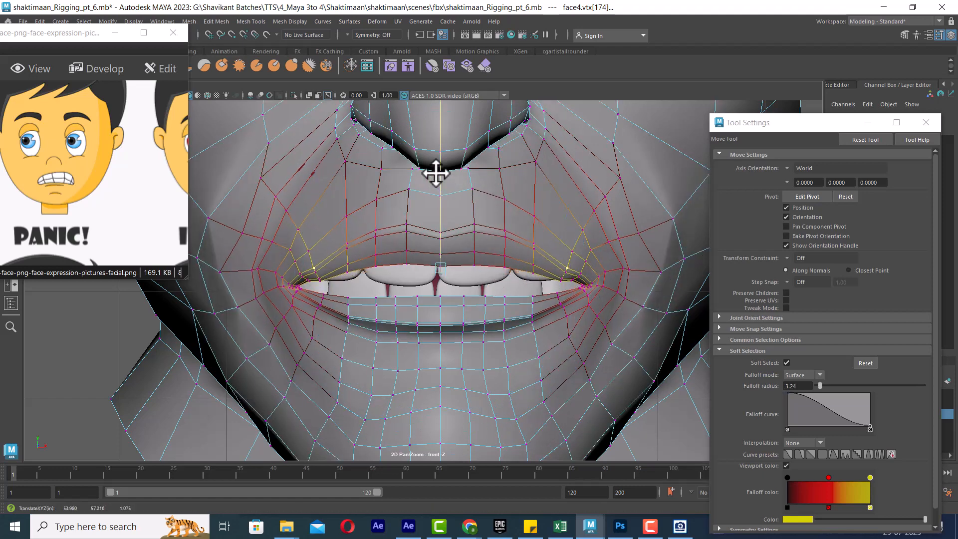
# Step: Select a matching vertex pair on the upper lip's lower edge, set the falloff radius to 2.64 and raise the lip
pyautogui.scroll(3, 439, 269)
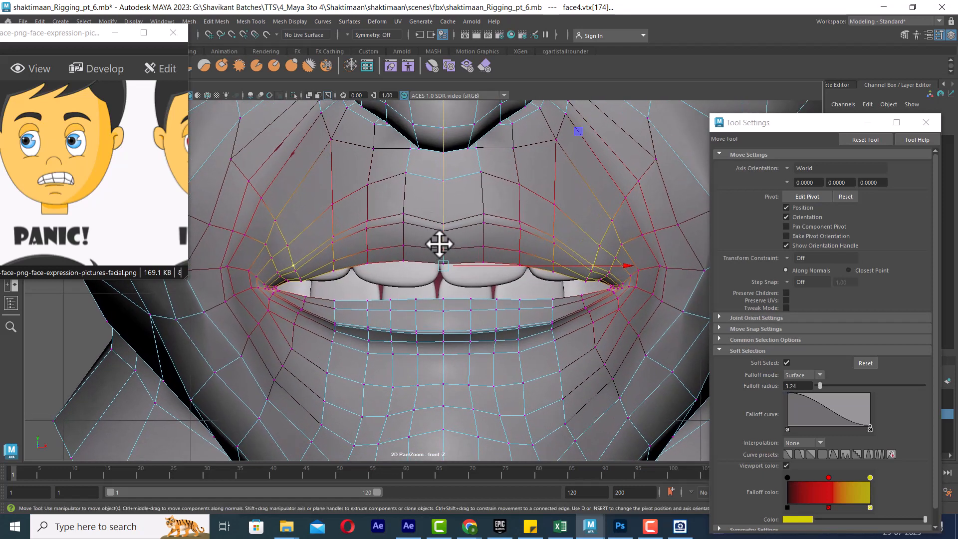
pyautogui.click(403, 261)
pyautogui.scroll(2, 495, 294)
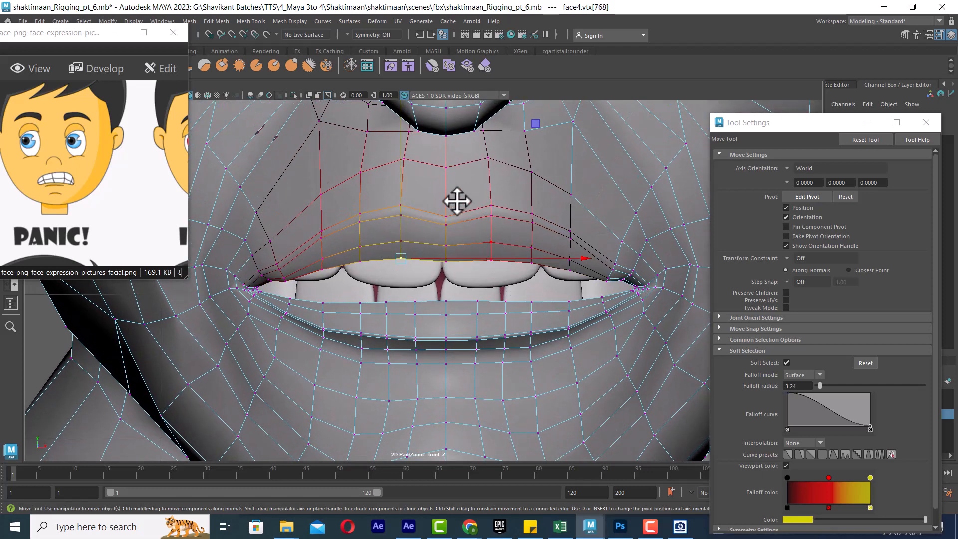
pyautogui.scroll(1, 486, 309)
pyautogui.scroll(3, 479, 279)
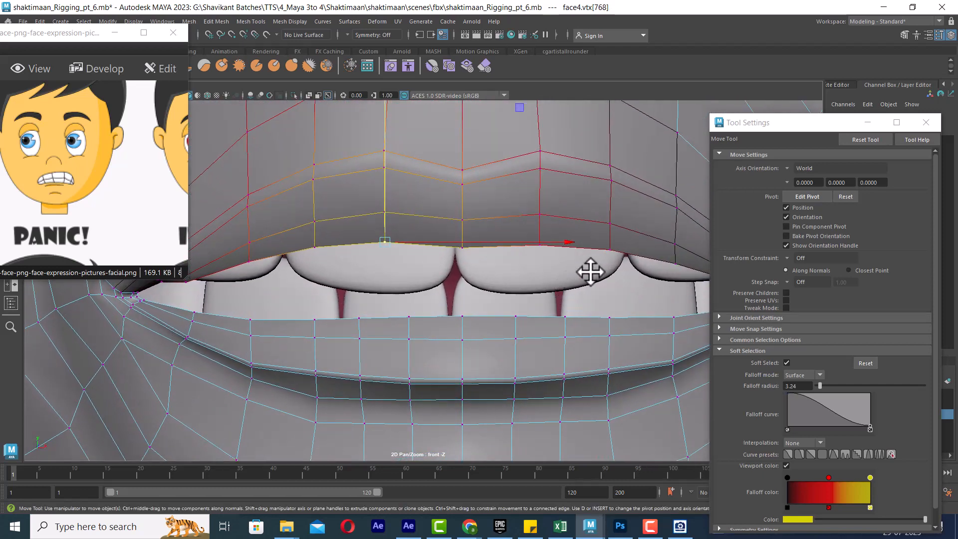
pyautogui.click(613, 248)
pyautogui.keyDown('shift'); pyautogui.click(315, 249); pyautogui.keyUp('shift')
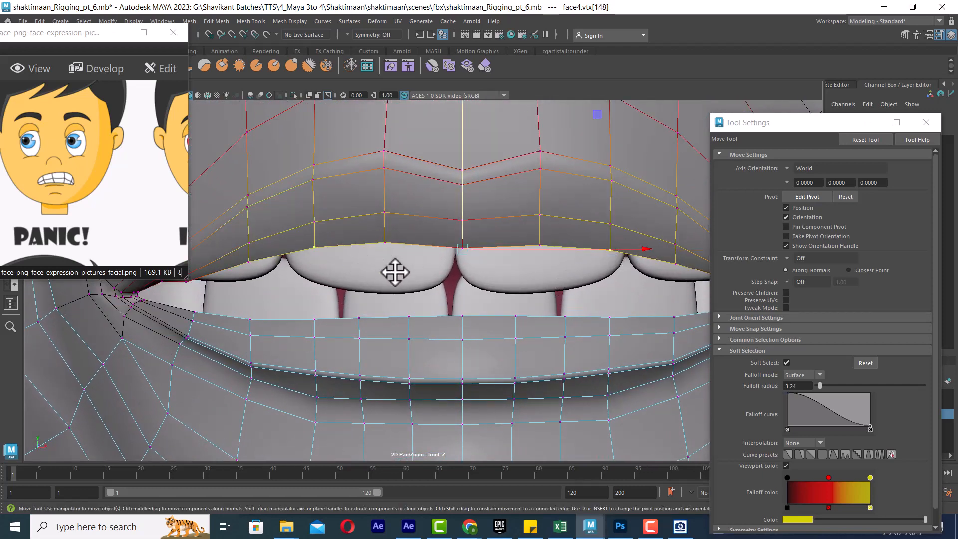
pyautogui.scroll(-3, 423, 279)
pyautogui.keyDown('alt'); pyautogui.moveTo(447, 231); pyautogui.dragTo(444, 246, button='middle'); pyautogui.keyUp('alt')
pyautogui.press('b')
pyautogui.moveTo(453, 254); pyautogui.dragTo(426, 253)
pyautogui.moveTo(439, 193); pyautogui.dragTo(438, 175, button='middle')
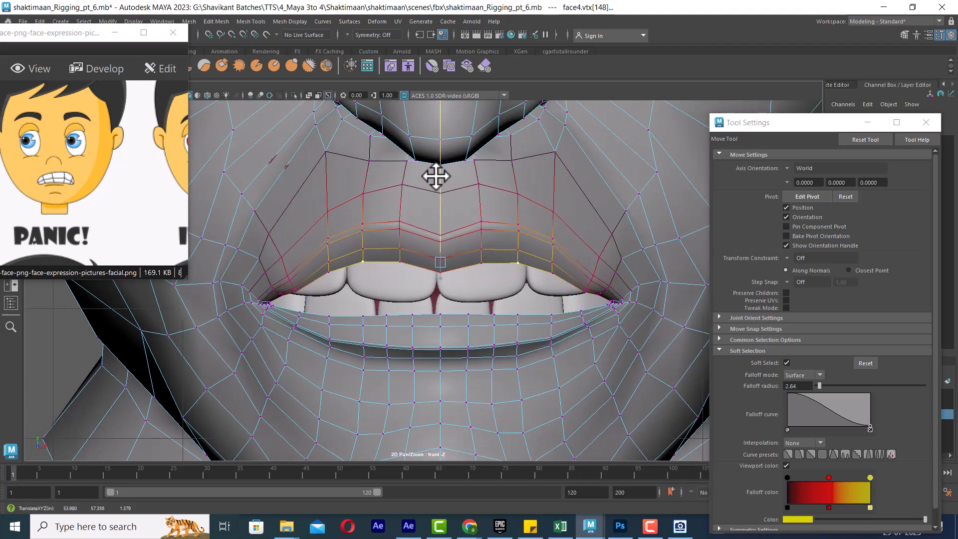
# Step: Select the centre vertex of the upper lip's lower edge and raise it to uncover more of the front teeth
pyautogui.scroll(2, 473, 315)
pyautogui.scroll(1, 473, 315)
pyautogui.click(445, 270)
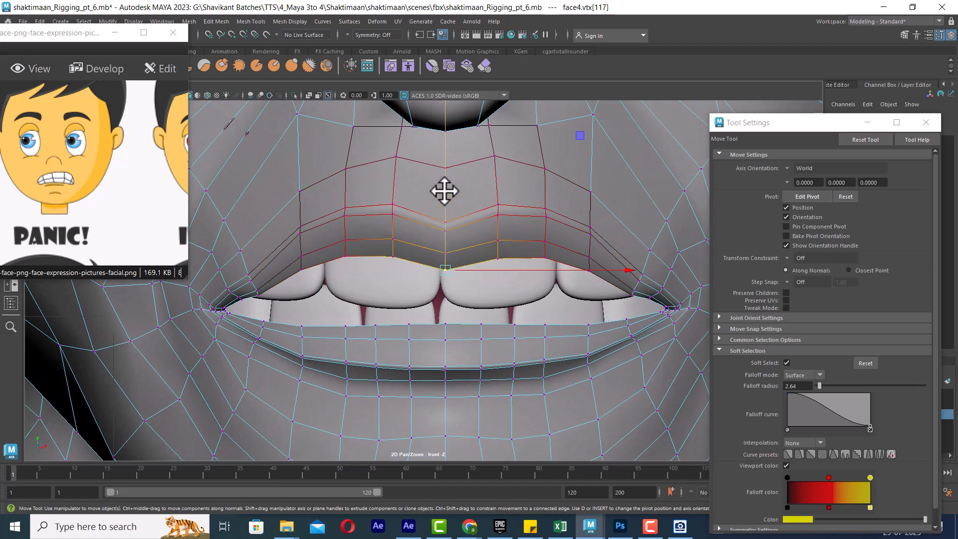
pyautogui.moveTo(444, 189); pyautogui.dragTo(438, 168)
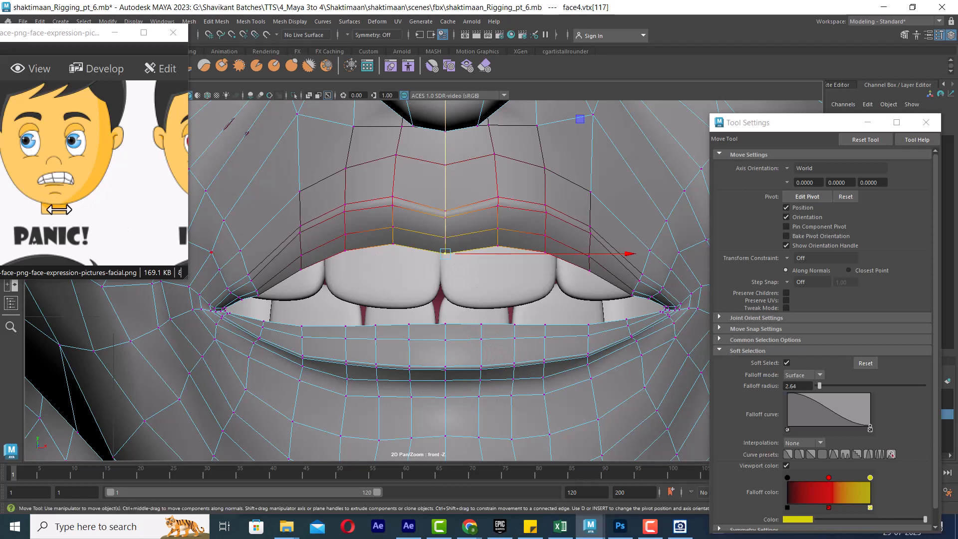
# Step: Select the vertex at the character's left mouth corner, set the falloff radius to 3.05 and pull the corner down
pyautogui.click(680, 310)
pyautogui.moveTo(662, 328); pyautogui.dragTo(686, 320)
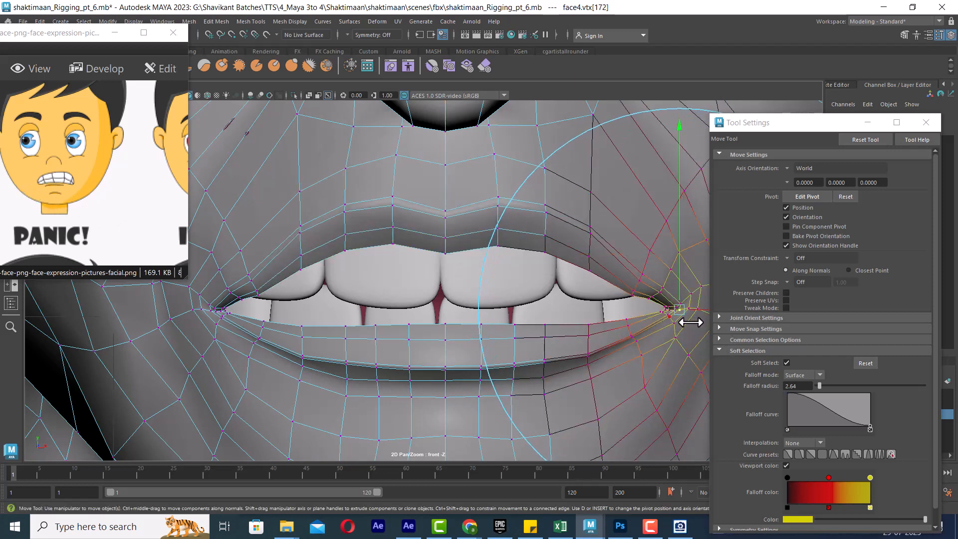
pyautogui.moveTo(682, 188)
pyautogui.mouseDown()
pyautogui.moveTo(689, 209)
pyautogui.moveTo(680, 205)
pyautogui.mouseUp()
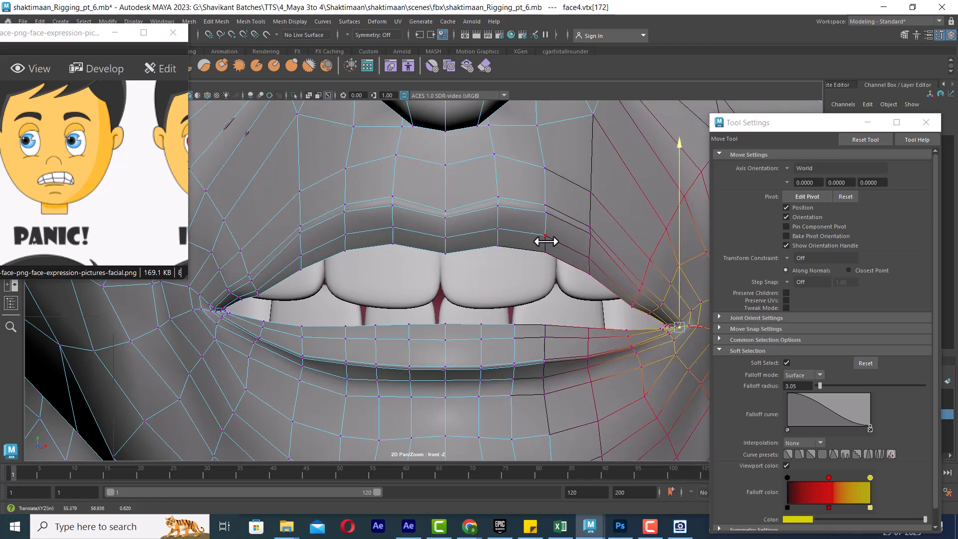
# Step: Raise the upper-lip vertex beside the character's left mouth corner slightly and deselect the face
pyautogui.click(631, 302)
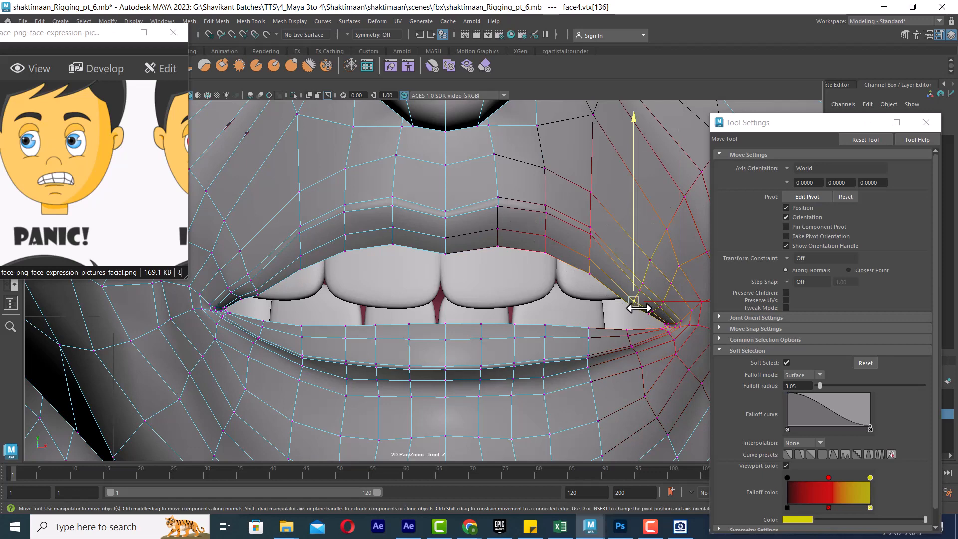
pyautogui.moveTo(635, 302); pyautogui.dragTo(636, 297)
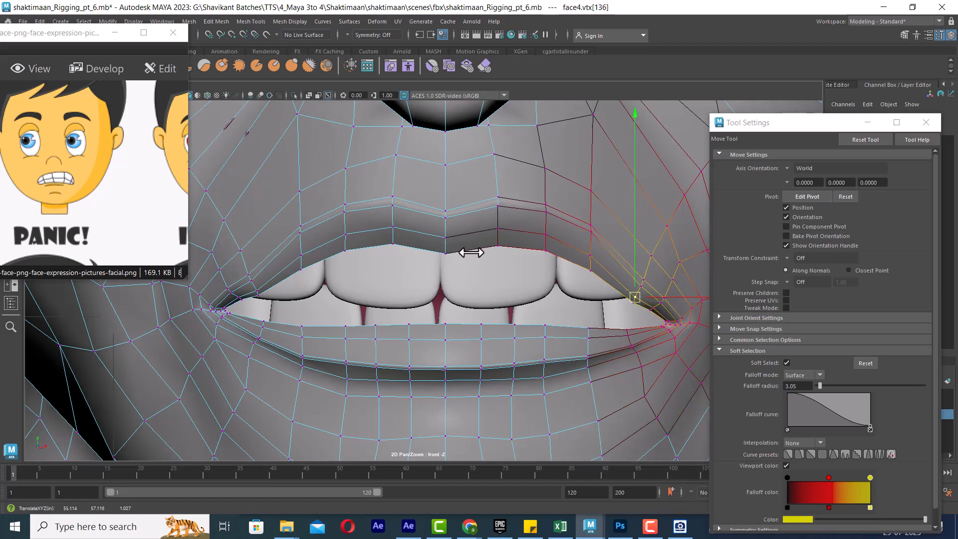
pyautogui.scroll(-5, 435, 301)
pyautogui.click(634, 393)
pyautogui.scroll(-2, 546, 400)
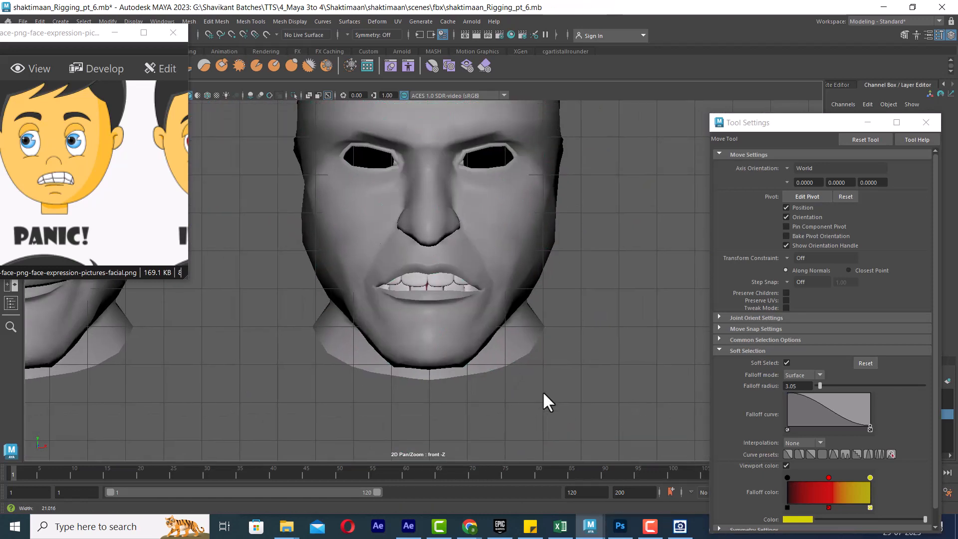
# Step: Close the Move tool's settings, rename the finished face4 head to panic and clear the selection
pyautogui.scroll(1, 544, 394)
pyautogui.scroll(-1, 554, 331)
pyautogui.keyDown('alt'); pyautogui.moveTo(554, 284); pyautogui.dragTo(552, 384, button='middle'); pyautogui.keyUp('alt')
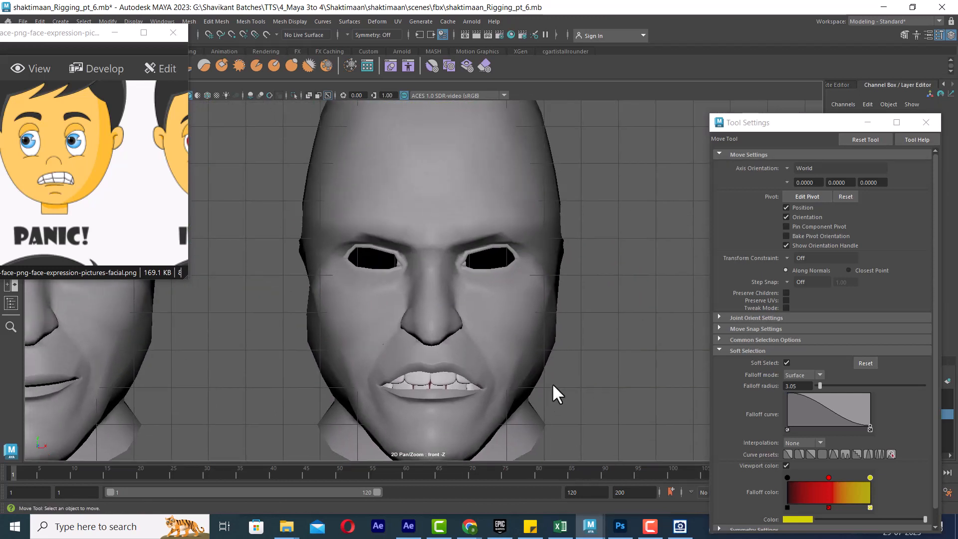
pyautogui.click(927, 123)
pyautogui.click(420, 183)
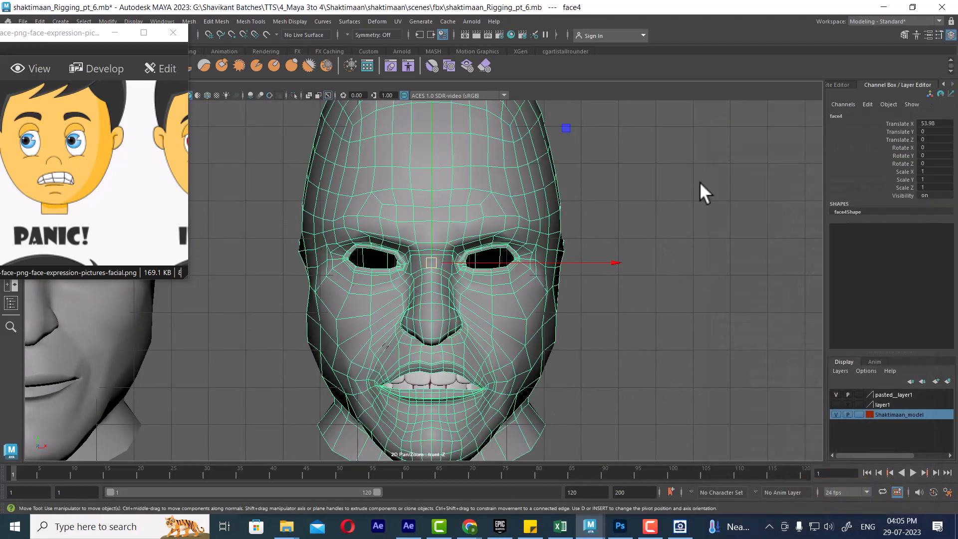
pyautogui.doubleClick(837, 118)
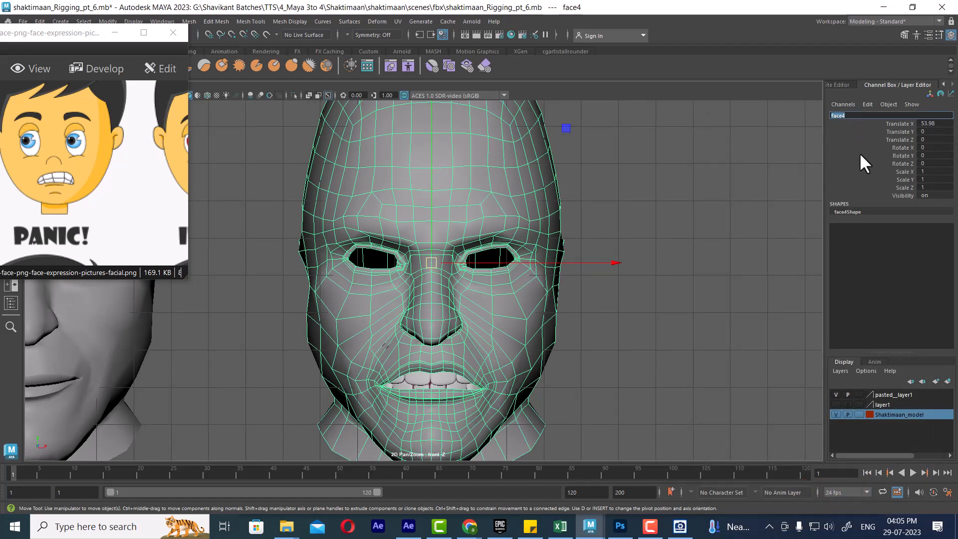
pyautogui.write('panic')
pyautogui.press('Return')
pyautogui.click(490, 267)
# Step: Browse the reference picture past the IN LOVE!! face and frame the GREEDY..$$ expression
pyautogui.moveTo(83, 176); pyautogui.dragTo(41, 227)
pyautogui.moveTo(123, 191); pyautogui.dragTo(58, 206)
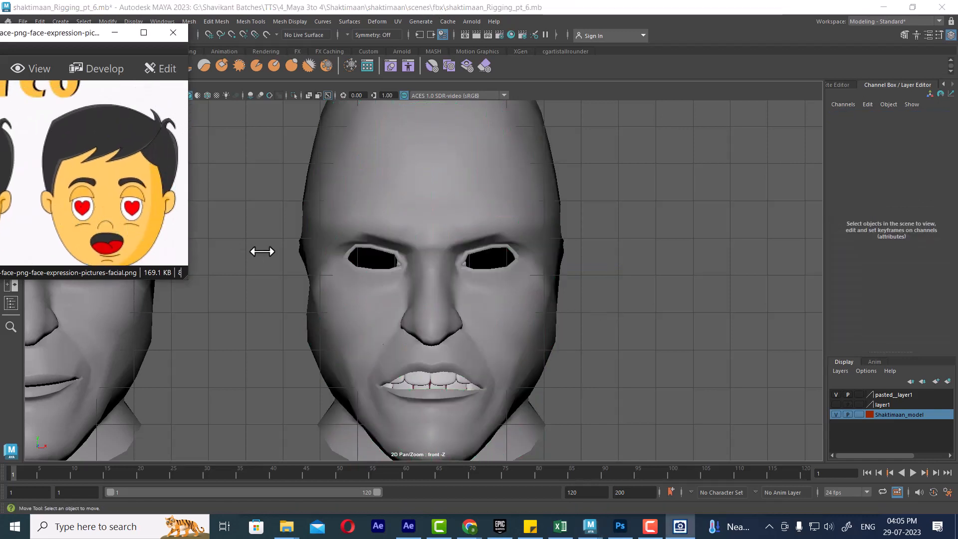
pyautogui.keyDown('alt'); pyautogui.moveTo(556, 260); pyautogui.dragTo(556, 285, button='middle'); pyautogui.keyUp('alt')
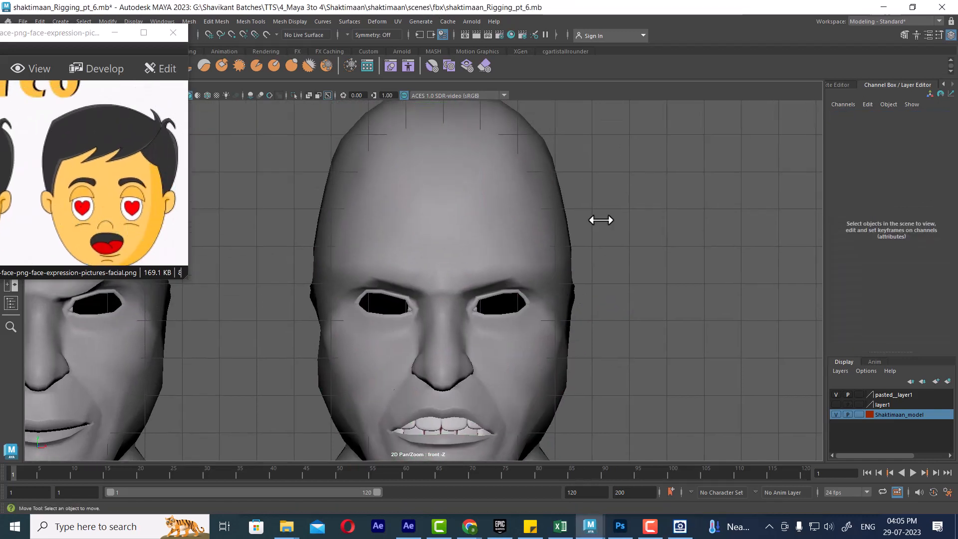
pyautogui.keyDown('alt'); pyautogui.moveTo(601, 220); pyautogui.dragTo(630, 345, button='middle'); pyautogui.keyUp('alt')
pyautogui.moveTo(103, 188); pyautogui.dragTo(151, 211)
pyautogui.scroll(-2, 130, 197)
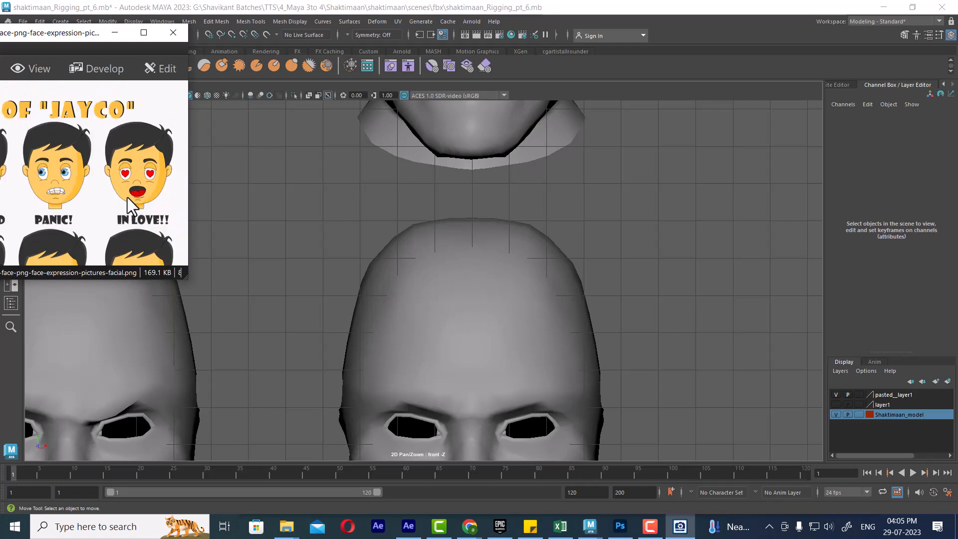
pyautogui.scroll(-2, 127, 196)
pyautogui.scroll(2, 131, 200)
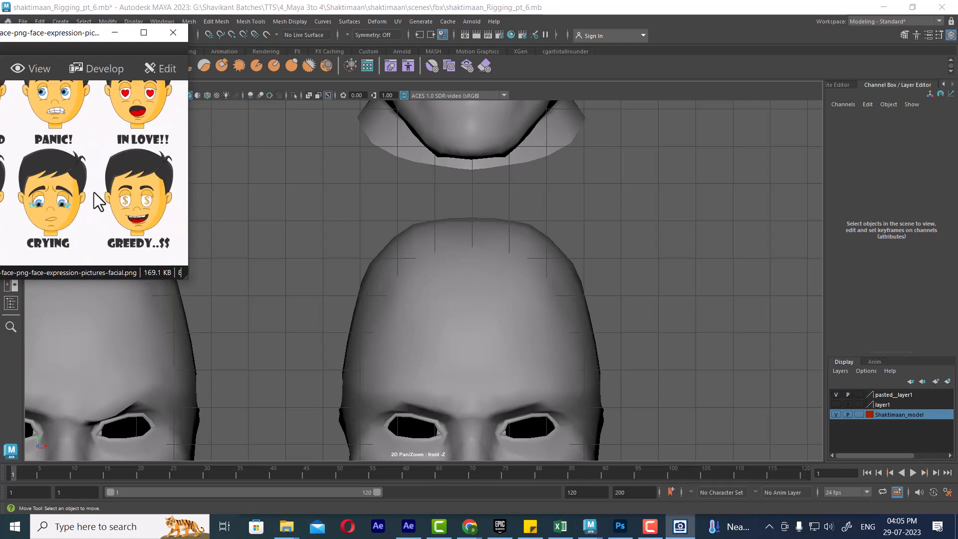
pyautogui.scroll(1, 117, 212)
pyautogui.moveTo(130, 223); pyautogui.dragTo(56, 175)
pyautogui.scroll(1, 119, 194)
pyautogui.moveTo(136, 203); pyautogui.dragTo(84, 188)
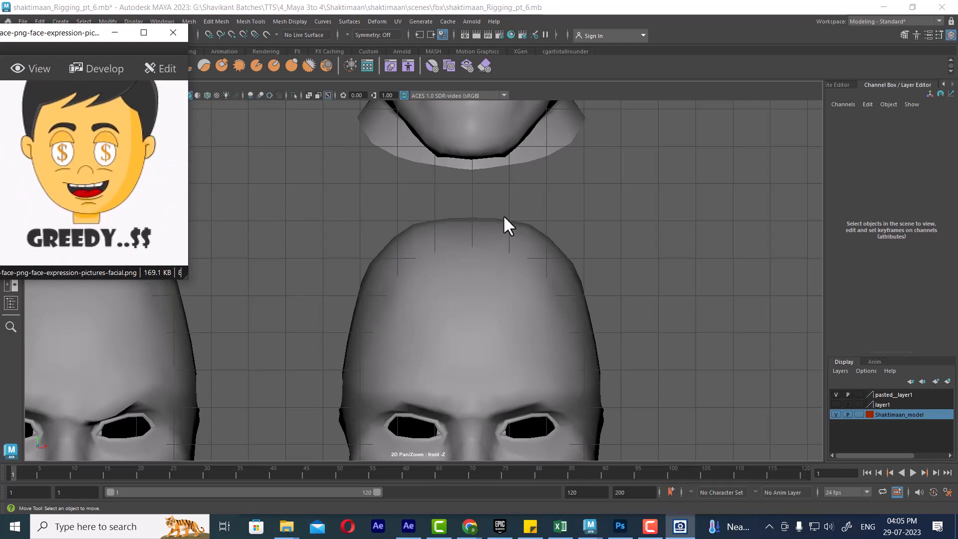
# Step: Select the duplicate head above the panic head and switch it to vertex editing around the mouth
pyautogui.keyDown('alt'); pyautogui.moveTo(503, 214); pyautogui.dragTo(592, 402, button='middle'); pyautogui.keyUp('alt')
pyautogui.click(522, 291)
pyautogui.keyDown('alt'); pyautogui.moveTo(522, 290); pyautogui.dragTo(336, 236, button='middle'); pyautogui.keyUp('alt')
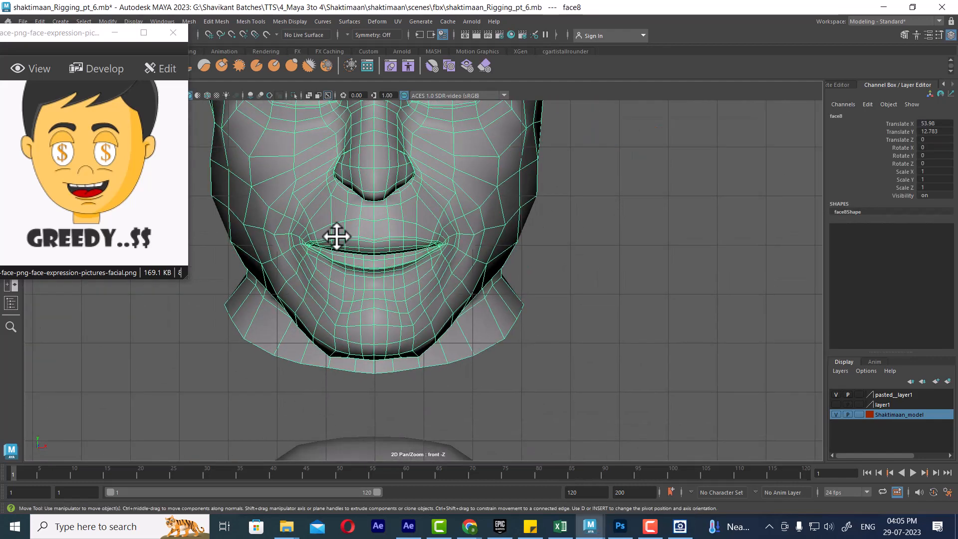
pyautogui.scroll(5, 337, 236)
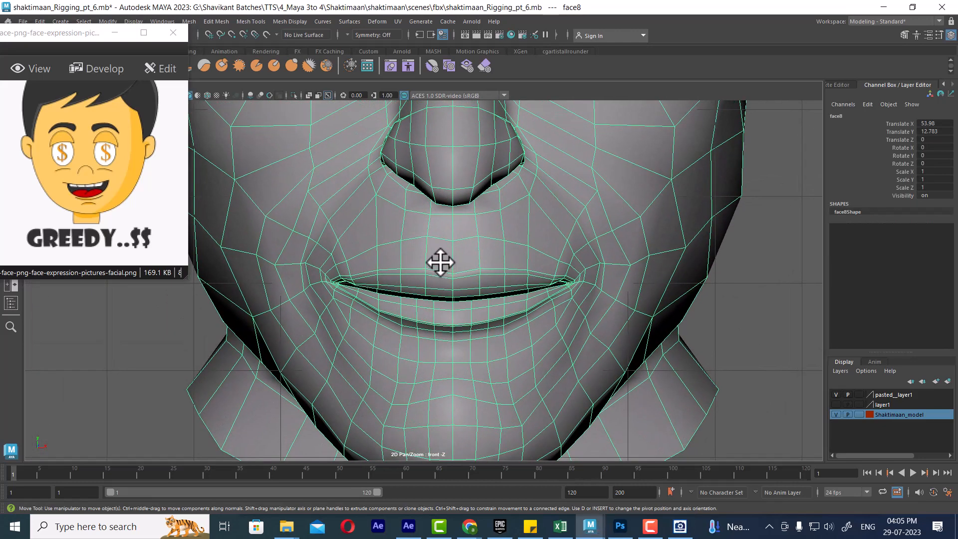
pyautogui.keyDown('alt'); pyautogui.moveTo(605, 244); pyautogui.dragTo(614, 270, button='middle'); pyautogui.keyUp('alt')
pyautogui.moveTo(712, 186); pyautogui.dragTo(653, 168, button='right')
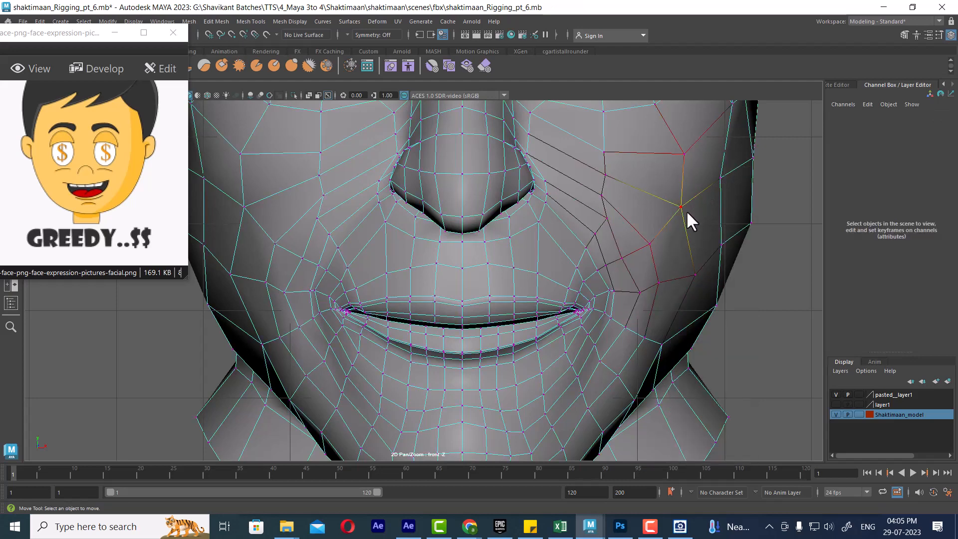
# Step: Select one matching vertex on each cheek, enlarge the soft selection falloff and raise both cheeks
pyautogui.click(686, 210)
pyautogui.keyDown('shift'); pyautogui.click(243, 202); pyautogui.keyUp('shift')
pyautogui.scroll(-1, 491, 244)
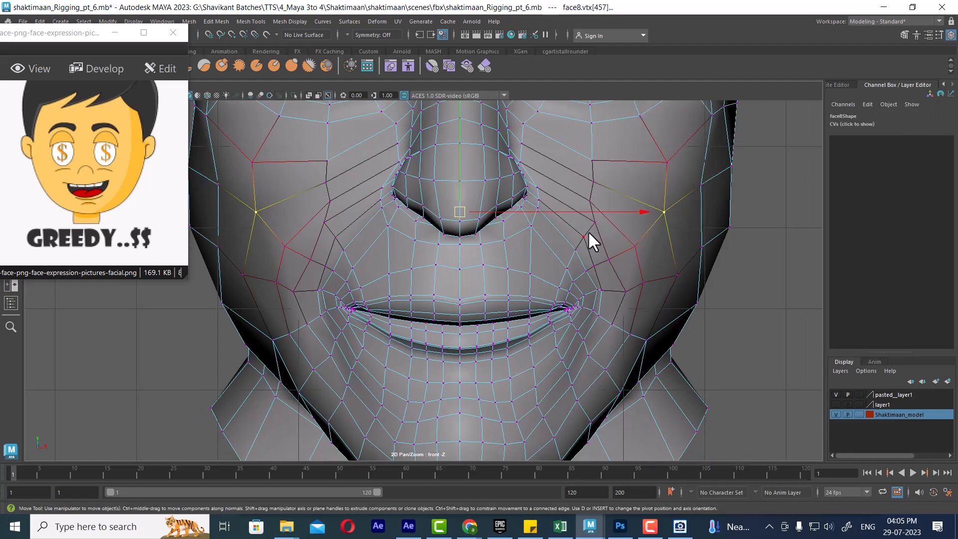
pyautogui.moveTo(586, 215); pyautogui.dragTo(665, 214)
pyautogui.moveTo(462, 119); pyautogui.dragTo(460, 102, button='middle')
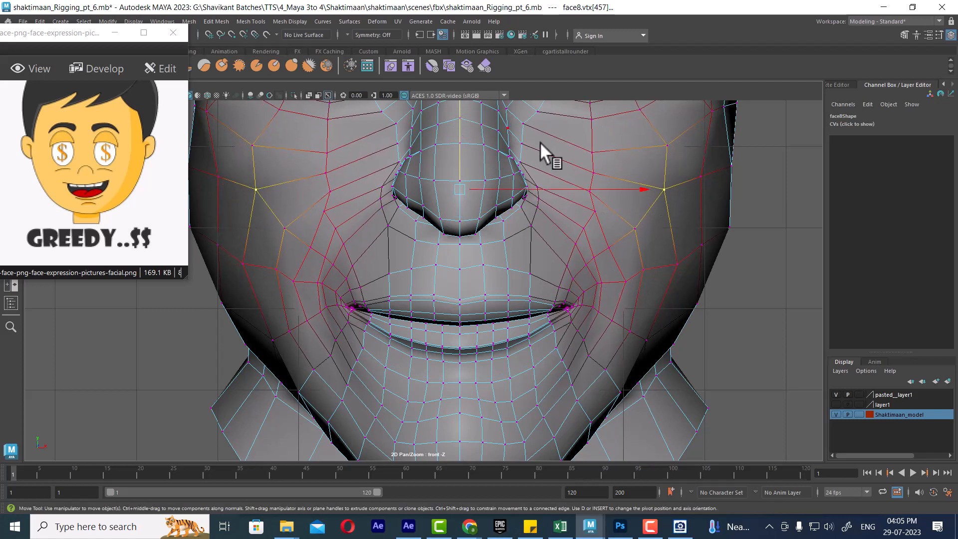
# Step: Select three matching vertices on each cheek and raise both cheeks slightly toward the eyes
pyautogui.click(665, 143)
pyautogui.keyDown('shift'); pyautogui.click(254, 143); pyautogui.keyUp('shift')
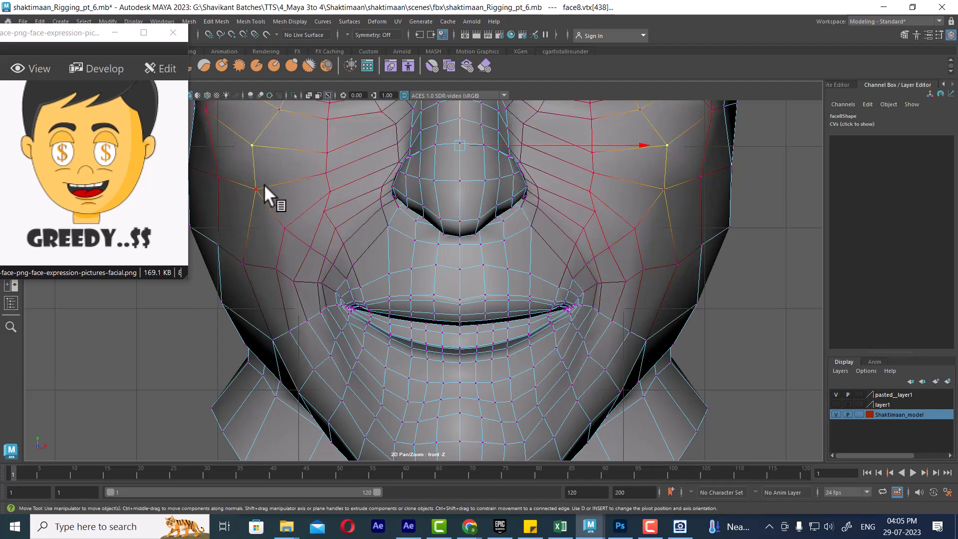
pyautogui.keyDown('shift'); pyautogui.click(252, 188); pyautogui.keyUp('shift')
pyautogui.keyDown('shift'); pyautogui.click(239, 259); pyautogui.keyUp('shift')
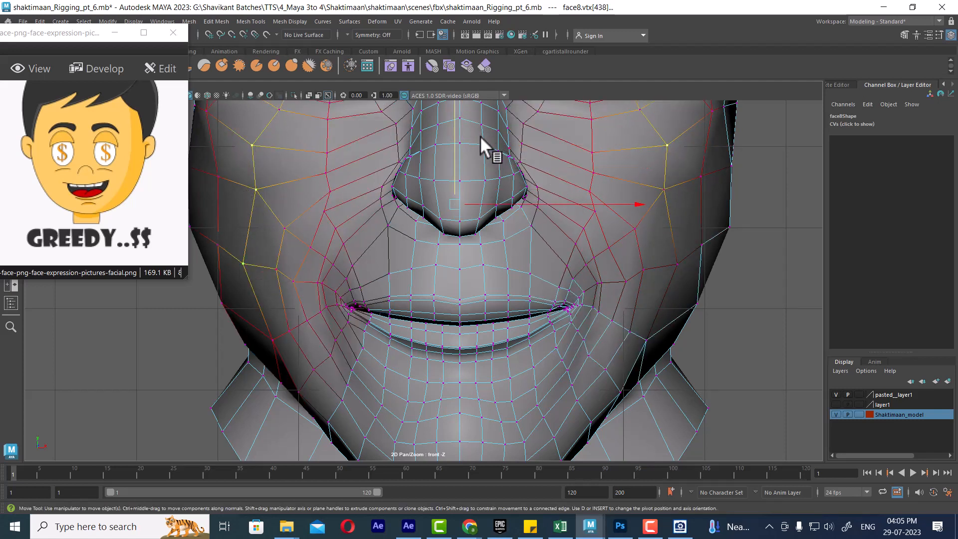
pyautogui.keyDown('shift'); pyautogui.click(663, 185); pyautogui.keyUp('shift')
pyautogui.keyDown('shift'); pyautogui.click(675, 262); pyautogui.keyUp('shift')
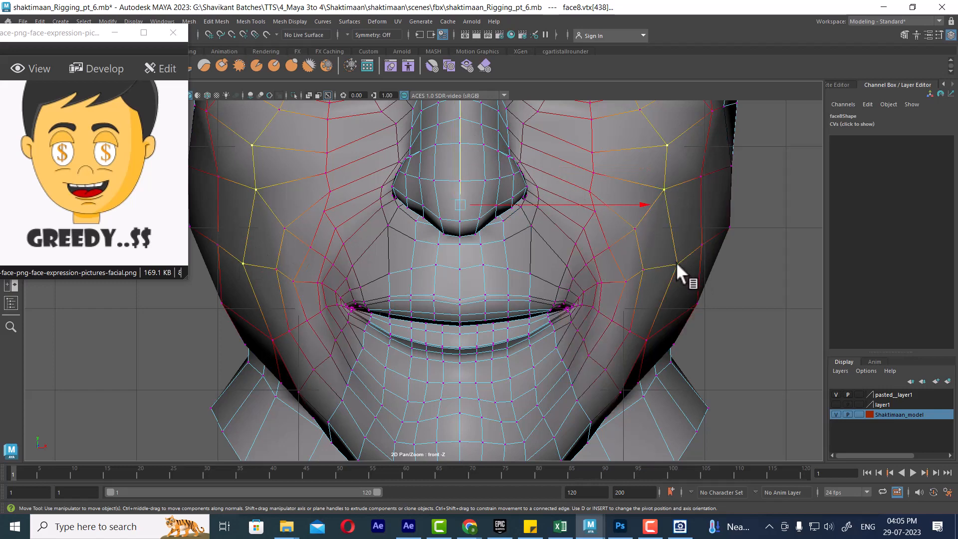
pyautogui.keyDown('alt'); pyautogui.moveTo(608, 237); pyautogui.dragTo(641, 313, button='middle'); pyautogui.keyUp('alt')
pyautogui.scroll(-1, 481, 300)
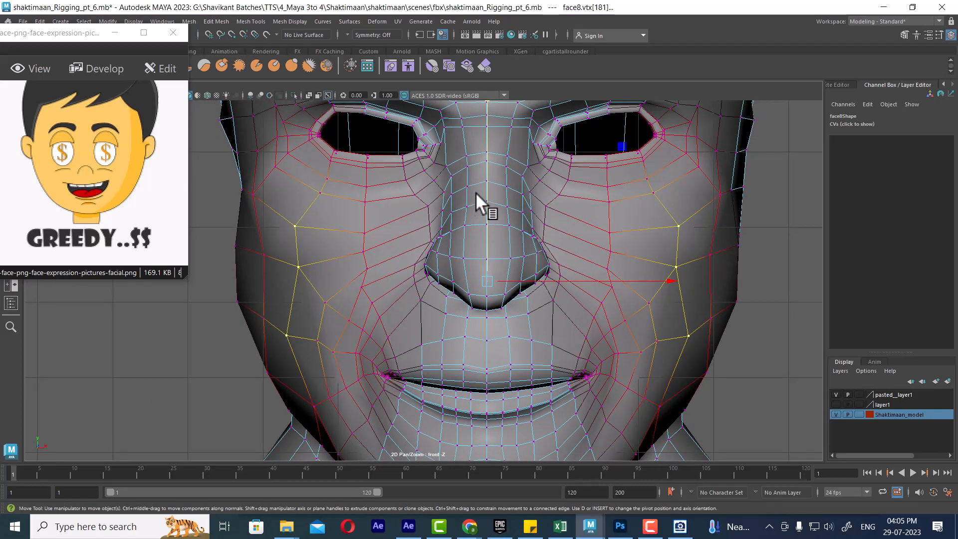
pyautogui.scroll(-3, 508, 250)
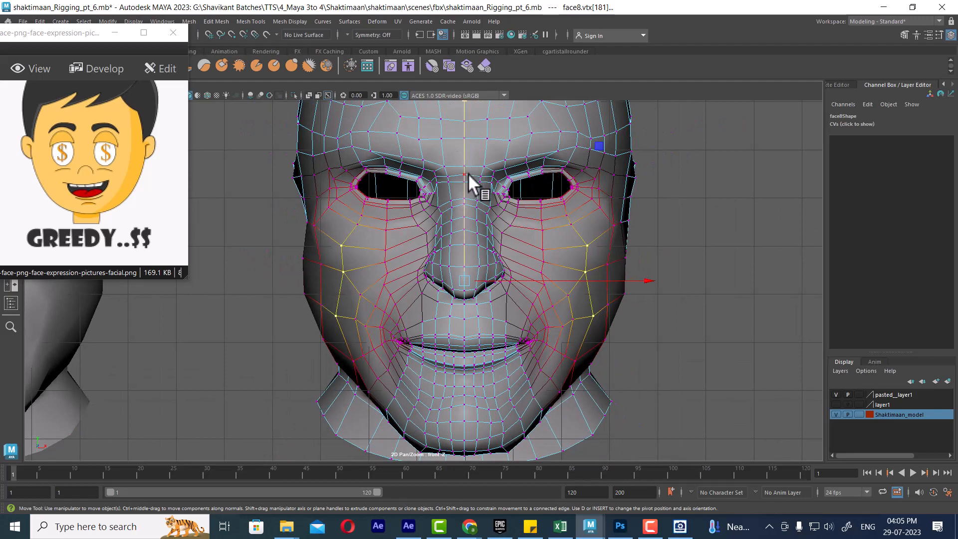
pyautogui.moveTo(467, 173); pyautogui.dragTo(462, 238)
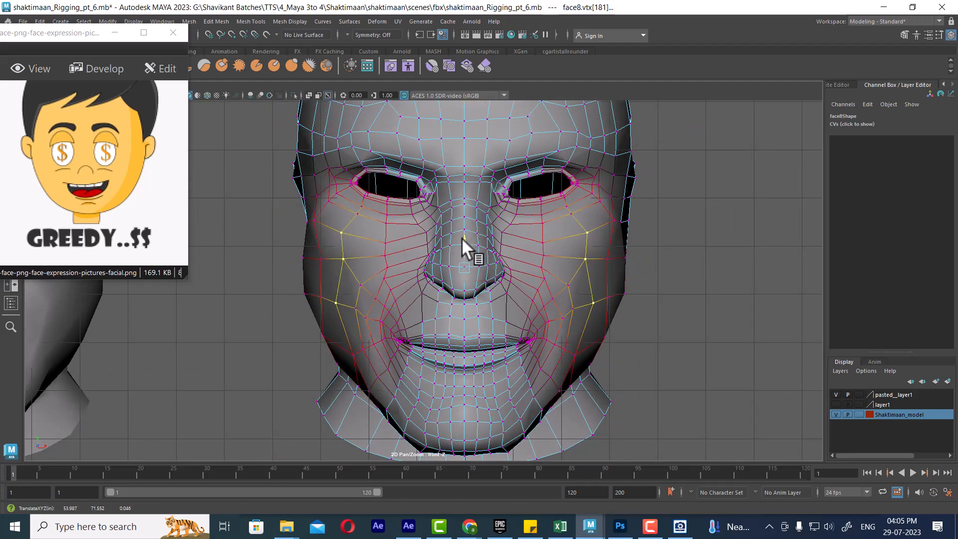
pyautogui.scroll(3, 477, 214)
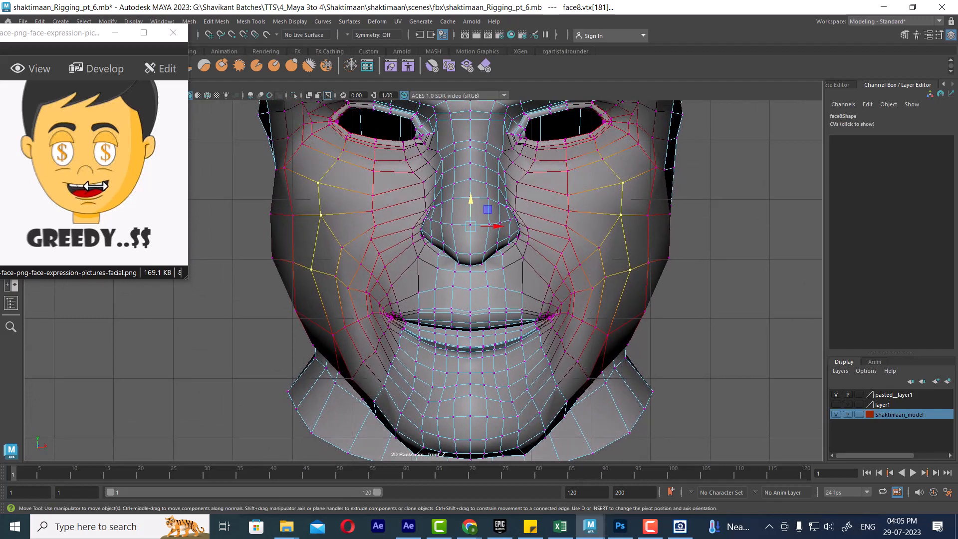
pyautogui.scroll(5, 598, 309)
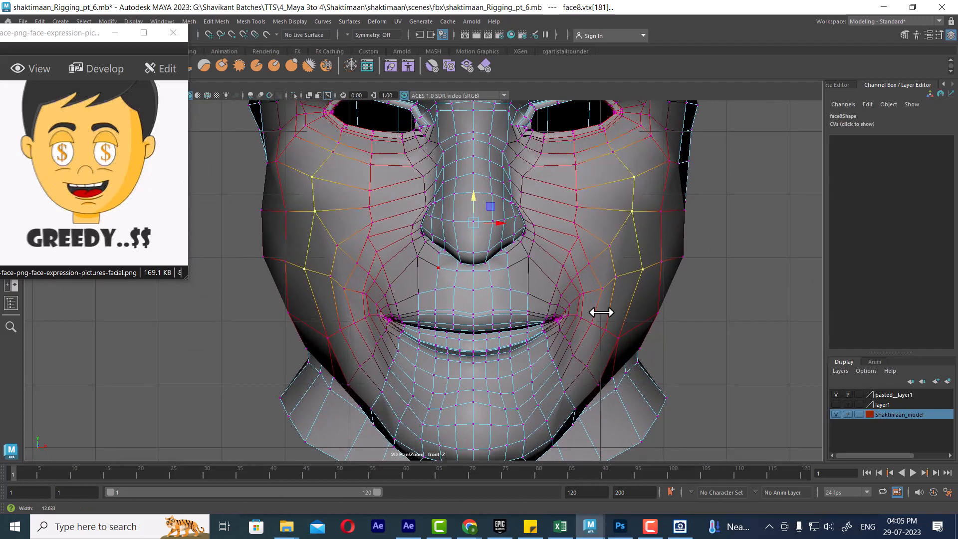
# Step: Select the row of vertices across the middle of the upper lip and raise it to open the mouth
pyautogui.keyDown('alt'); pyautogui.moveTo(537, 252); pyautogui.dragTo(520, 220, button='right'); pyautogui.keyUp('alt')
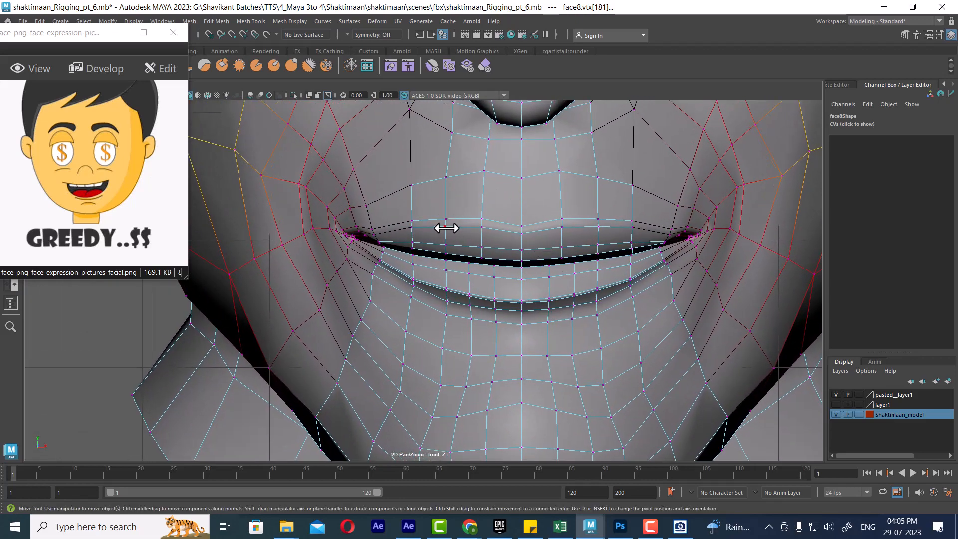
pyautogui.click(446, 228)
pyautogui.keyDown('alt'); pyautogui.moveTo(538, 253); pyautogui.dragTo(600, 322, button='right'); pyautogui.keyUp('alt')
pyautogui.keyDown('alt'); pyautogui.moveTo(584, 202); pyautogui.dragTo(560, 229, button='middle'); pyautogui.keyUp('alt')
pyautogui.keyDown('alt'); pyautogui.moveTo(560, 228); pyautogui.dragTo(573, 285, button='right'); pyautogui.keyUp('alt')
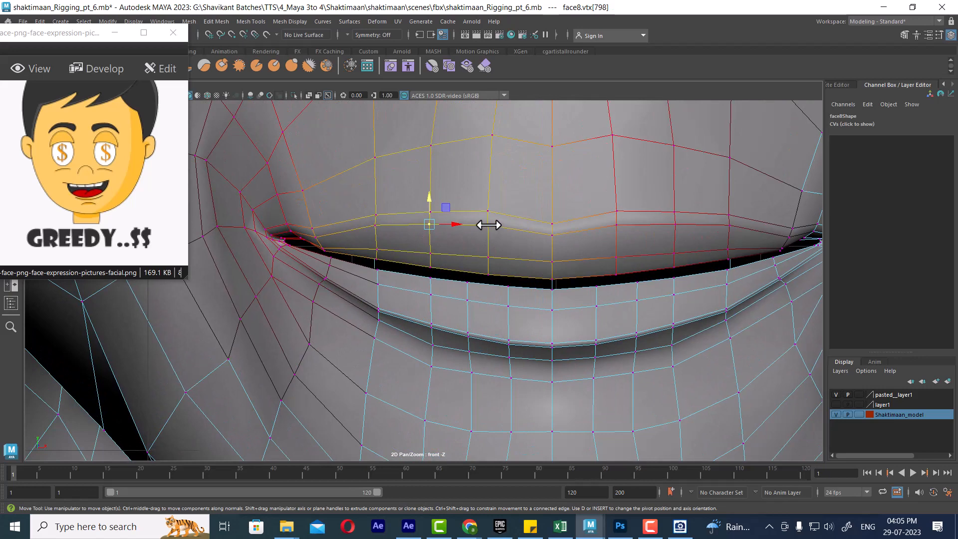
pyautogui.keyDown('shift'); pyautogui.click(488, 225); pyautogui.keyUp('shift')
pyautogui.keyDown('shift'); pyautogui.click(552, 234); pyautogui.keyUp('shift')
pyautogui.keyDown('shift'); pyautogui.click(616, 225); pyautogui.keyUp('shift')
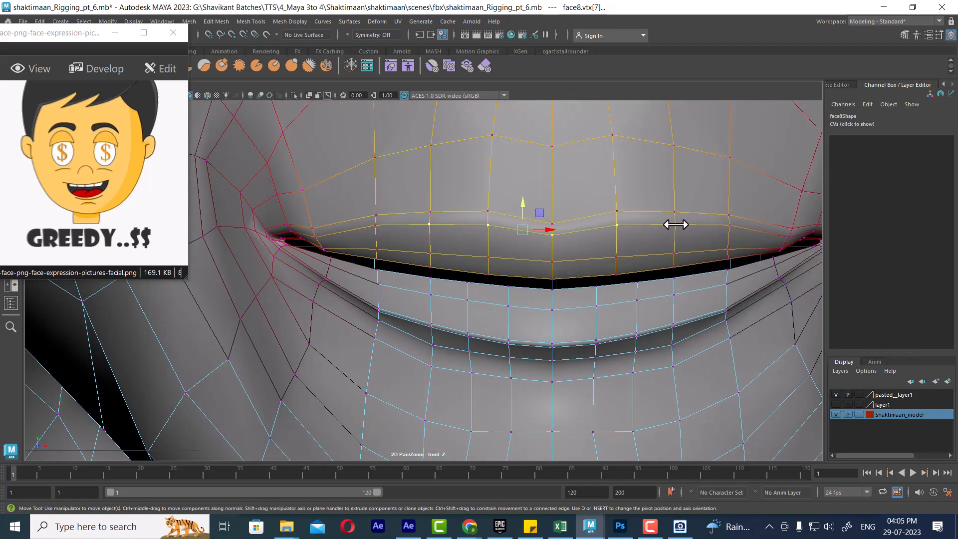
pyautogui.keyDown('shift'); pyautogui.click(675, 225); pyautogui.keyUp('shift')
pyautogui.keyDown('shift'); pyautogui.click(729, 225); pyautogui.keyUp('shift')
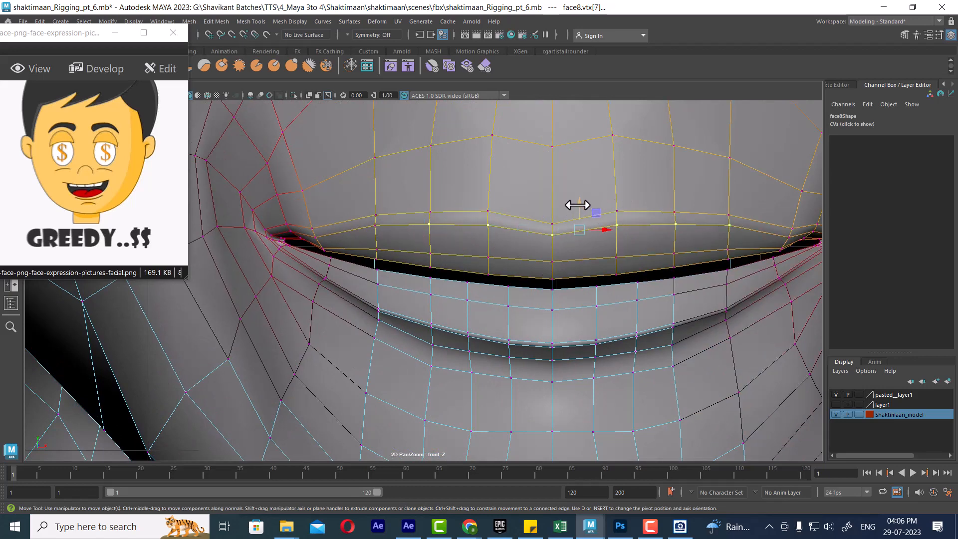
pyautogui.moveTo(577, 205); pyautogui.dragTo(573, 112)
pyautogui.scroll(-4, 573, 154)
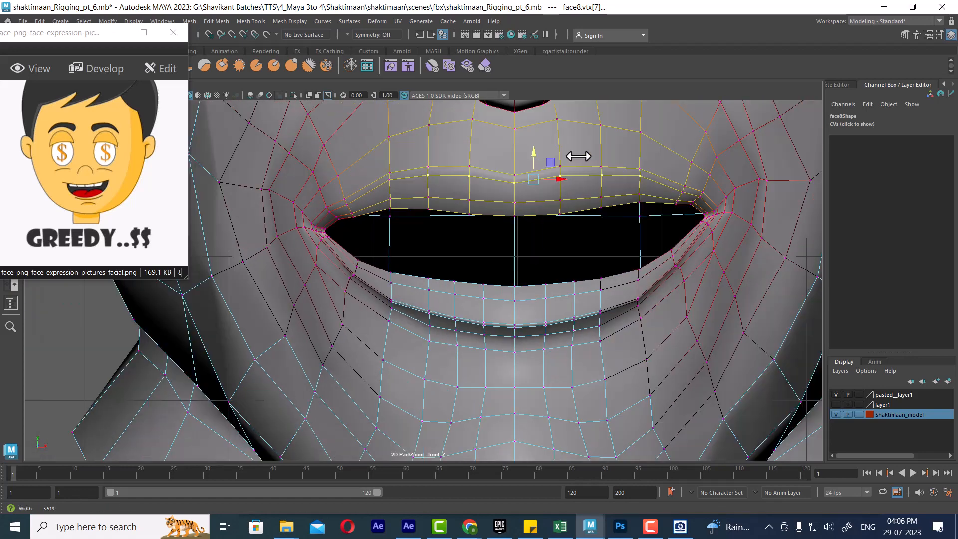
pyautogui.moveTo(509, 192); pyautogui.dragTo(507, 185)
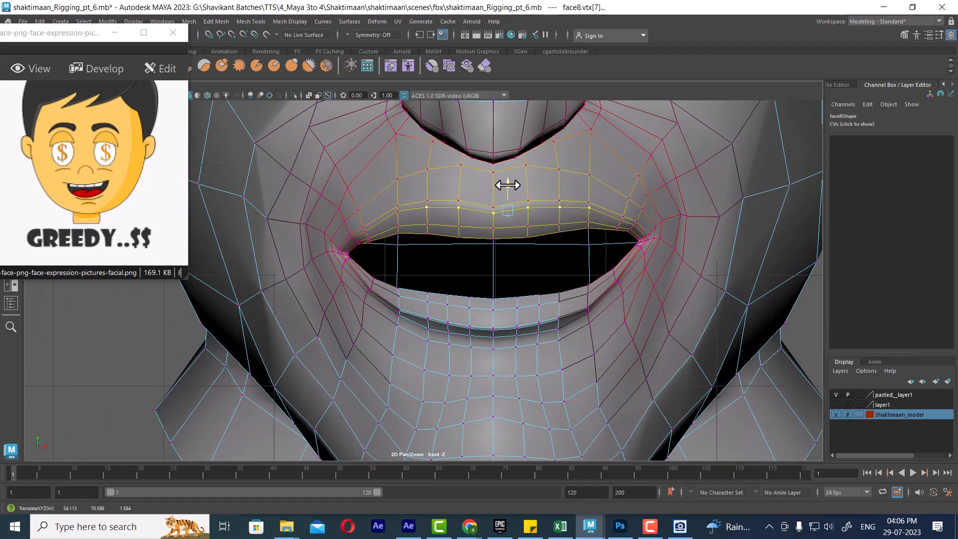
# Step: Select the matching vertices at both mouth corners and raise them into a wide smile
pyautogui.scroll(1, 329, 234)
pyautogui.click(329, 243)
pyautogui.scroll(1, 738, 236)
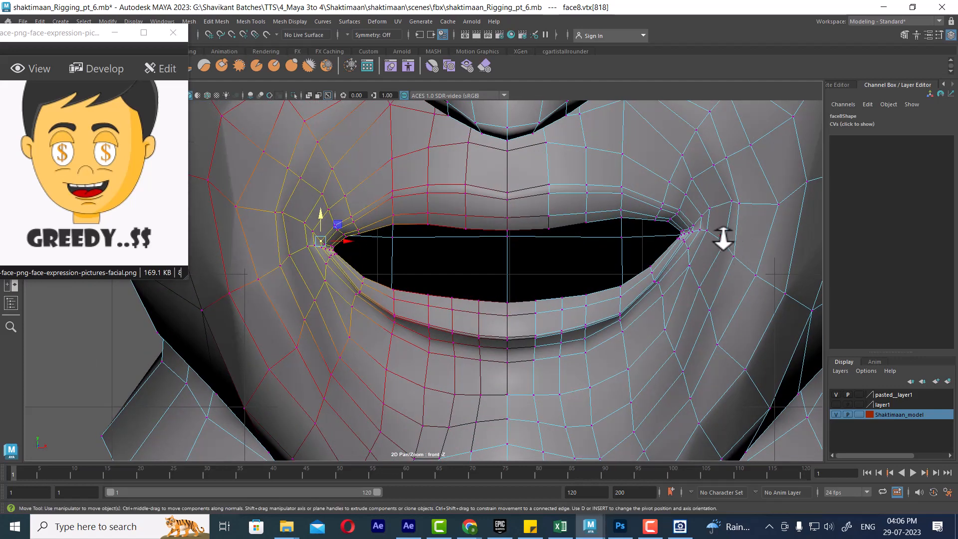
pyautogui.keyDown('shift'); pyautogui.click(692, 227); pyautogui.keyUp('shift')
pyautogui.moveTo(508, 206); pyautogui.dragTo(505, 166)
pyautogui.scroll(2, 414, 207)
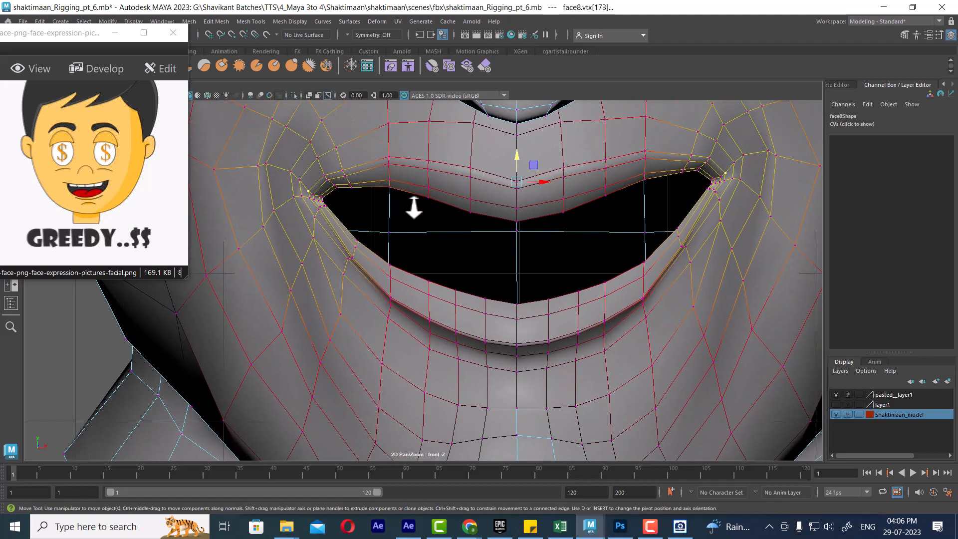
# Step: Reduce the soft selection falloff and lower the matching outer vertices on the upper lip's lower edge slightly
pyautogui.click(391, 188)
pyautogui.keyDown('shift'); pyautogui.click(645, 178); pyautogui.keyUp('shift')
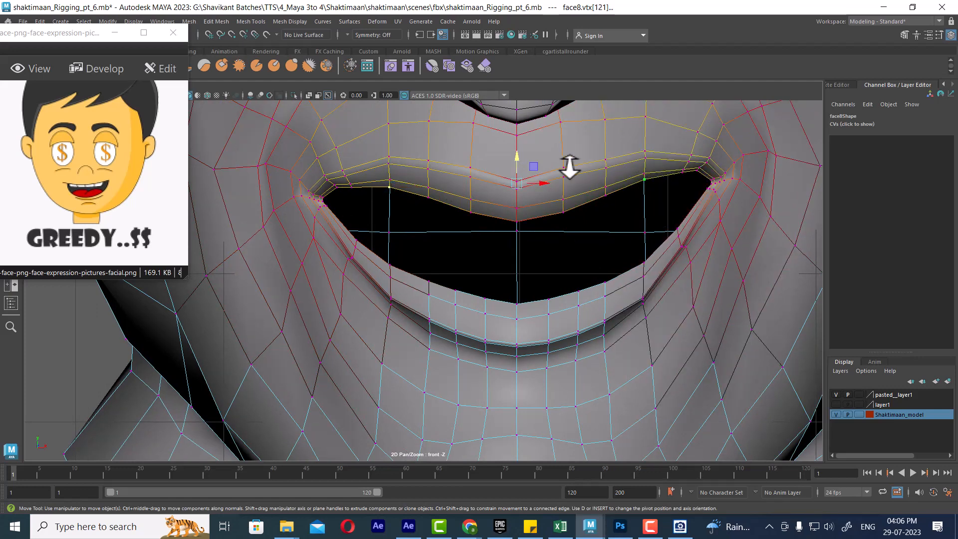
pyautogui.moveTo(519, 159)
pyautogui.mouseDown()
pyautogui.moveTo(532, 182)
pyautogui.moveTo(398, 240)
pyautogui.moveTo(543, 181)
pyautogui.moveTo(528, 184)
pyautogui.moveTo(516, 171)
pyautogui.mouseUp()
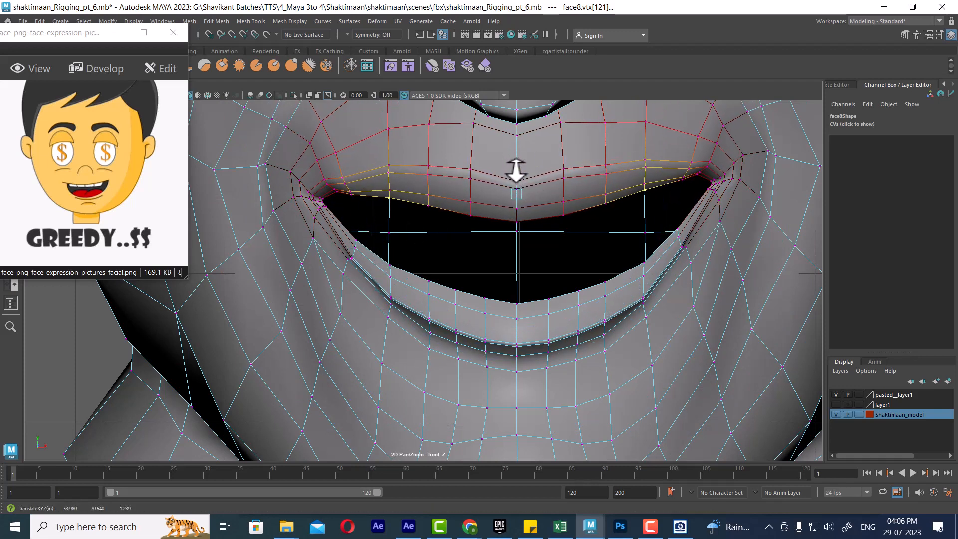
# Step: Narrow the soft selection falloff further and raise the centre vertex on the upper lip's lower edge
pyautogui.click(428, 206)
pyautogui.click(517, 202)
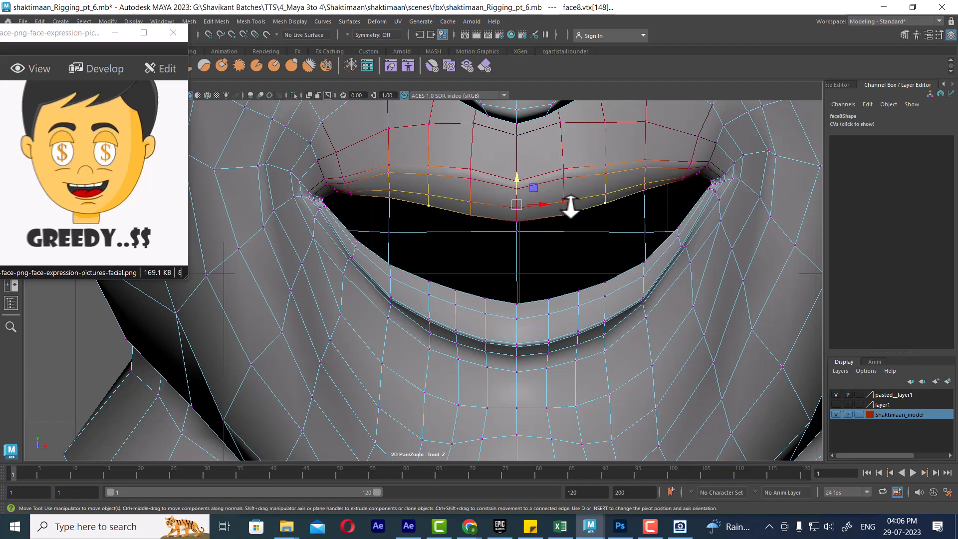
pyautogui.moveTo(570, 207); pyautogui.dragTo(548, 211)
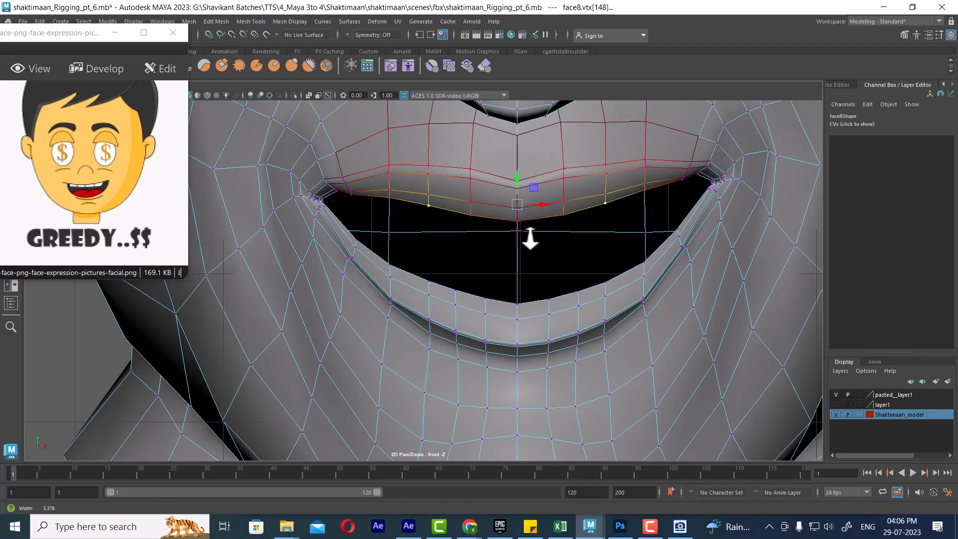
pyautogui.keyDown('alt'); pyautogui.moveTo(530, 237); pyautogui.dragTo(543, 243, button='right'); pyautogui.keyUp('alt')
pyautogui.click(524, 217)
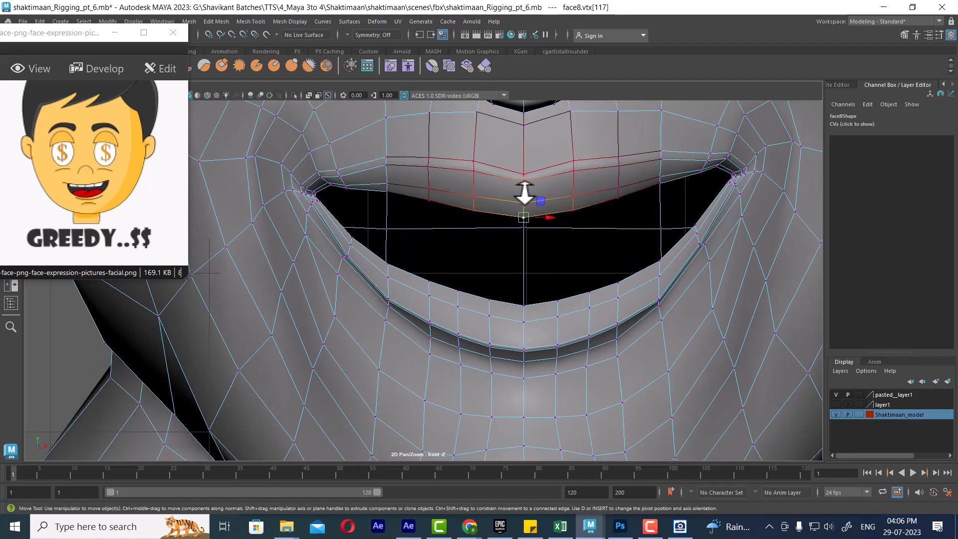
pyautogui.moveTo(520, 193); pyautogui.dragTo(519, 178)
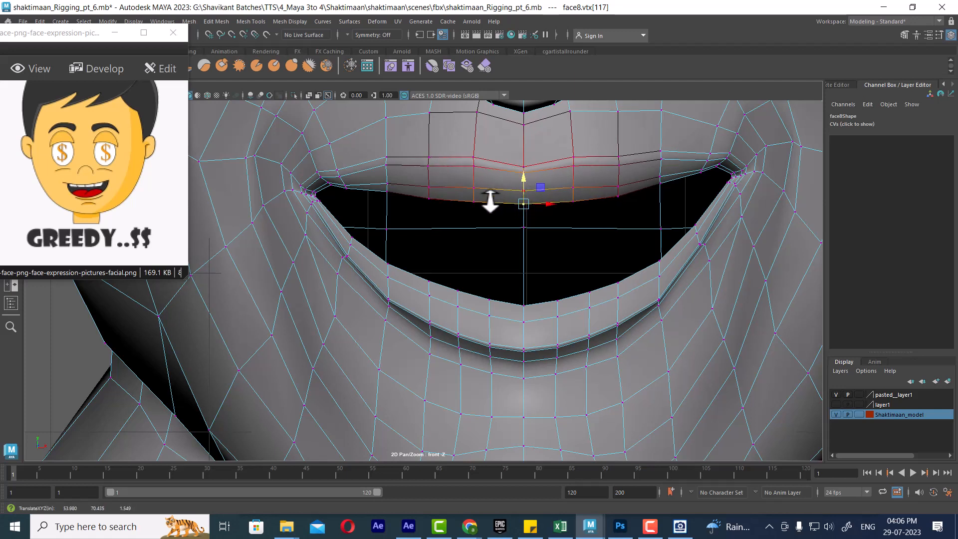
# Step: Raise two matching vertex pairs on the upper lip's edge, one midway along it and one near the mouth corners
pyautogui.click(430, 198)
pyautogui.keyDown('shift'); pyautogui.click(619, 197); pyautogui.keyUp('shift')
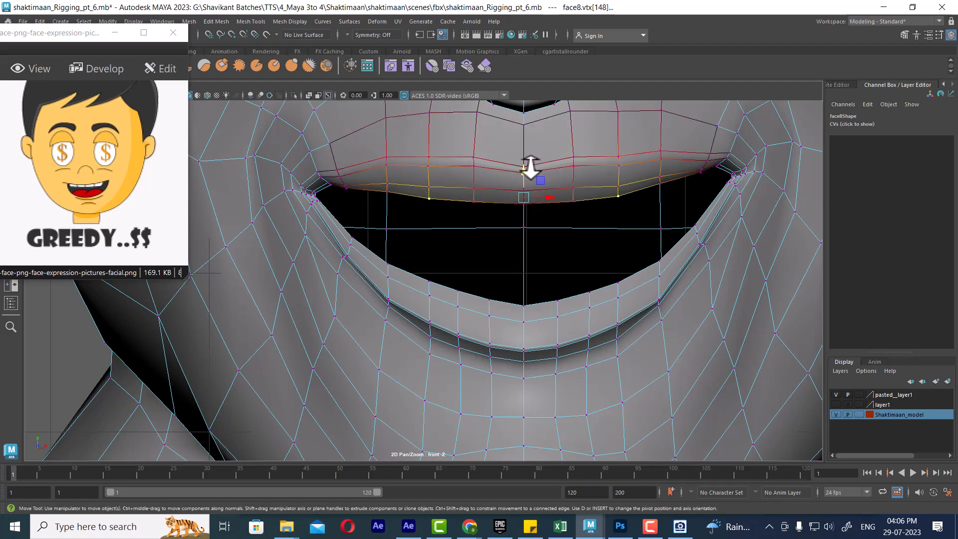
pyautogui.moveTo(521, 174); pyautogui.dragTo(520, 204)
pyautogui.click(346, 189)
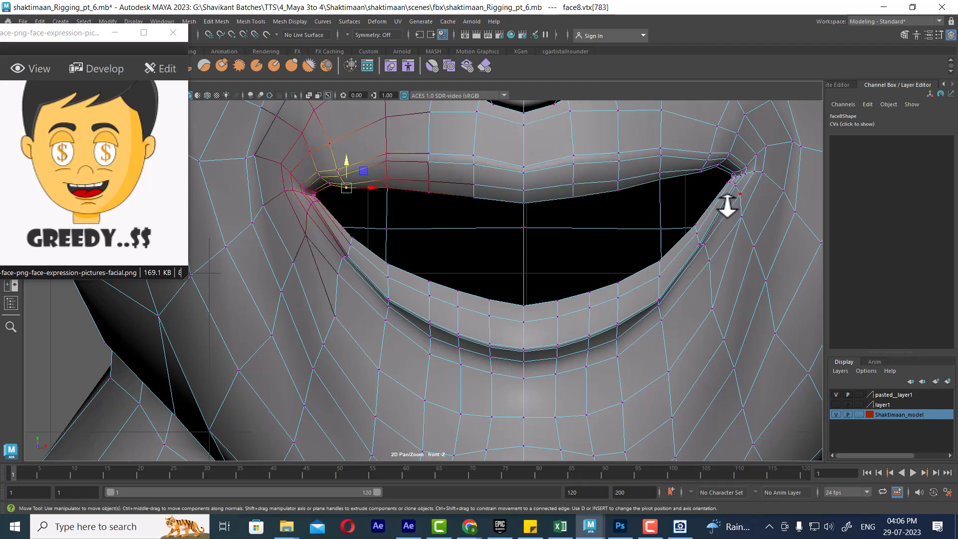
pyautogui.keyDown('shift'); pyautogui.click(701, 173); pyautogui.keyUp('shift')
pyautogui.keyDown('alt'); pyautogui.moveTo(716, 186); pyautogui.dragTo(724, 211, button='right'); pyautogui.keyUp('alt')
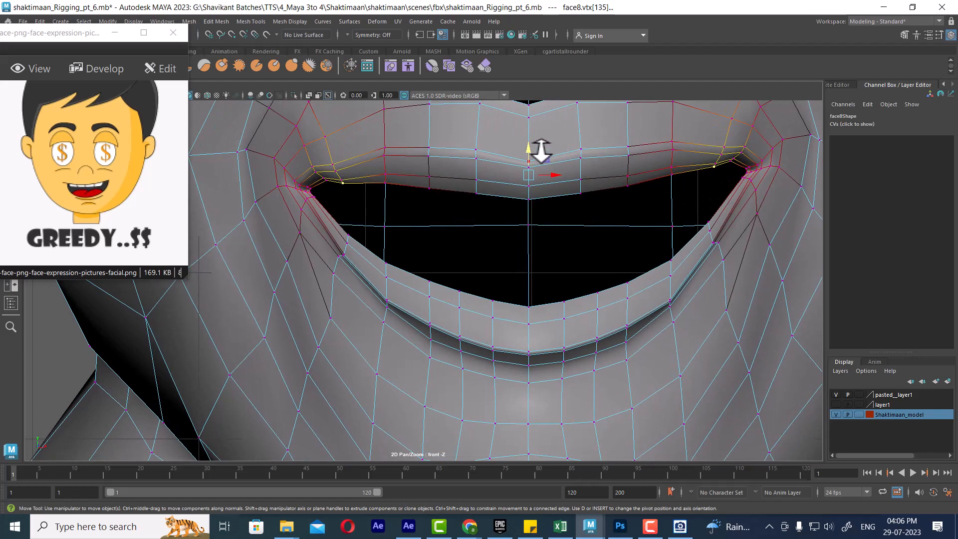
pyautogui.moveTo(530, 149); pyautogui.dragTo(528, 144)
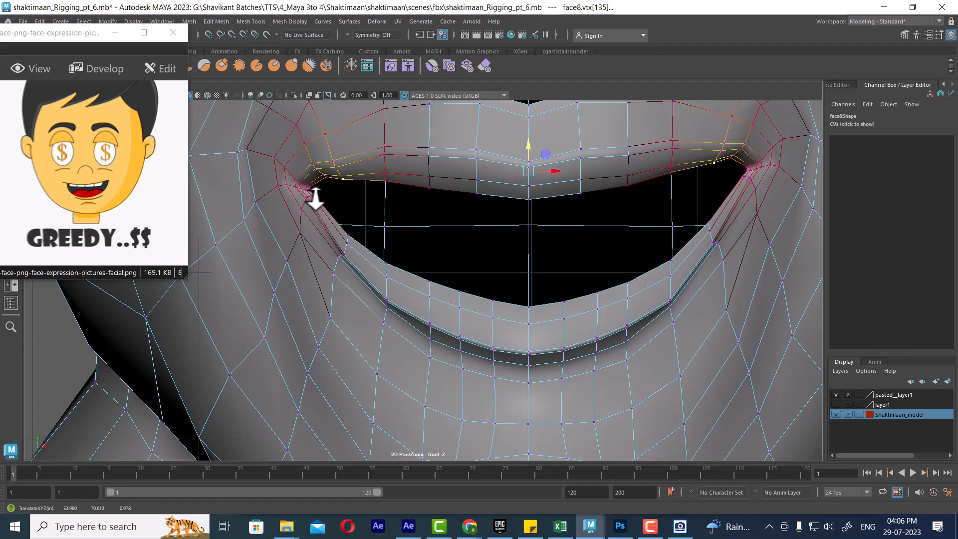
# Step: Select the outermost vertex at each mouth corner and raise both corners slightly
pyautogui.click(294, 181)
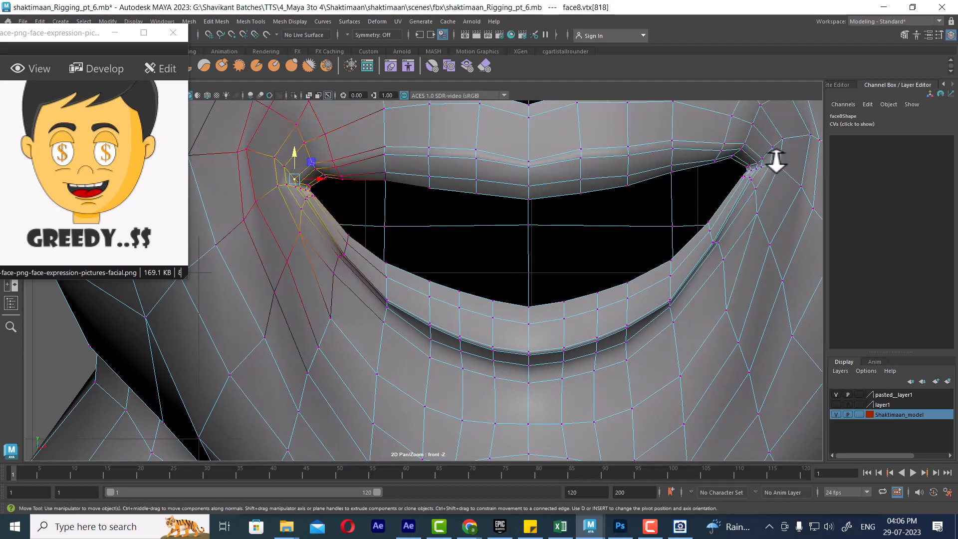
pyautogui.keyDown('shift'); pyautogui.click(760, 161); pyautogui.keyUp('shift')
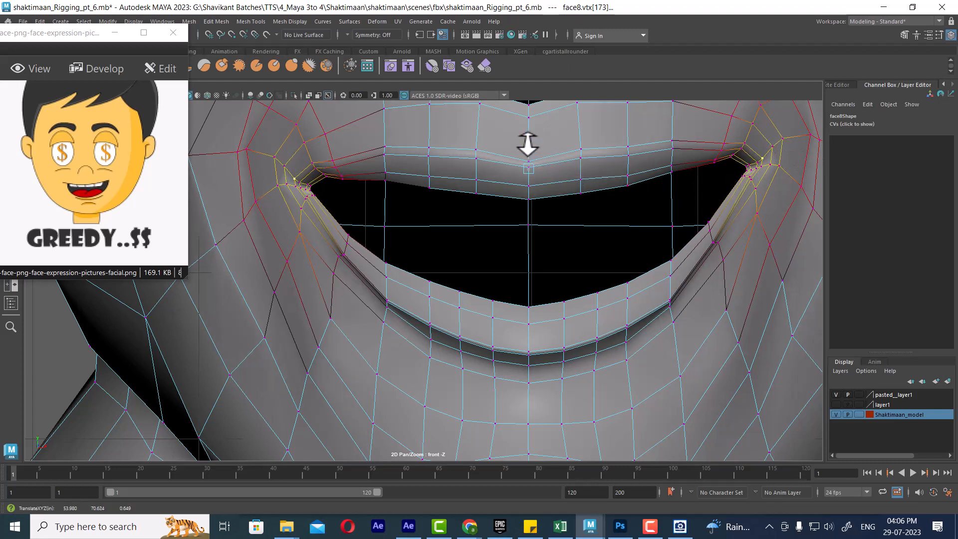
pyautogui.moveTo(528, 143)
pyautogui.mouseDown()
pyautogui.moveTo(530, 136)
pyautogui.moveTo(530, 150)
pyautogui.moveTo(527, 138)
pyautogui.mouseUp()
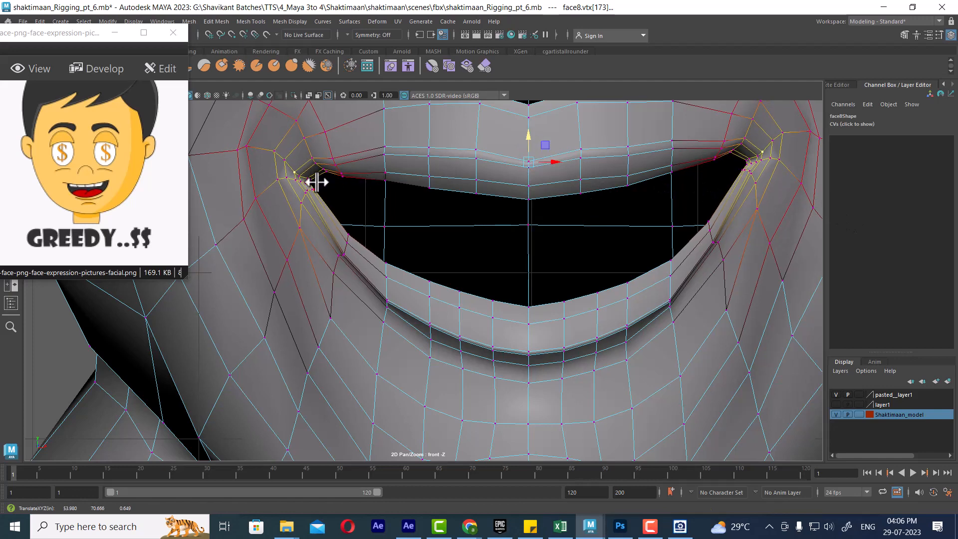
# Step: Select the matching upper lip vertices just inside both mouth corners and adjust their height, undoing the first move
pyautogui.keyDown('alt'); pyautogui.moveTo(322, 171); pyautogui.dragTo(369, 208, button='right'); pyautogui.keyUp('alt')
pyautogui.click(287, 131)
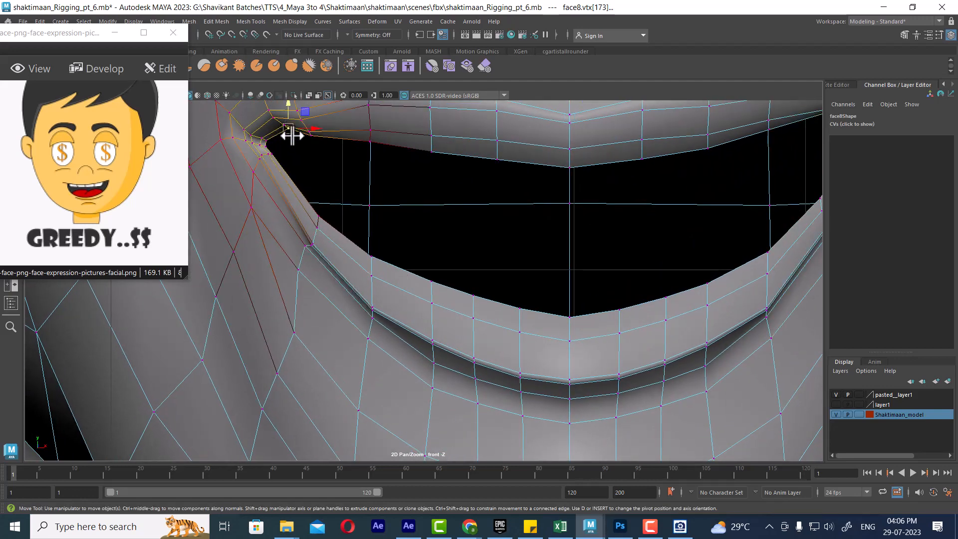
pyautogui.keyDown('alt'); pyautogui.moveTo(674, 191); pyautogui.dragTo(573, 240, button='middle'); pyautogui.keyUp('alt')
pyautogui.keyDown('shift'); pyautogui.click(753, 151); pyautogui.keyUp('shift')
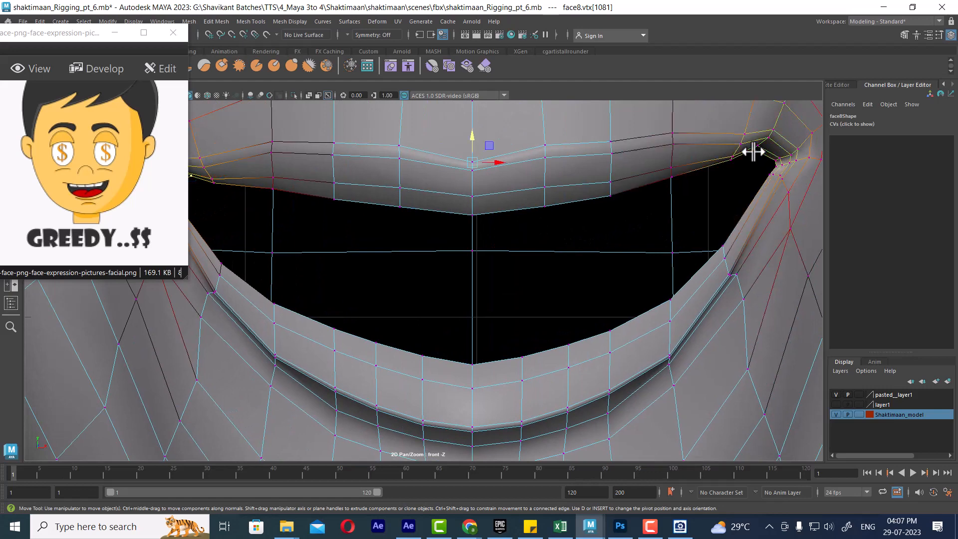
pyautogui.keyDown('alt'); pyautogui.moveTo(583, 280); pyautogui.dragTo(543, 254, button='right'); pyautogui.keyUp('alt')
pyautogui.moveTo(455, 176); pyautogui.dragTo(402, 218)
pyautogui.hotkey('ctrl', 'z')
pyautogui.moveTo(456, 180); pyautogui.dragTo(456, 185)
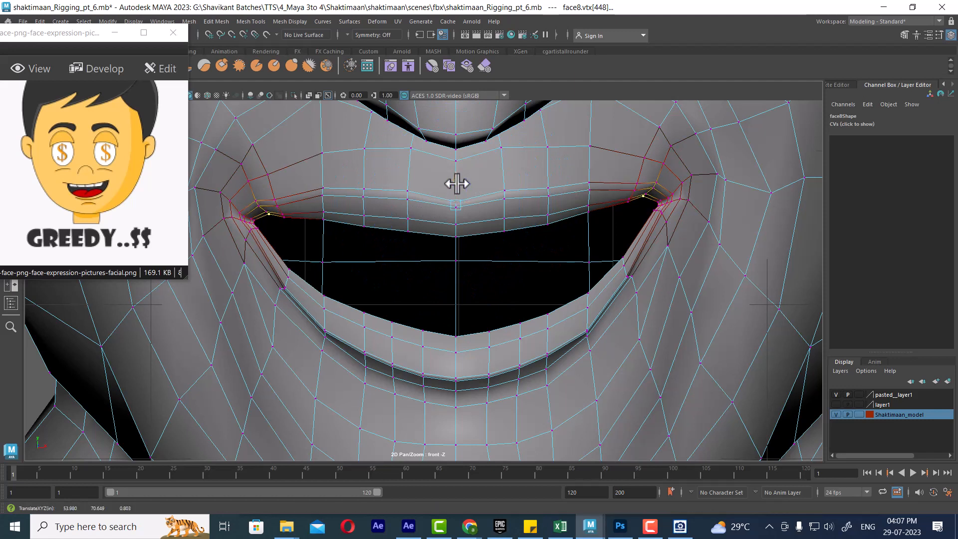
# Step: Raise the single upper lip edge vertex beside the left mouth corner slightly
pyautogui.click(284, 218)
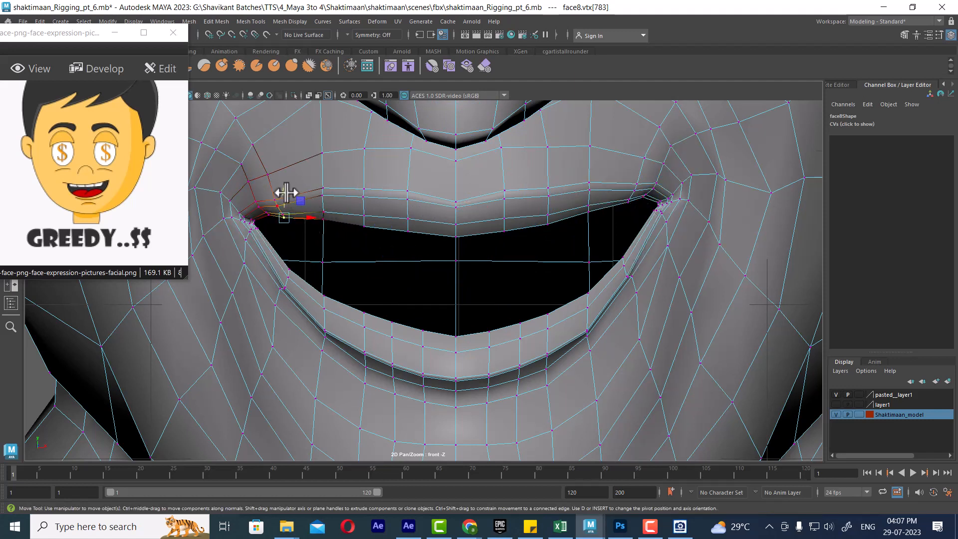
pyautogui.moveTo(280, 189); pyautogui.dragTo(281, 187)
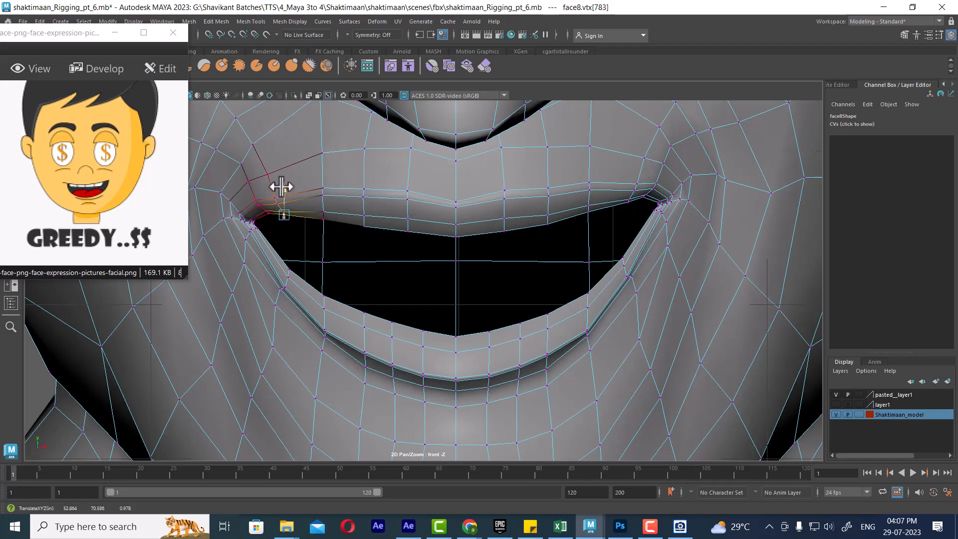
pyautogui.scroll(-3, 579, 212)
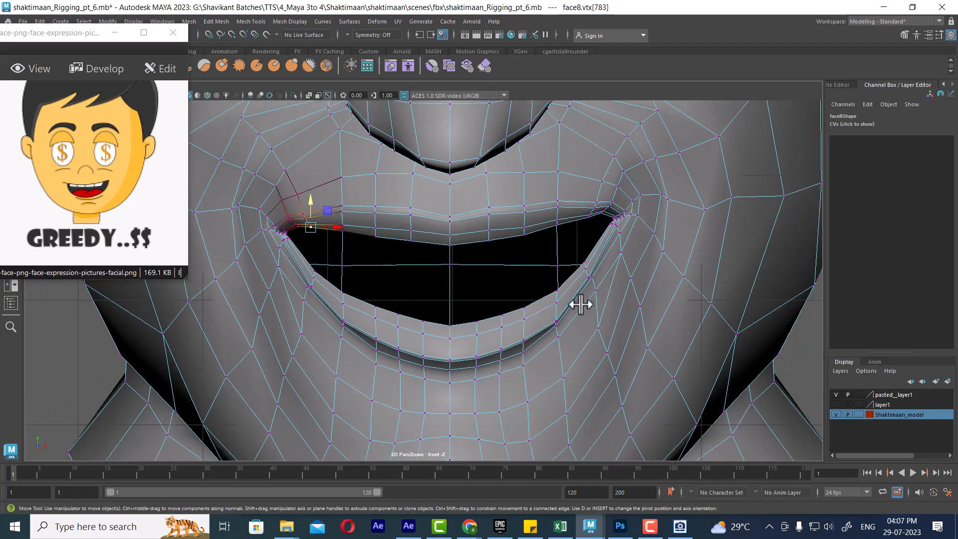
# Step: Finish the vertex edits on the smiling head, return to object mode and switch to the perspective view
pyautogui.scroll(-4, 574, 297)
pyautogui.click(672, 254)
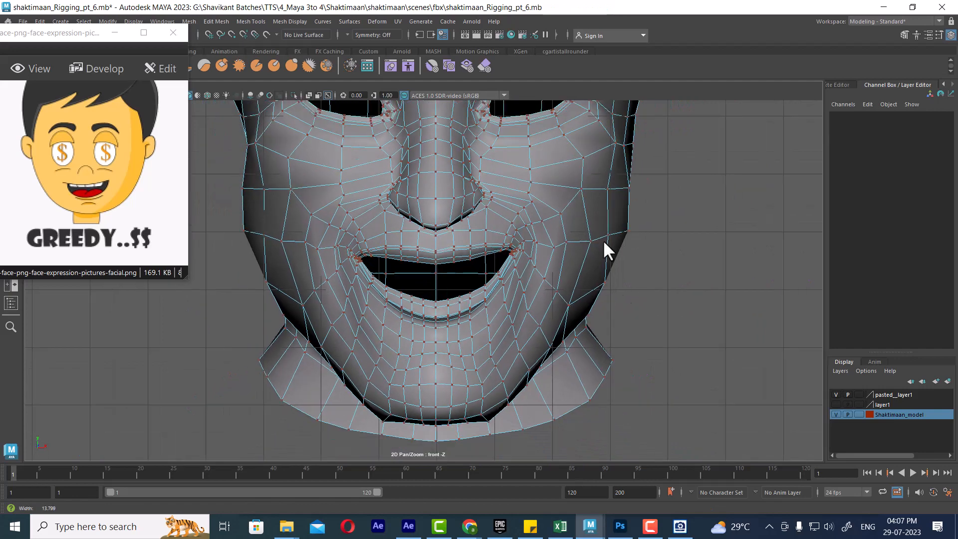
pyautogui.scroll(-3, 603, 239)
pyautogui.keyDown('alt'); pyautogui.moveTo(564, 219); pyautogui.dragTo(570, 261, button='middle'); pyautogui.keyUp('alt')
pyautogui.moveTo(528, 263); pyautogui.dragTo(598, 220, button='right')
pyautogui.click(660, 191)
pyautogui.press('space')
pyautogui.moveTo(574, 328); pyautogui.dragTo(615, 345)
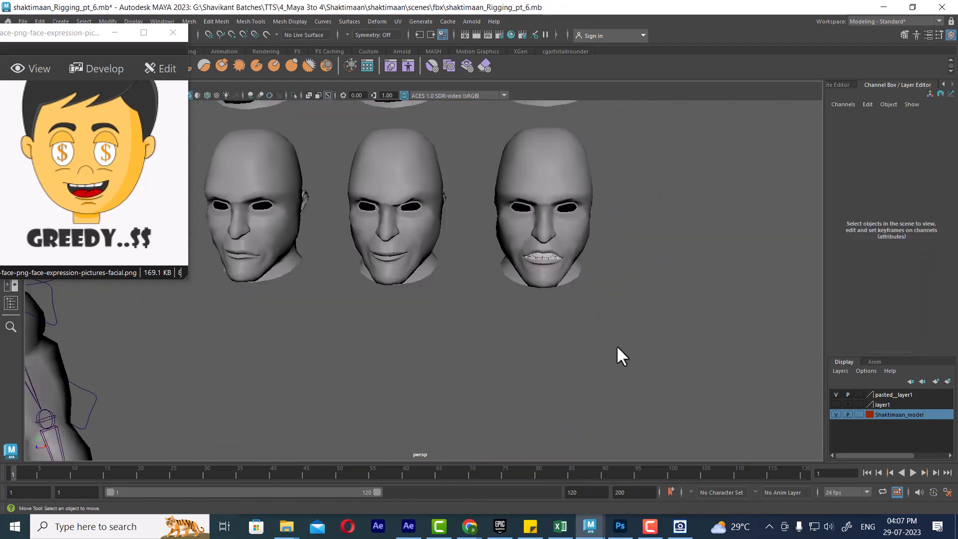
# Step: Select the parent group of the teeth and tongue inside the teeth-baring head and center its pivot
pyautogui.keyDown('alt'); pyautogui.moveTo(616, 347); pyautogui.dragTo(691, 339, button='right'); pyautogui.keyUp('alt')
pyautogui.keyDown('alt'); pyautogui.moveTo(691, 339); pyautogui.dragTo(595, 344, button='middle'); pyautogui.keyUp('alt')
pyautogui.keyDown('alt'); pyautogui.moveTo(654, 369); pyautogui.dragTo(457, 315); pyautogui.keyUp('alt')
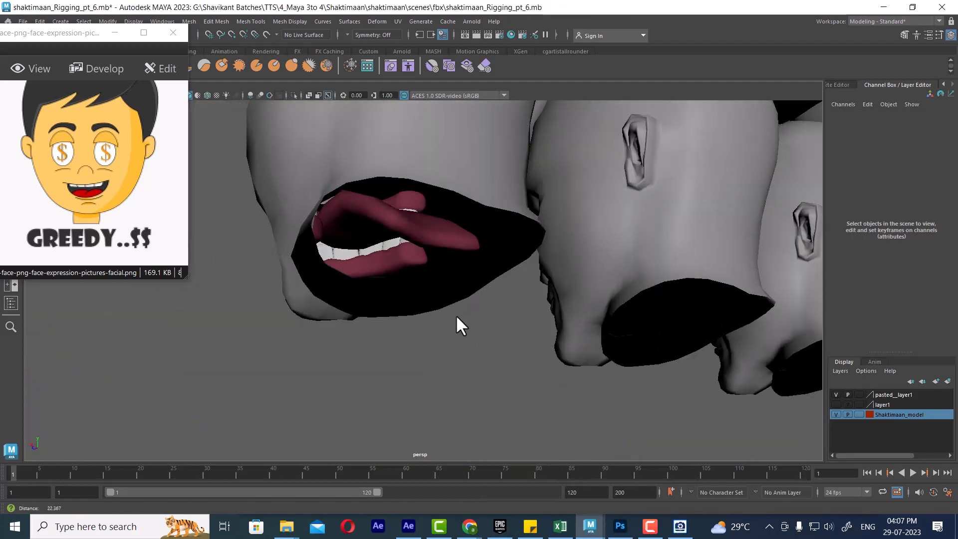
pyautogui.scroll(3, 457, 317)
pyautogui.click(420, 215)
pyautogui.press('Up')
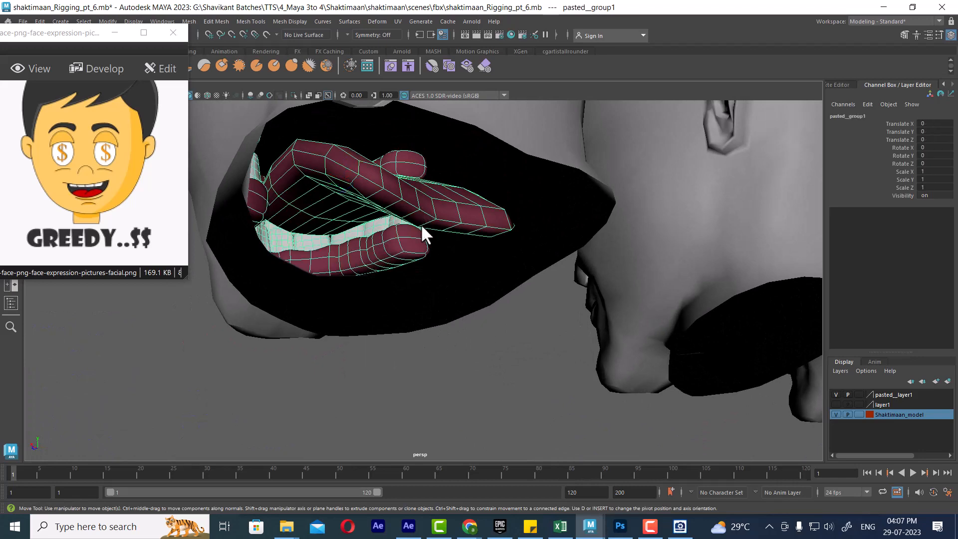
pyautogui.keyDown('alt'); pyautogui.moveTo(518, 316); pyautogui.dragTo(551, 232); pyautogui.keyUp('alt')
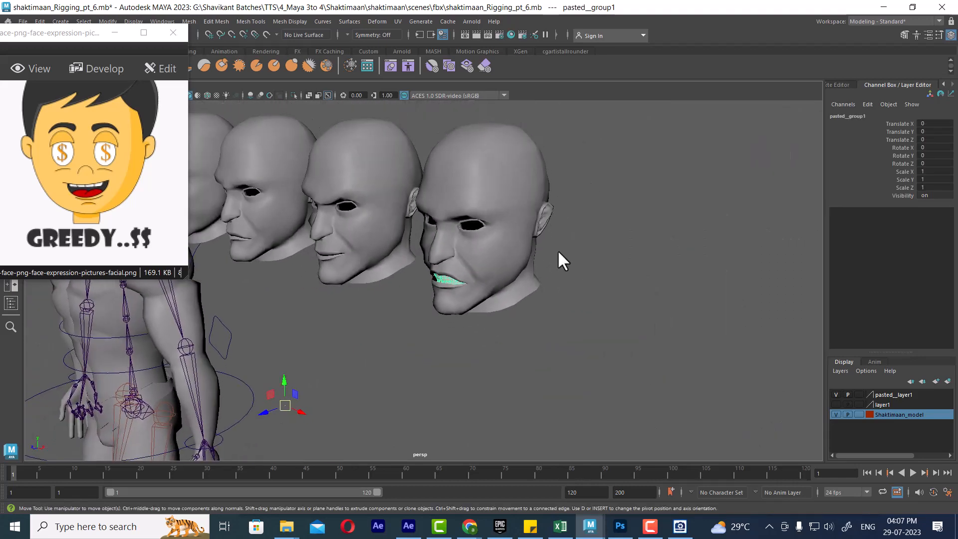
pyautogui.scroll(-5, 558, 252)
pyautogui.moveTo(70, 33); pyautogui.dragTo(48, 85)
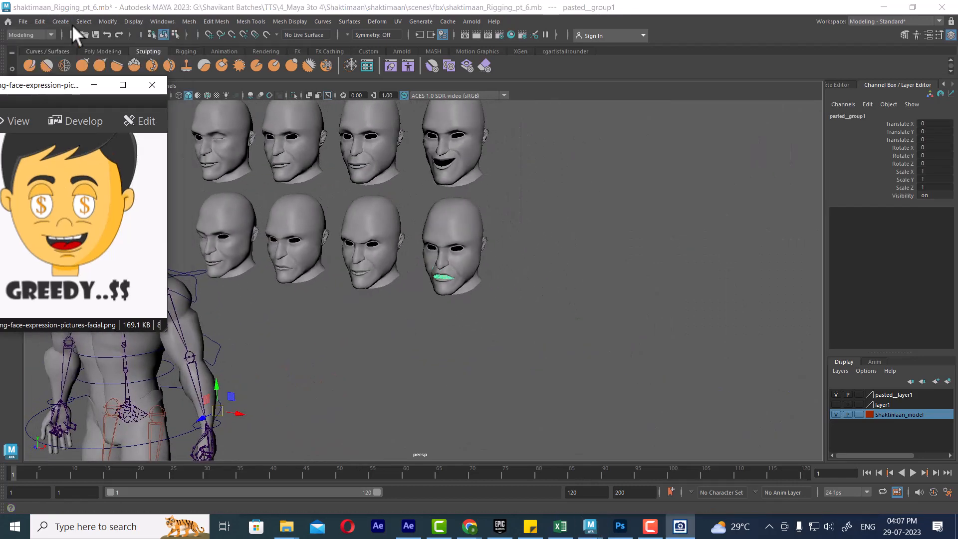
pyautogui.click(108, 21)
pyautogui.click(166, 95)
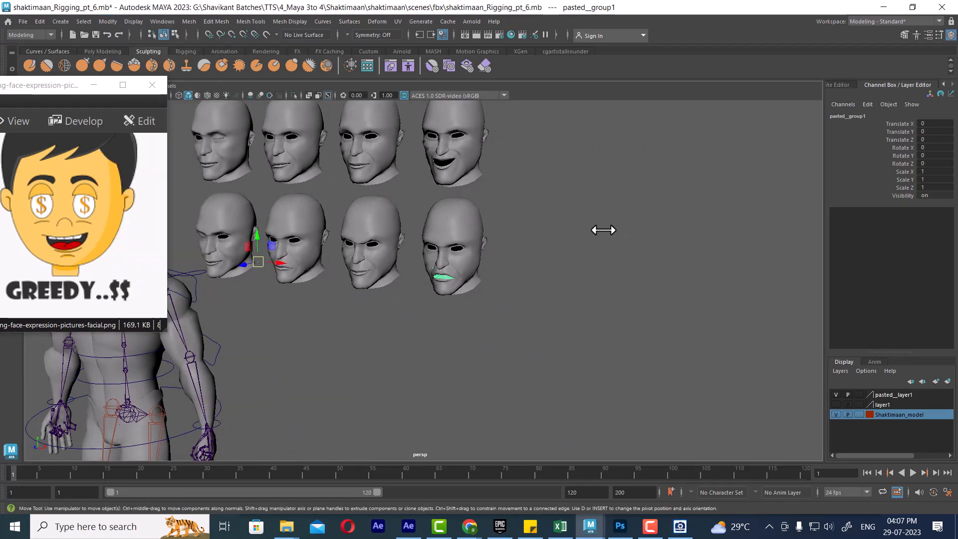
# Step: In the front view, hide the teeth-baring head in the lower row so its teeth are exposed
pyautogui.press('space')
pyautogui.moveTo(601, 223); pyautogui.dragTo(604, 258)
pyautogui.scroll(-8, 585, 261)
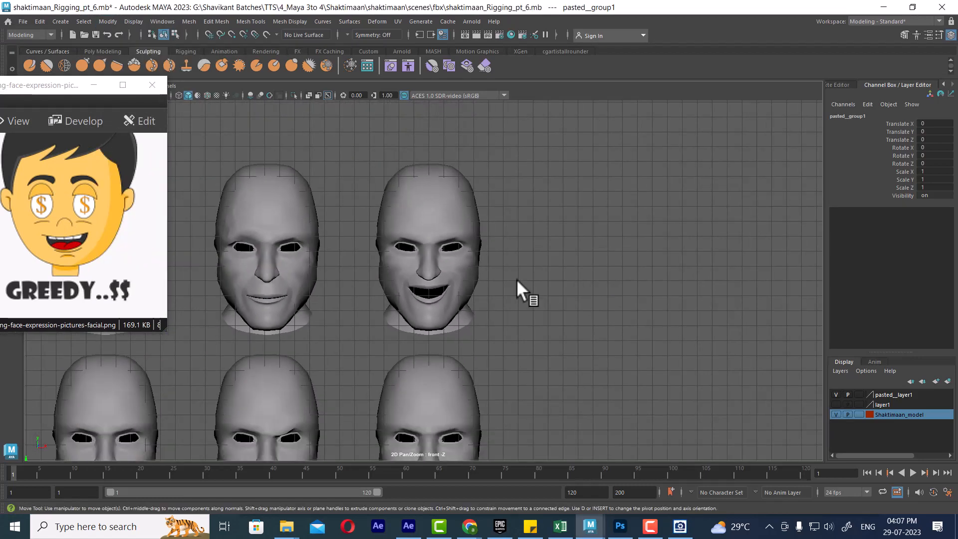
pyautogui.scroll(2, 514, 252)
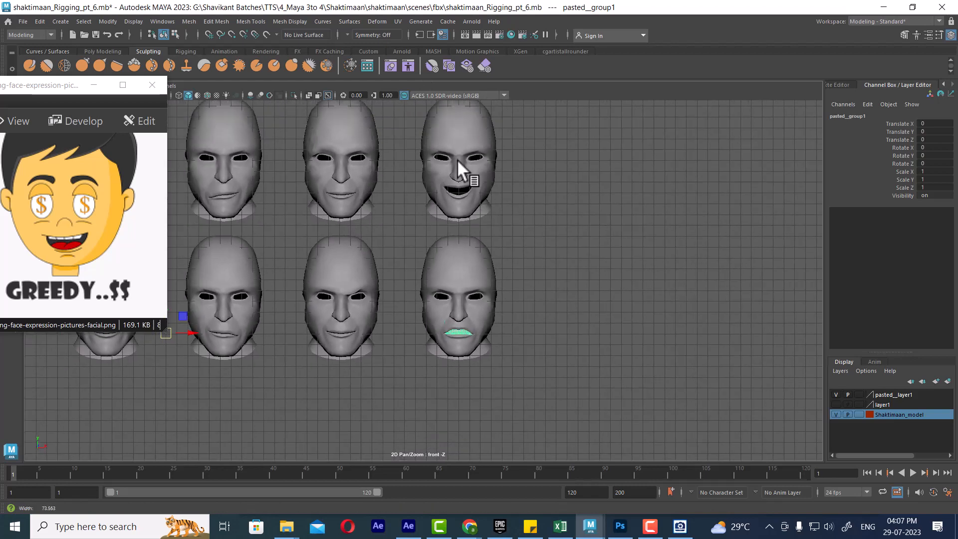
pyautogui.scroll(-3, 541, 235)
pyautogui.keyDown('alt'); pyautogui.moveTo(439, 240); pyautogui.dragTo(668, 223, button='middle'); pyautogui.keyUp('alt')
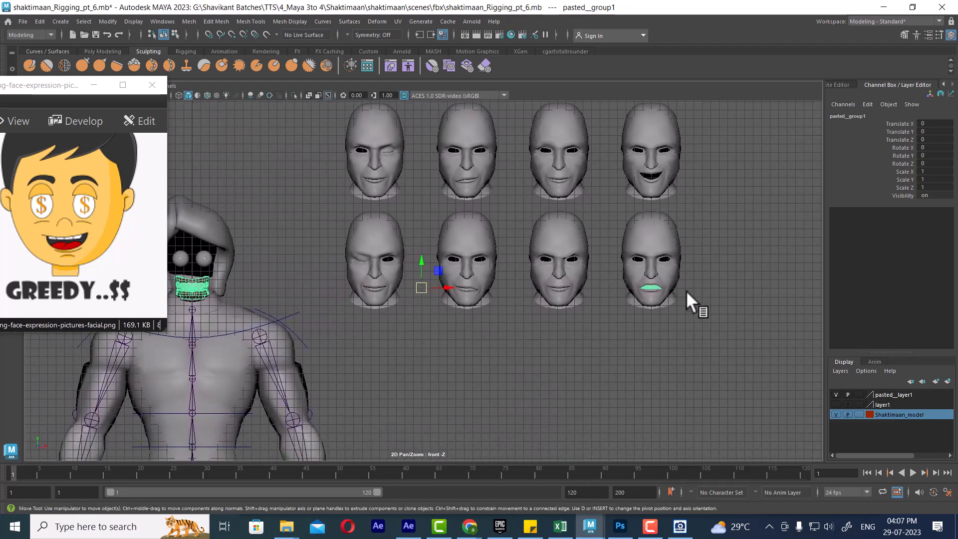
pyautogui.click(734, 294)
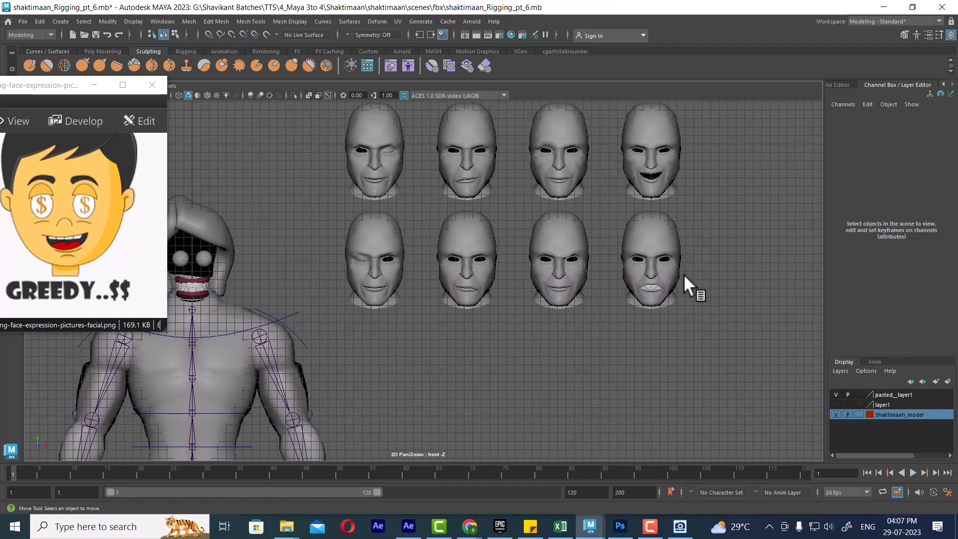
pyautogui.click(677, 270)
pyautogui.press('h')
pyautogui.click(693, 280)
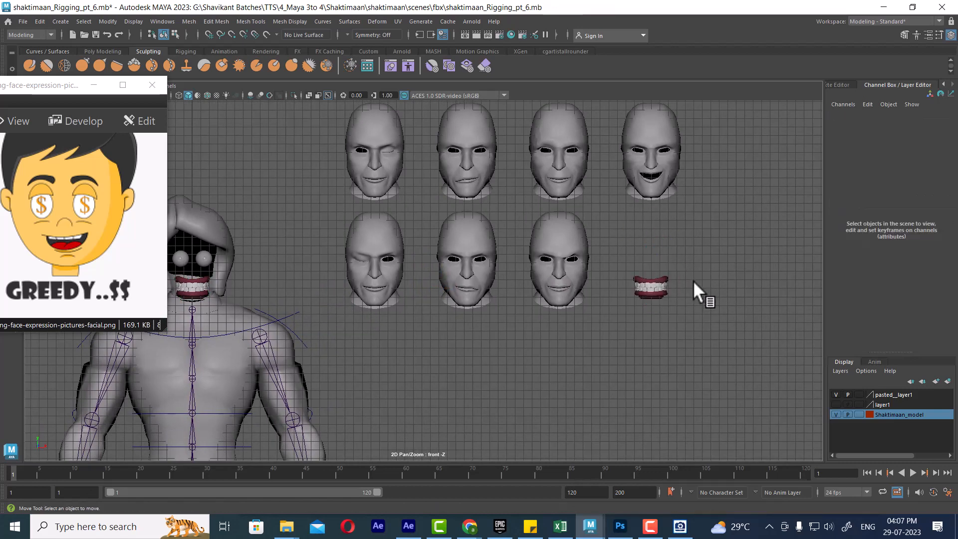
# Step: Select the exposed teeth, gums and tongue and duplicate them straight up into the smiling head's mouth
pyautogui.moveTo(693, 280); pyautogui.dragTo(622, 313)
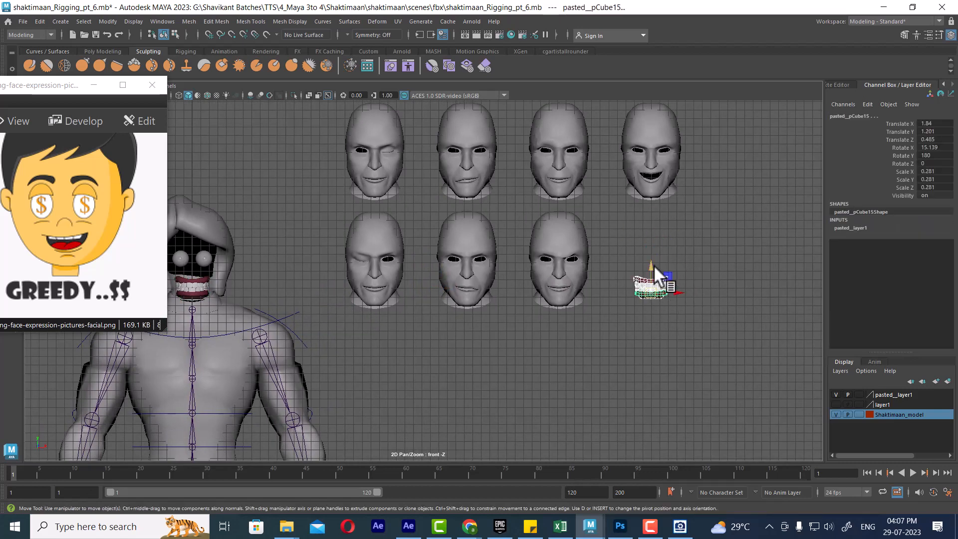
pyautogui.keyDown('shift'); pyautogui.moveTo(655, 269); pyautogui.dragTo(655, 157); pyautogui.keyUp('shift')
pyautogui.keyDown('alt'); pyautogui.moveTo(663, 175); pyautogui.dragTo(568, 202, button='middle'); pyautogui.keyUp('alt')
pyautogui.keyDown('alt'); pyautogui.moveTo(569, 202); pyautogui.dragTo(561, 303, button='right'); pyautogui.keyUp('alt')
pyautogui.keyDown('alt'); pyautogui.moveTo(561, 303); pyautogui.dragTo(329, 409, button='middle'); pyautogui.keyUp('alt')
pyautogui.keyDown('alt'); pyautogui.moveTo(329, 409); pyautogui.dragTo(622, 309, button='right'); pyautogui.keyUp('alt')
pyautogui.click(684, 291)
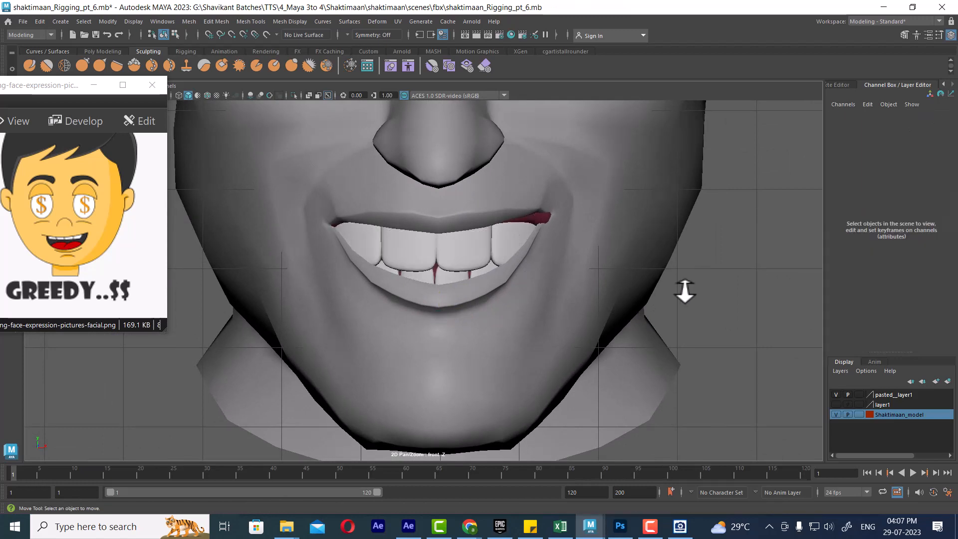
# Step: Select the smiling head's upper teeth together with the upper gum and raise them slightly under the upper lip
pyautogui.keyDown('alt'); pyautogui.moveTo(530, 361); pyautogui.dragTo(469, 259, button='right'); pyautogui.keyUp('alt')
pyautogui.click(469, 259)
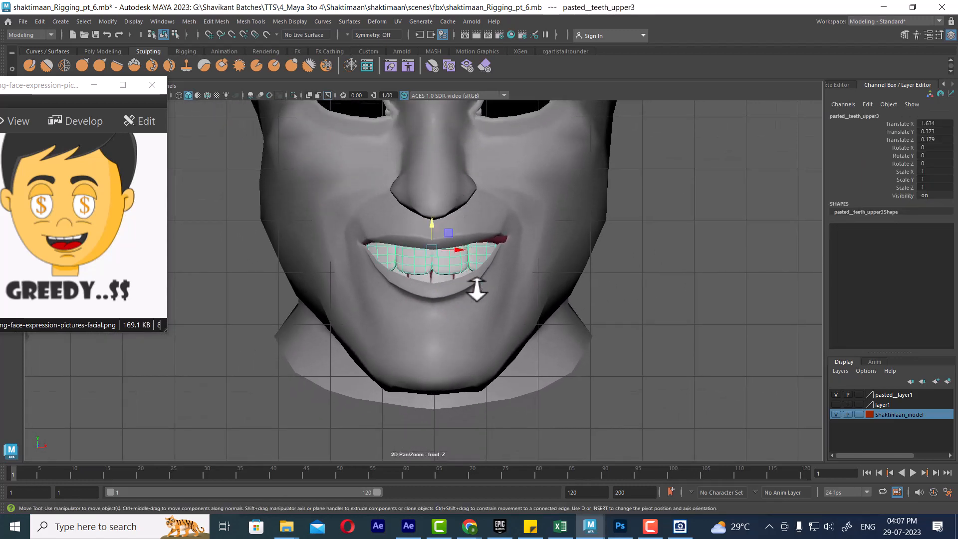
pyautogui.press('space')
pyautogui.moveTo(477, 297); pyautogui.dragTo(483, 200)
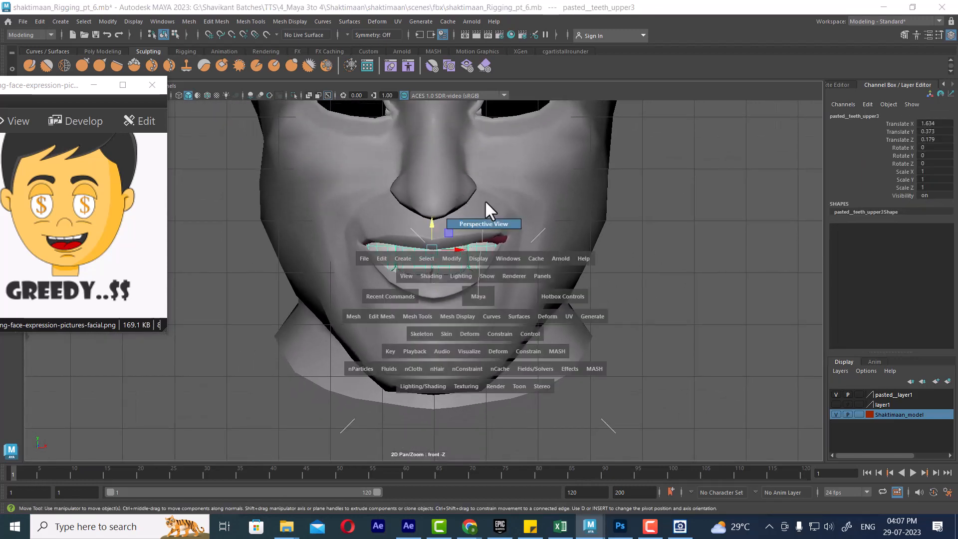
pyautogui.keyDown('alt'); pyautogui.moveTo(430, 283); pyautogui.dragTo(479, 295, button='right'); pyautogui.keyUp('alt')
pyautogui.keyDown('alt'); pyautogui.moveTo(480, 296); pyautogui.dragTo(481, 323, button='middle'); pyautogui.keyUp('alt')
pyautogui.keyDown('alt'); pyautogui.moveTo(480, 322); pyautogui.dragTo(522, 398, button='right'); pyautogui.keyUp('alt')
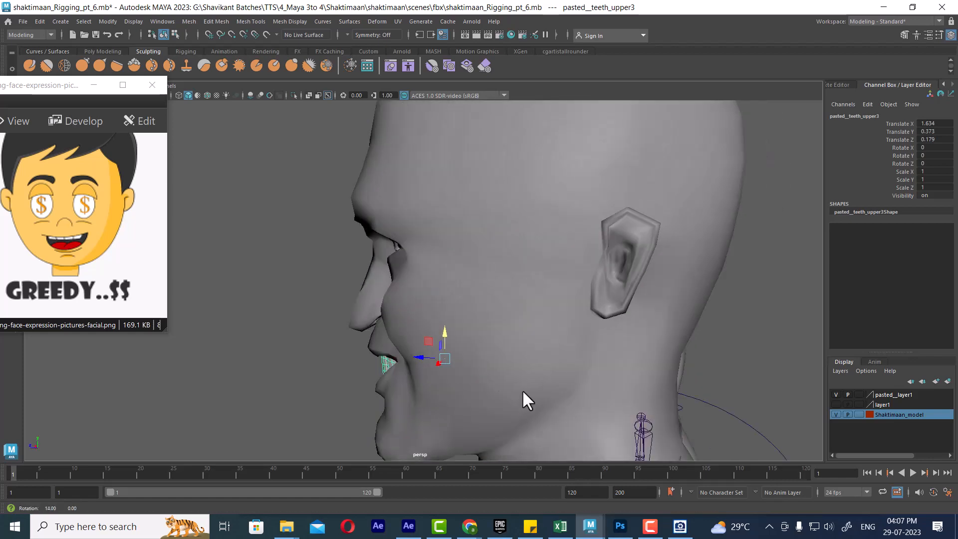
pyautogui.keyDown('alt'); pyautogui.moveTo(521, 398); pyautogui.dragTo(548, 356); pyautogui.keyUp('alt')
pyautogui.keyDown('alt'); pyautogui.moveTo(548, 357); pyautogui.dragTo(570, 398, button='right'); pyautogui.keyUp('alt')
pyautogui.keyDown('alt'); pyautogui.moveTo(481, 318); pyautogui.dragTo(613, 344, button='middle'); pyautogui.keyUp('alt')
pyautogui.keyDown('shift'); pyautogui.click(508, 234); pyautogui.keyUp('shift')
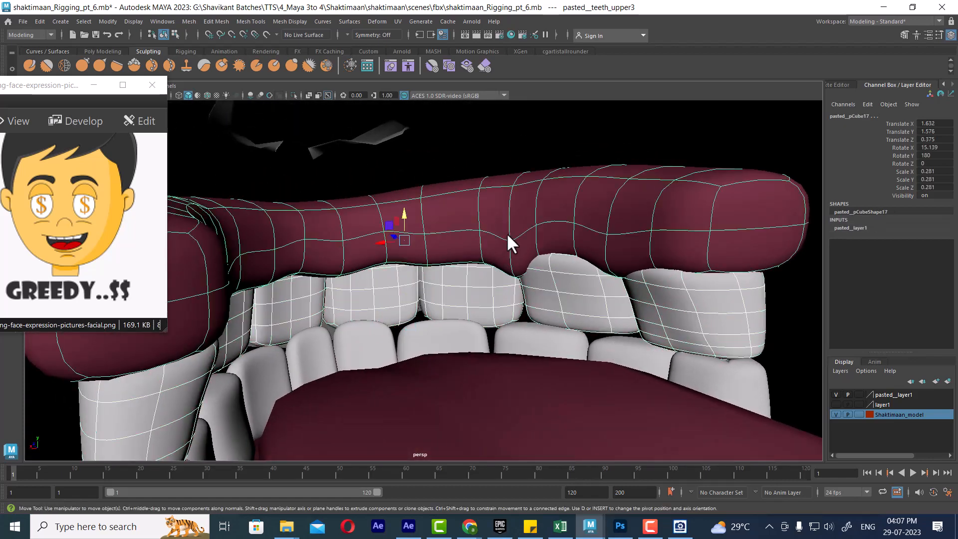
pyautogui.keyDown('alt'); pyautogui.moveTo(508, 234); pyautogui.dragTo(451, 261, button='right'); pyautogui.keyUp('alt')
pyautogui.keyDown('alt'); pyautogui.moveTo(464, 267); pyautogui.dragTo(565, 252); pyautogui.keyUp('alt')
pyautogui.keyDown('alt'); pyautogui.moveTo(578, 256); pyautogui.dragTo(527, 286, button='middle'); pyautogui.keyUp('alt')
pyautogui.keyDown('alt'); pyautogui.moveTo(527, 286); pyautogui.dragTo(579, 275); pyautogui.keyUp('alt')
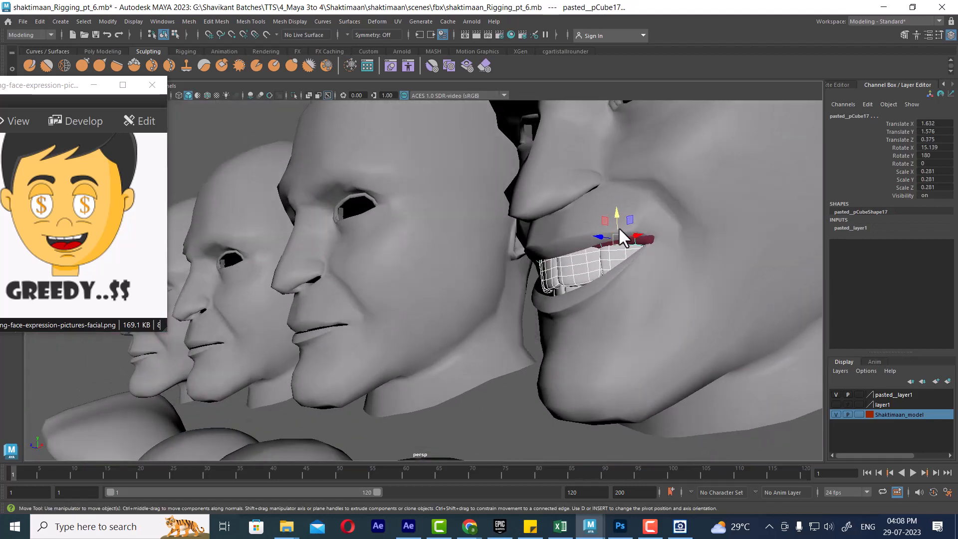
pyautogui.moveTo(615, 213); pyautogui.dragTo(612, 197)
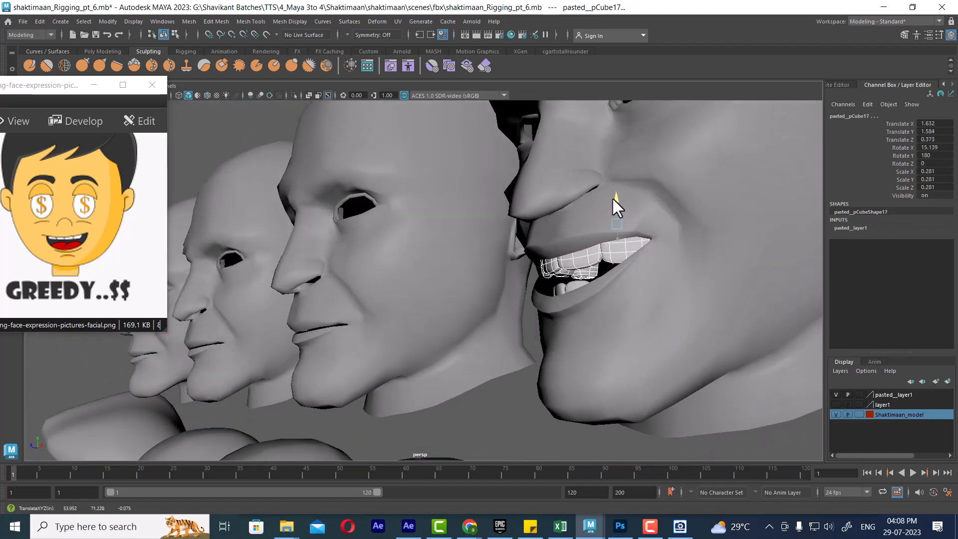
# Step: Select the smiling head's lower teeth and gum and try lowering them, undoing the last move
pyautogui.keyDown('alt'); pyautogui.moveTo(632, 289); pyautogui.dragTo(482, 281); pyautogui.keyUp('alt')
pyautogui.click(504, 250)
pyautogui.click(494, 281)
pyautogui.moveTo(400, 226); pyautogui.dragTo(400, 238)
pyautogui.keyDown('alt'); pyautogui.moveTo(402, 244); pyautogui.dragTo(584, 345); pyautogui.keyUp('alt')
pyautogui.moveTo(619, 301); pyautogui.dragTo(624, 321)
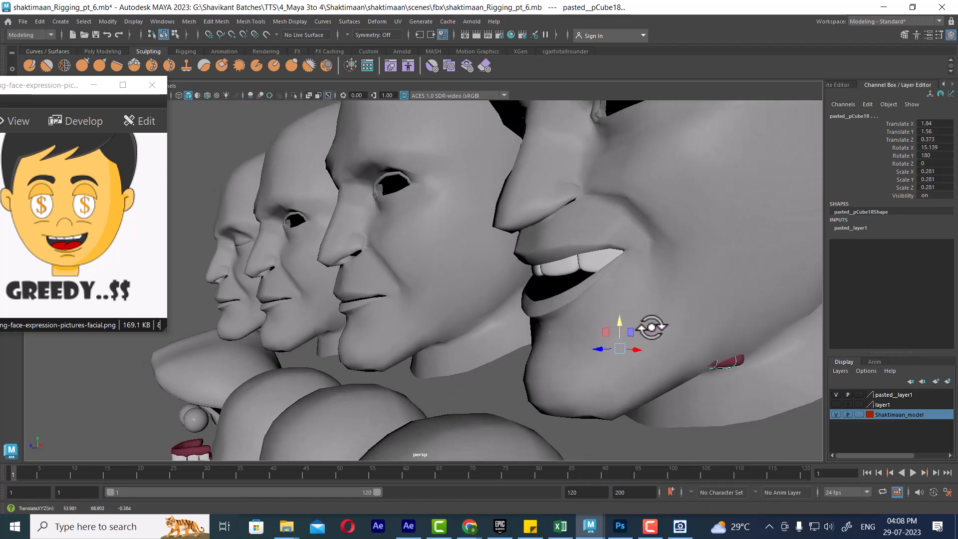
pyautogui.hotkey('ctrl', 'z')
# Step: Try to shift the lower teeth and gum's pivot and rotate them about it in wireframe display
pyautogui.keyDown('alt'); pyautogui.moveTo(715, 333); pyautogui.dragTo(454, 272); pyautogui.keyUp('alt')
pyautogui.press('d')
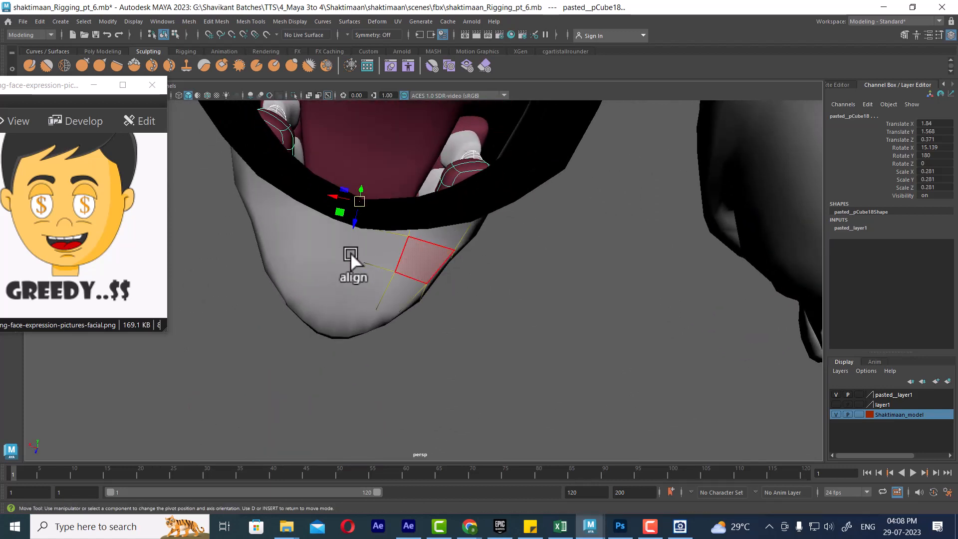
pyautogui.moveTo(354, 221); pyautogui.dragTo(372, 164)
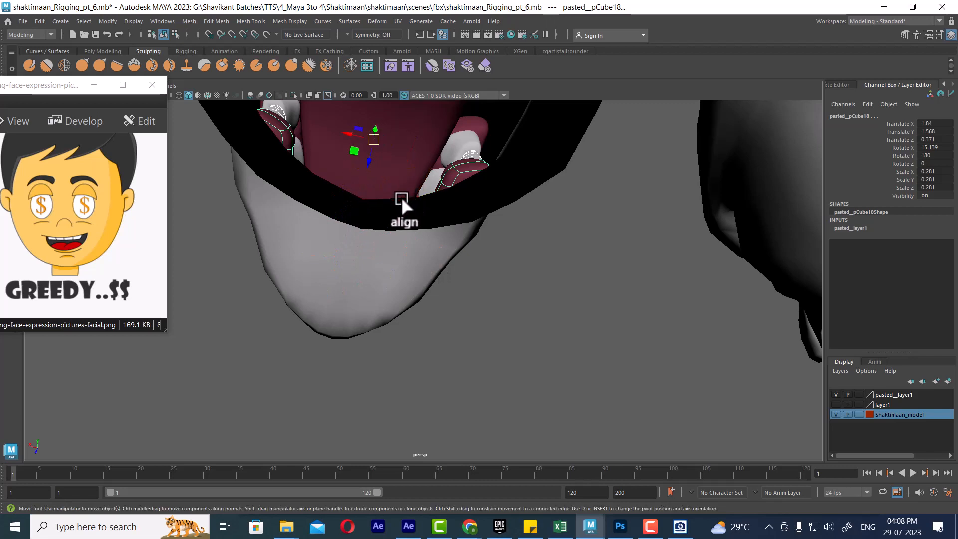
pyautogui.press('e')
pyautogui.keyDown('alt'); pyautogui.moveTo(383, 195); pyautogui.dragTo(447, 270); pyautogui.keyUp('alt')
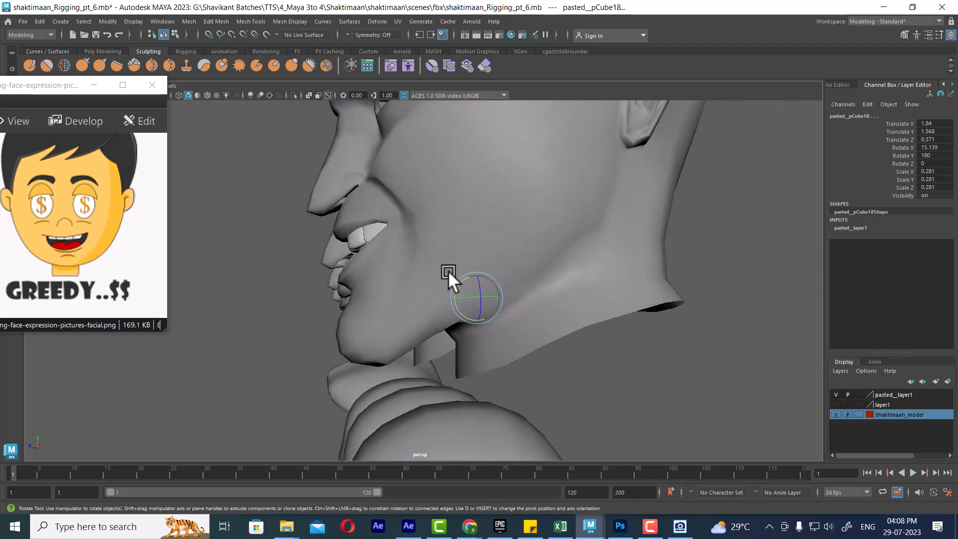
pyautogui.press('4')
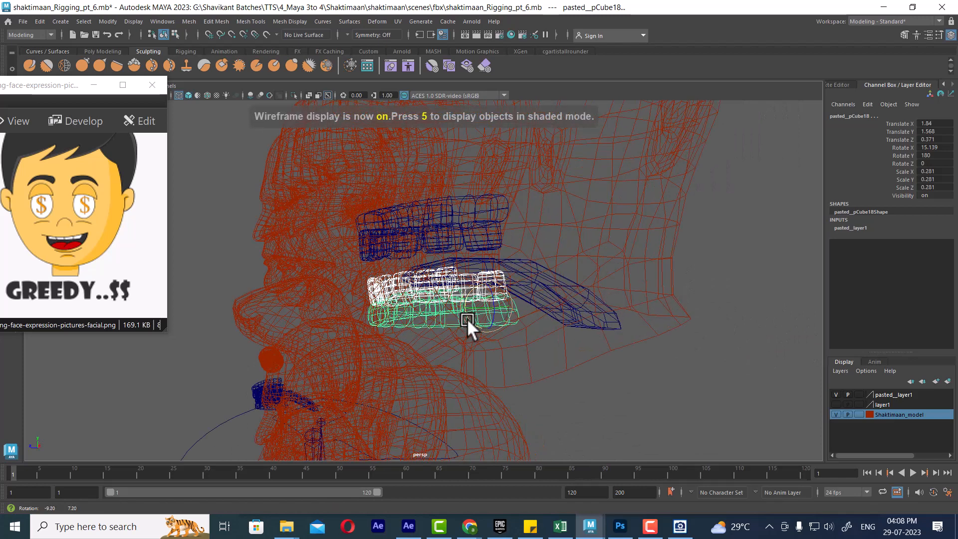
pyautogui.moveTo(467, 295); pyautogui.dragTo(462, 294)
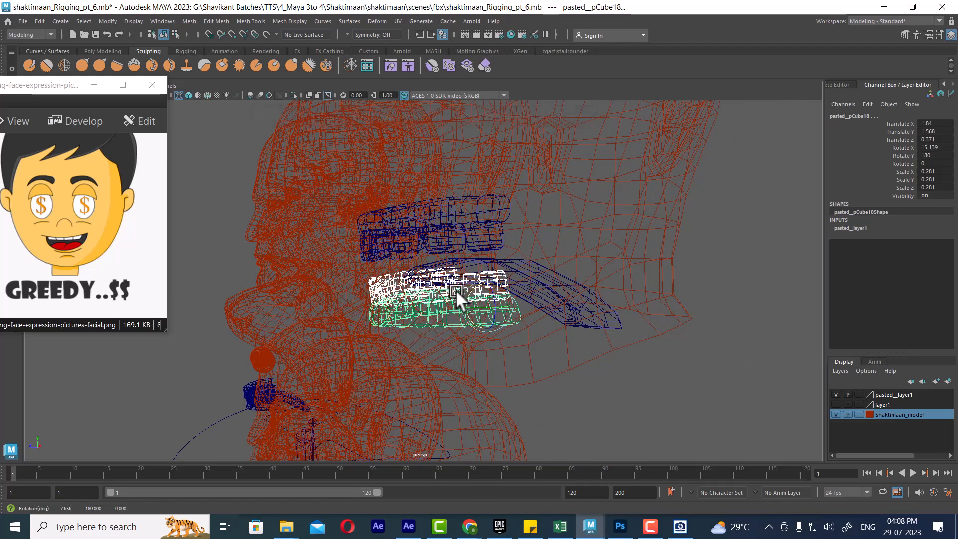
# Step: Group the lower teeth and gum and center the group's pivot
pyautogui.hotkey('ctrl', 'g')
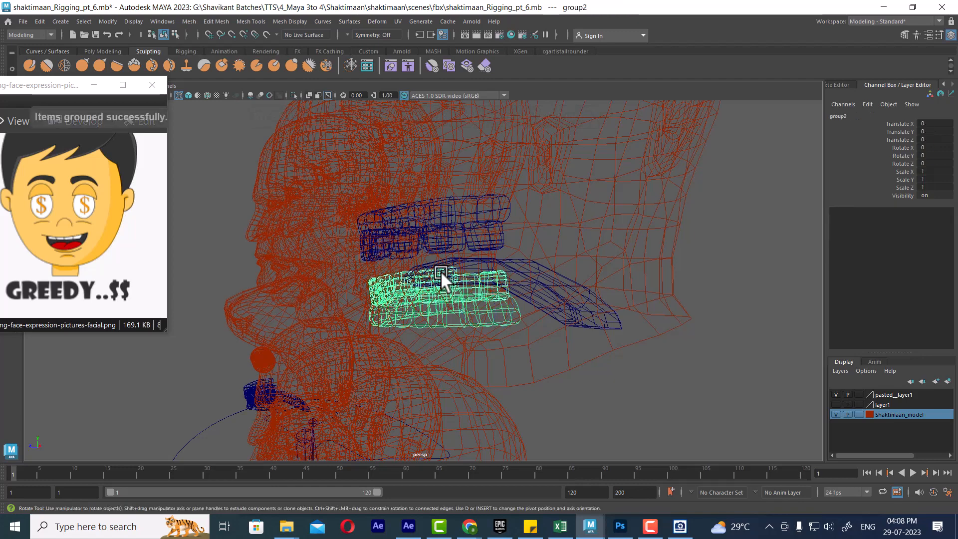
pyautogui.keyDown('alt'); pyautogui.moveTo(441, 271); pyautogui.dragTo(409, 262); pyautogui.keyUp('alt')
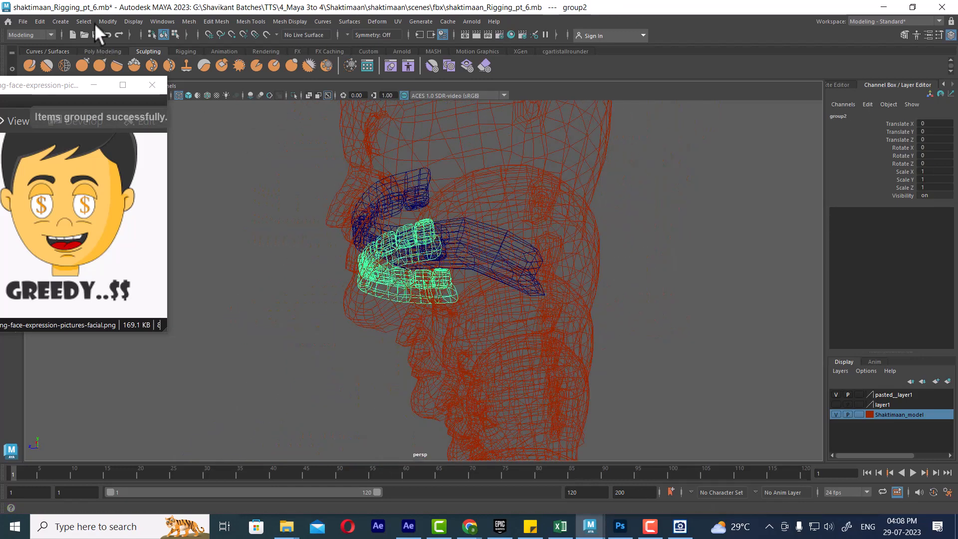
pyautogui.click(107, 21)
pyautogui.click(129, 96)
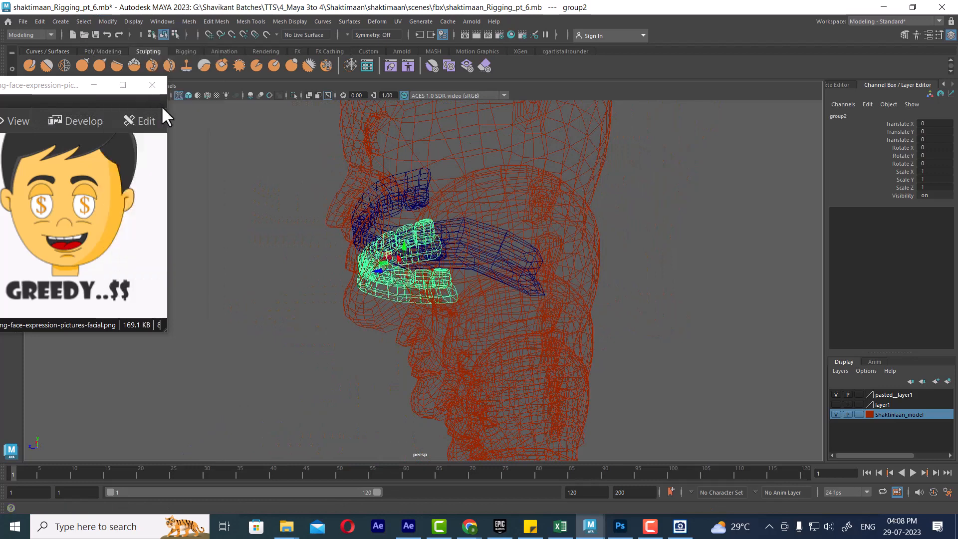
# Step: Move the lower teeth group's pivot toward the back of the jaw and return to shaded display
pyautogui.press('w')
pyautogui.keyDown('alt'); pyautogui.moveTo(469, 284); pyautogui.dragTo(507, 322); pyautogui.keyUp('alt')
pyautogui.press('d')
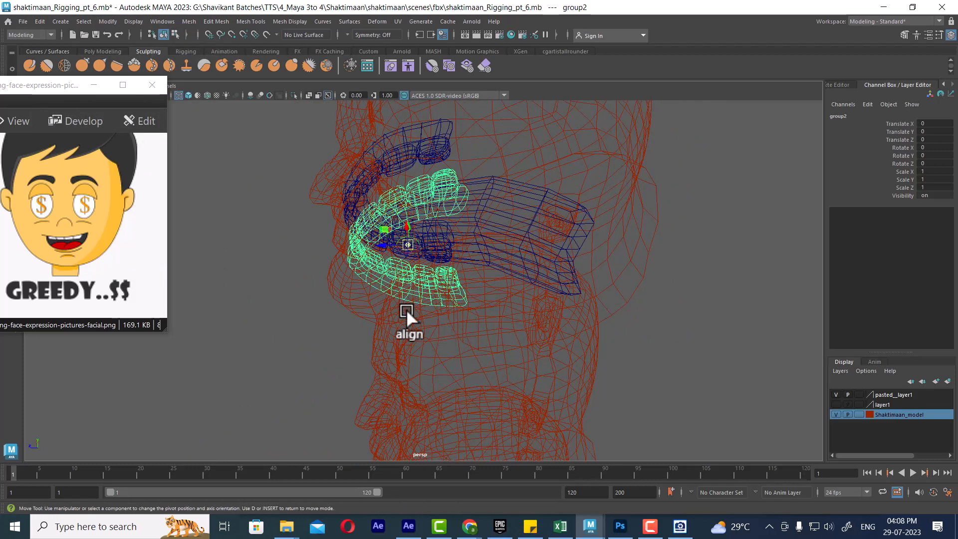
pyautogui.moveTo(387, 241)
pyautogui.mouseDown()
pyautogui.moveTo(442, 239)
pyautogui.moveTo(412, 268)
pyautogui.moveTo(449, 298)
pyautogui.moveTo(529, 279)
pyautogui.moveTo(504, 306)
pyautogui.moveTo(496, 360)
pyautogui.moveTo(498, 276)
pyautogui.moveTo(516, 290)
pyautogui.moveTo(486, 286)
pyautogui.moveTo(527, 286)
pyautogui.moveTo(375, 254)
pyautogui.moveTo(486, 206)
pyautogui.moveTo(515, 235)
pyautogui.moveTo(543, 234)
pyautogui.mouseUp()
pyautogui.press('5')
# Step: Select the smiling head's tongue and adjust its placement inside the open mouth using the side view
pyautogui.click(519, 238)
pyautogui.scroll(-2, 509, 238)
pyautogui.press('w')
pyautogui.press('space')
pyautogui.keyDown('alt'); pyautogui.moveTo(556, 299); pyautogui.dragTo(352, 128, button='right'); pyautogui.keyUp('alt')
pyautogui.press('f')
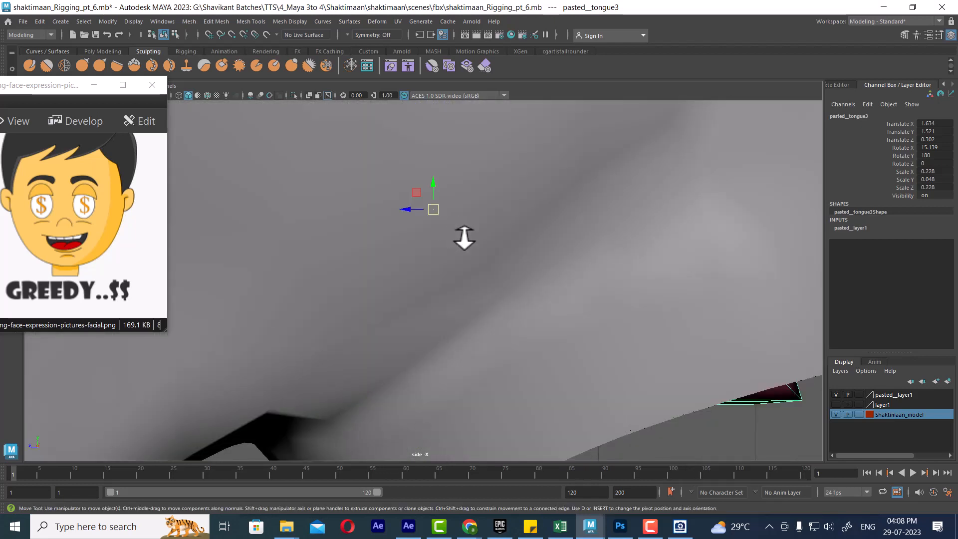
pyautogui.keyDown('alt'); pyautogui.moveTo(470, 273); pyautogui.dragTo(390, 217, button='right'); pyautogui.keyUp('alt')
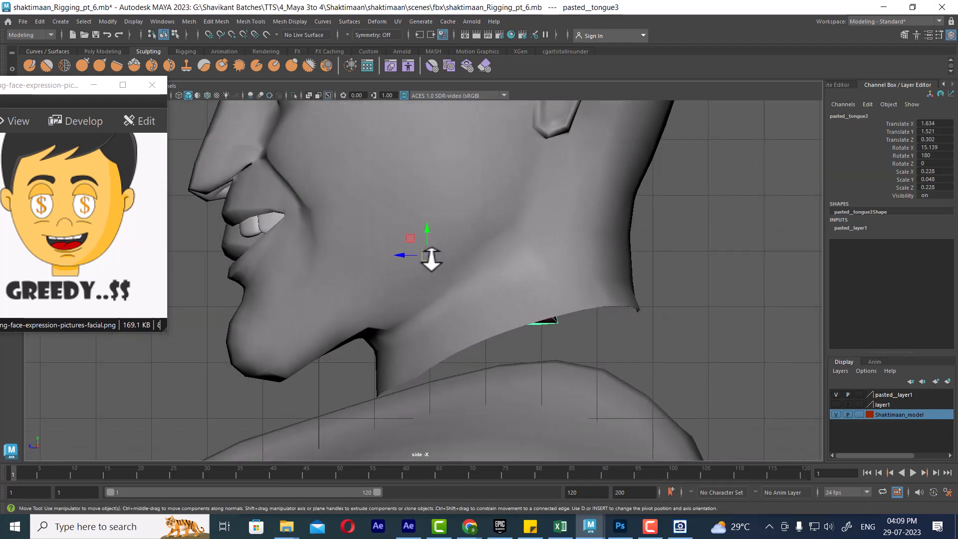
pyautogui.moveTo(428, 256); pyautogui.dragTo(577, 206)
pyautogui.press('space')
pyautogui.press('e')
# Step: Turn on smooth preview for the smiling head, deselect it and review it beside the other heads
pyautogui.click(540, 201)
pyautogui.press('3')
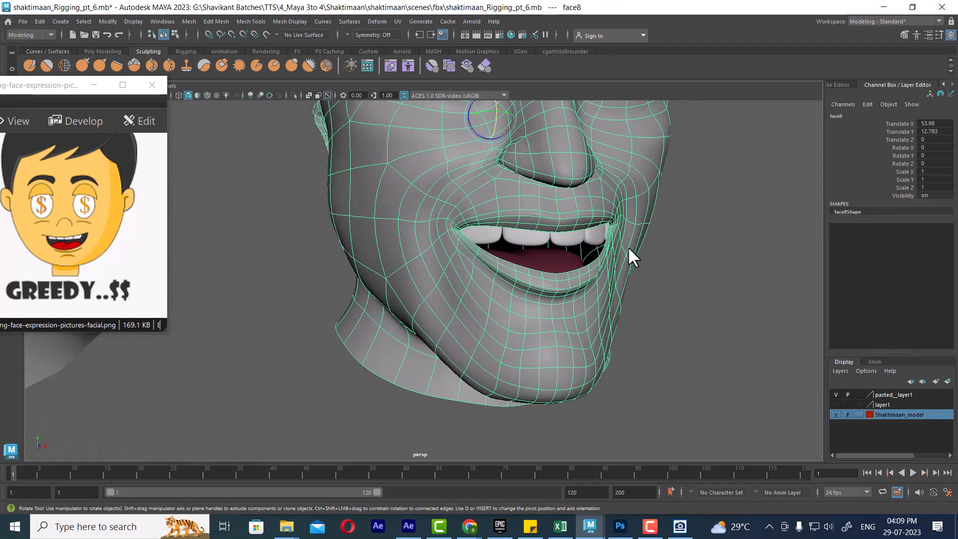
pyautogui.click(684, 280)
pyautogui.keyDown('alt'); pyautogui.moveTo(684, 283); pyautogui.dragTo(542, 292, button='right'); pyautogui.keyUp('alt')
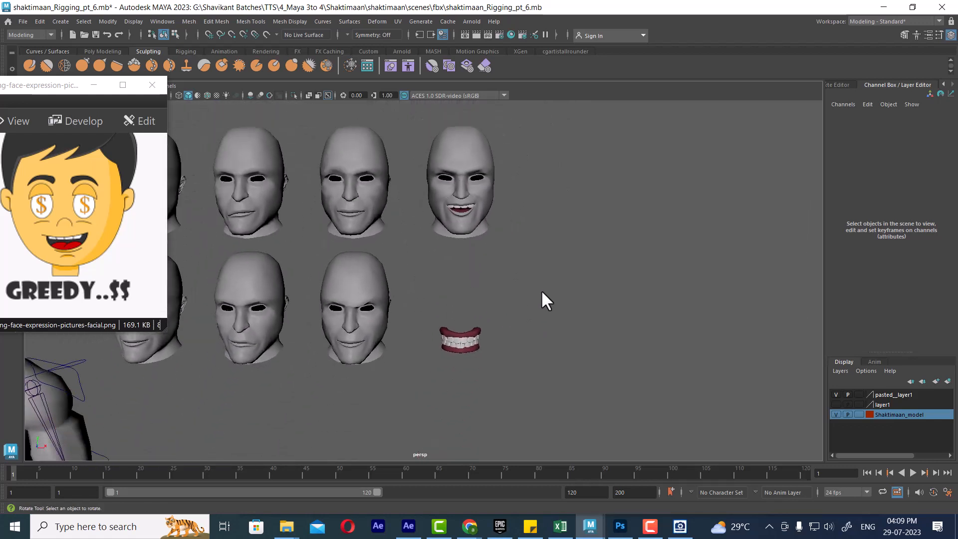
pyautogui.moveTo(537, 274)
pyautogui.keyDown('alt'); pyautogui.mouseDown()
pyautogui.moveTo(514, 268)
pyautogui.moveTo(563, 276)
pyautogui.moveTo(587, 310)
pyautogui.moveTo(552, 255)
pyautogui.moveTo(599, 273)
pyautogui.moveTo(534, 268)
pyautogui.moveTo(580, 291)
pyautogui.mouseUp(); pyautogui.keyUp('alt')
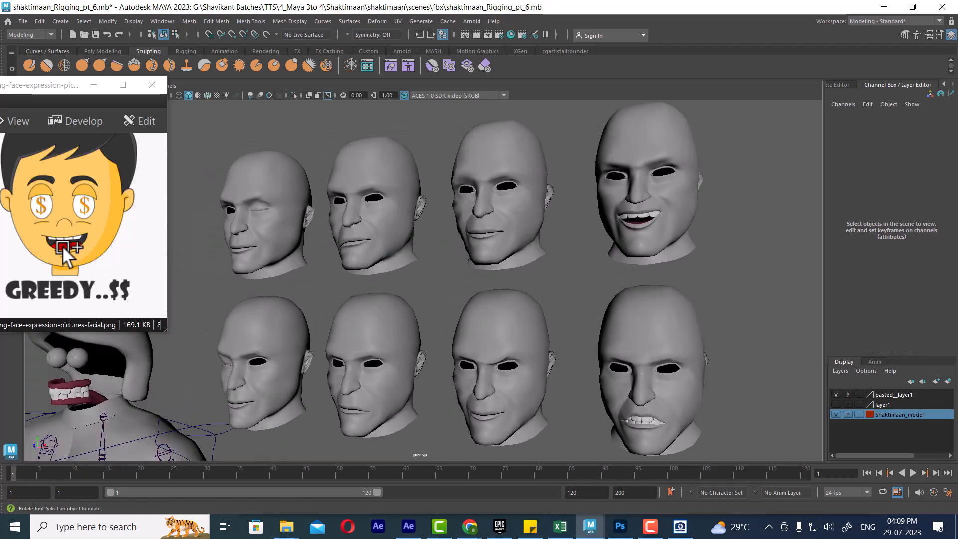
# Step: Browse the reference pictures to the kids' emotions sheet and enlarge it to read the expression labels
pyautogui.scroll(-5, 61, 245)
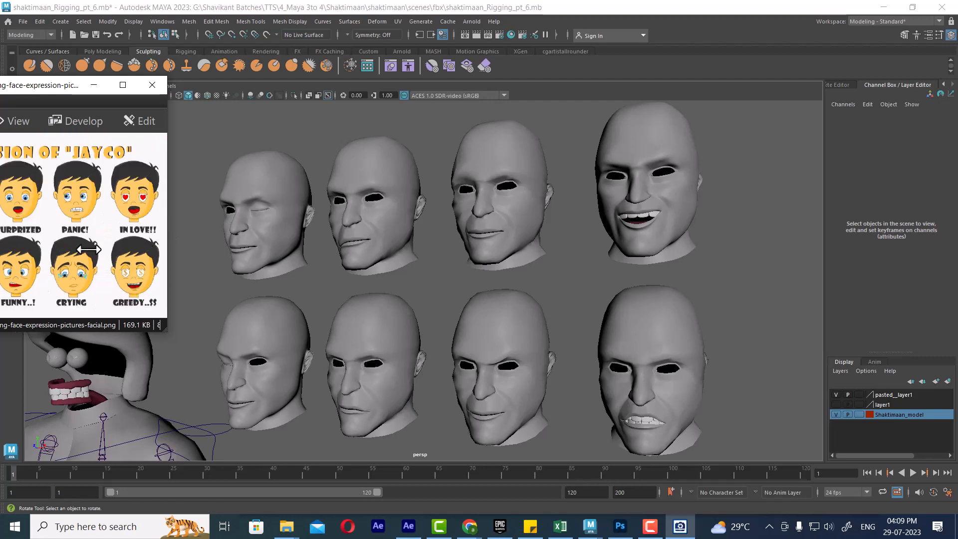
pyautogui.moveTo(64, 87); pyautogui.dragTo(239, 88)
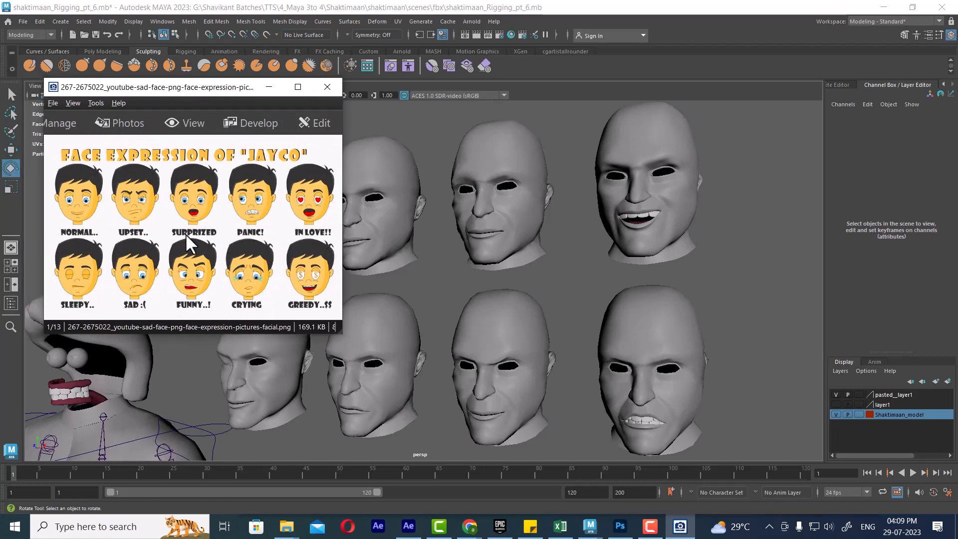
pyautogui.scroll(-1, 186, 234)
pyautogui.scroll(1, 185, 235)
pyautogui.scroll(-2, 186, 234)
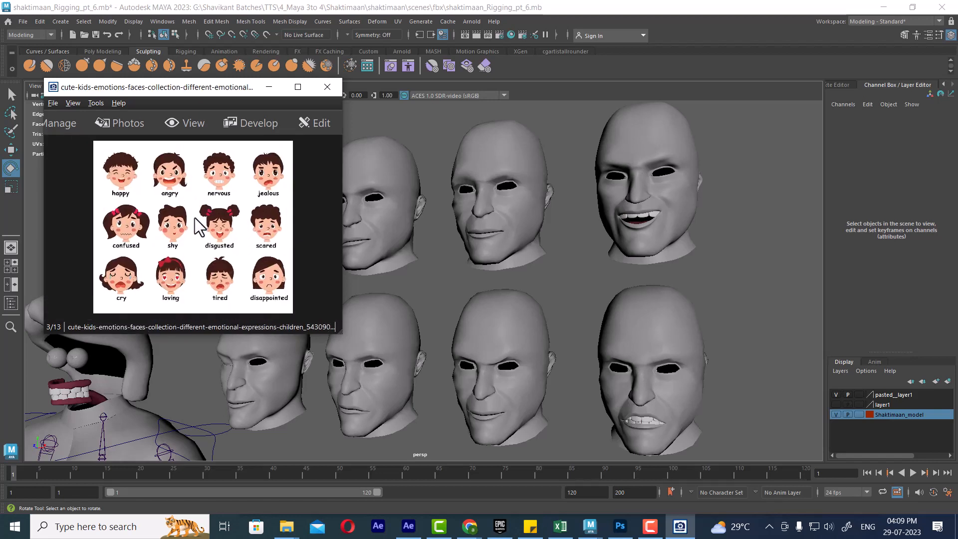
pyautogui.keyDown('ctrl'); pyautogui.scroll(2, 194, 219); pyautogui.keyUp('ctrl')
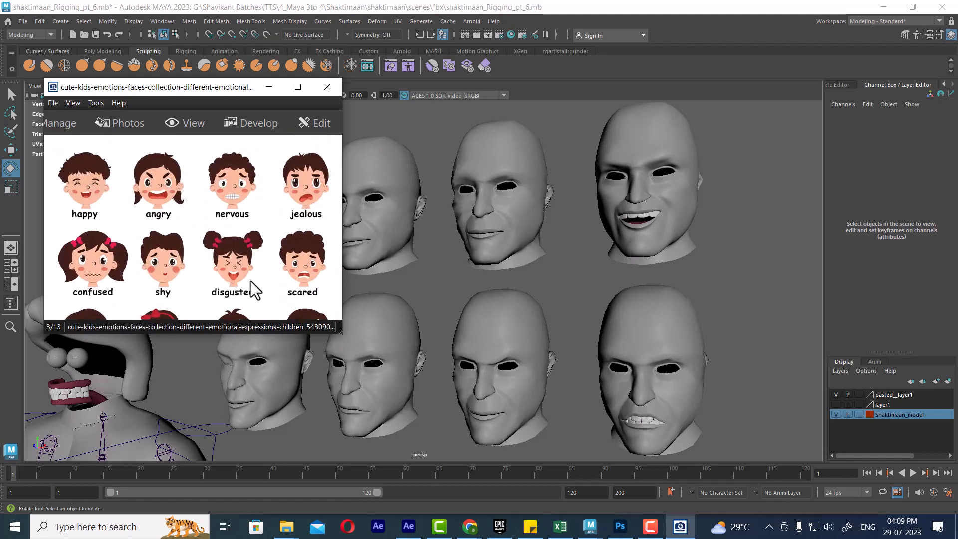
# Step: Rename the head with the open smiling mouth as happy
pyautogui.click(697, 207)
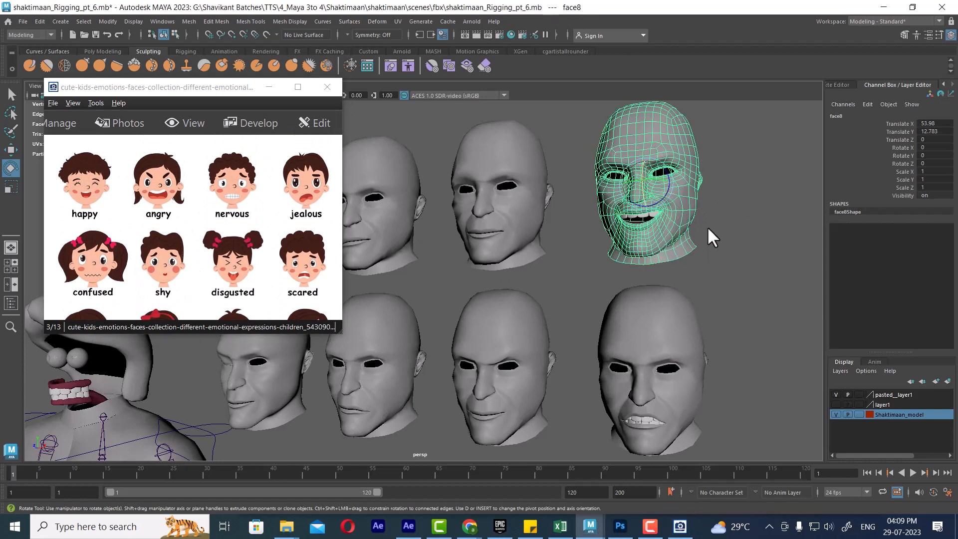
pyautogui.doubleClick(837, 116)
pyautogui.write('happ')
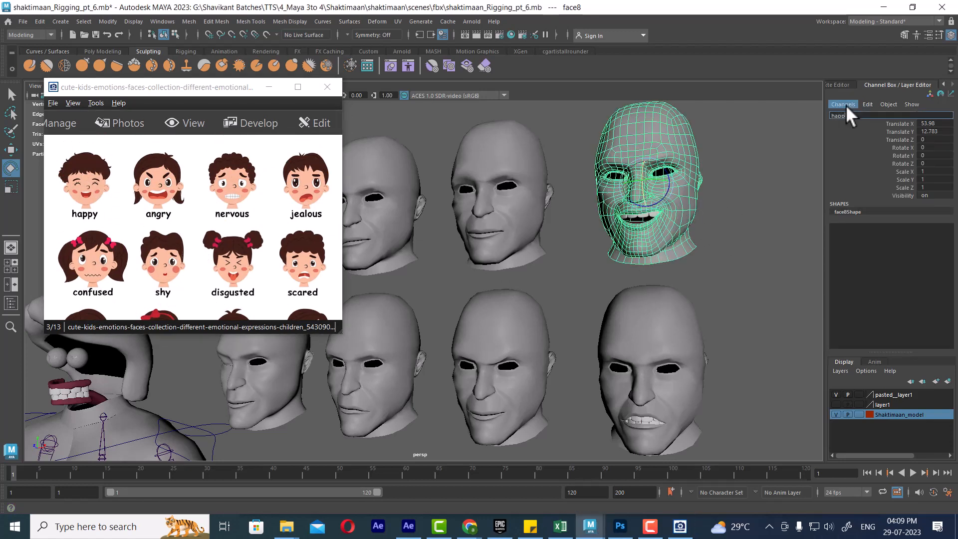
pyautogui.write('y')
pyautogui.press('Return')
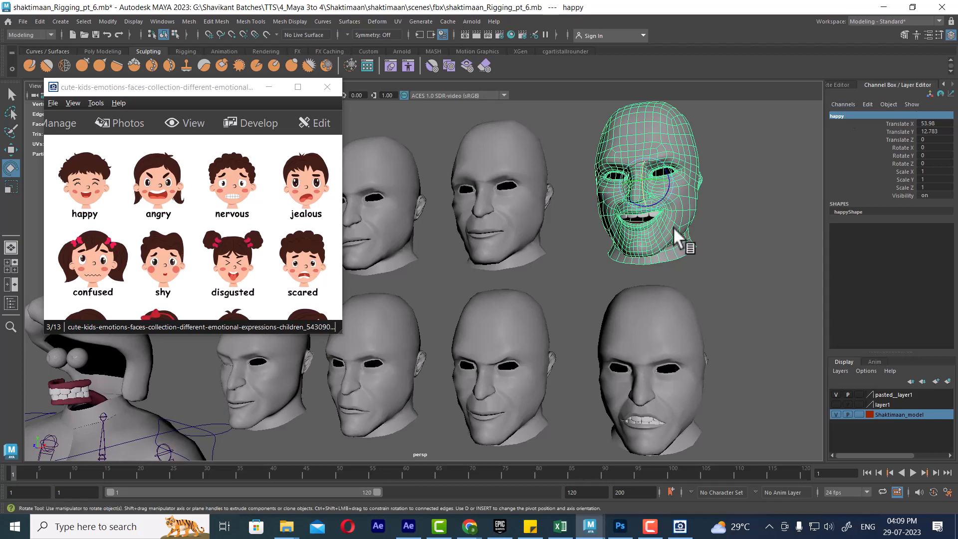
# Step: Select the third head in the upper row and show the heads with texture maps
pyautogui.scroll(-1, 561, 244)
pyautogui.click(536, 203)
pyautogui.keyDown('alt'); pyautogui.moveTo(536, 202); pyautogui.dragTo(549, 217); pyautogui.keyUp('alt')
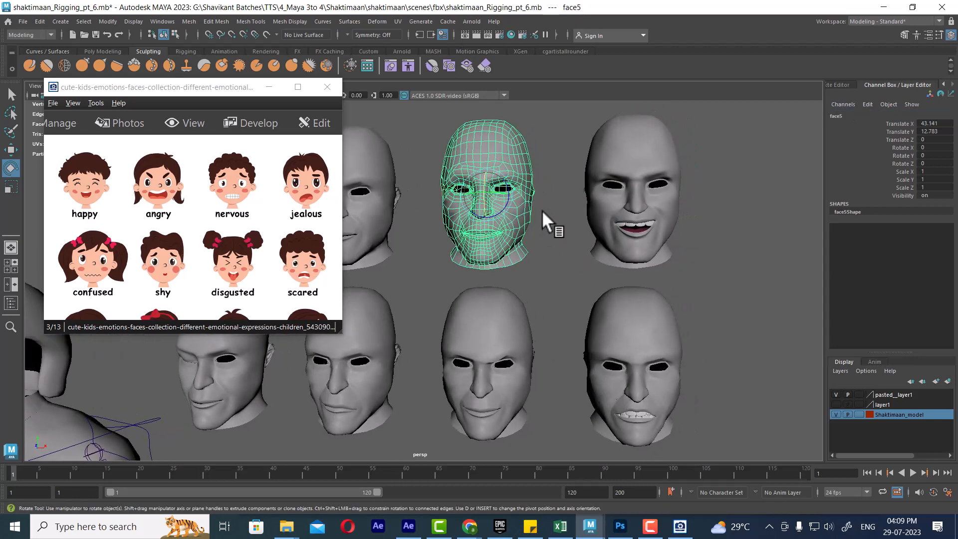
pyautogui.press('5')
pyautogui.press('6')
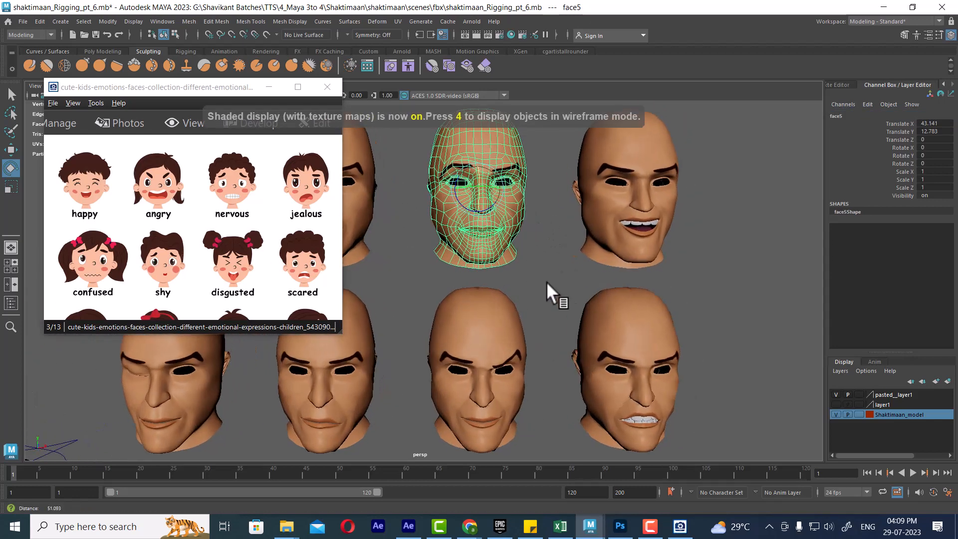
pyautogui.keyDown('alt'); pyautogui.moveTo(546, 281); pyautogui.dragTo(540, 210, button='middle'); pyautogui.keyUp('alt')
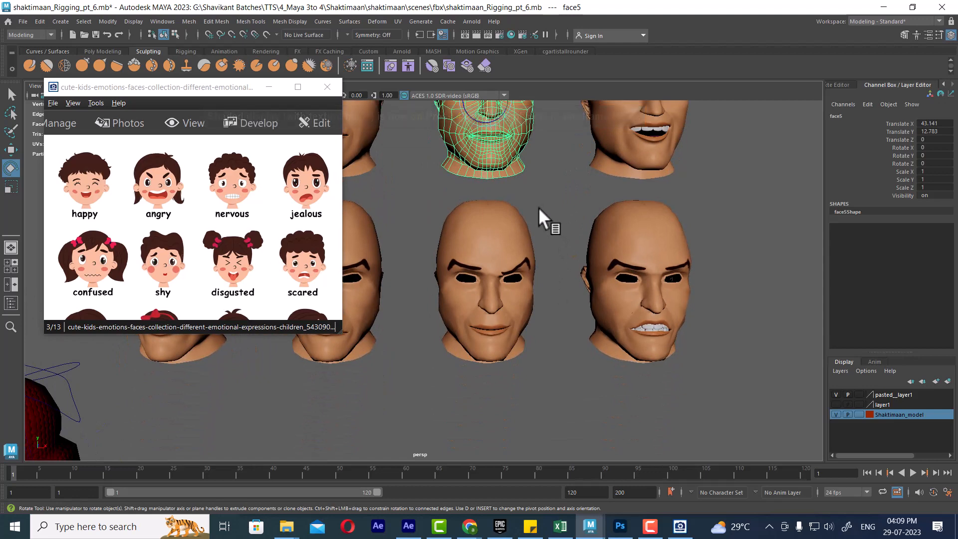
pyautogui.keyDown('alt'); pyautogui.moveTo(545, 194); pyautogui.dragTo(545, 280, button='middle'); pyautogui.keyUp('alt')
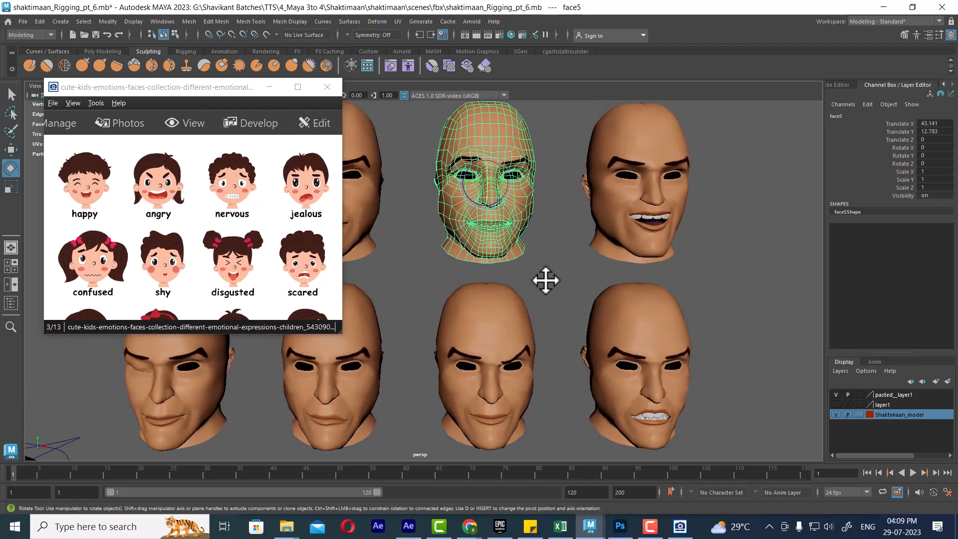
# Step: Rename the third head in the upper row as eyebrow_R
pyautogui.click(529, 228)
pyautogui.click(525, 216)
pyautogui.doubleClick(841, 116)
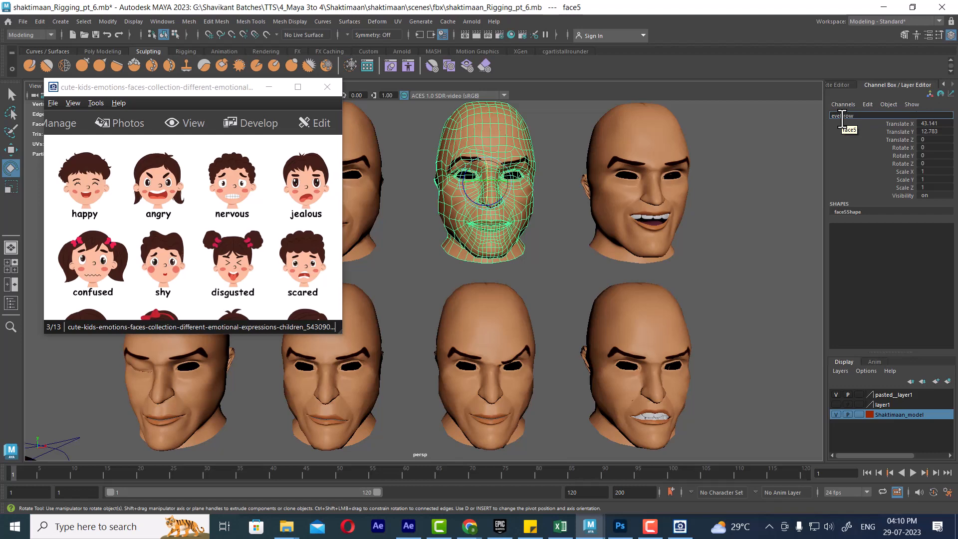
pyautogui.press('Return')
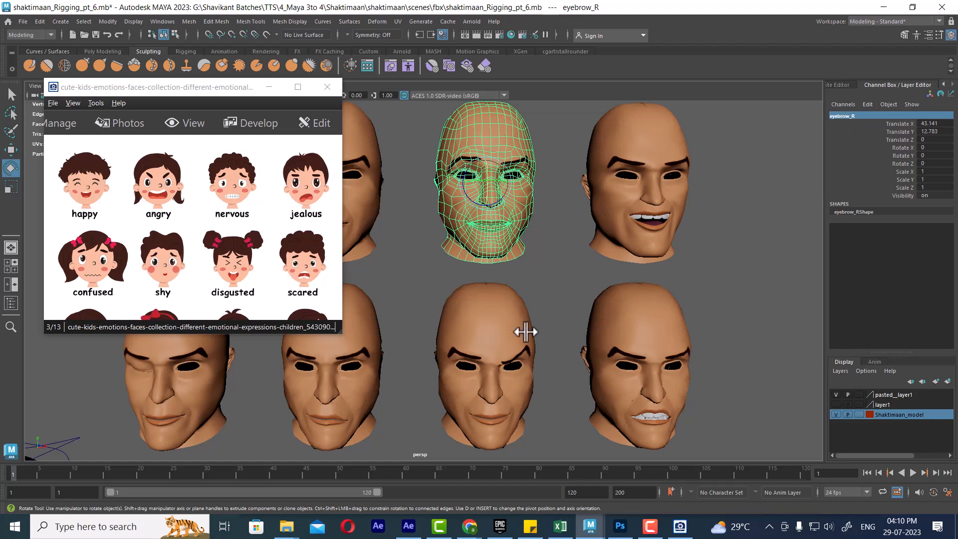
# Step: Rename the third head in the lower row as eyebrow_L
pyautogui.click(499, 331)
pyautogui.doubleClick(840, 115)
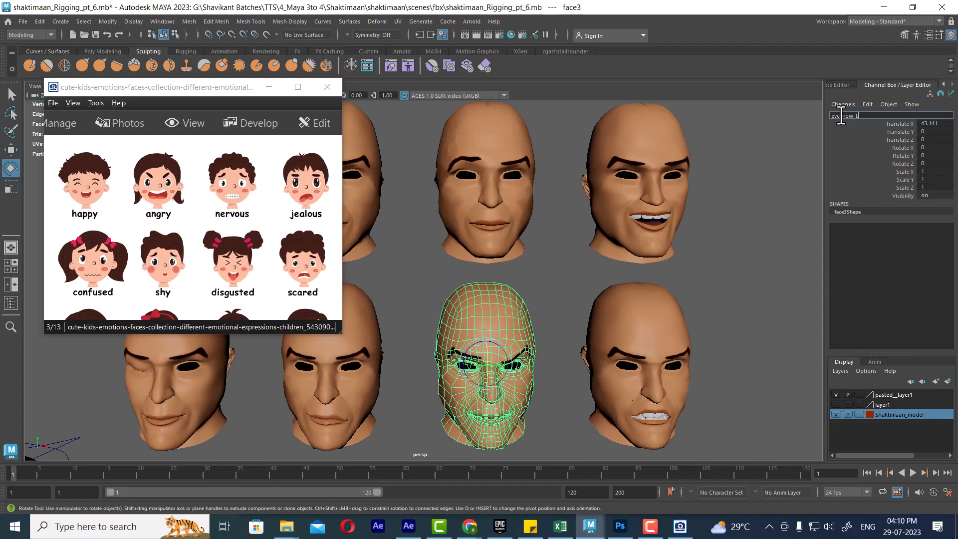
pyautogui.press('Return')
# Step: Rename the second head in the lower row, with the lopsided mouth, as lips_l
pyautogui.keyDown('alt'); pyautogui.moveTo(513, 334); pyautogui.dragTo(675, 229, button='middle'); pyautogui.keyUp('alt')
pyautogui.scroll(1, 672, 216)
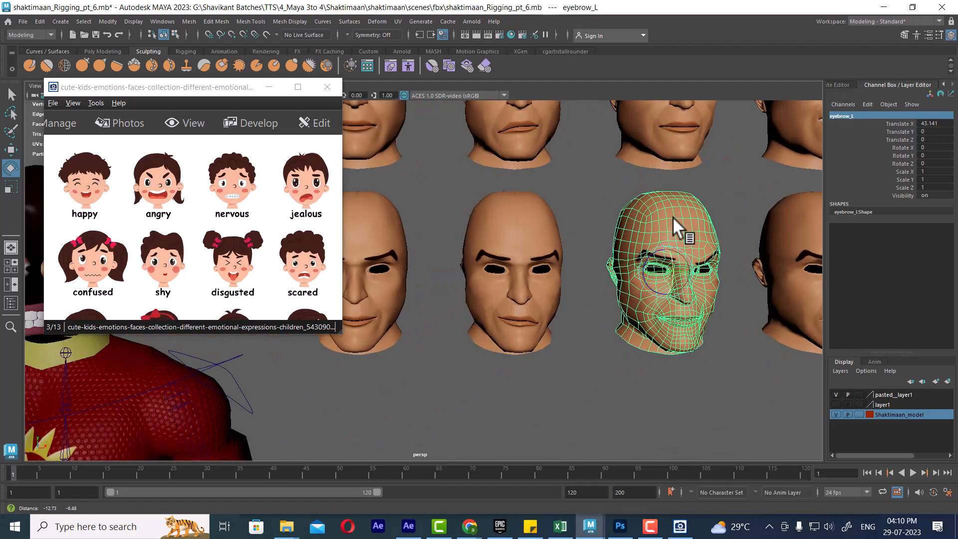
pyautogui.keyDown('alt'); pyautogui.moveTo(622, 265); pyautogui.dragTo(599, 276, button='middle'); pyautogui.keyUp('alt')
pyautogui.click(497, 310)
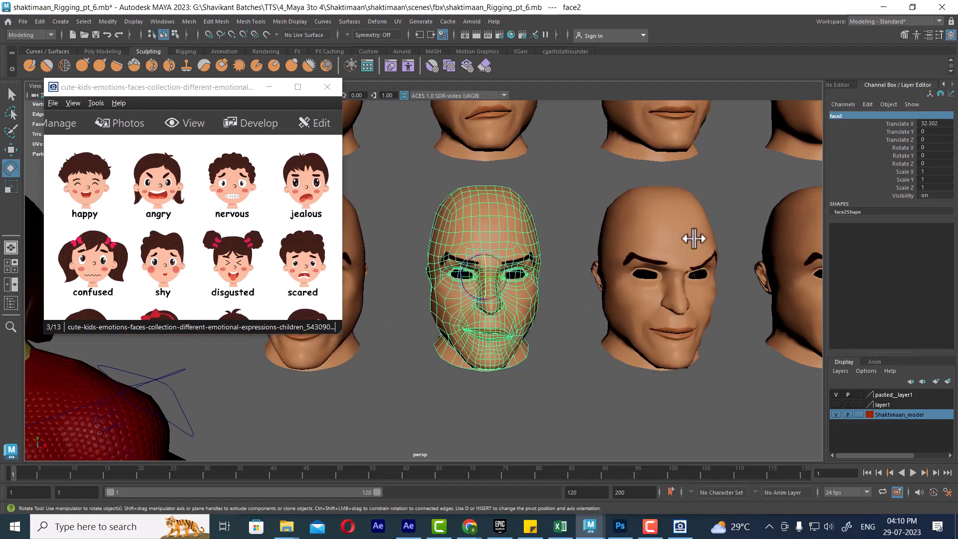
pyautogui.click(704, 240)
pyautogui.click(517, 314)
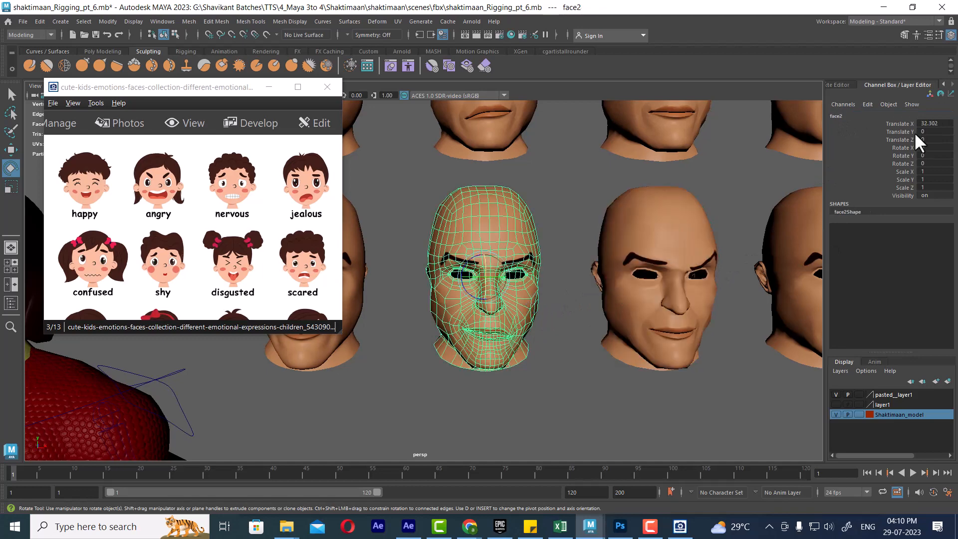
pyautogui.click(839, 115)
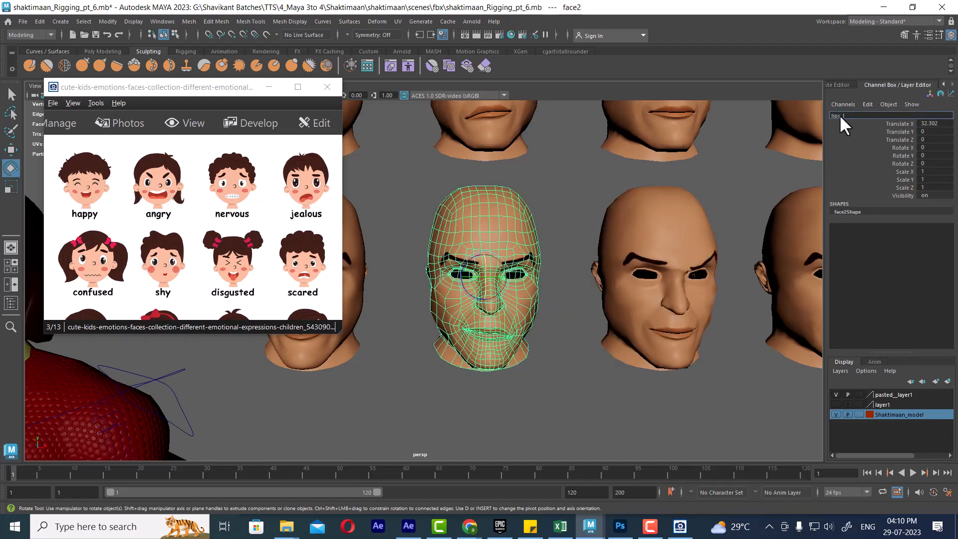
pyautogui.write('lips_l')
pyautogui.press('Return')
# Step: Rename the second head in the upper row as lips_R
pyautogui.keyDown('alt'); pyautogui.moveTo(543, 252); pyautogui.dragTo(549, 372, button='middle'); pyautogui.keyUp('alt')
pyautogui.click(530, 230)
pyautogui.click(843, 115)
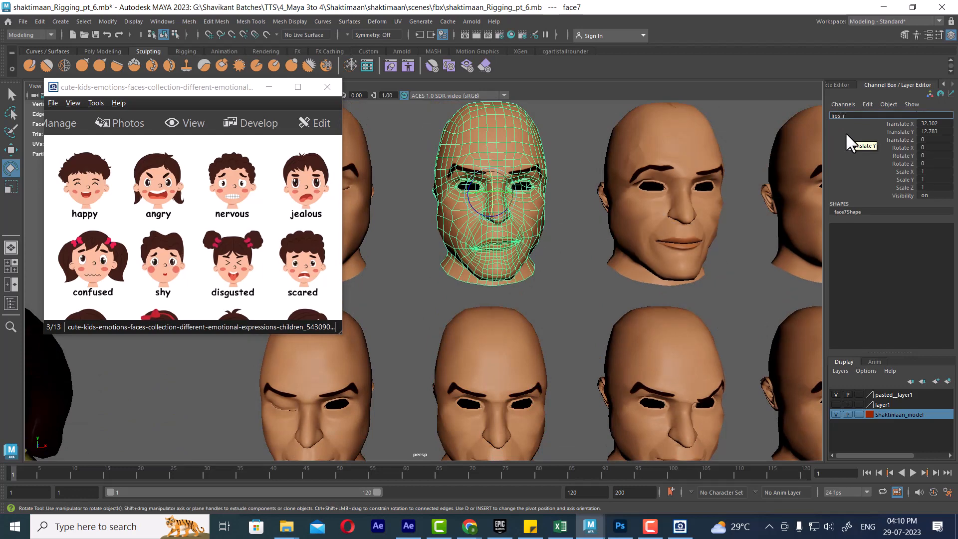
pyautogui.write('lips_R')
pyautogui.press('Return')
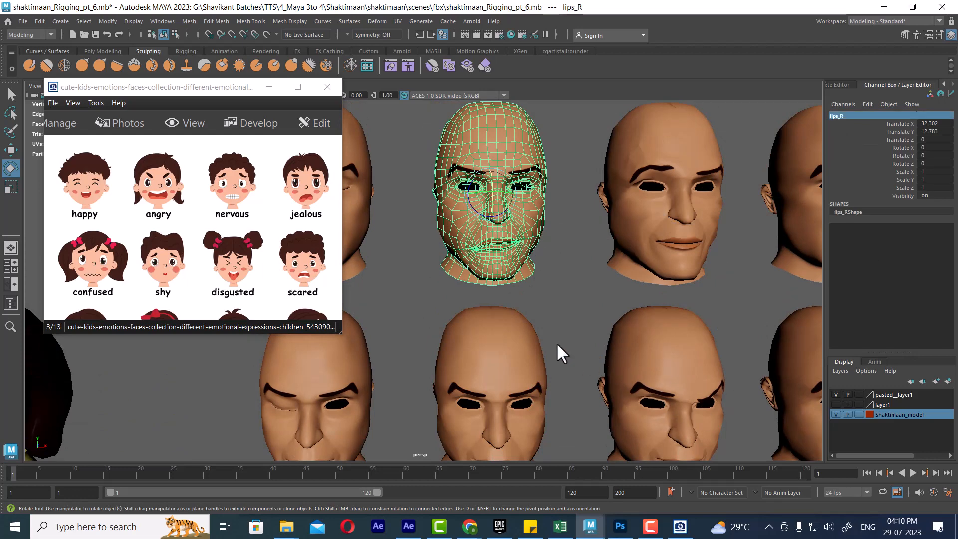
# Step: Rename the first head in the upper row, with one eye closed, as R_eye1
pyautogui.keyDown('alt'); pyautogui.moveTo(349, 260); pyautogui.dragTo(440, 249, button='middle'); pyautogui.keyUp('alt')
pyautogui.click(440, 250)
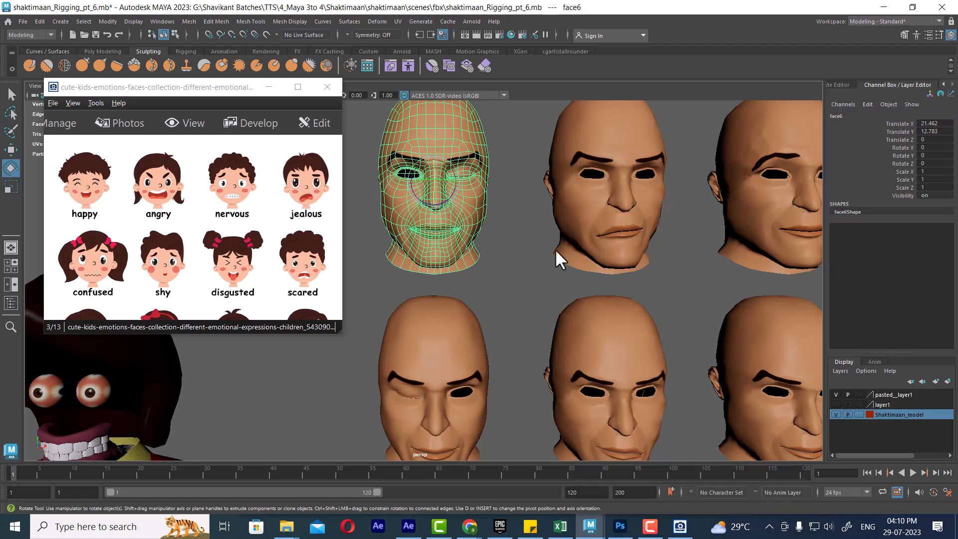
pyautogui.doubleClick(835, 115)
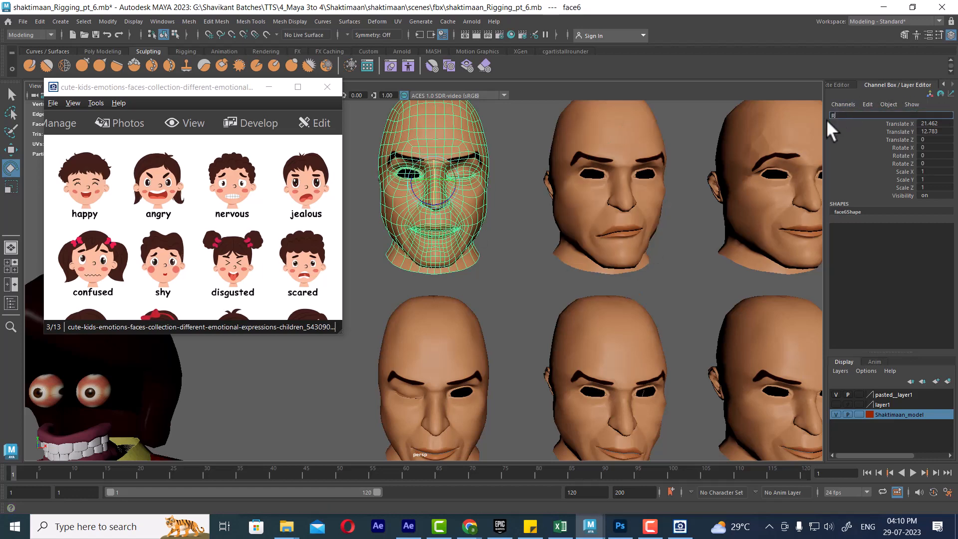
pyautogui.write('R_eye1')
pyautogui.press('Return')
# Step: Rename the first head in the lower row, with the opposite eye closed, as L_eye1
pyautogui.click(426, 361)
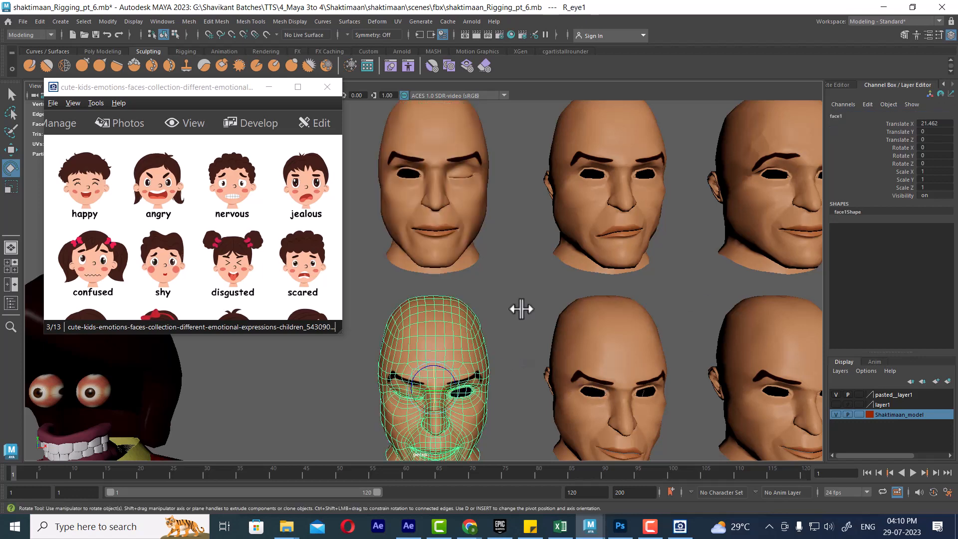
pyautogui.doubleClick(835, 116)
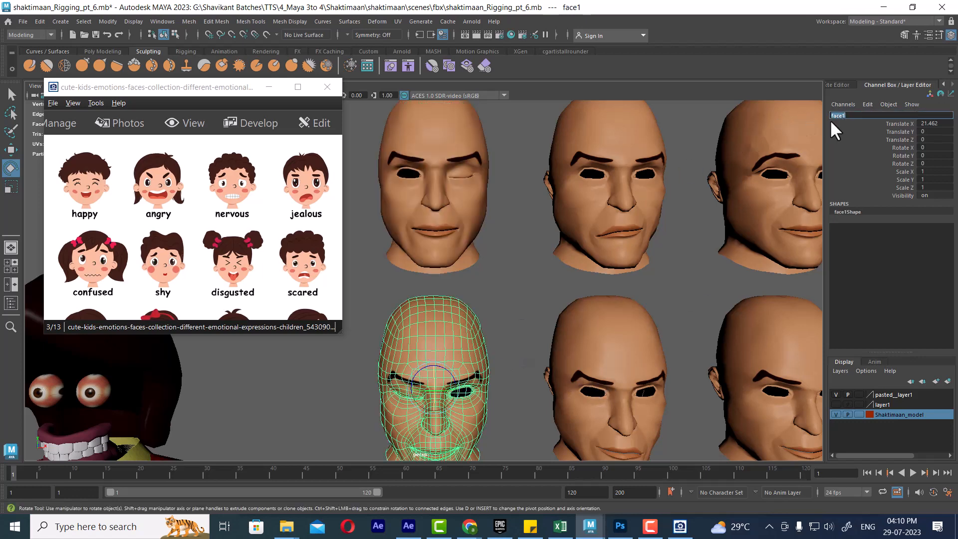
pyautogui.write('L_ey')
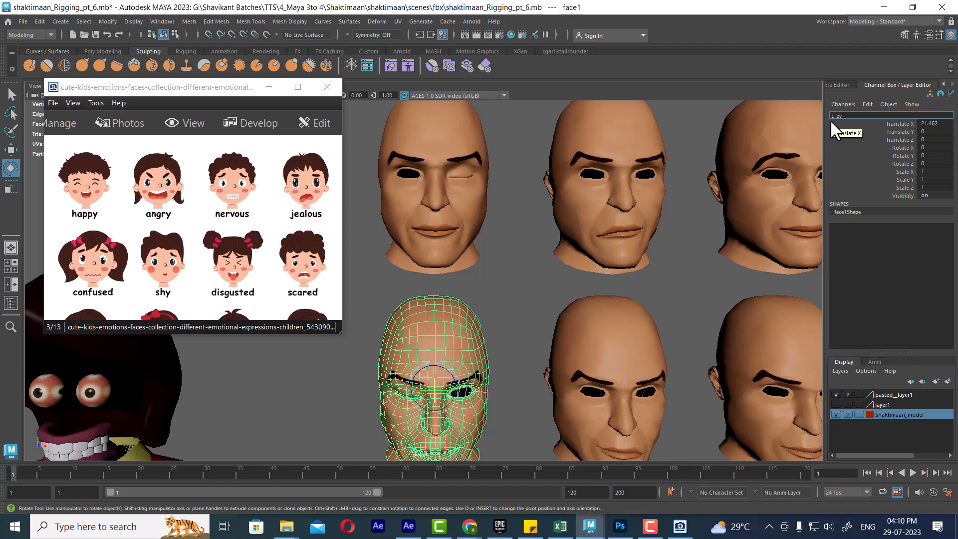
pyautogui.write('e1')
pyautogui.press('Return')
# Step: Minimize the reference picture window to uncover the character and the expression heads
pyautogui.keyDown('alt'); pyautogui.moveTo(665, 305); pyautogui.dragTo(621, 206, button='right'); pyautogui.keyUp('alt')
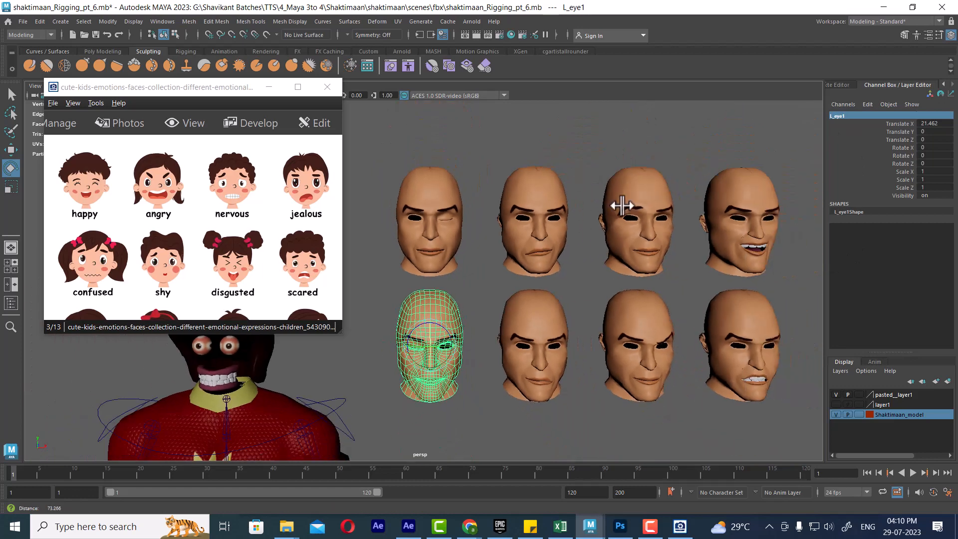
pyautogui.keyDown('alt'); pyautogui.moveTo(621, 206); pyautogui.dragTo(549, 214); pyautogui.keyUp('alt')
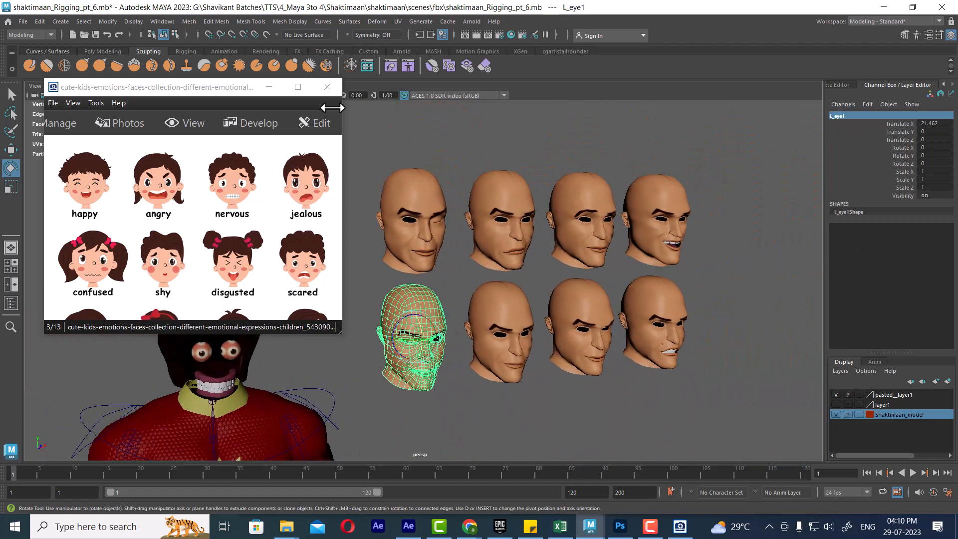
pyautogui.click(268, 88)
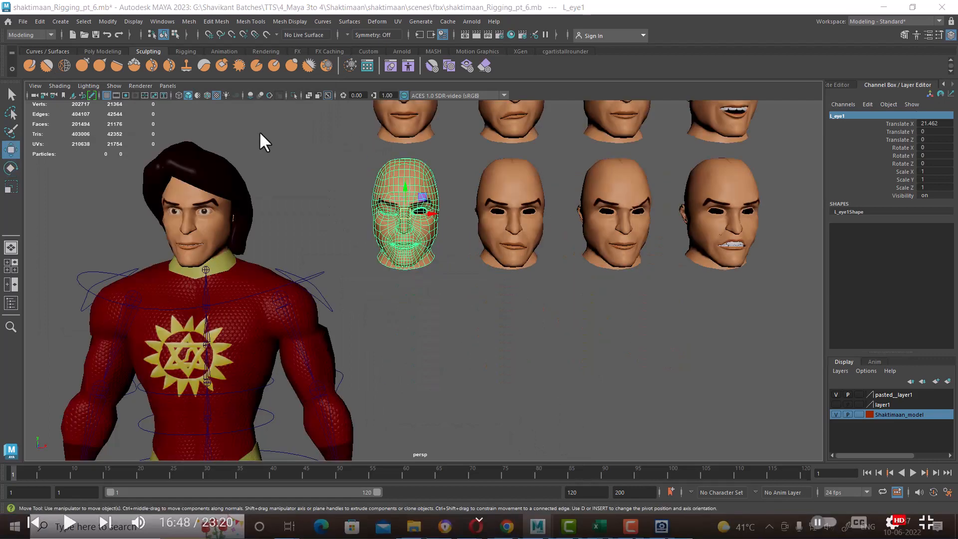
# Step: Select all eight expression heads one by one, starting with the gritted-teeth head and ending with L_eye1
pyautogui.keyDown('alt'); pyautogui.moveTo(527, 267); pyautogui.dragTo(478, 274, button='right'); pyautogui.keyUp('alt')
pyautogui.keyDown('alt'); pyautogui.moveTo(611, 293); pyautogui.dragTo(546, 297, button='middle'); pyautogui.keyUp('alt')
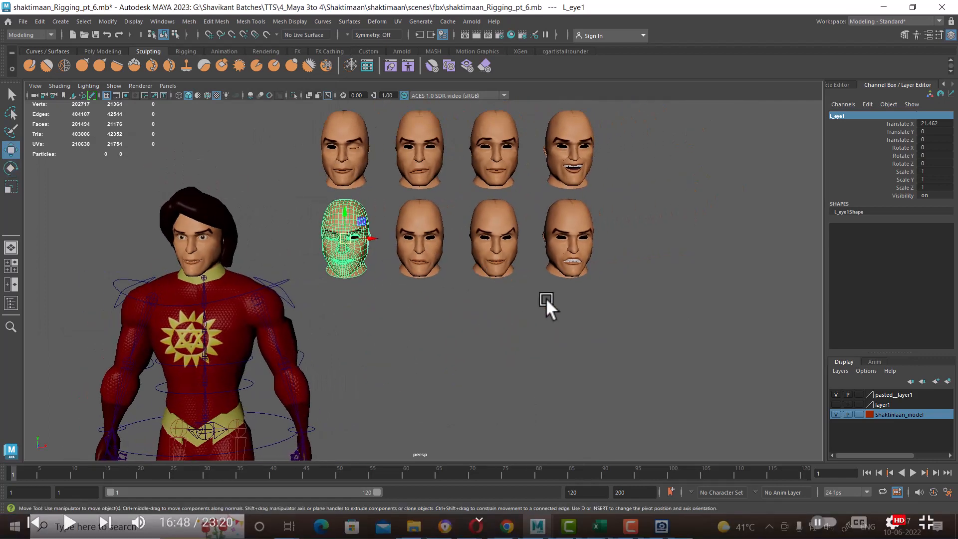
pyautogui.keyDown('alt'); pyautogui.moveTo(546, 298); pyautogui.dragTo(641, 283, button='right'); pyautogui.keyUp('alt')
pyautogui.click(623, 235)
pyautogui.keyDown('alt'); pyautogui.moveTo(622, 234); pyautogui.dragTo(642, 262, button='right'); pyautogui.keyUp('alt')
pyautogui.keyDown('shift'); pyautogui.click(642, 201); pyautogui.keyUp('shift')
pyautogui.keyDown('shift'); pyautogui.click(547, 223); pyautogui.keyUp('shift')
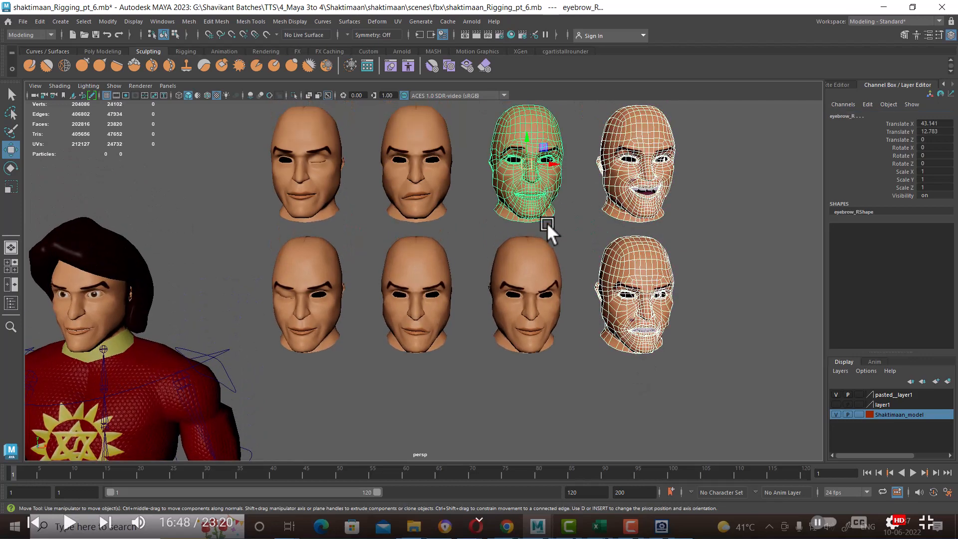
pyautogui.keyDown('shift'); pyautogui.click(499, 251); pyautogui.keyUp('shift')
pyautogui.keyDown('shift'); pyautogui.click(446, 254); pyautogui.keyUp('shift')
pyautogui.keyDown('shift'); pyautogui.click(419, 204); pyautogui.keyUp('shift')
pyautogui.keyDown('shift'); pyautogui.click(325, 187); pyautogui.keyUp('shift')
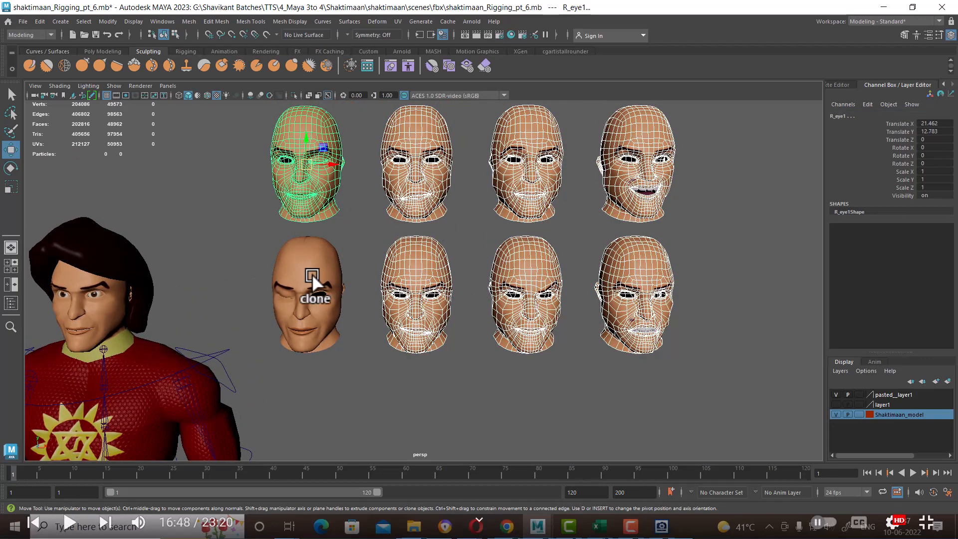
pyautogui.keyDown('shift'); pyautogui.click(312, 279); pyautogui.keyUp('shift')
# Step: Add the character's face to the selection last and create a blend shape node named face_Blend_shape
pyautogui.keyDown('alt'); pyautogui.moveTo(264, 318); pyautogui.dragTo(387, 307, button='right'); pyautogui.keyUp('alt')
pyautogui.keyDown('shift'); pyautogui.click(145, 264); pyautogui.keyUp('shift')
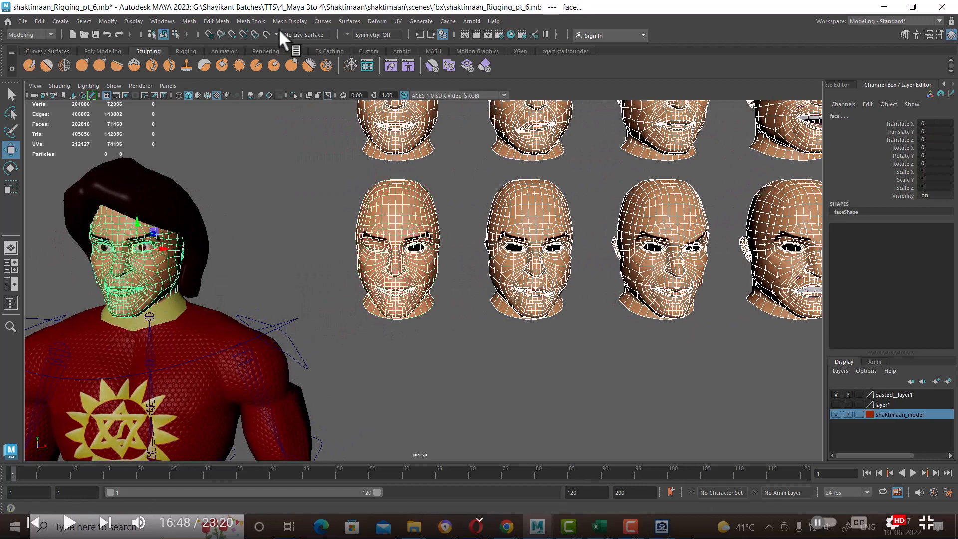
pyautogui.click(372, 22)
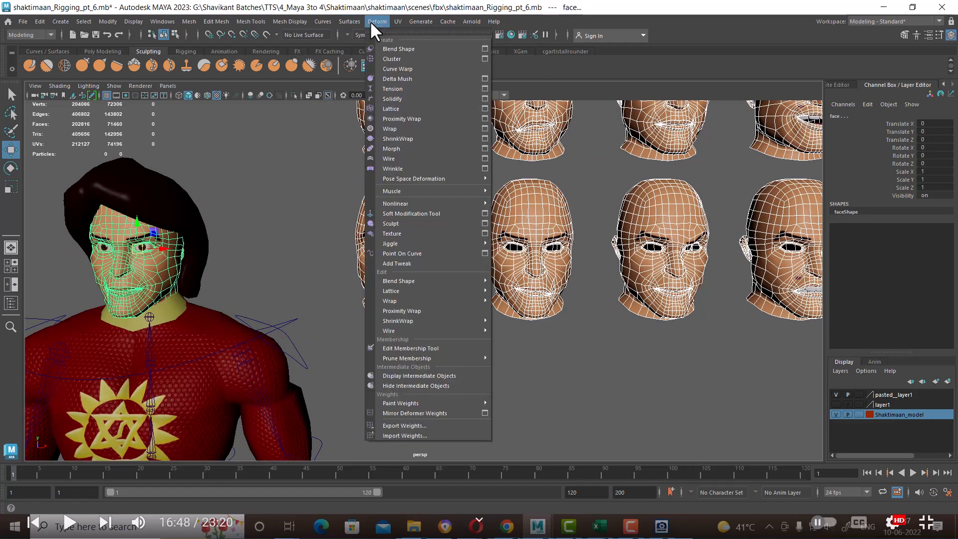
pyautogui.click(484, 48)
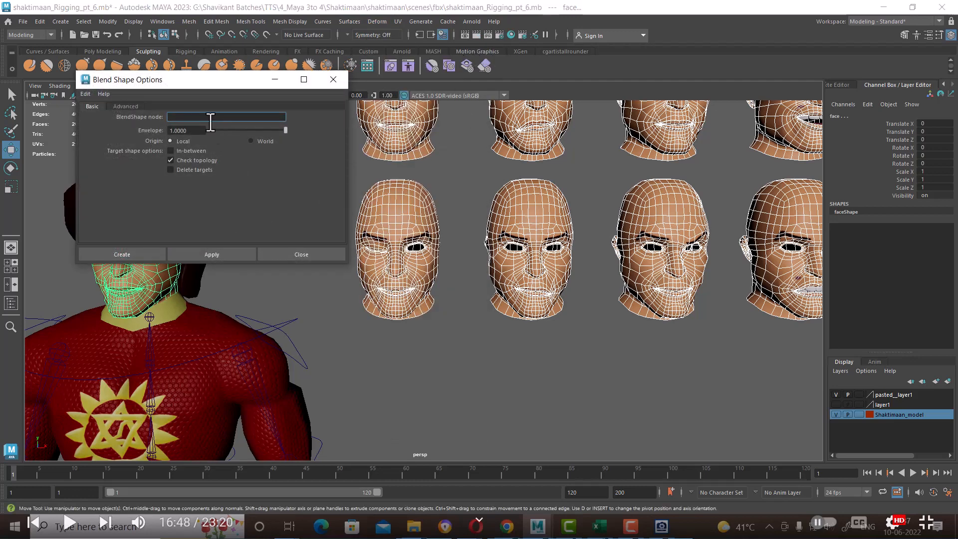
pyautogui.moveTo(220, 83); pyautogui.dragTo(458, 118)
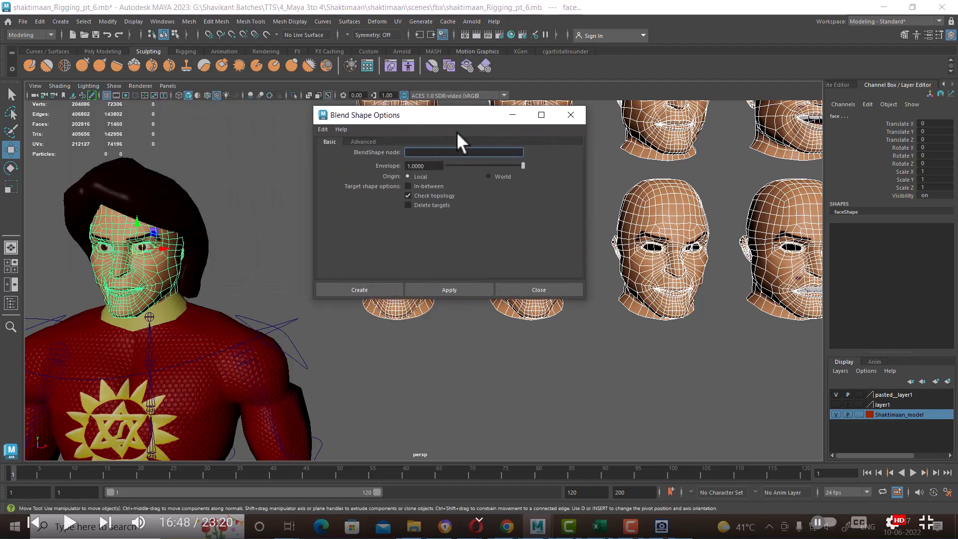
pyautogui.write('face_Blend_shape')
pyautogui.click(362, 289)
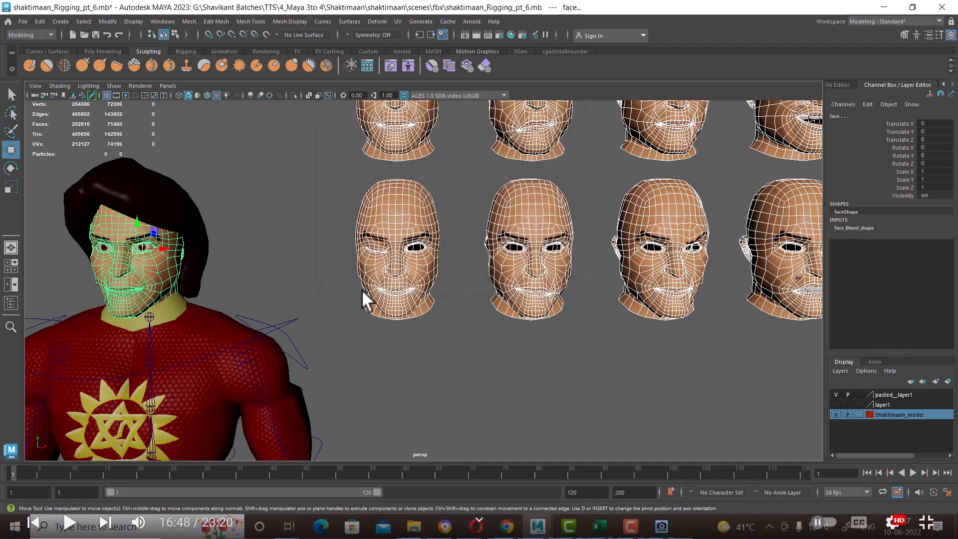
# Step: Select only the character's face and test its panic target by raising it to 1 and returning it to 0
pyautogui.click(416, 414)
pyautogui.click(174, 273)
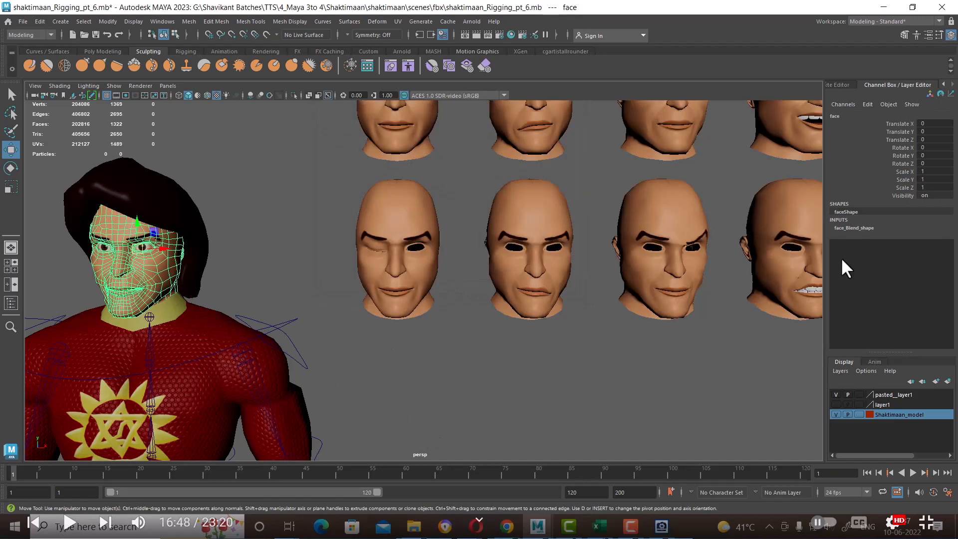
pyautogui.click(855, 230)
pyautogui.click(905, 244)
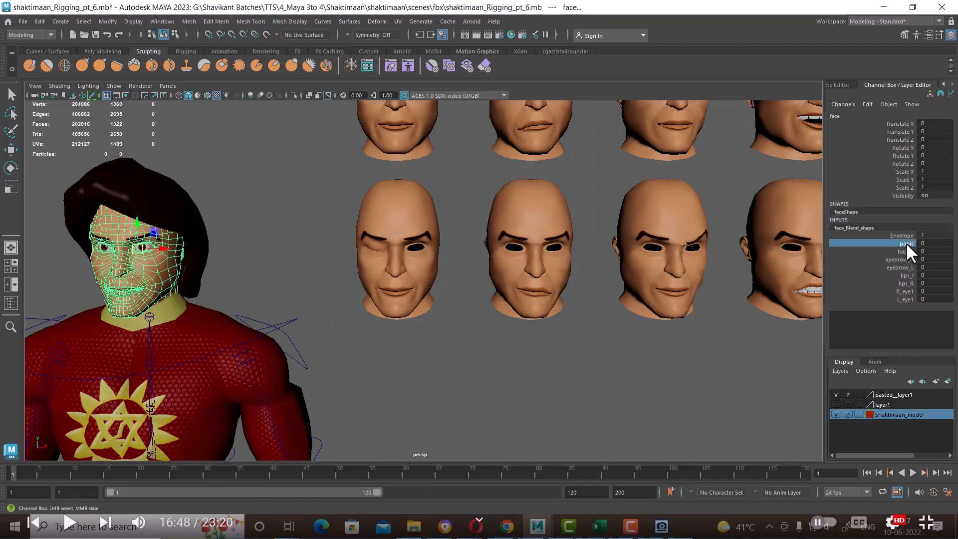
pyautogui.moveTo(558, 339); pyautogui.dragTo(614, 327, button='middle')
pyautogui.keyDown('alt'); pyautogui.moveTo(241, 323); pyautogui.dragTo(261, 301); pyautogui.keyUp('alt')
pyautogui.keyDown('alt'); pyautogui.moveTo(260, 302); pyautogui.dragTo(490, 286, button='middle'); pyautogui.keyUp('alt')
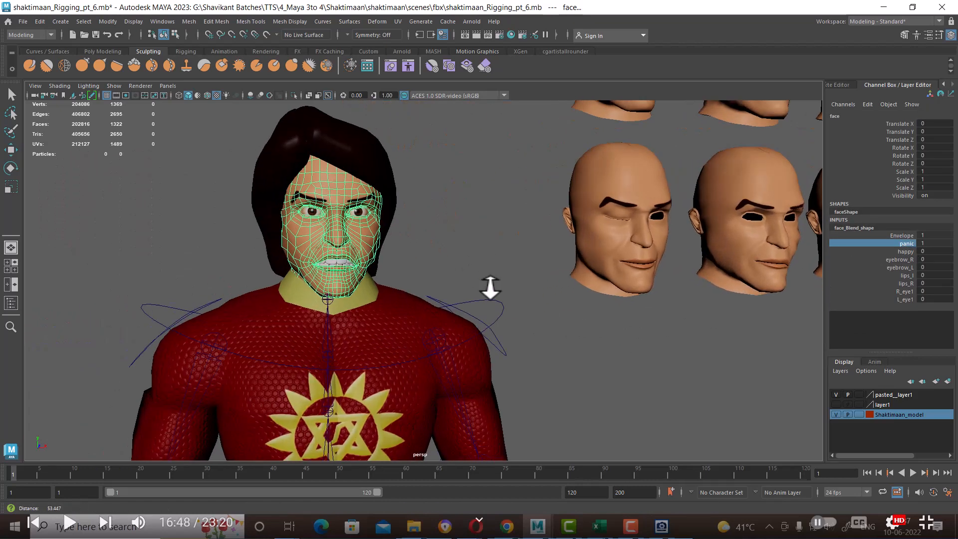
pyautogui.keyDown('alt'); pyautogui.moveTo(489, 286); pyautogui.dragTo(593, 405, button='right'); pyautogui.keyUp('alt')
pyautogui.keyDown('alt'); pyautogui.moveTo(624, 216); pyautogui.dragTo(585, 195, button='right'); pyautogui.keyUp('alt')
pyautogui.keyDown('alt'); pyautogui.moveTo(585, 196); pyautogui.dragTo(608, 224, button='middle'); pyautogui.keyUp('alt')
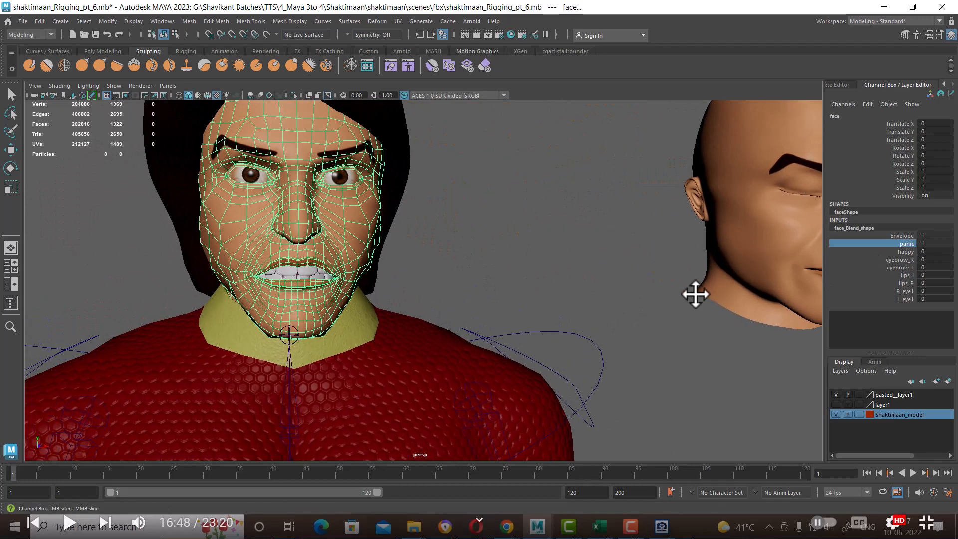
pyautogui.keyDown('alt'); pyautogui.moveTo(695, 293); pyautogui.dragTo(637, 271, button='right'); pyautogui.keyUp('alt')
pyautogui.keyDown('alt'); pyautogui.moveTo(817, 287); pyautogui.dragTo(789, 291, button='middle'); pyautogui.keyUp('alt')
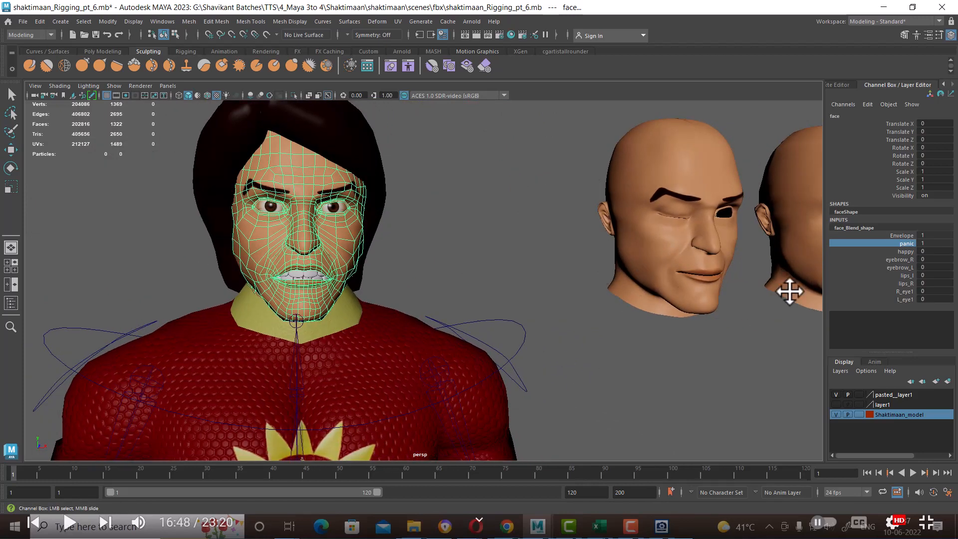
pyautogui.moveTo(651, 274); pyautogui.dragTo(566, 269, button='middle')
# Step: Test the happy, eyebrow_R and eyebrow_L targets on the face, returning each one to 0
pyautogui.click(905, 252)
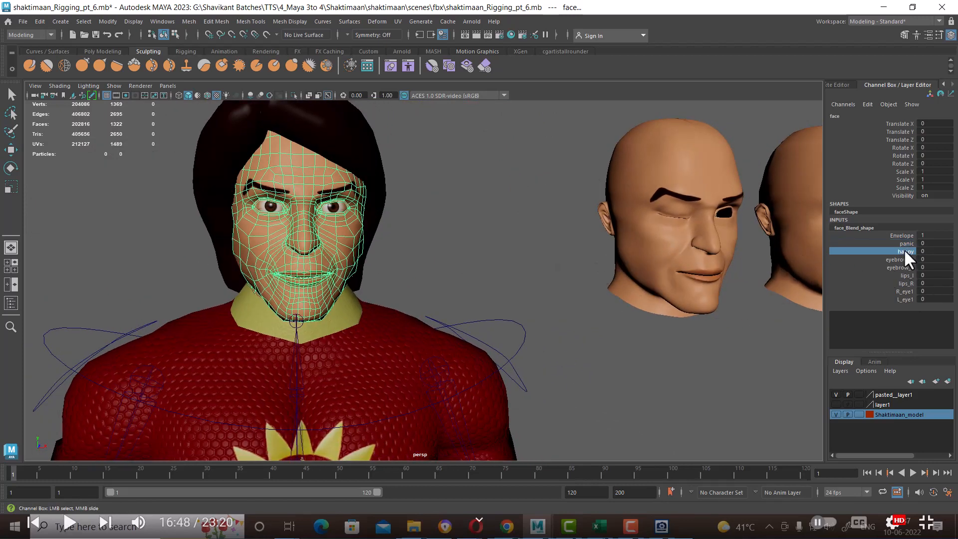
pyautogui.moveTo(506, 297); pyautogui.dragTo(471, 284, button='middle')
pyautogui.click(899, 259)
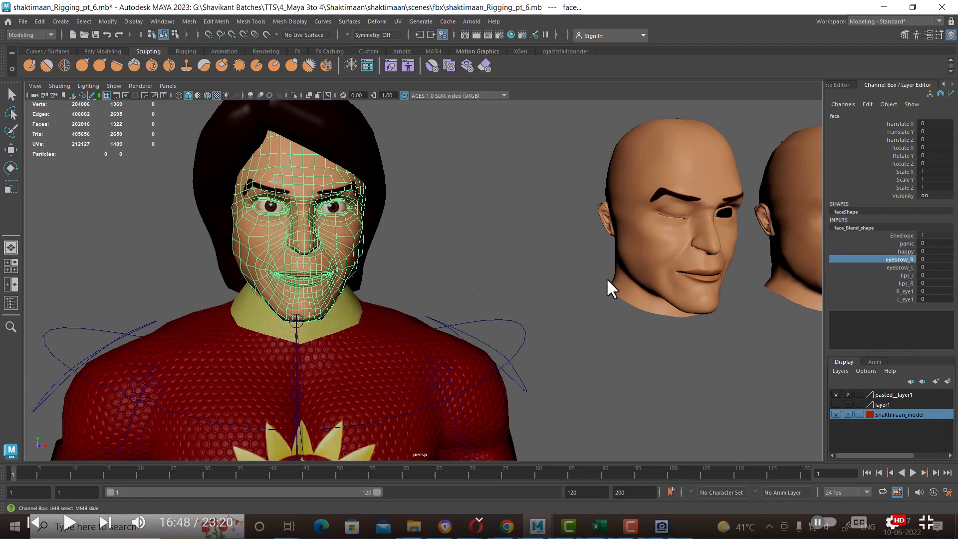
pyautogui.moveTo(545, 261); pyautogui.dragTo(498, 262, button='middle')
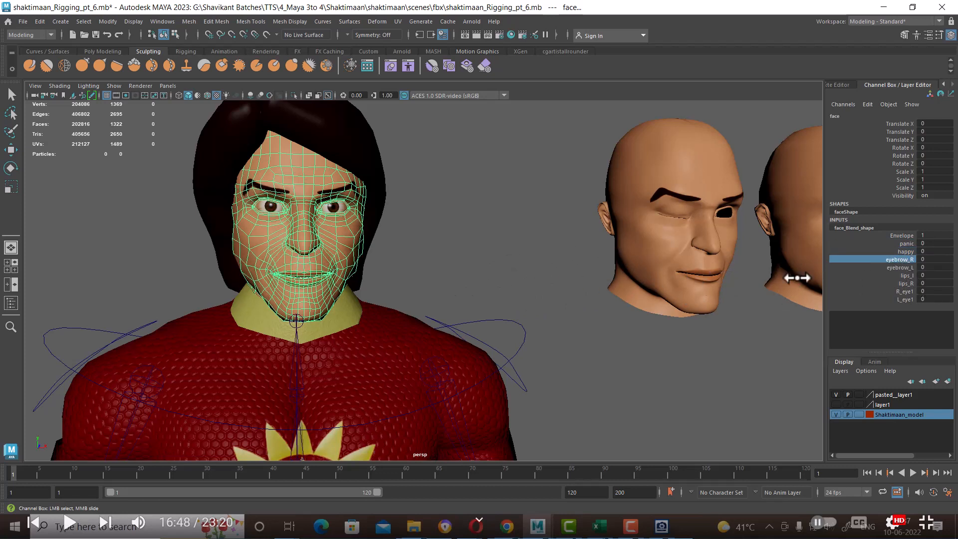
pyautogui.click(899, 268)
pyautogui.moveTo(556, 278); pyautogui.dragTo(917, 287, button='middle')
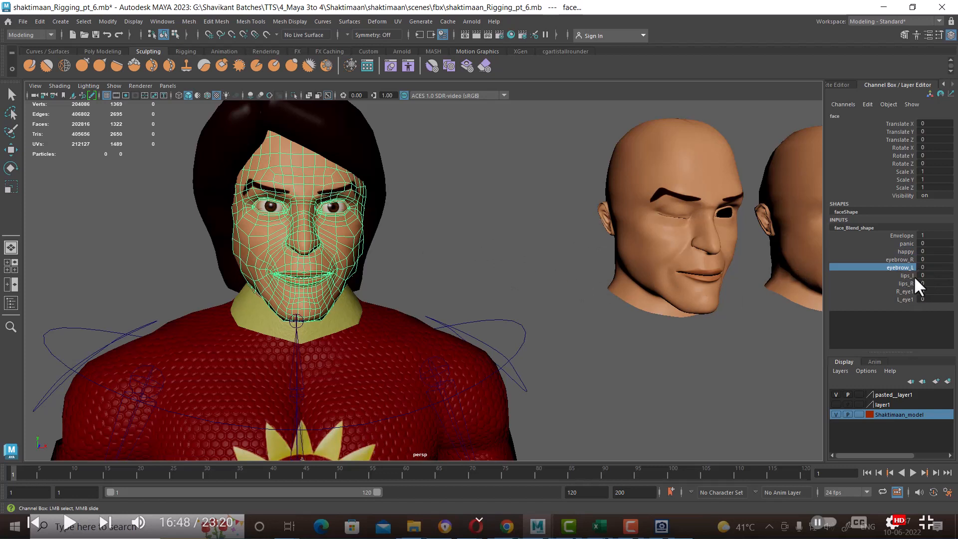
# Step: Test the lips_l and lips_R targets on the face, returning both to 0
pyautogui.click(905, 275)
pyautogui.moveTo(527, 279); pyautogui.dragTo(461, 260, button='middle')
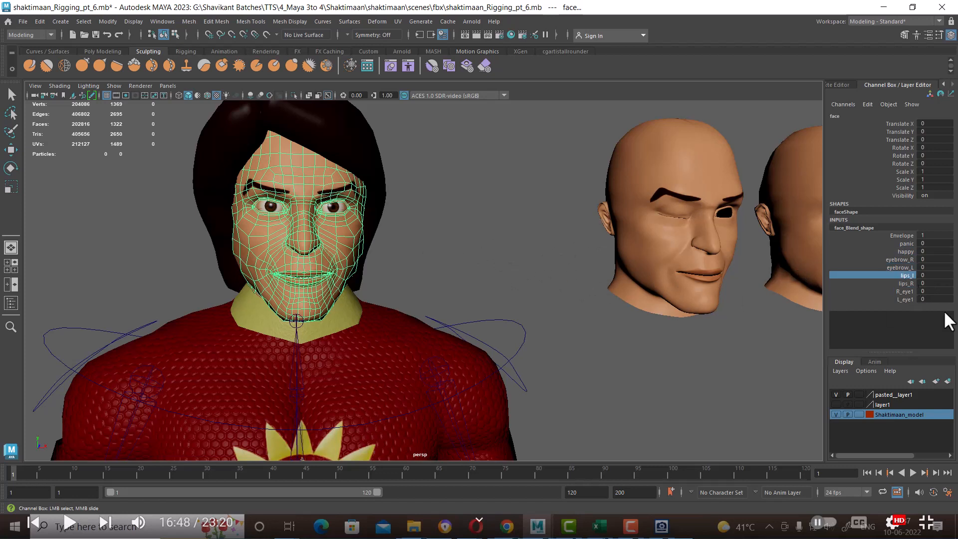
pyautogui.click(905, 284)
pyautogui.moveTo(624, 289); pyautogui.dragTo(600, 217, button='middle')
# Step: Test the R_eye1 and L_eye1 targets on the face, return both to 0 and deselect the face
pyautogui.click(905, 291)
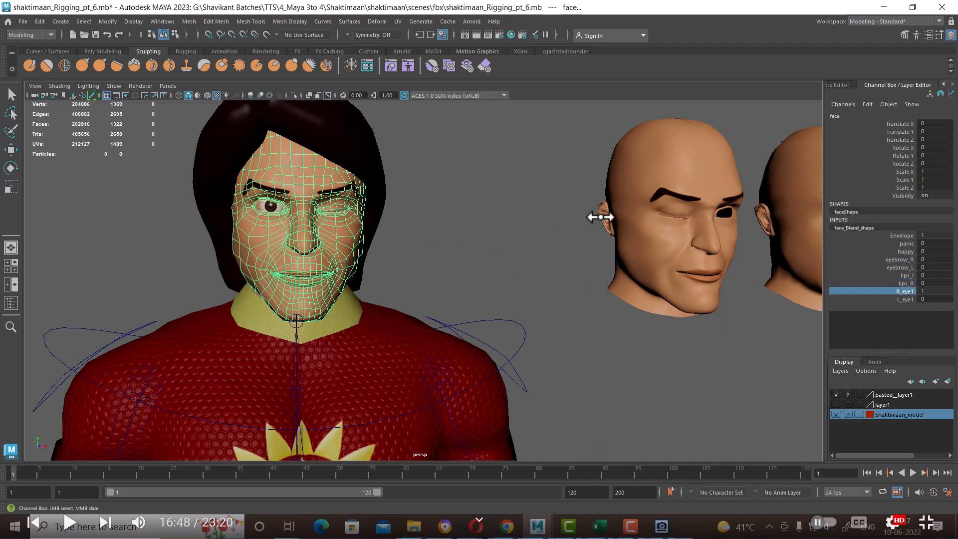
pyautogui.click(903, 313)
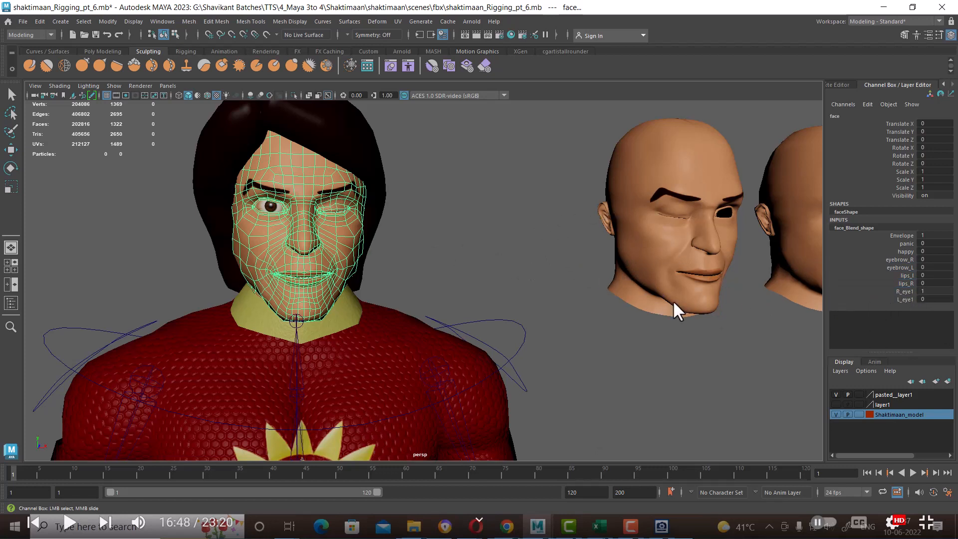
pyautogui.click(905, 300)
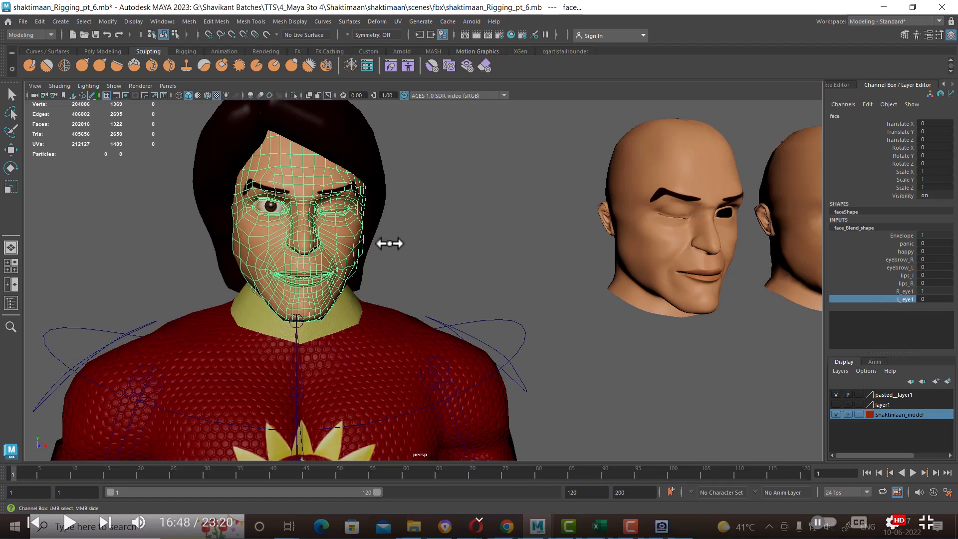
pyautogui.moveTo(389, 242); pyautogui.dragTo(407, 213, button='middle')
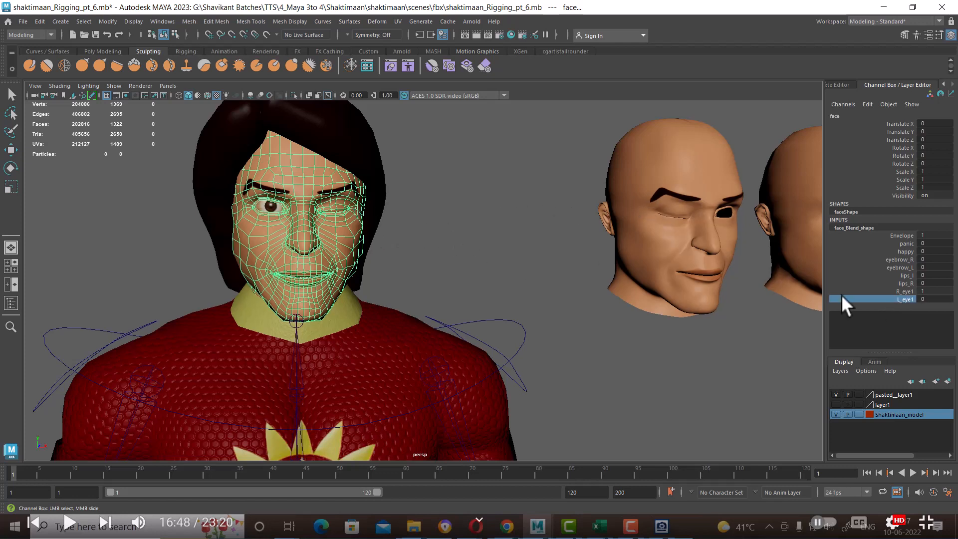
pyautogui.click(905, 291)
pyautogui.moveTo(603, 300); pyautogui.dragTo(419, 249, button='middle')
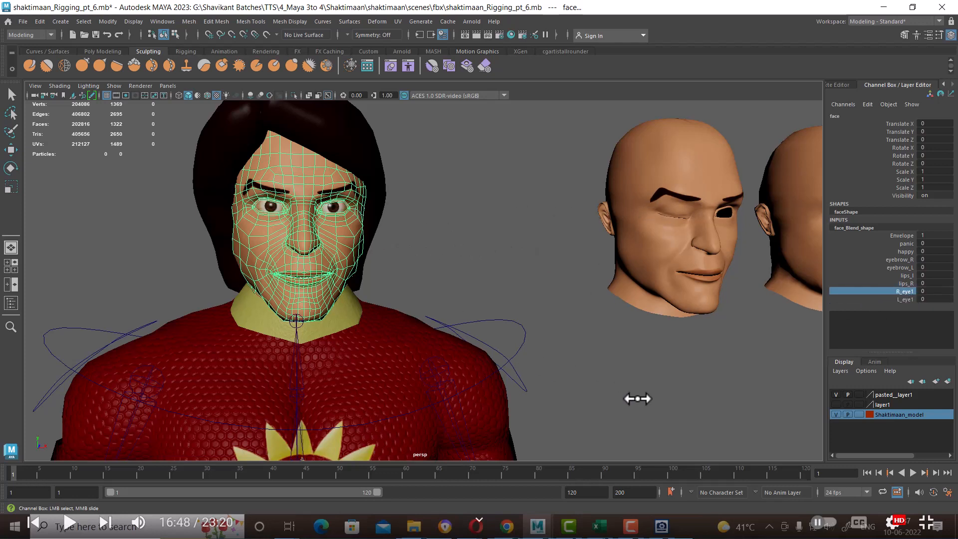
pyautogui.keyDown('alt'); pyautogui.moveTo(637, 397); pyautogui.dragTo(551, 306); pyautogui.keyUp('alt')
pyautogui.keyDown('alt'); pyautogui.moveTo(552, 306); pyautogui.dragTo(583, 316, button='right'); pyautogui.keyUp('alt')
pyautogui.click(601, 327)
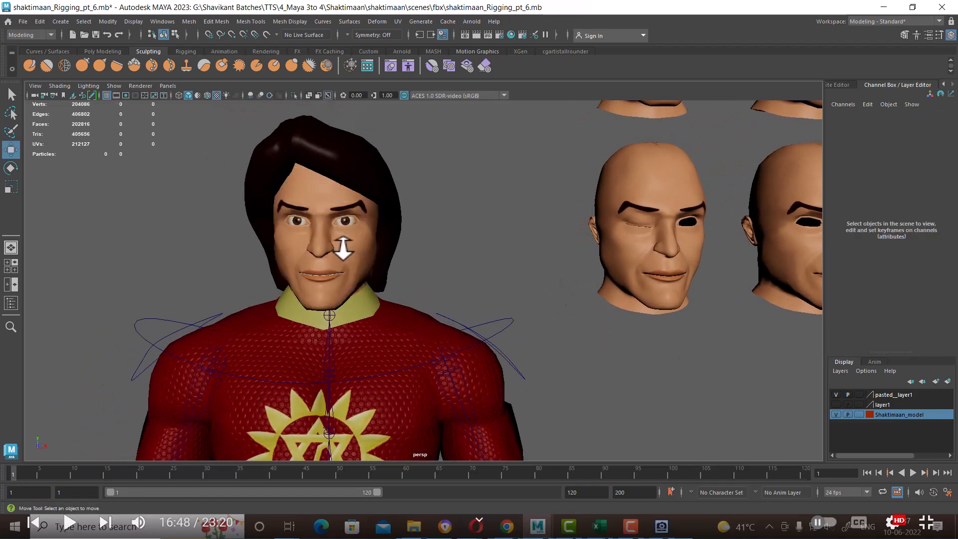
# Step: Group all eight expression heads with their teeth and tongues and rename the group as BlendShape
pyautogui.keyDown('alt'); pyautogui.moveTo(728, 367); pyautogui.dragTo(652, 307, button='right'); pyautogui.keyUp('alt')
pyautogui.keyDown('alt'); pyautogui.moveTo(651, 308); pyautogui.dragTo(577, 302, button='middle'); pyautogui.keyUp('alt')
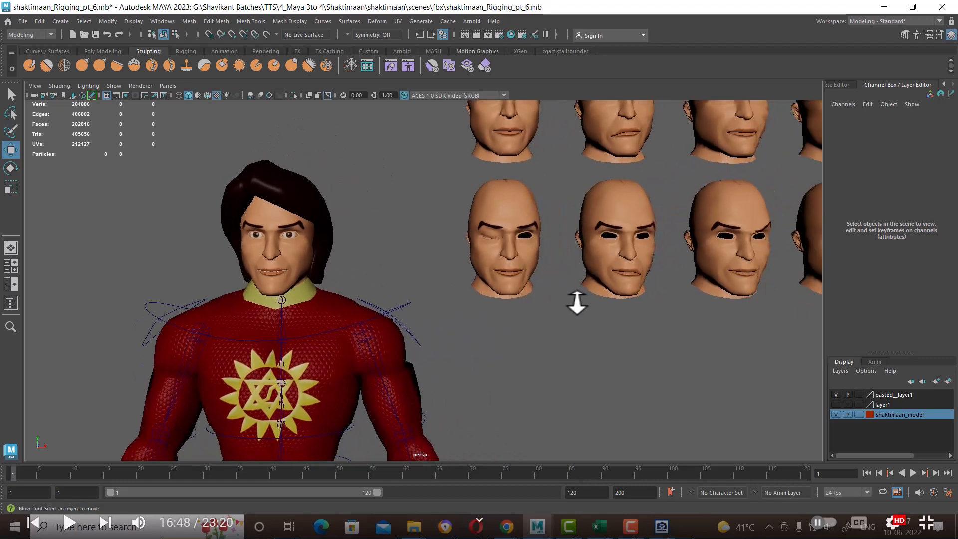
pyautogui.keyDown('alt'); pyautogui.moveTo(658, 359); pyautogui.dragTo(614, 337, button='right'); pyautogui.keyUp('alt')
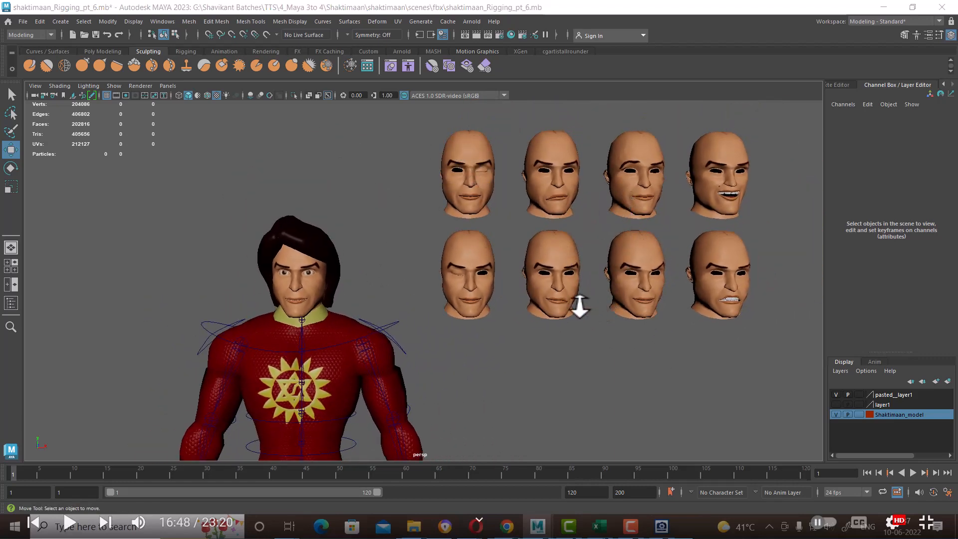
pyautogui.hotkey('alt', 'Tab')
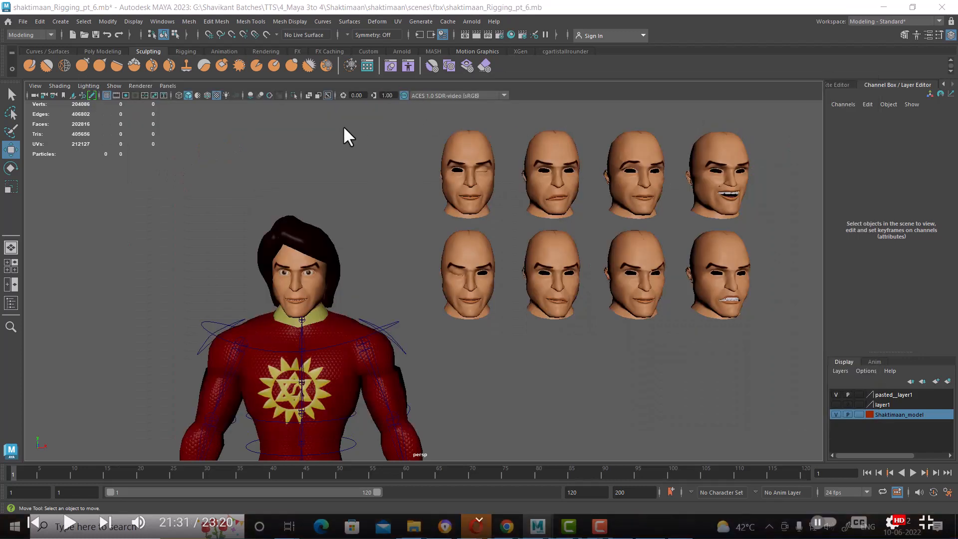
pyautogui.scroll(-3, 662, 214)
pyautogui.moveTo(705, 131); pyautogui.dragTo(368, 282)
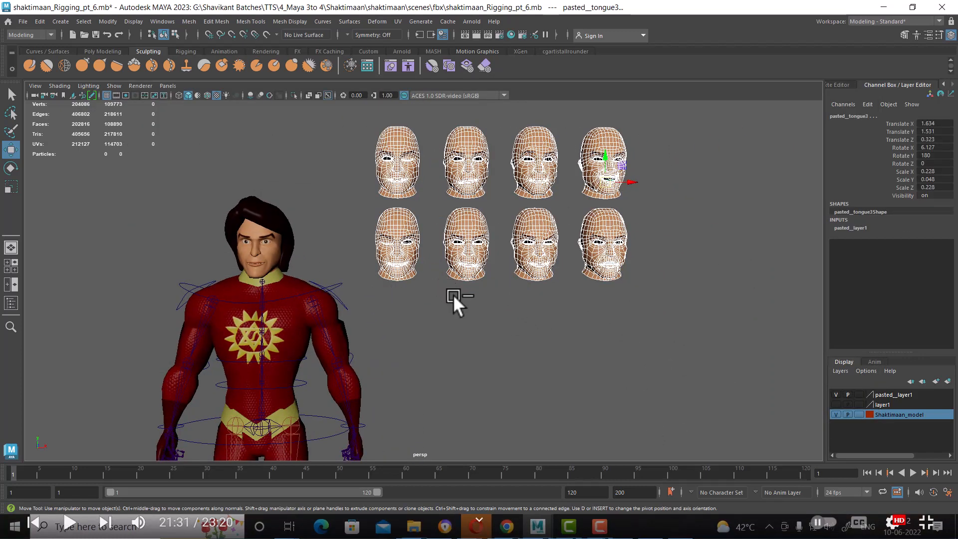
pyautogui.hotkey('ctrl', 'g')
pyautogui.click(10, 303)
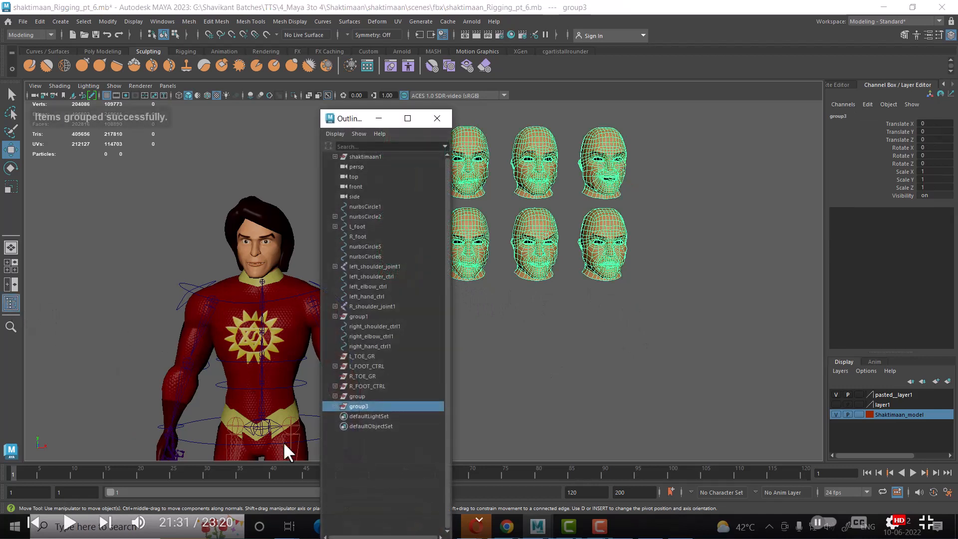
pyautogui.doubleClick(384, 405)
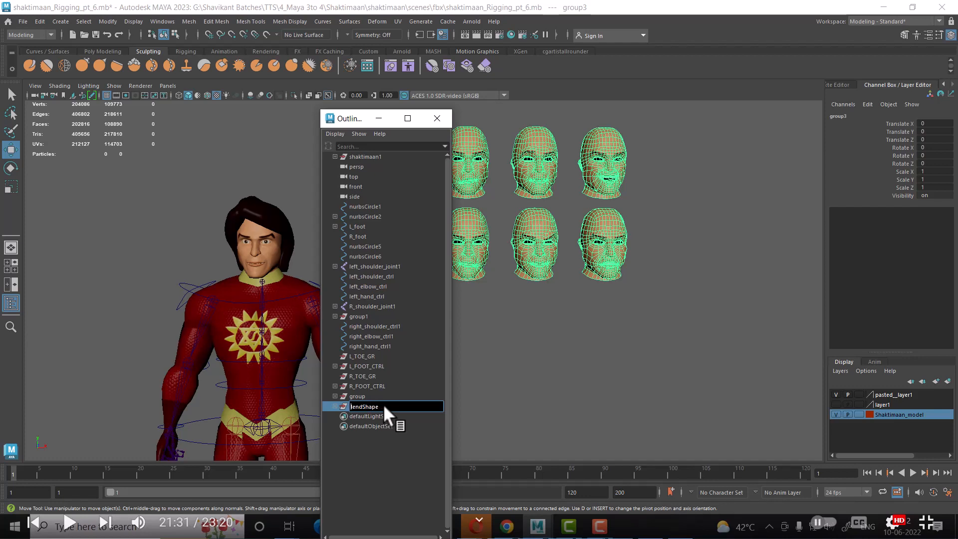
pyautogui.press('Return')
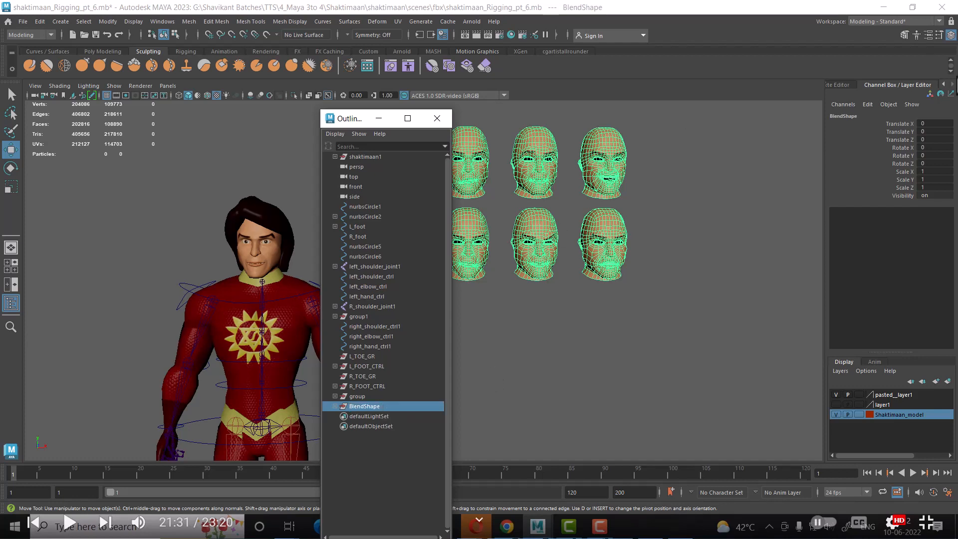
# Step: Lock and hide all Translate, Rotate, Scale and Visibility channels of the BlendShape group
pyautogui.moveTo(933, 123); pyautogui.dragTo(930, 199)
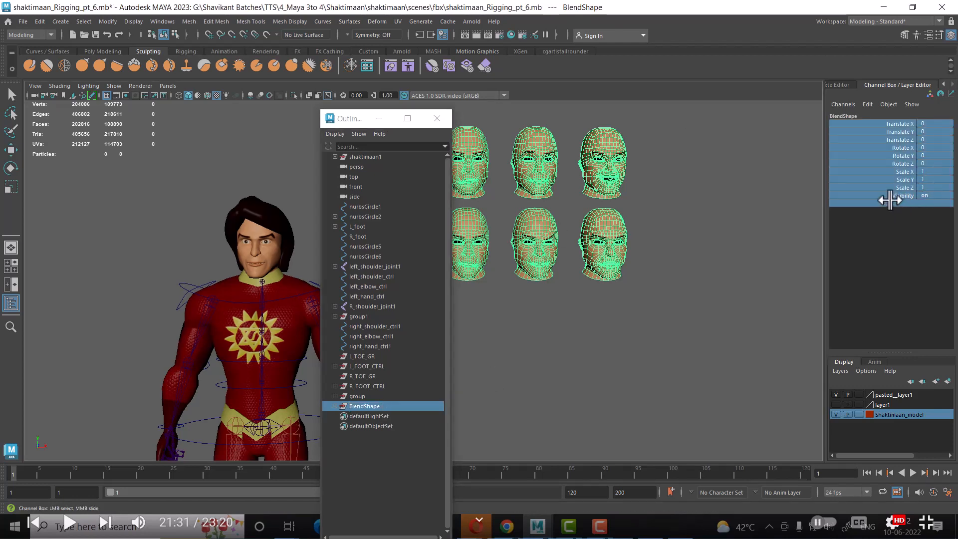
pyautogui.rightClick(883, 165)
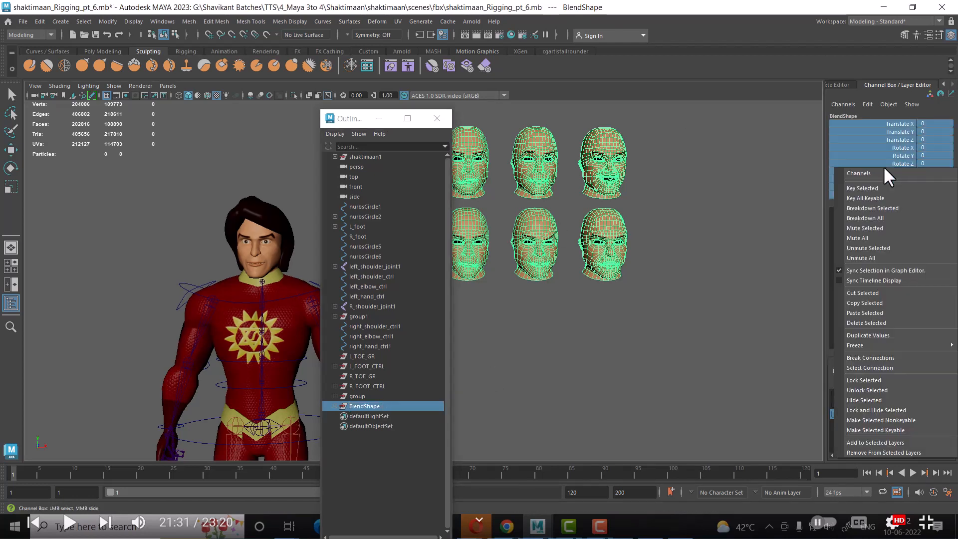
pyautogui.click(890, 410)
pyautogui.press('w')
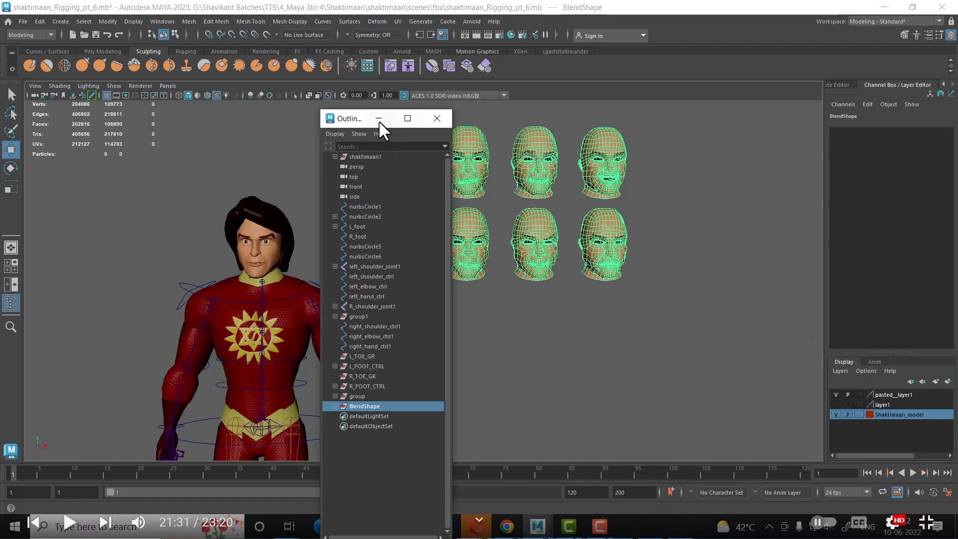
# Step: Move the Outliner clear of the expression heads, select all eight heads and hide them
pyautogui.moveTo(349, 119); pyautogui.dragTo(81, 128)
pyautogui.keyDown('alt'); pyautogui.moveTo(551, 241); pyautogui.dragTo(589, 260, button='middle'); pyautogui.keyUp('alt')
pyautogui.keyDown('alt'); pyautogui.moveTo(588, 260); pyautogui.dragTo(603, 246, button='right'); pyautogui.keyUp('alt')
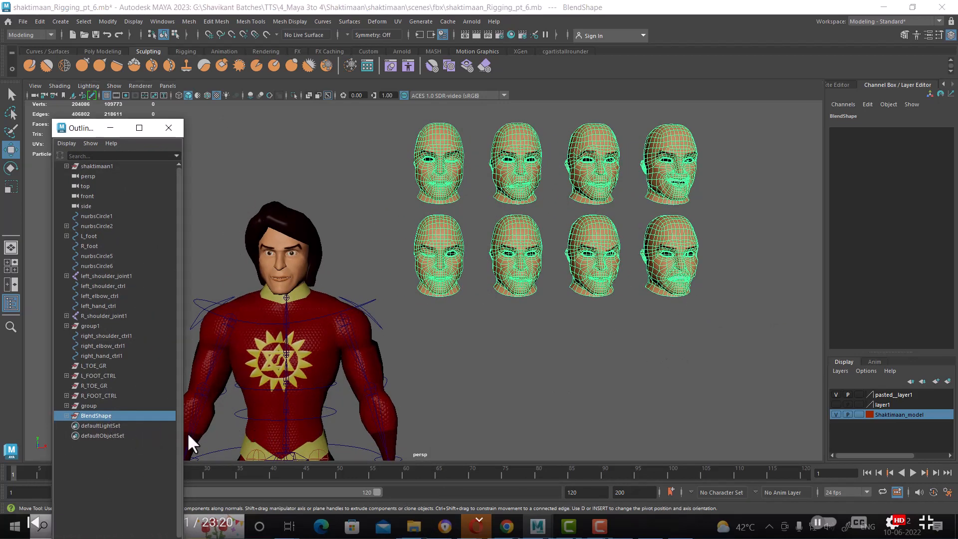
pyautogui.click(746, 362)
pyautogui.moveTo(746, 123); pyautogui.dragTo(410, 294)
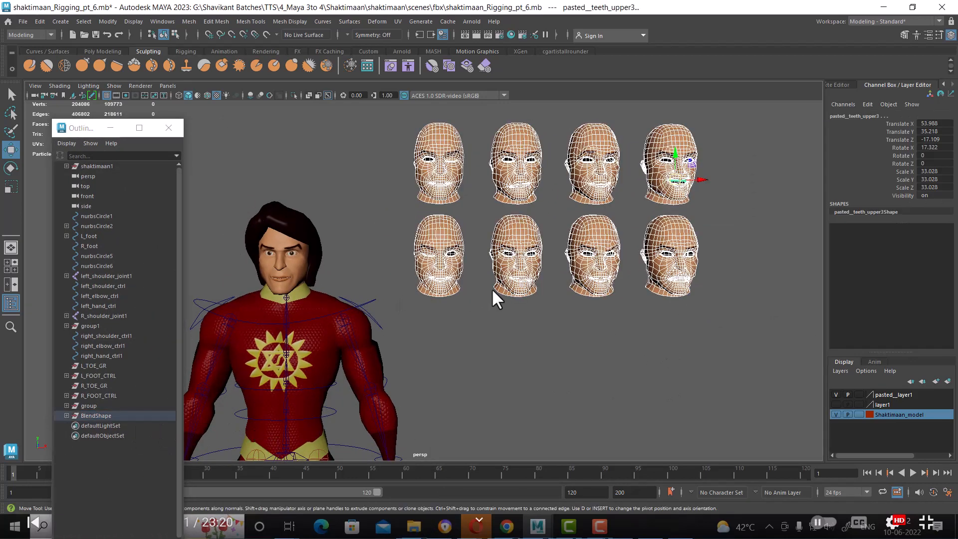
pyautogui.hotkey('ctrl', 'h')
pyautogui.keyDown('alt'); pyautogui.moveTo(404, 278); pyautogui.dragTo(539, 241, button='middle'); pyautogui.keyUp('alt')
pyautogui.keyDown('alt'); pyautogui.moveTo(539, 241); pyautogui.dragTo(635, 260, button='right'); pyautogui.keyUp('alt')
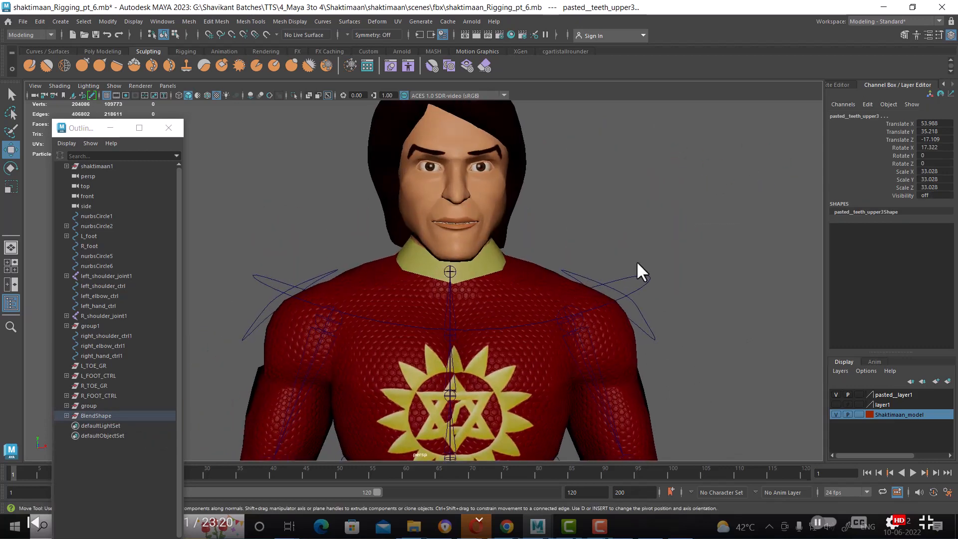
pyautogui.keyDown('alt'); pyautogui.moveTo(611, 225); pyautogui.dragTo(632, 259, button='middle'); pyautogui.keyUp('alt')
pyautogui.keyDown('alt'); pyautogui.moveTo(632, 259); pyautogui.dragTo(648, 262, button='right'); pyautogui.keyUp('alt')
pyautogui.keyDown('alt'); pyautogui.moveTo(648, 262); pyautogui.dragTo(557, 294, button='middle'); pyautogui.keyUp('alt')
pyautogui.keyDown('alt'); pyautogui.moveTo(542, 340); pyautogui.dragTo(570, 307, button='right'); pyautogui.keyUp('alt')
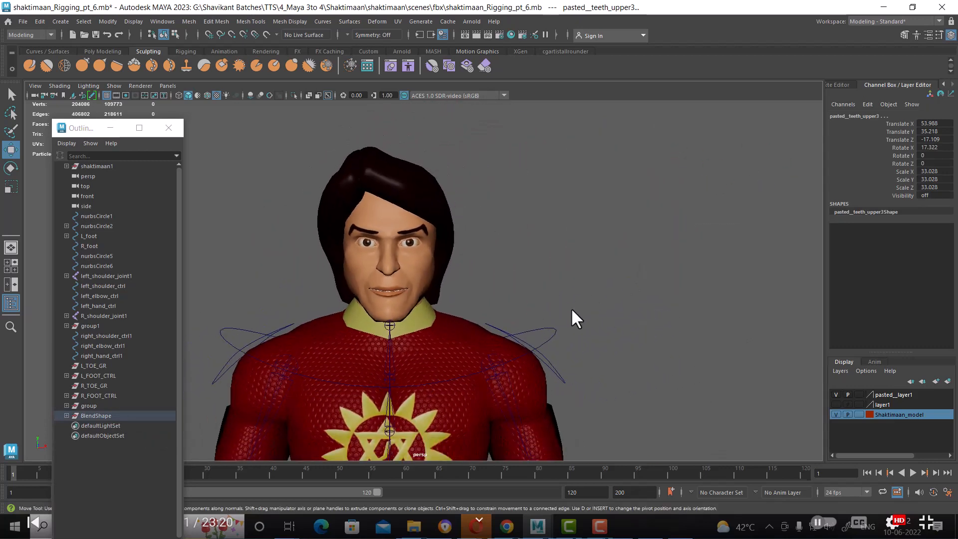
pyautogui.hotkey('alt', 'Tab')
pyautogui.click(562, 125)
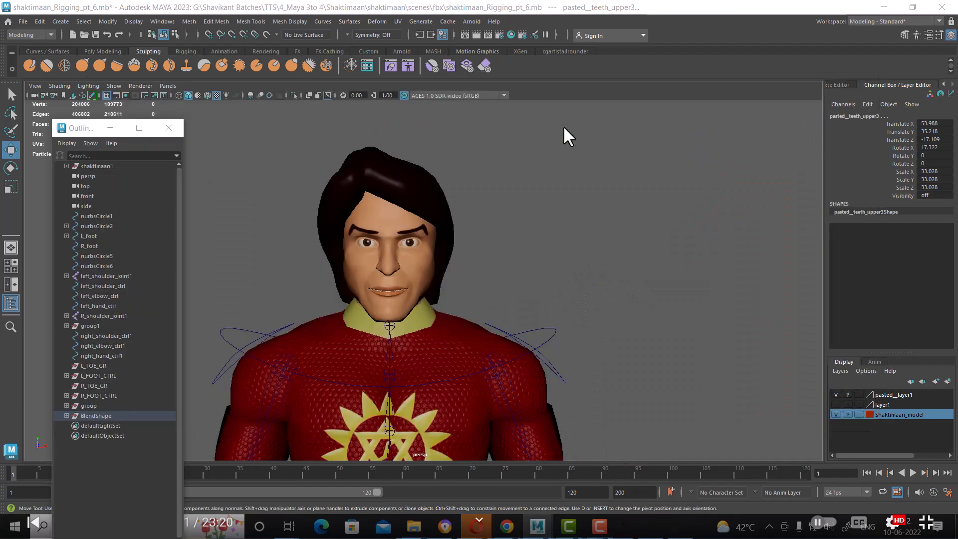